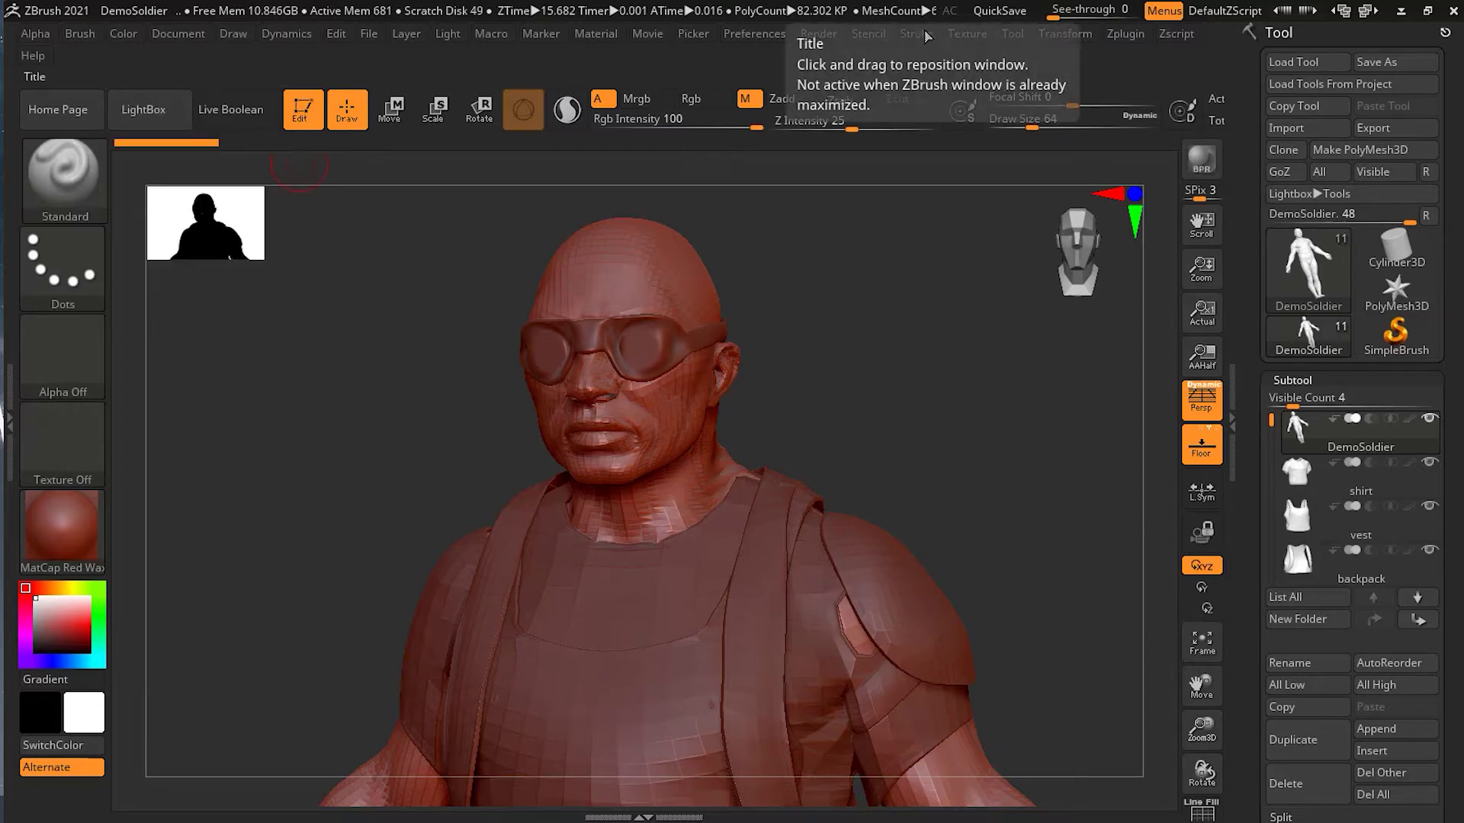
# Step: Keep Zadd sculpting on, turn off the M material channel, and switch the current material to SkinShade4
pyautogui.click(784, 99)
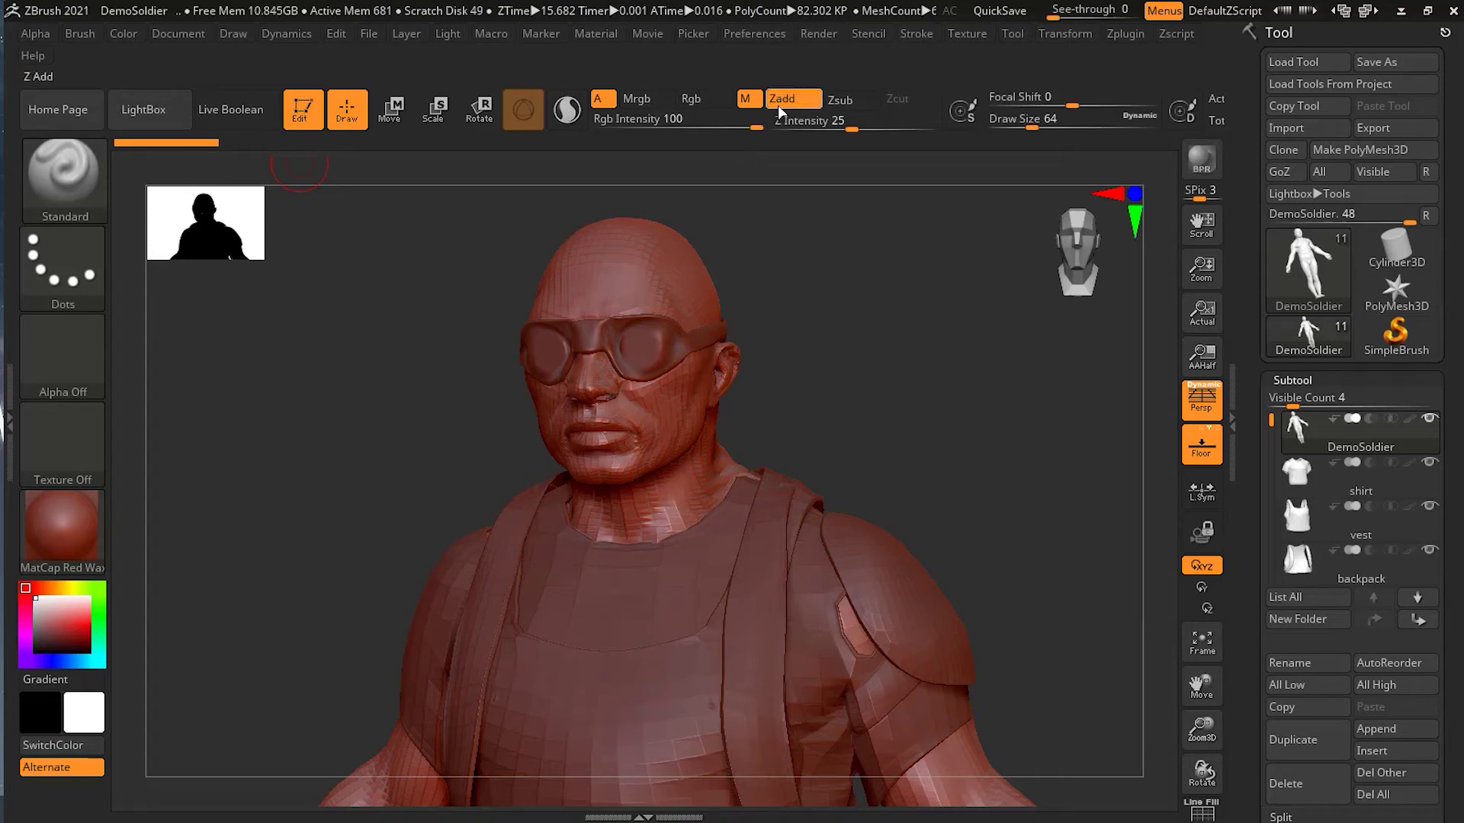
pyautogui.click(744, 99)
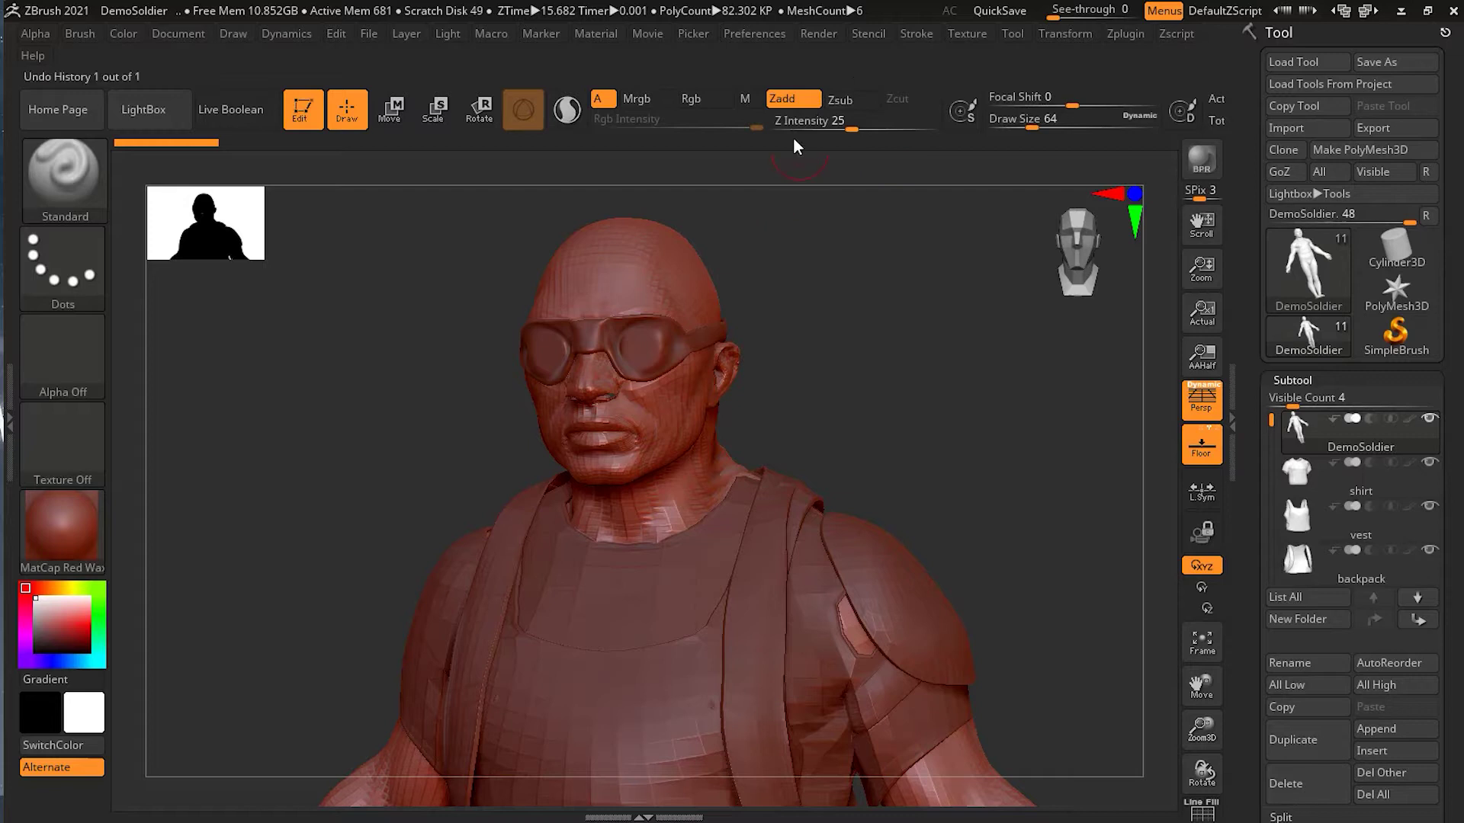
pyautogui.click(73, 530)
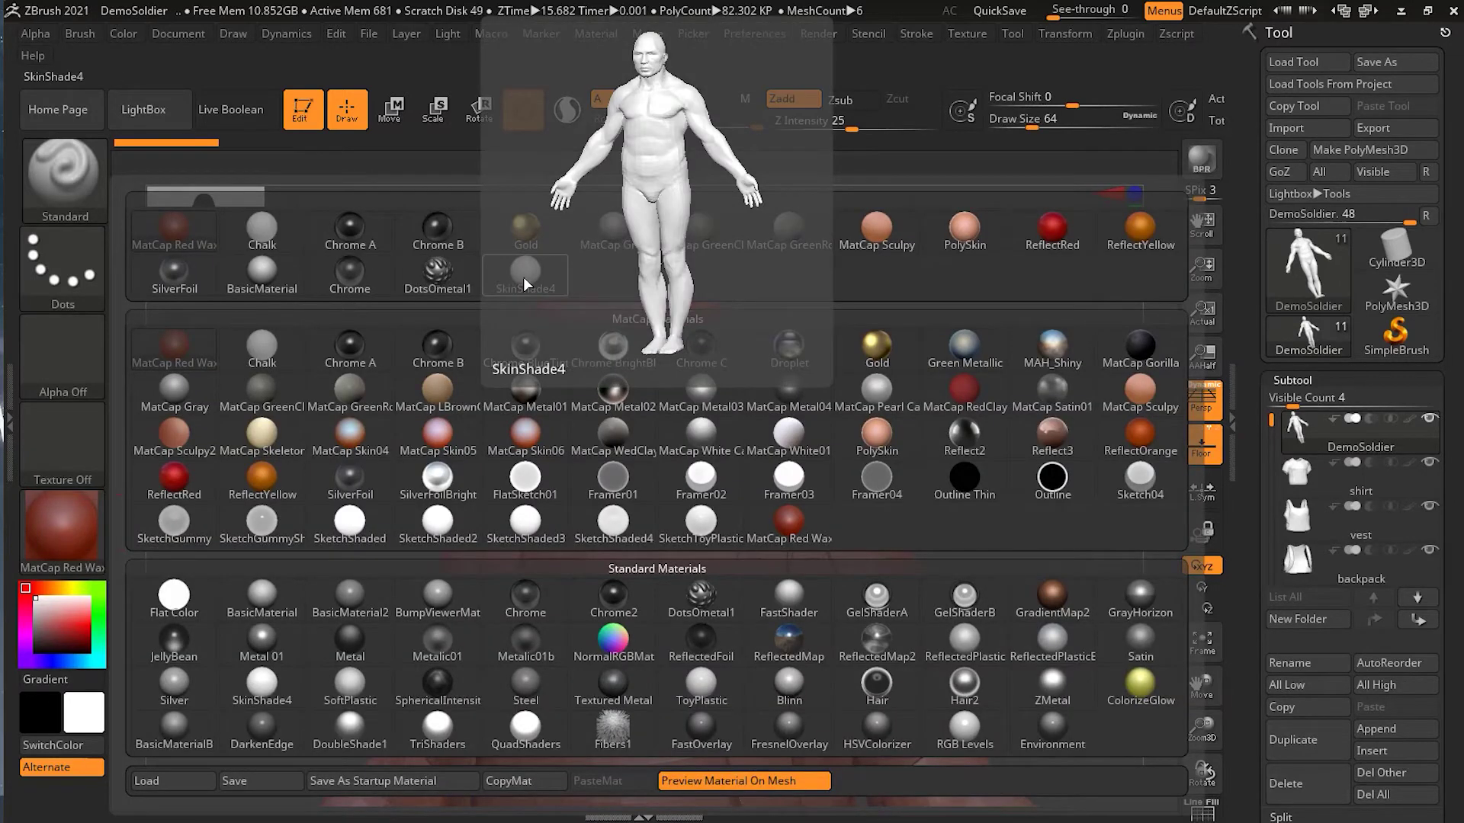
pyautogui.click(523, 283)
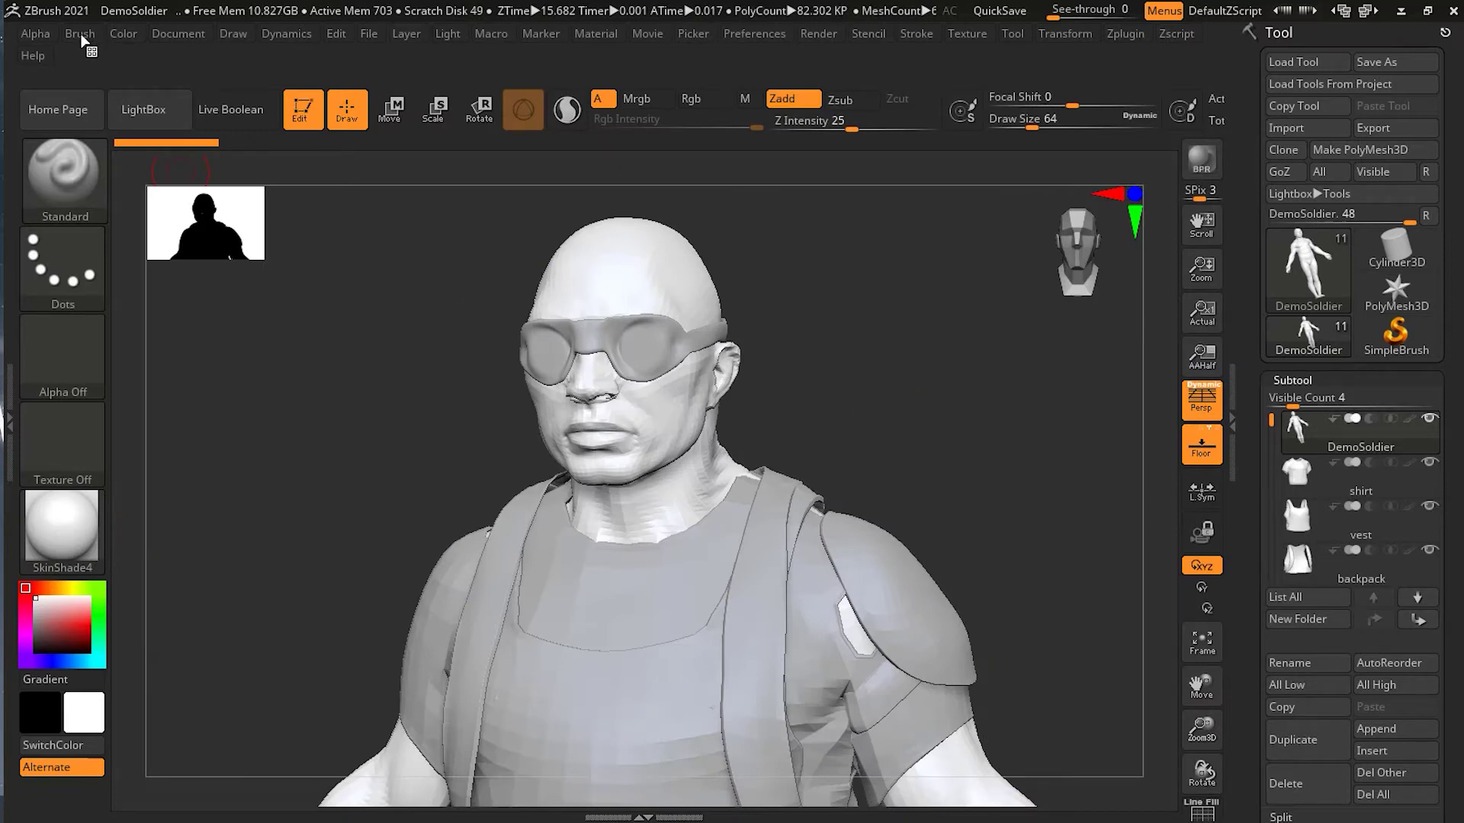
# Step: Fill the DemoSoldier subtool with white and the SkinShade4 material using FillObject
pyautogui.click(161, 37)
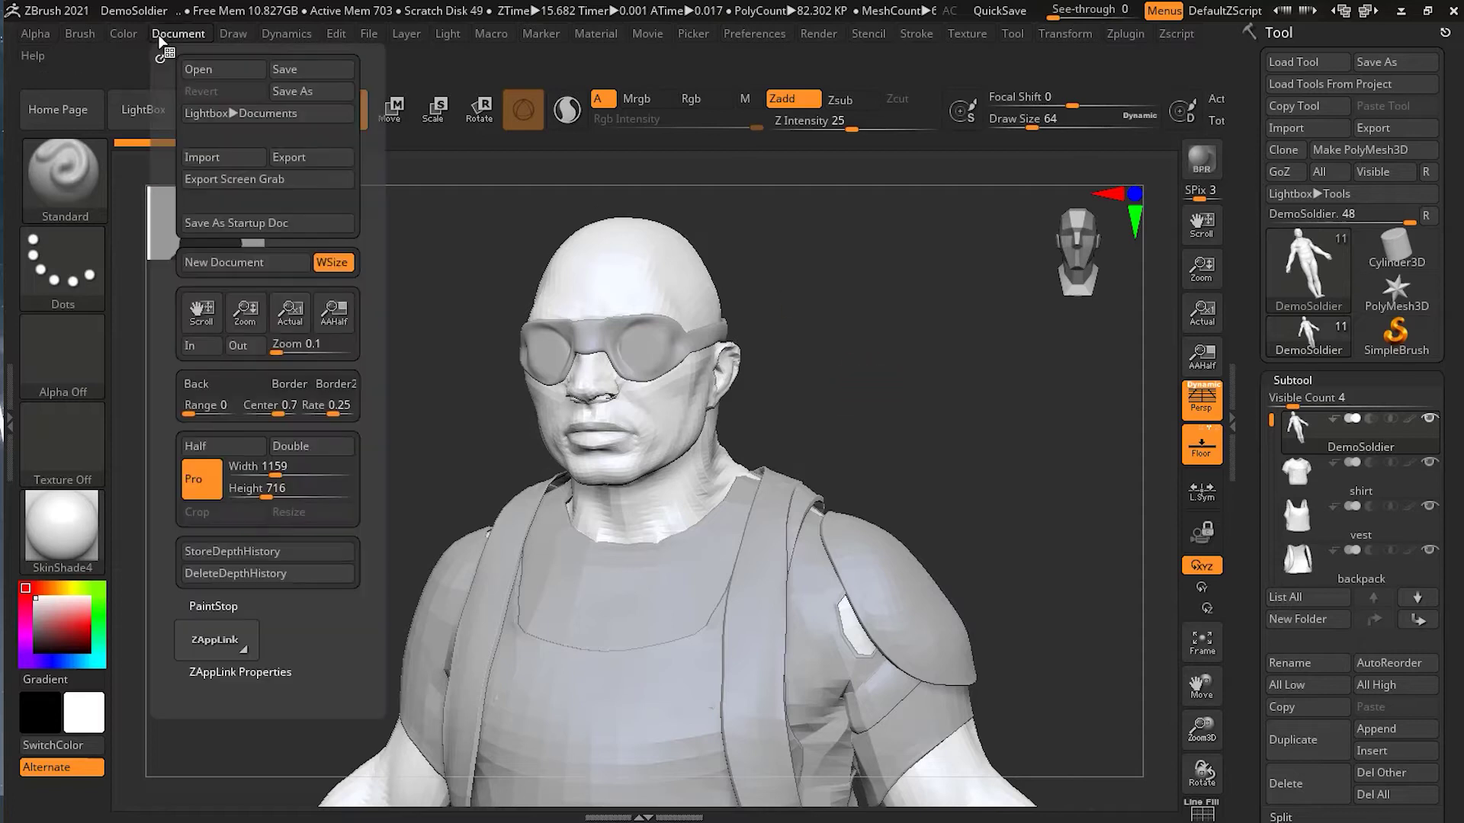
pyautogui.moveTo(123, 34)
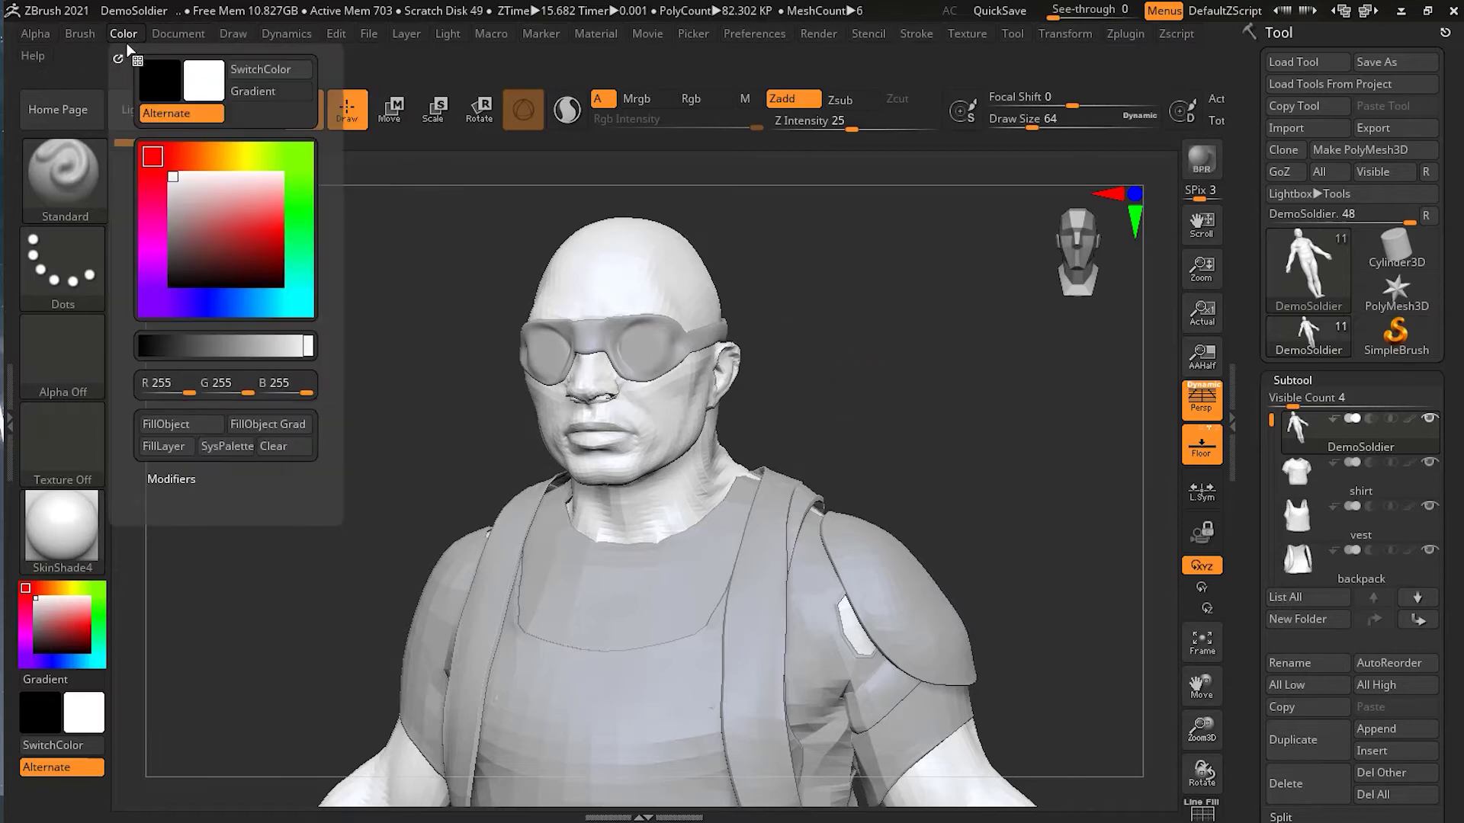
pyautogui.click(195, 424)
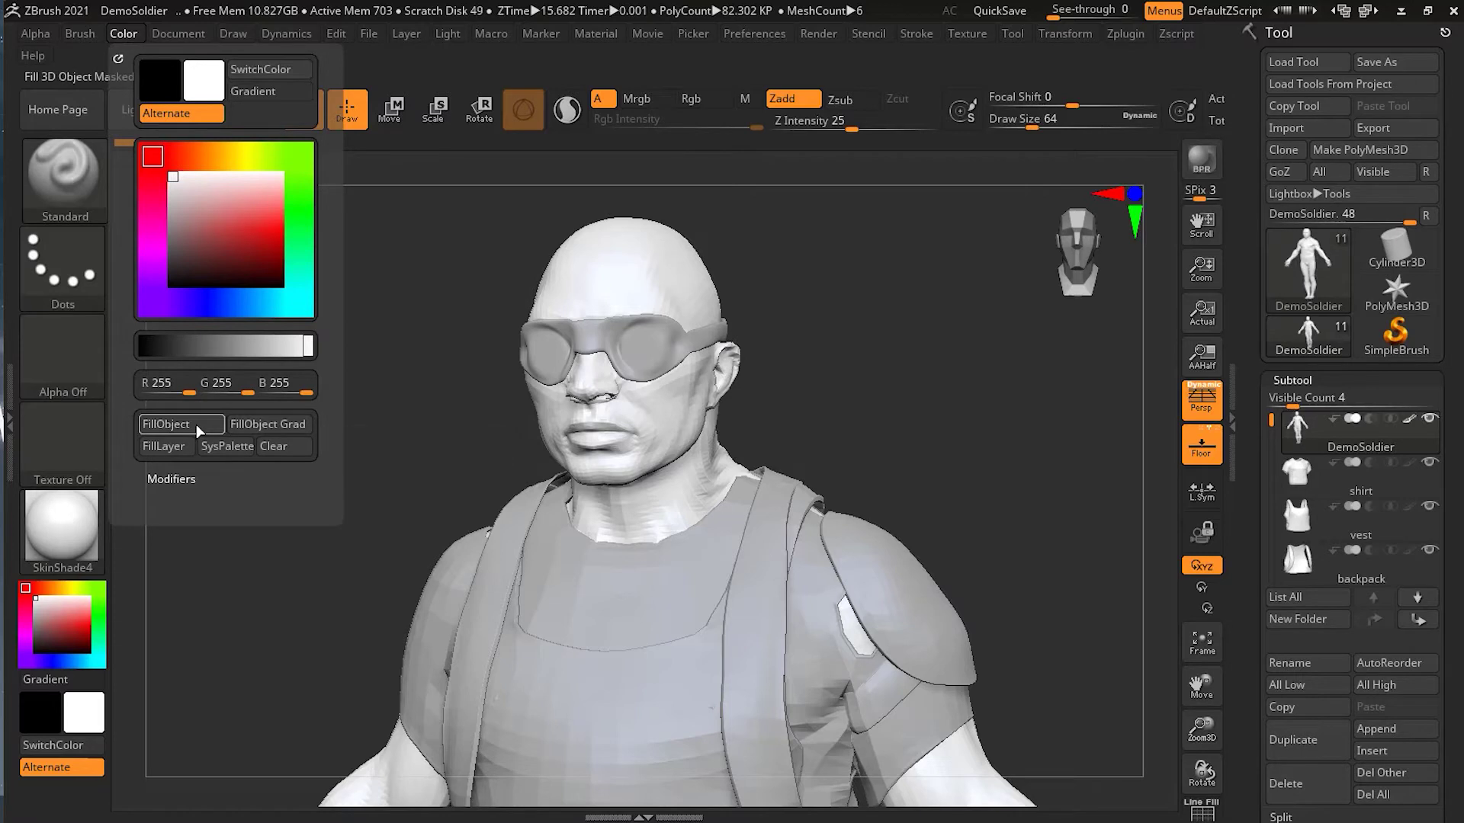
# Step: Fill all visible subtools with the current Color & Material using SubTool Master
pyautogui.moveTo(940, 481); pyautogui.dragTo(938, 483)
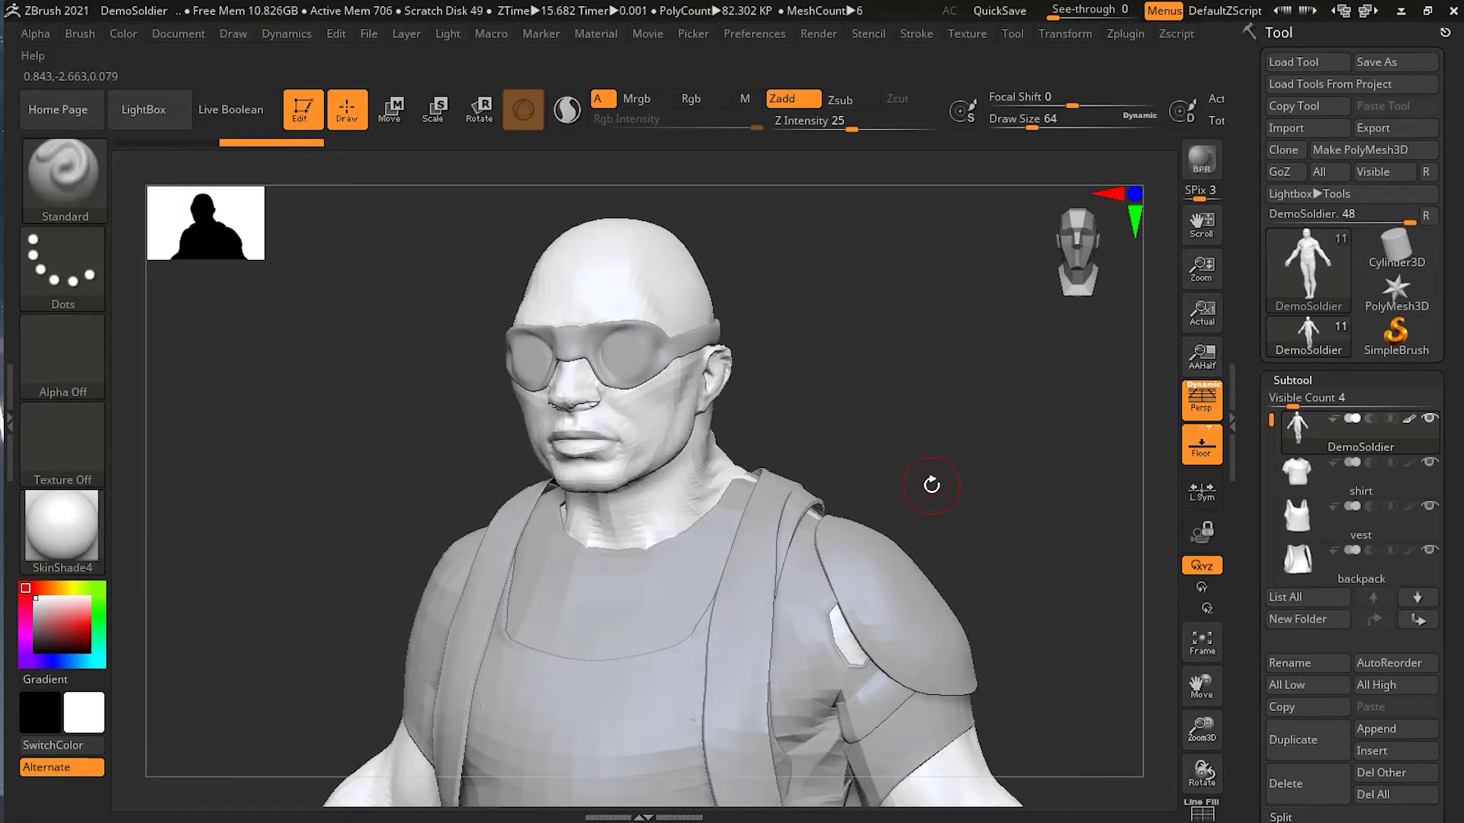
pyautogui.click(1114, 33)
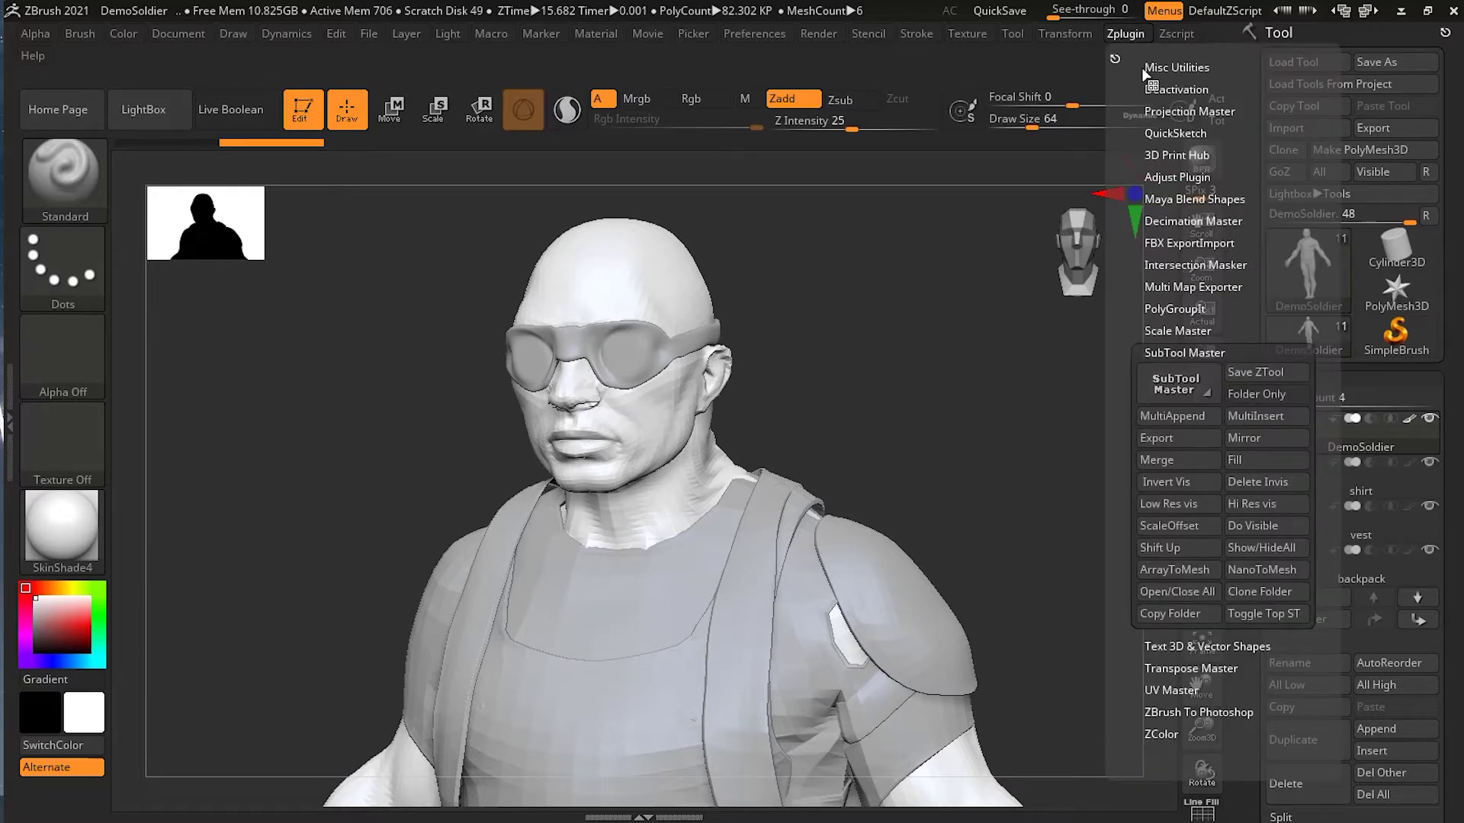
pyautogui.click(1254, 459)
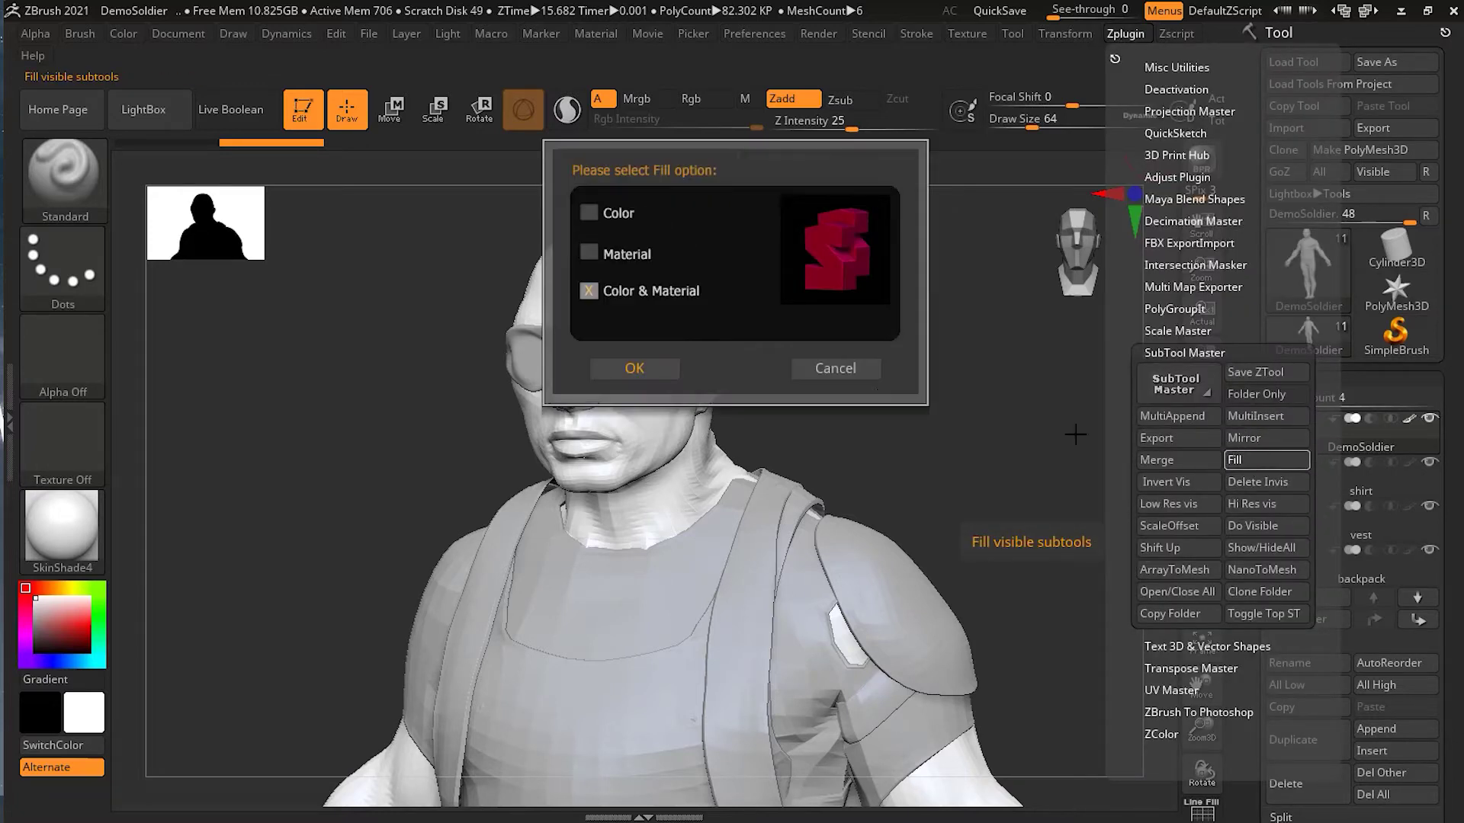
pyautogui.click(634, 369)
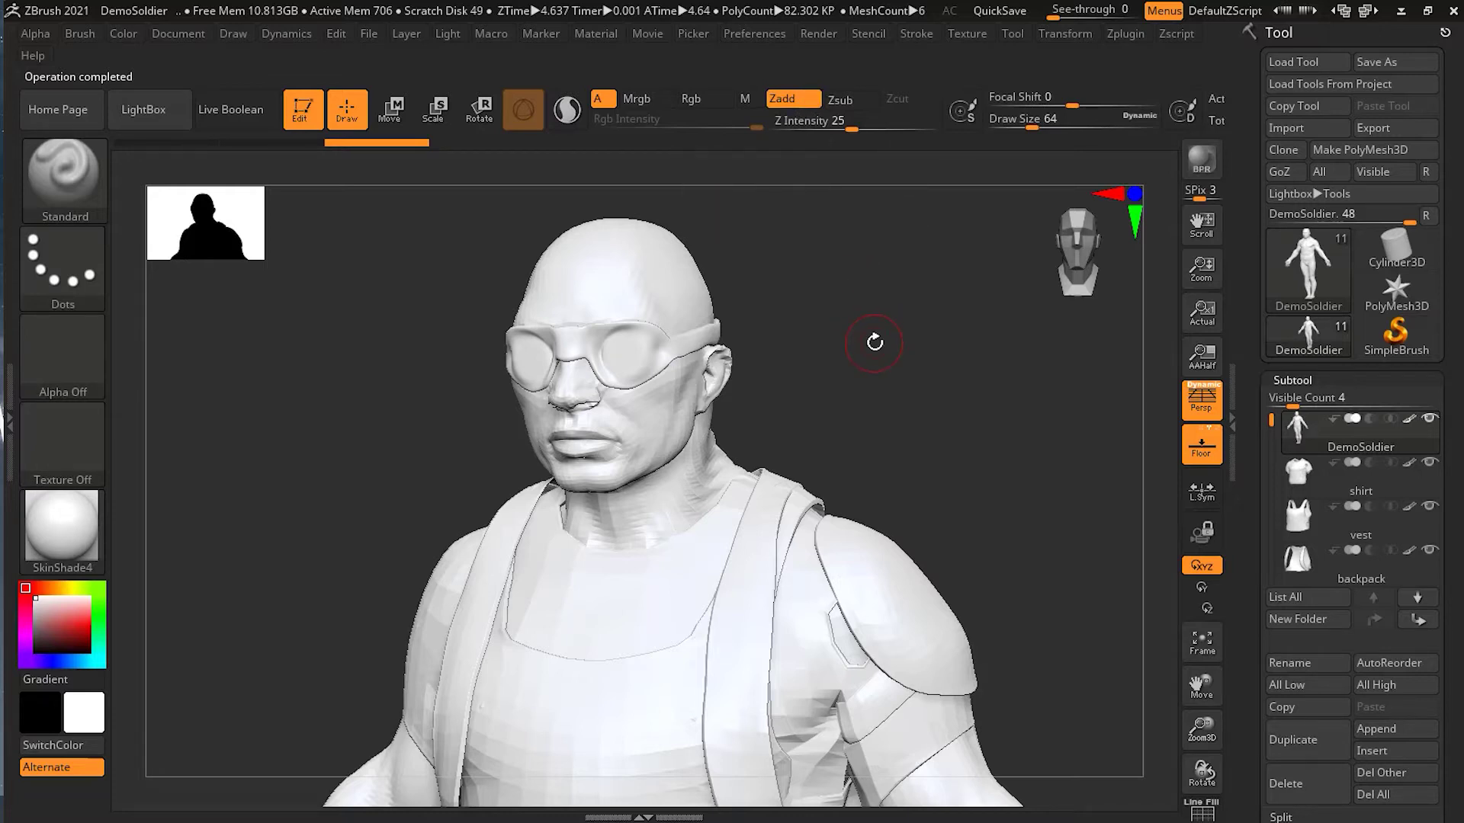
# Step: Enable the Rgb channel alongside Zadd and choose a dark red painting color
pyautogui.click(689, 102)
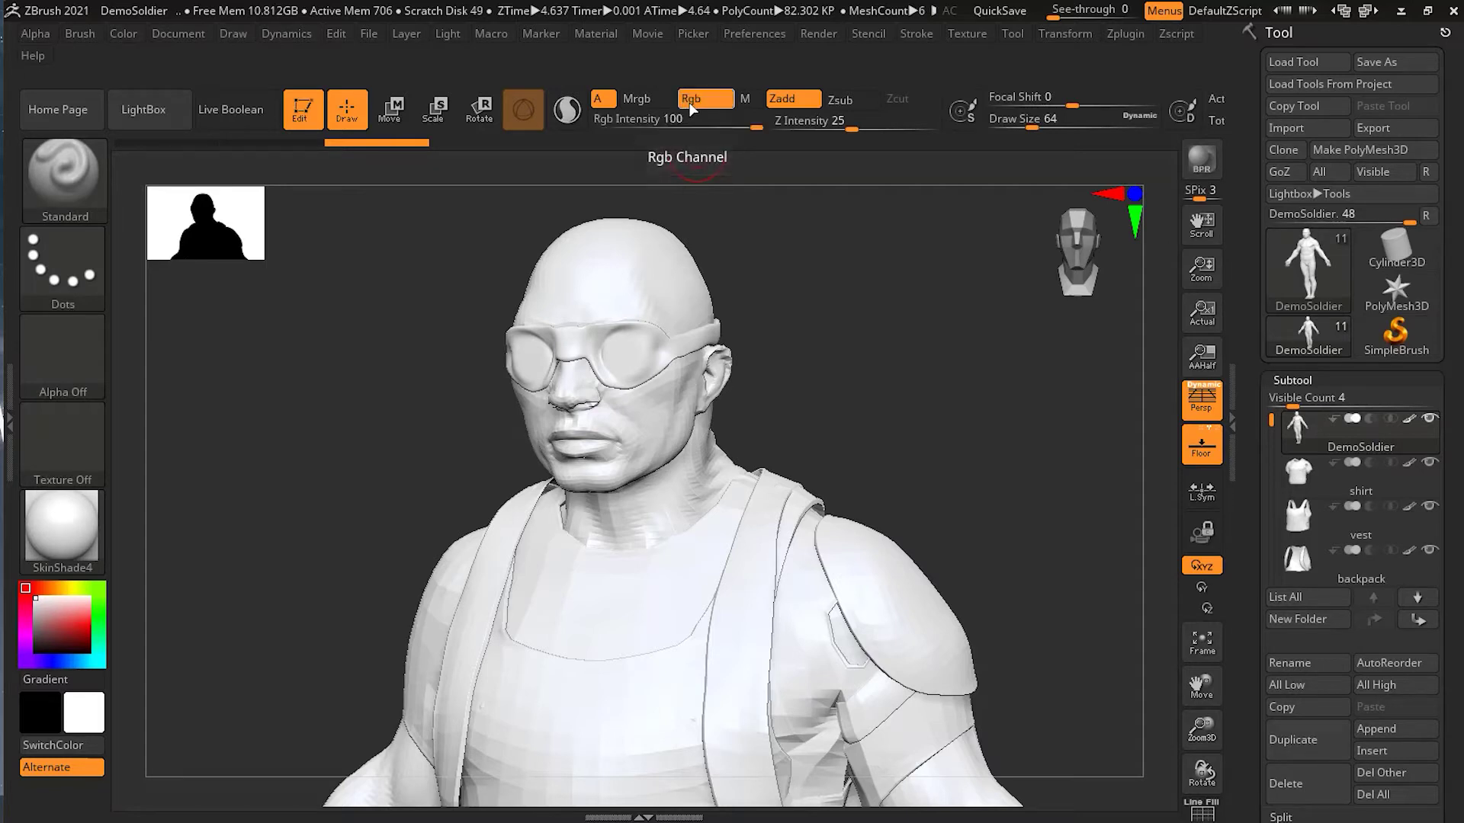
pyautogui.click(74, 625)
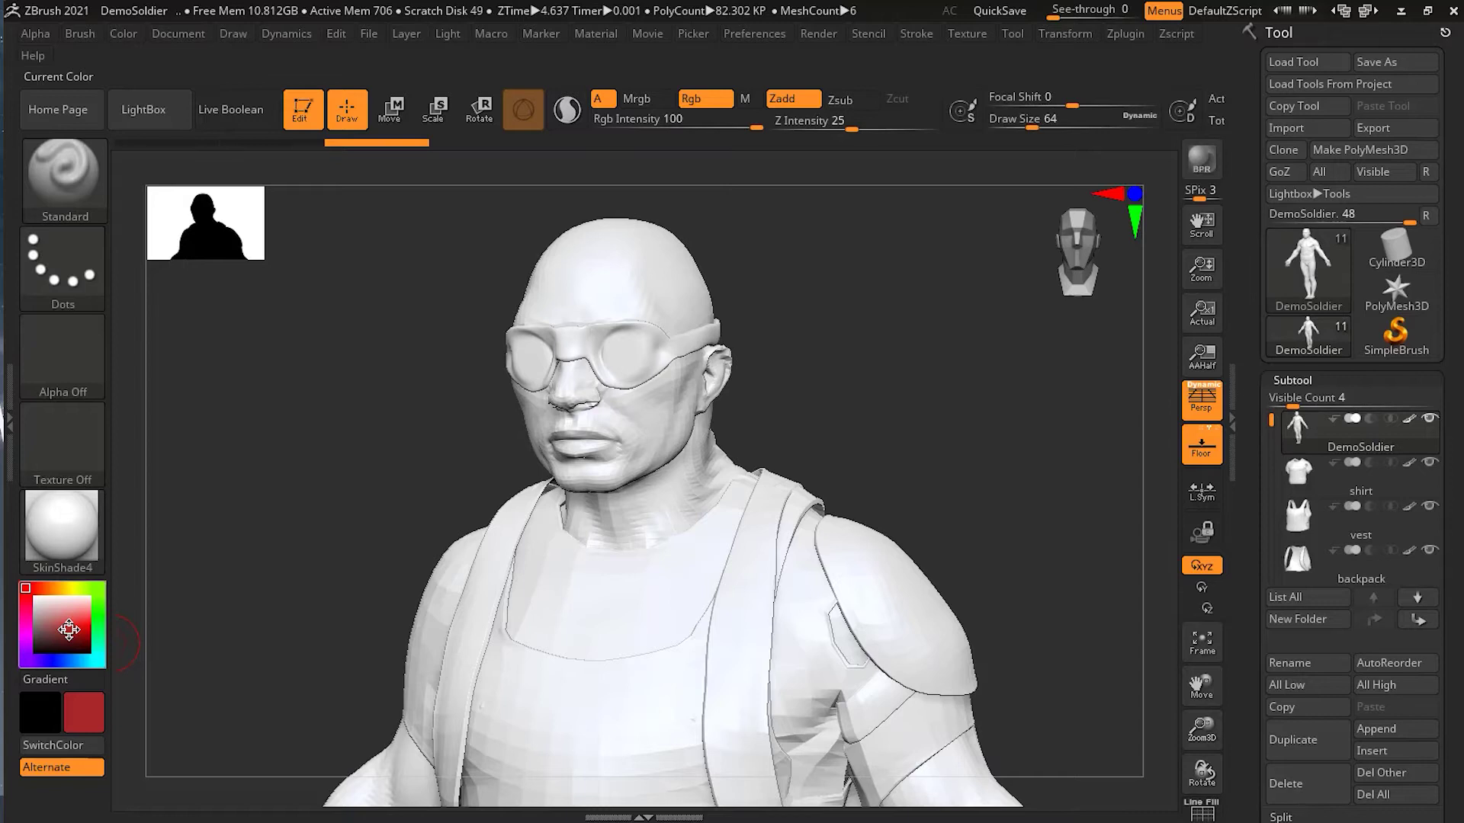
pyautogui.moveTo(74, 625); pyautogui.dragTo(69, 639)
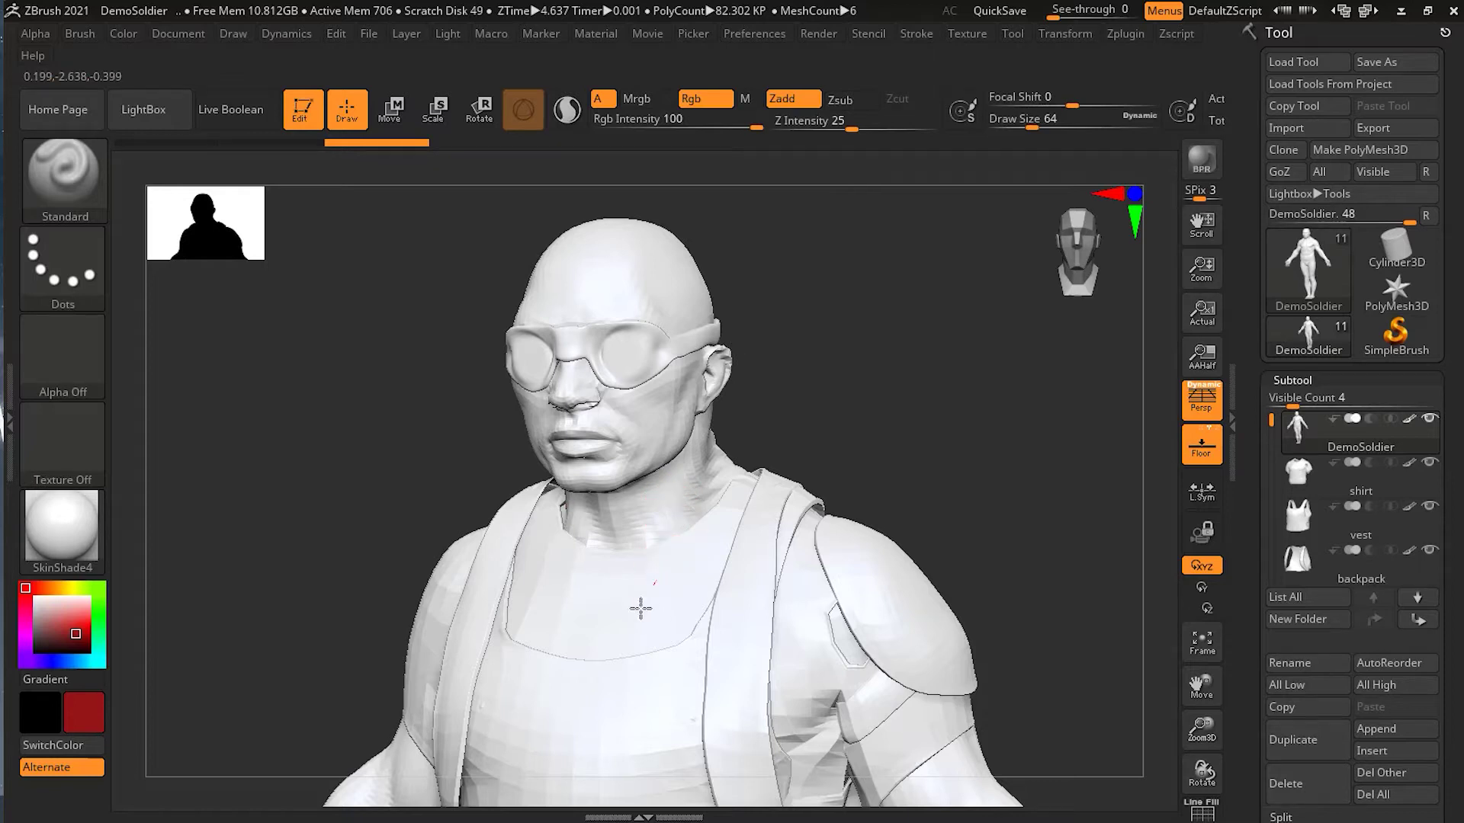
# Step: Paint a dark red test stroke on the DemoSoldier subtool's chest and undo it
pyautogui.moveTo(654, 578); pyautogui.dragTo(622, 669)
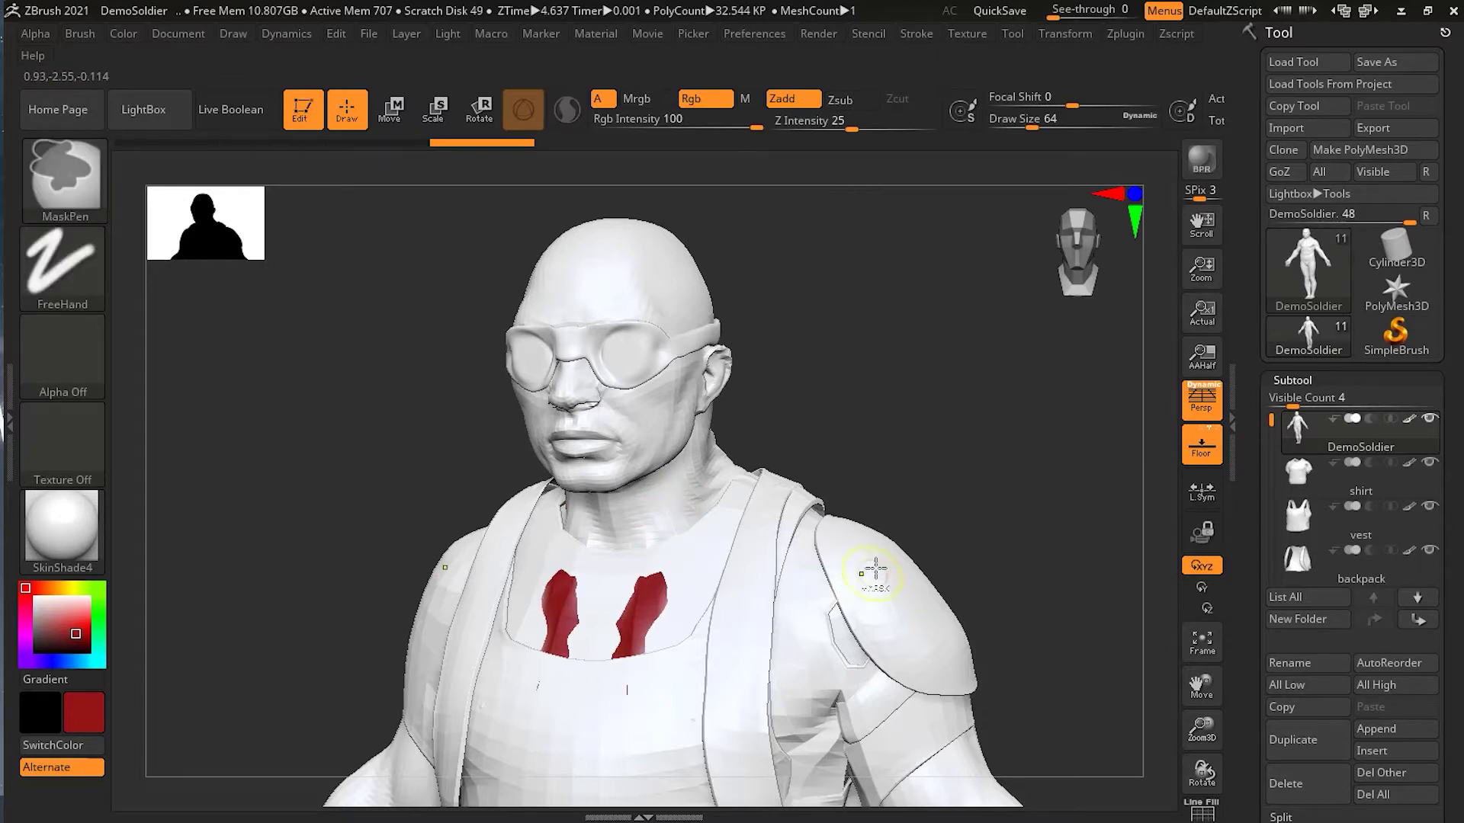
pyautogui.hotkey('ctrl', 'z')
# Step: Make the vest the active subtool and subdivide it to about 3.5 million polygons
pyautogui.click(1348, 464)
pyautogui.click(1344, 523)
pyautogui.click(1342, 525)
pyautogui.keyDown('alt'); pyautogui.moveTo(958, 494); pyautogui.dragTo(641, 418, button='right'); pyautogui.keyUp('alt')
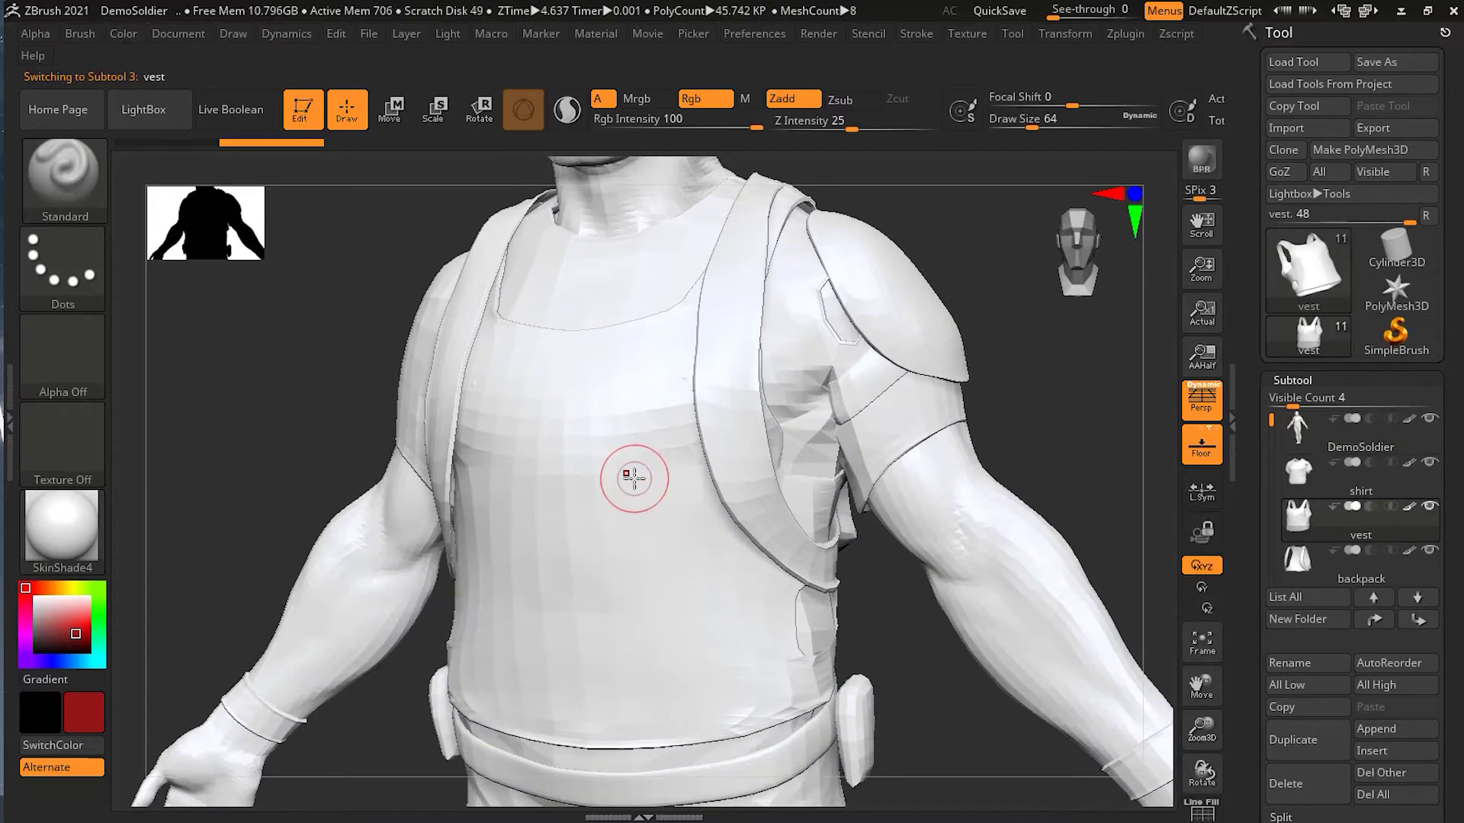
pyautogui.press('ctrl')
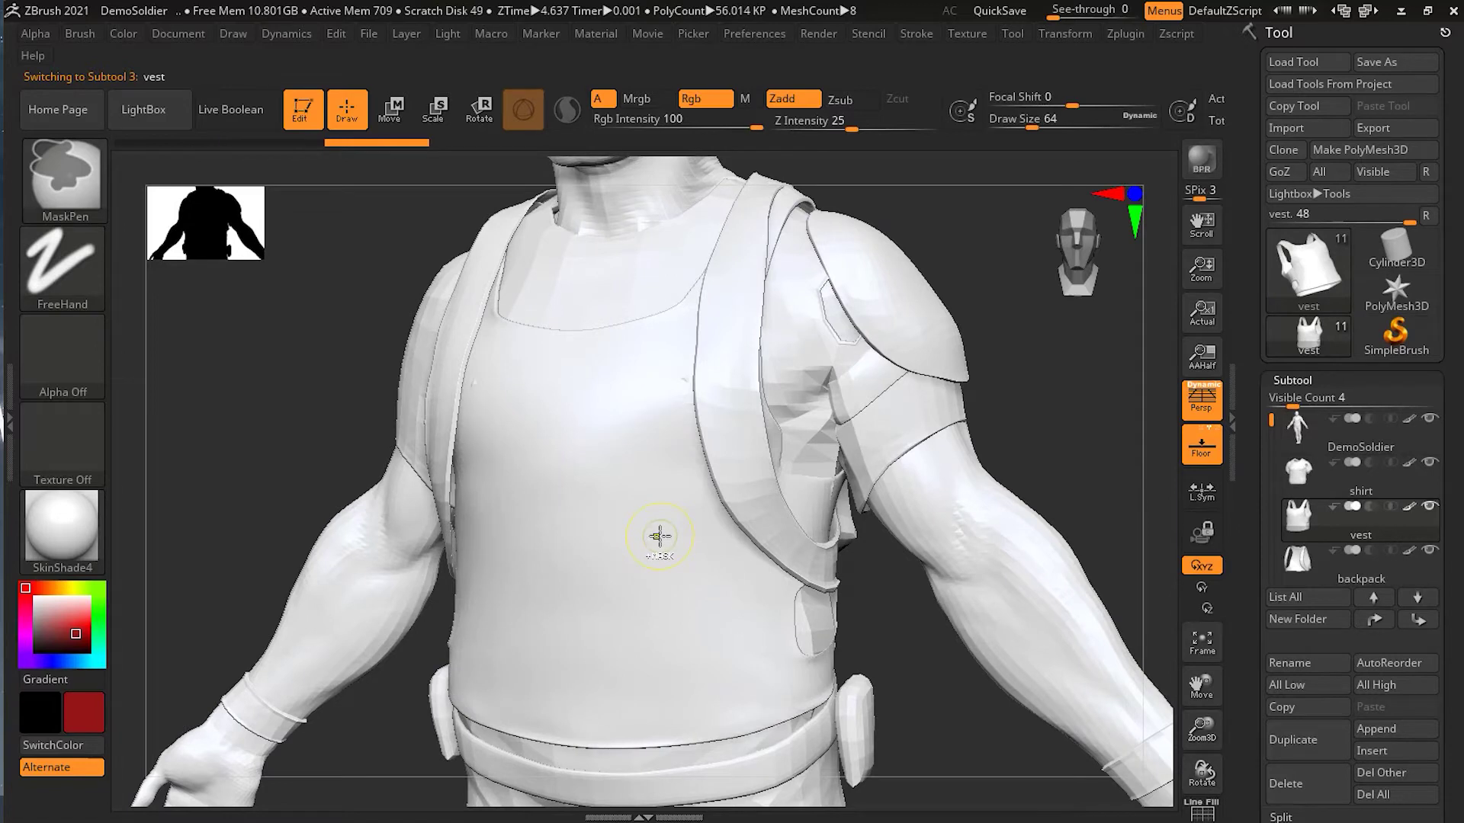
pyautogui.hotkey('ctrl', 'd')
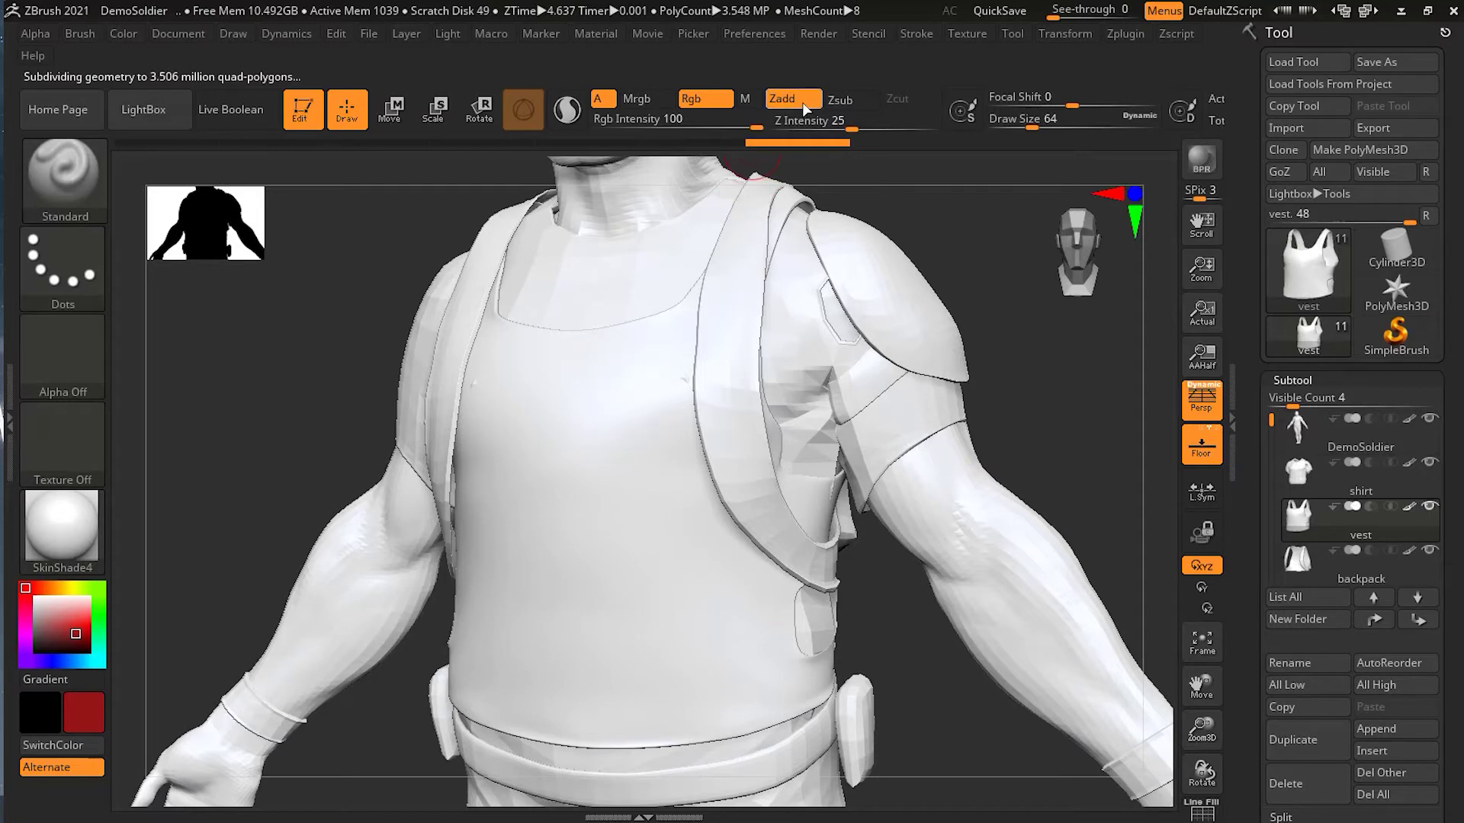
# Step: Paint a red stroke down the vest's front with Rgb and Zadd at Z Intensity 25, inspect it, and undo it
pyautogui.moveTo(622, 379)
pyautogui.mouseDown()
pyautogui.moveTo(562, 533)
pyautogui.moveTo(594, 648)
pyautogui.mouseUp()
pyautogui.moveTo(883, 637)
pyautogui.mouseDown()
pyautogui.moveTo(957, 641)
pyautogui.moveTo(771, 507)
pyautogui.moveTo(970, 467)
pyautogui.moveTo(938, 494)
pyautogui.moveTo(993, 427)
pyautogui.moveTo(960, 442)
pyautogui.mouseUp()
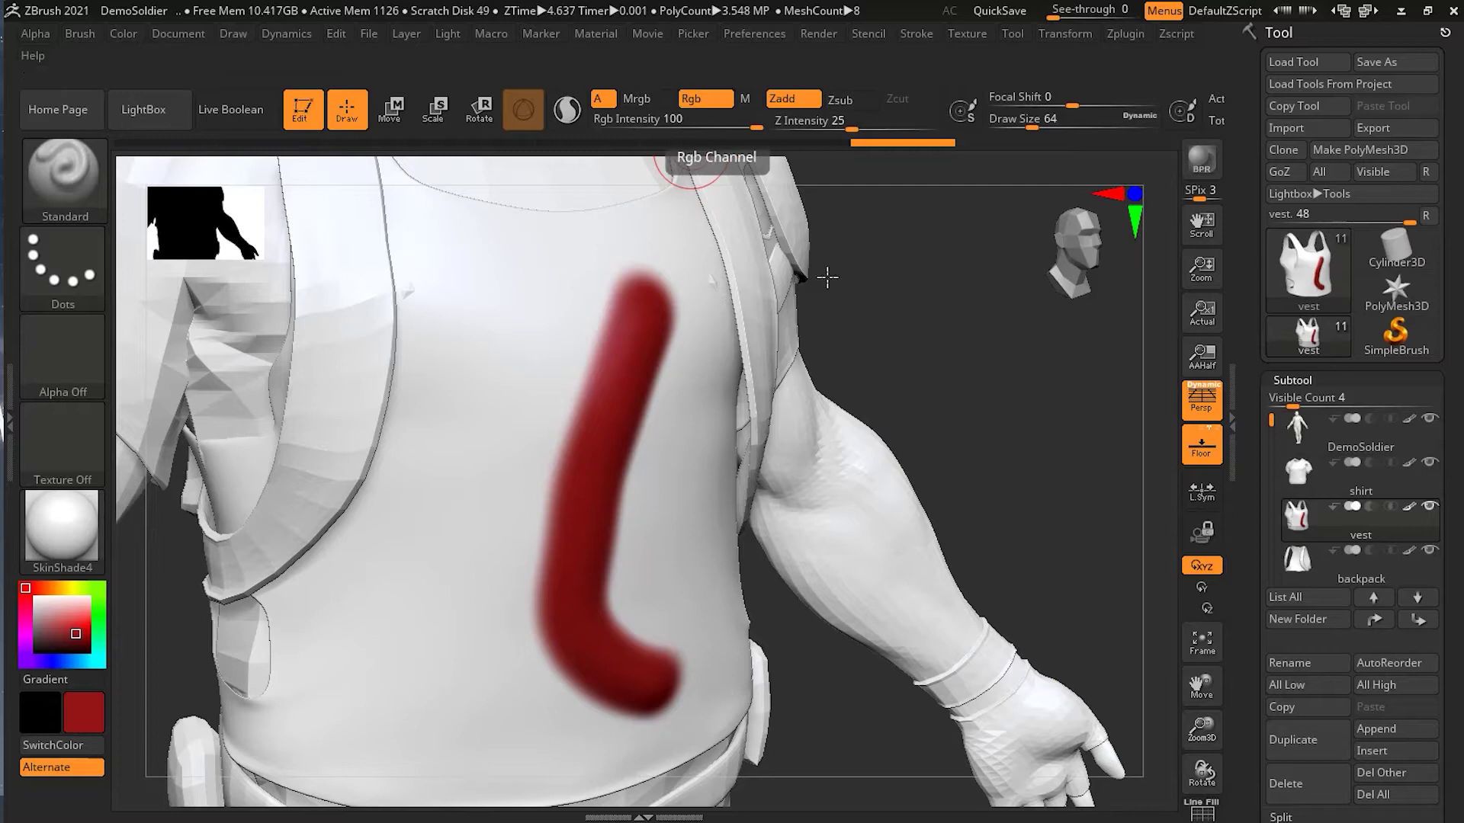
pyautogui.moveTo(974, 379); pyautogui.dragTo(800, 358)
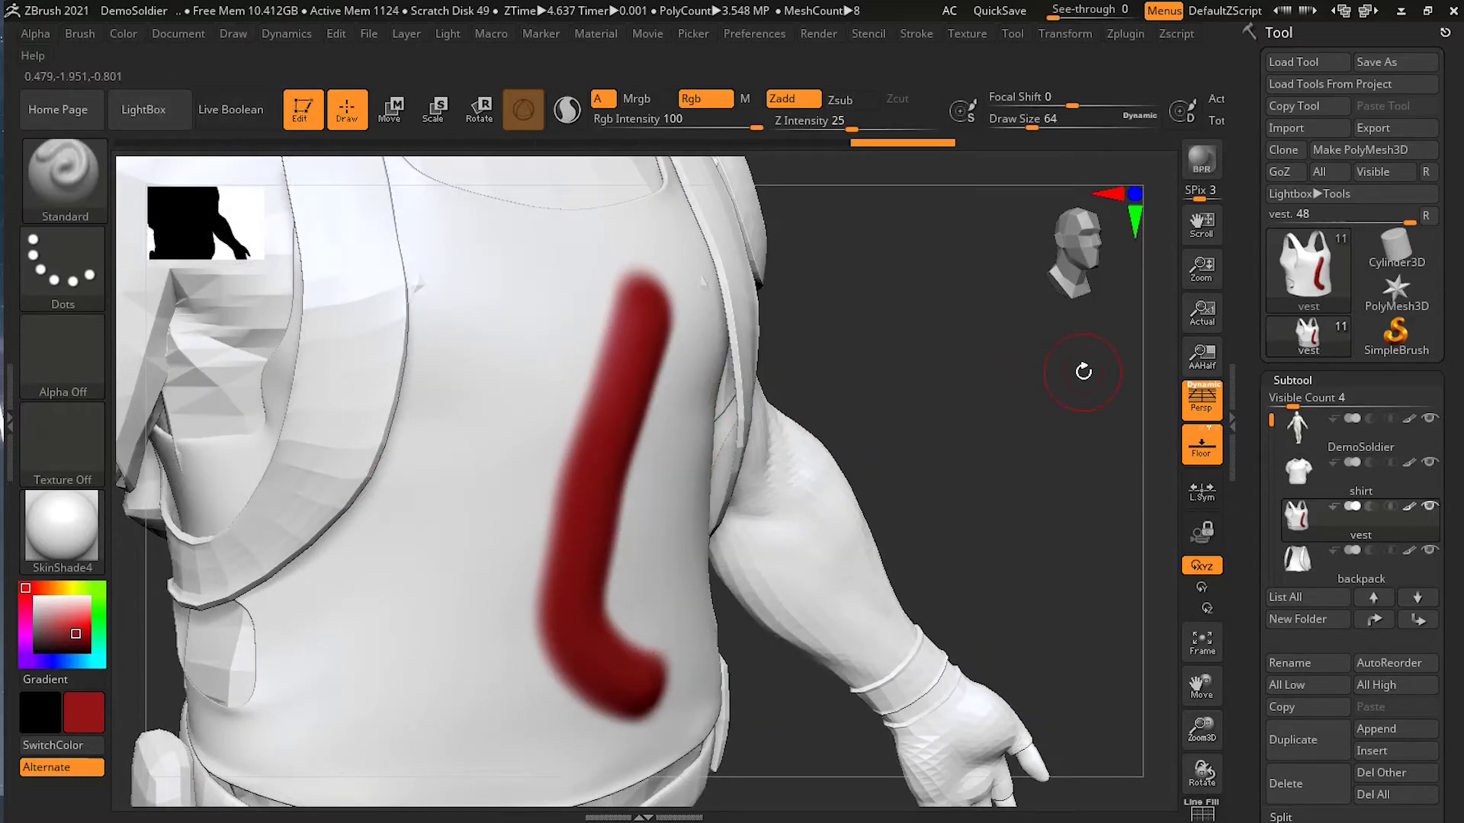
pyautogui.hotkey('ctrl', 'z')
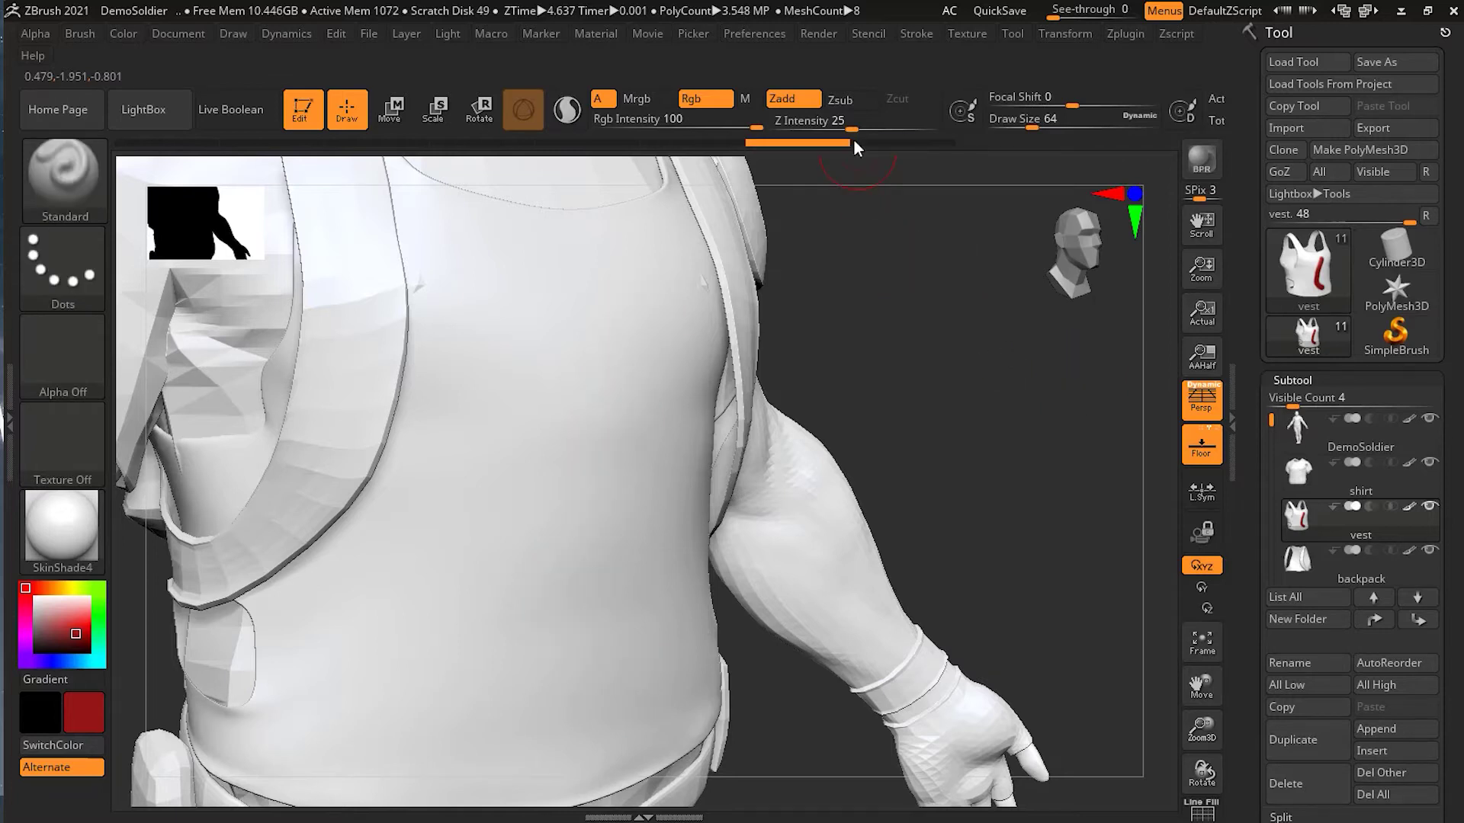
# Step: Set Z Intensity to 73, paint a raised red stroke down the vest's front, inspect its relief, and undo it
pyautogui.moveTo(853, 123); pyautogui.dragTo(886, 125)
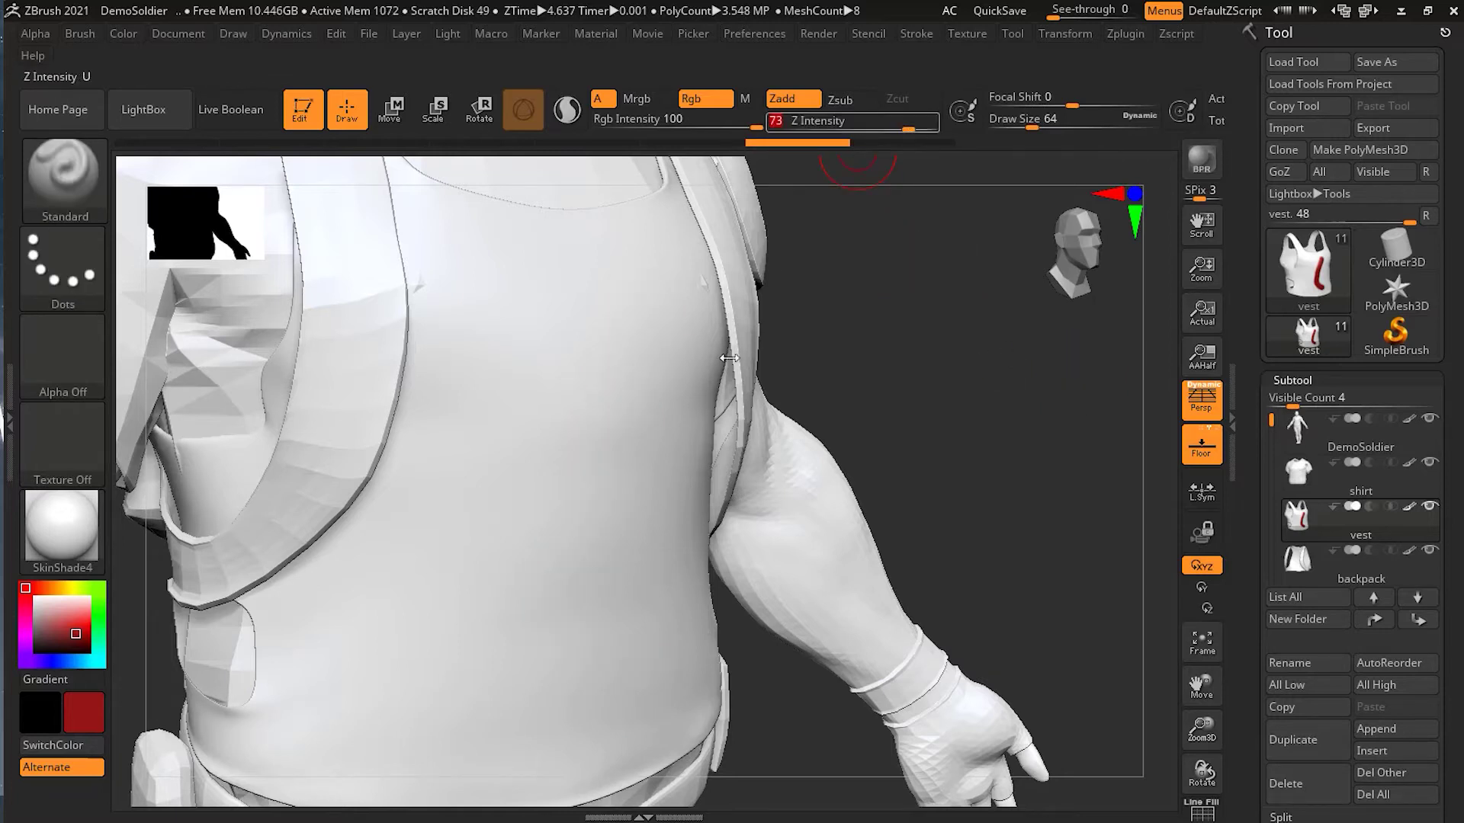
pyautogui.moveTo(637, 305)
pyautogui.mouseDown()
pyautogui.moveTo(602, 420)
pyautogui.moveTo(597, 589)
pyautogui.moveTo(653, 667)
pyautogui.mouseUp()
pyautogui.moveTo(1036, 399); pyautogui.dragTo(1032, 425)
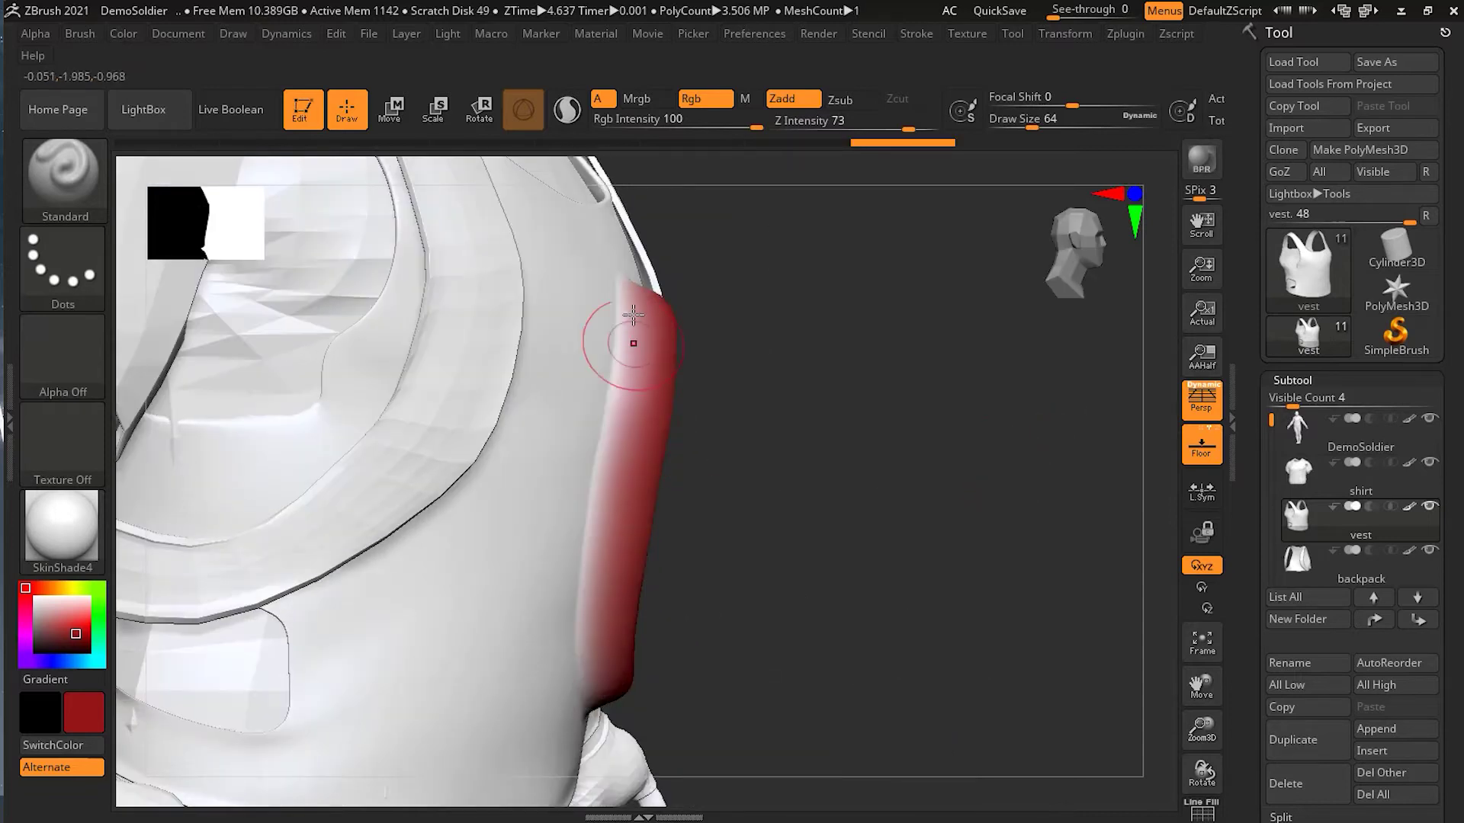
pyautogui.moveTo(1068, 501); pyautogui.dragTo(907, 538)
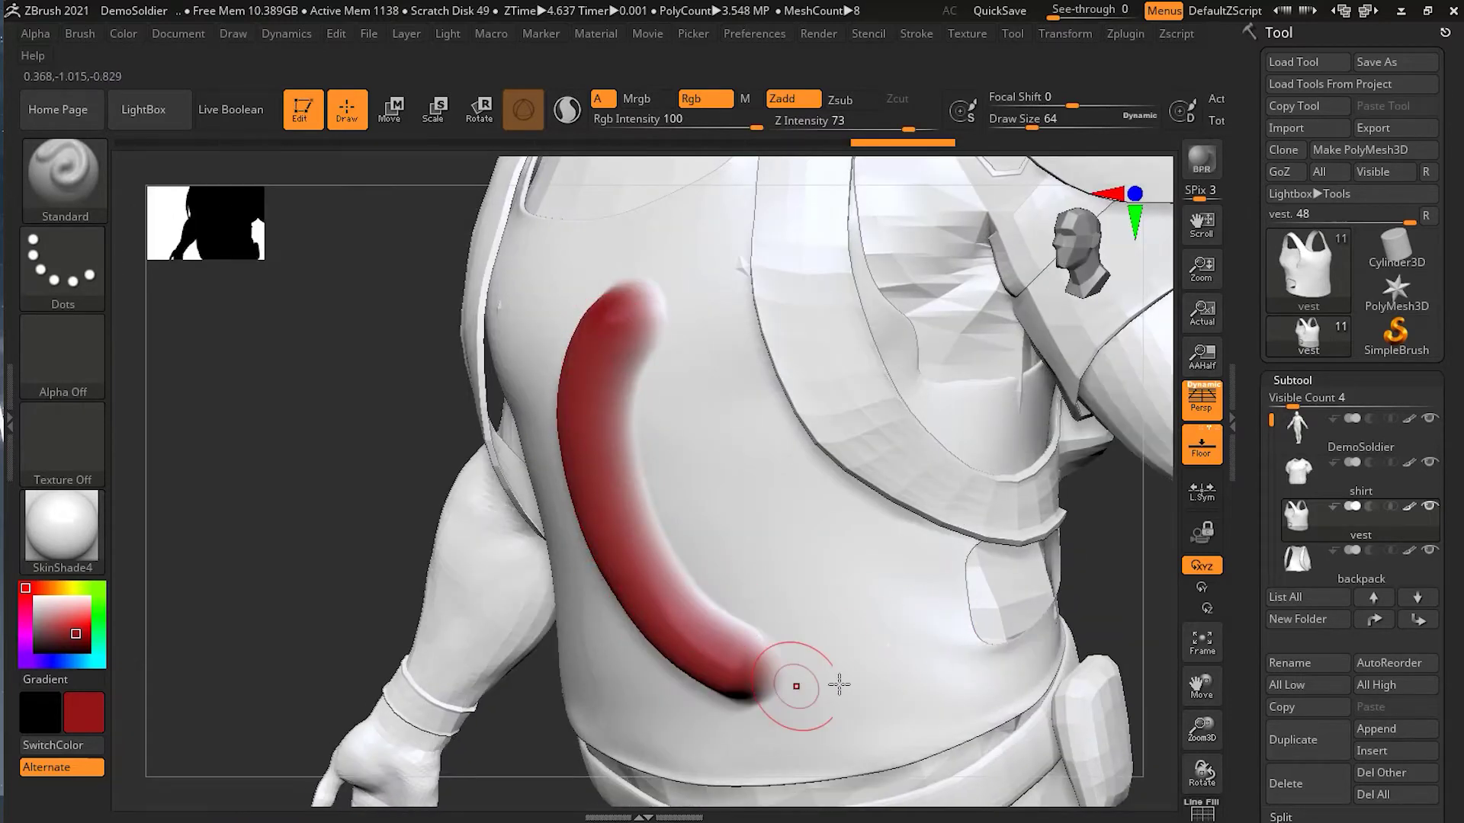
pyautogui.moveTo(1102, 570); pyautogui.dragTo(1178, 550)
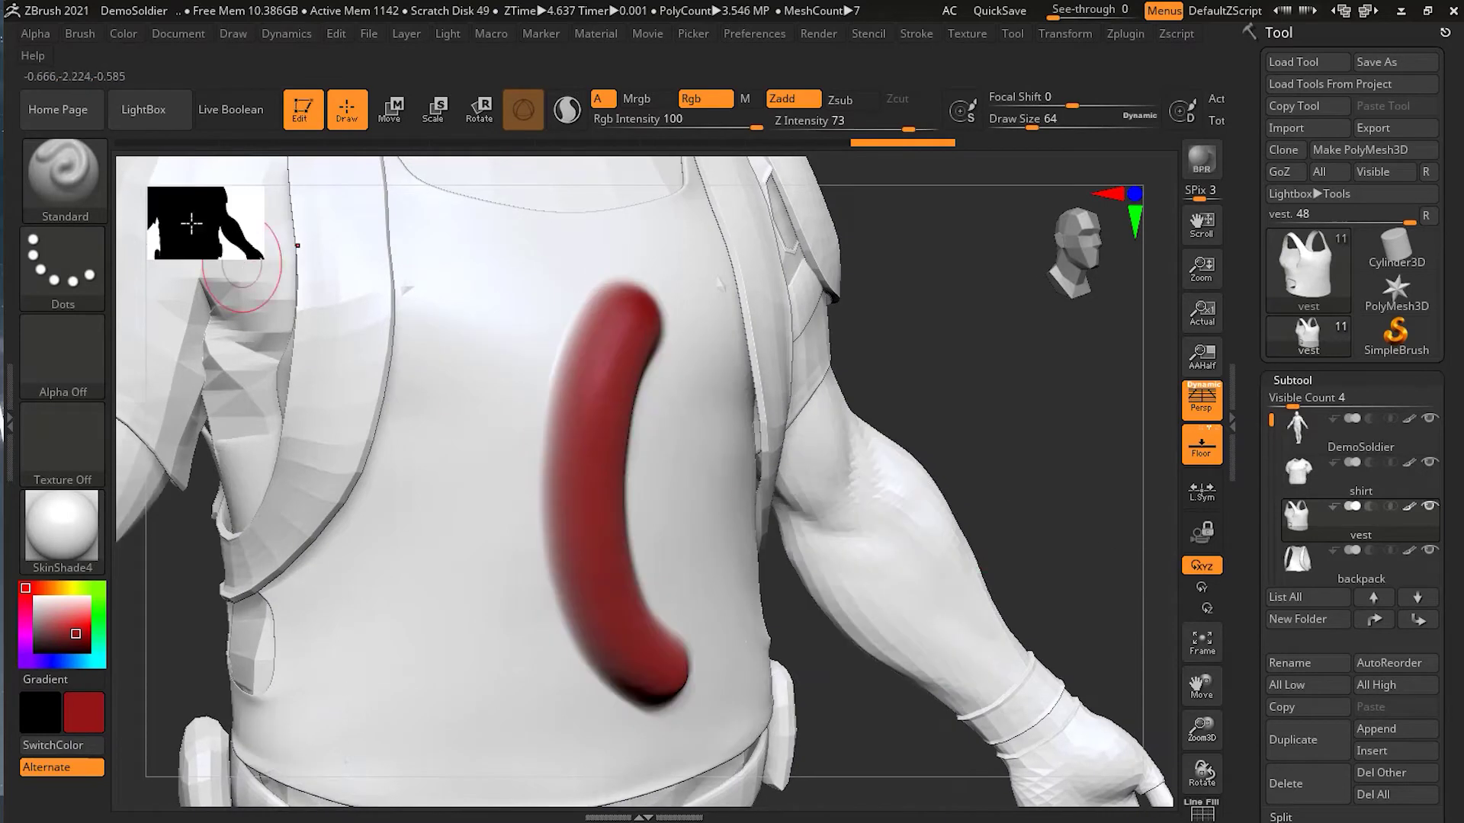
pyautogui.moveTo(930, 382); pyautogui.dragTo(1005, 399)
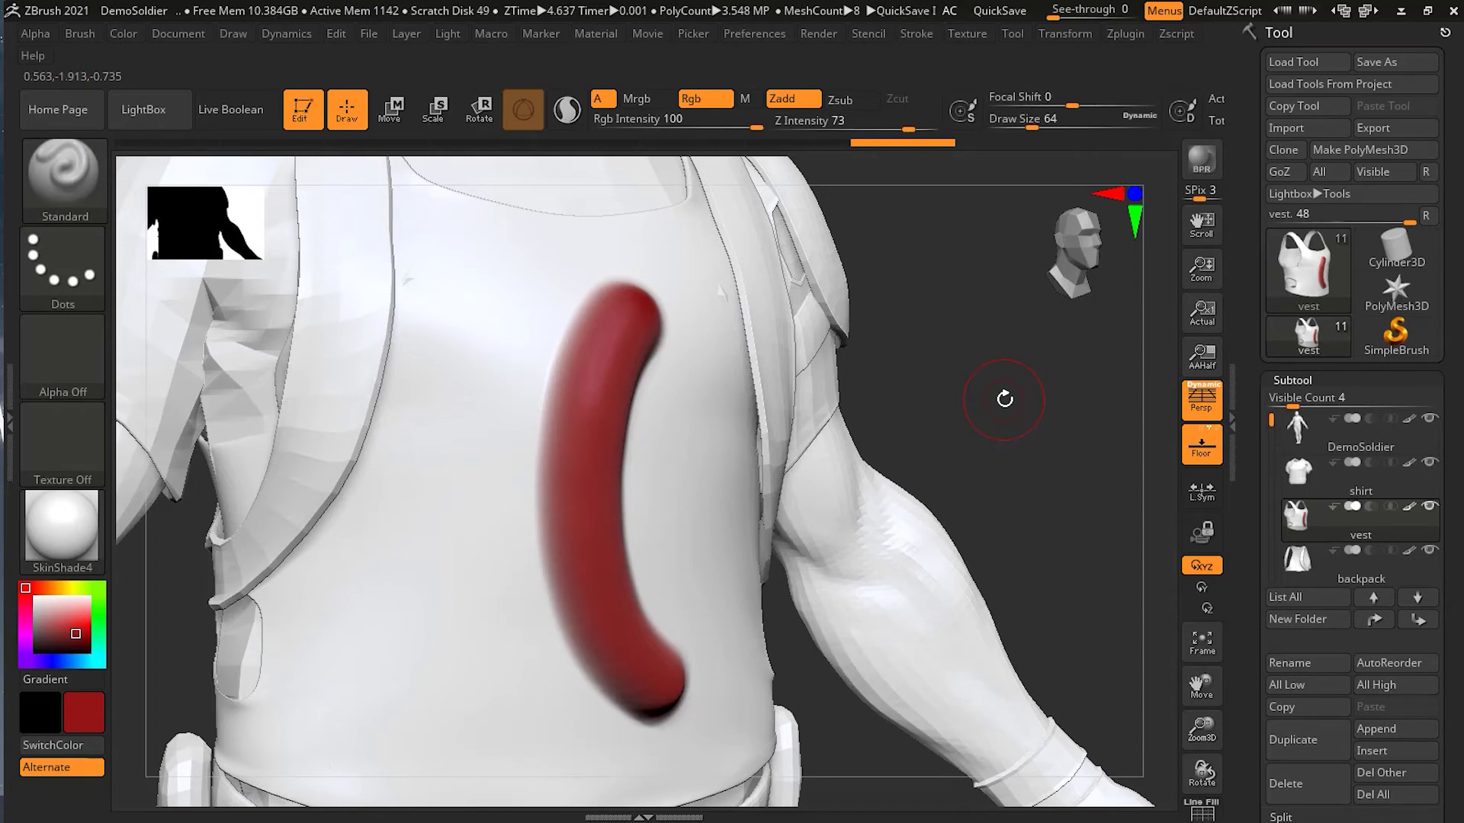
pyautogui.hotkey('ctrl', 'z')
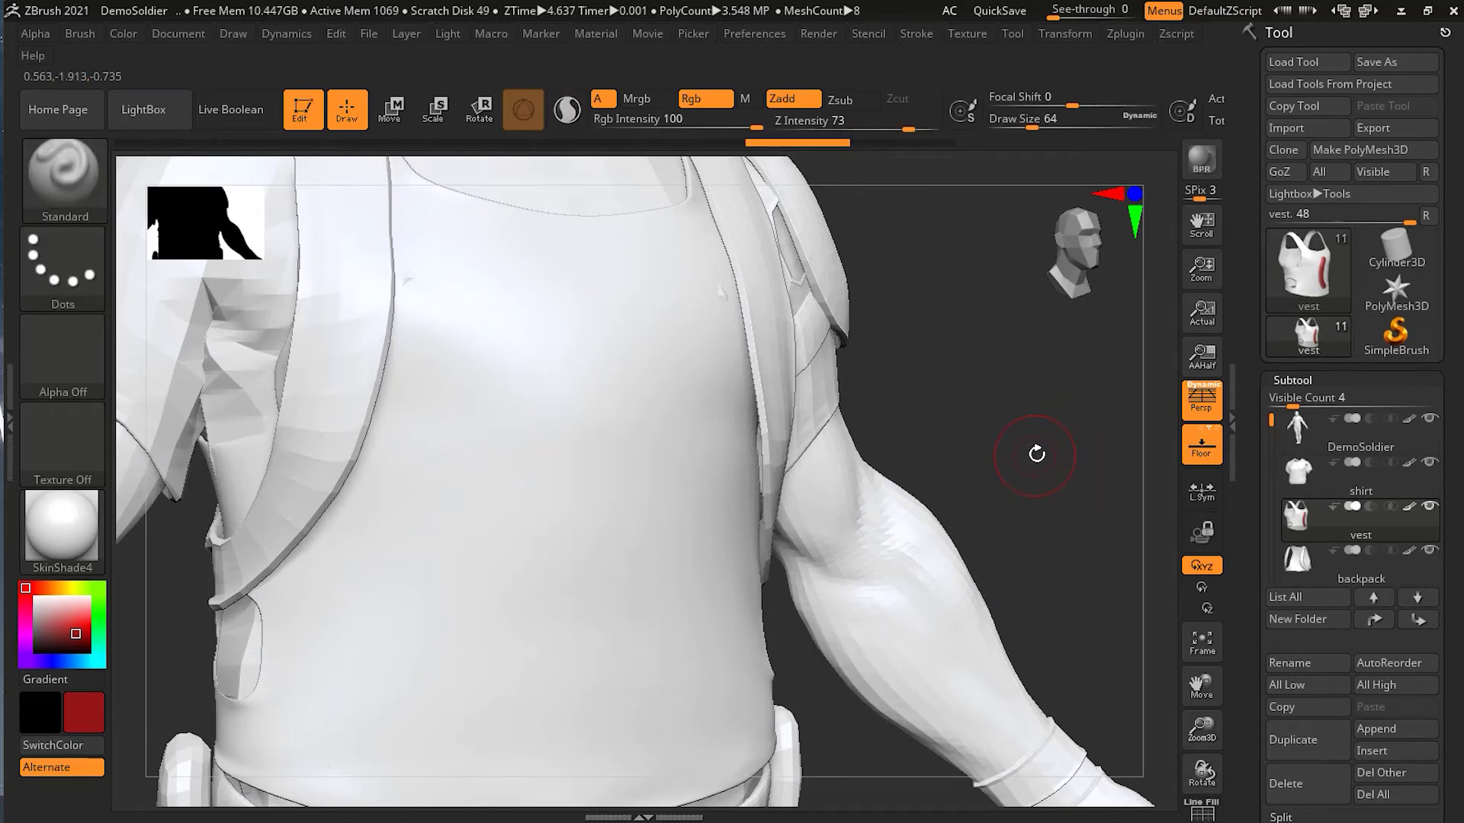
# Step: Turn off Zadd, paint a looping color-only red stroke across the vest's front, and undo it
pyautogui.click(783, 99)
pyautogui.moveTo(534, 293)
pyautogui.mouseDown()
pyautogui.moveTo(500, 425)
pyautogui.moveTo(561, 663)
pyautogui.moveTo(526, 526)
pyautogui.moveTo(356, 624)
pyautogui.moveTo(631, 761)
pyautogui.moveTo(671, 724)
pyautogui.mouseUp()
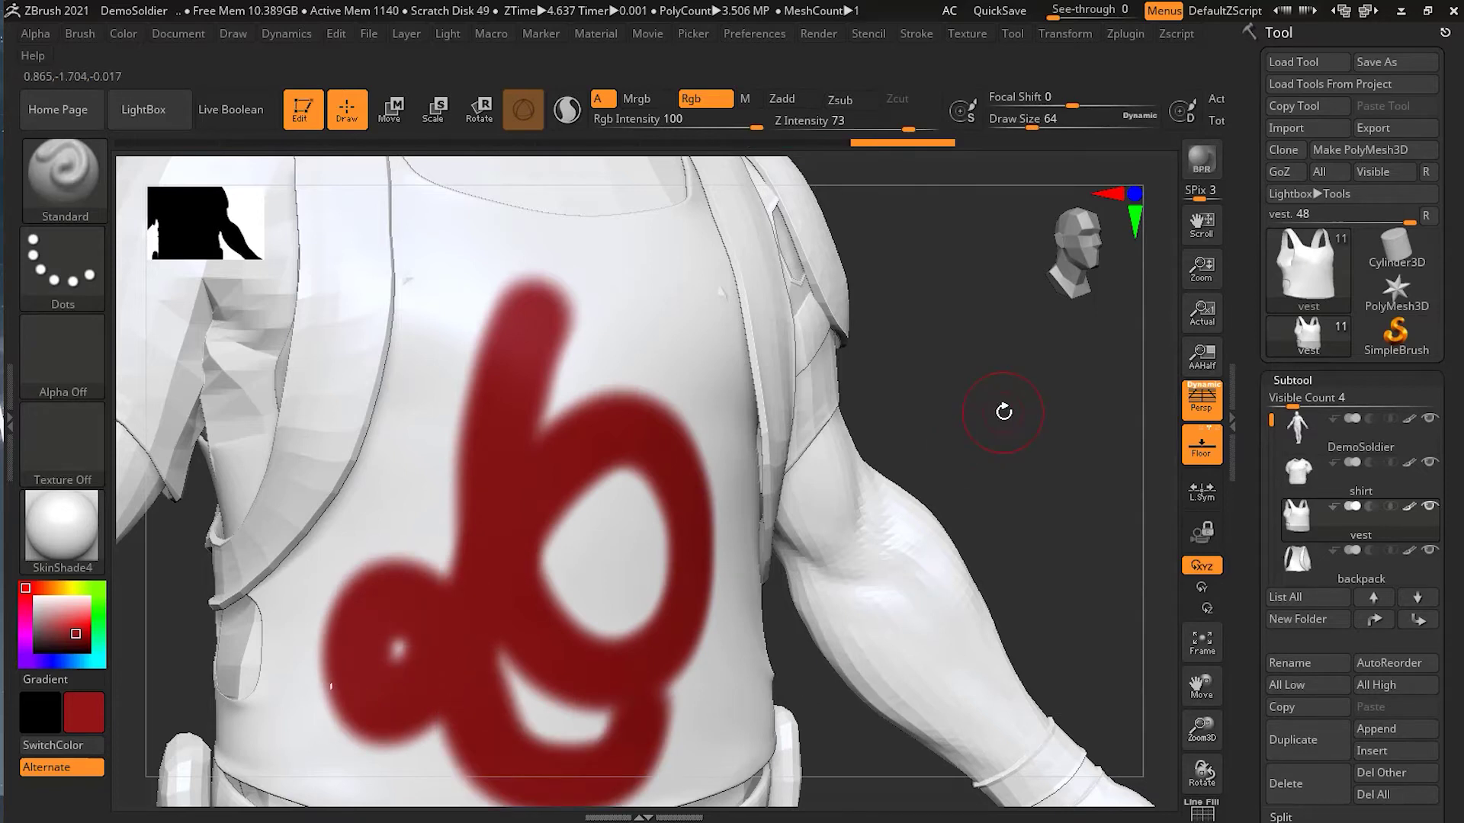
pyautogui.hotkey('ctrl', 'z')
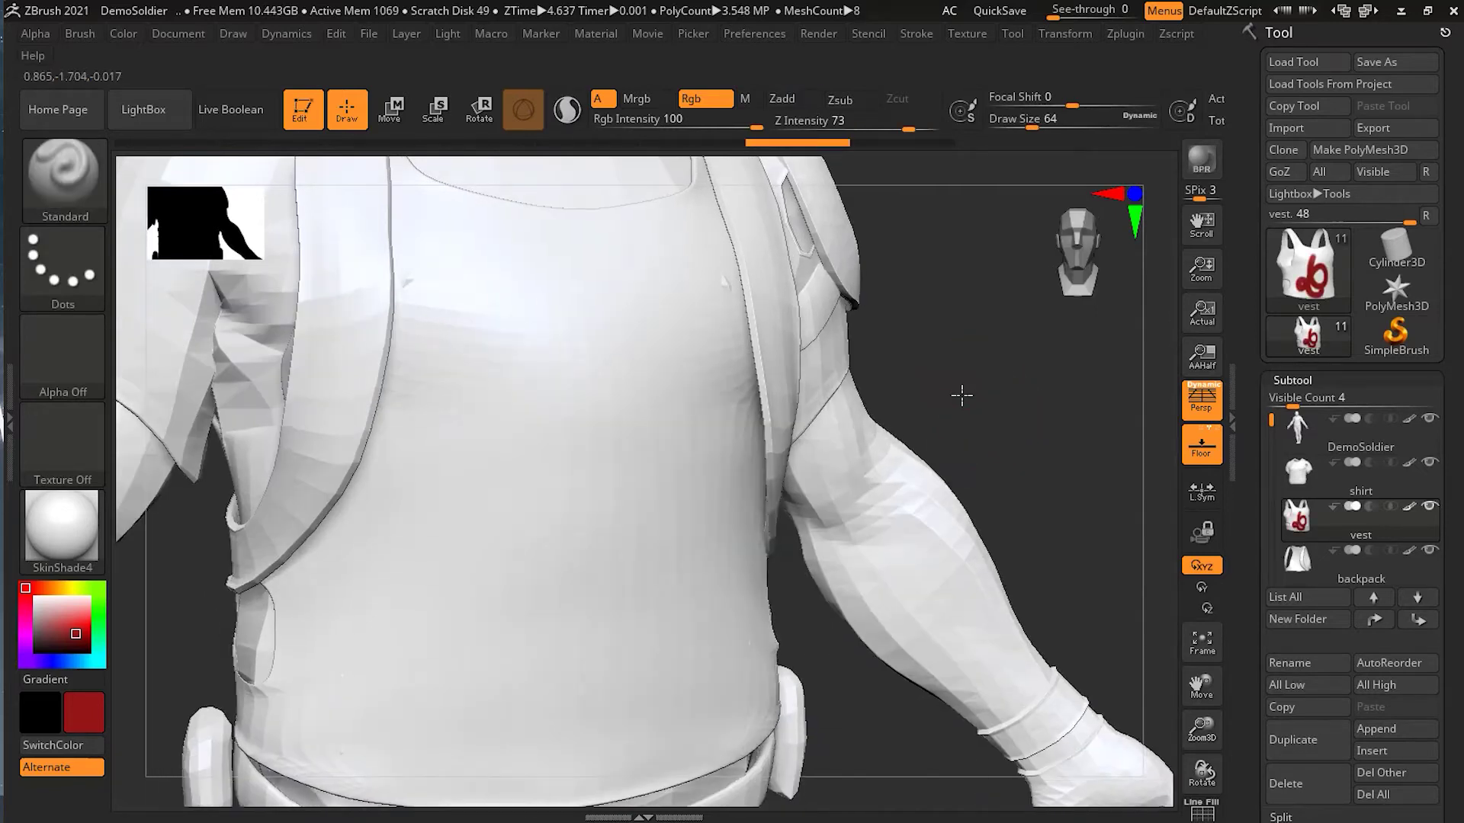
# Step: Enable the Mrgb channel for combined material and color painting and choose the Chrome material
pyautogui.moveTo(1010, 398); pyautogui.dragTo(944, 364)
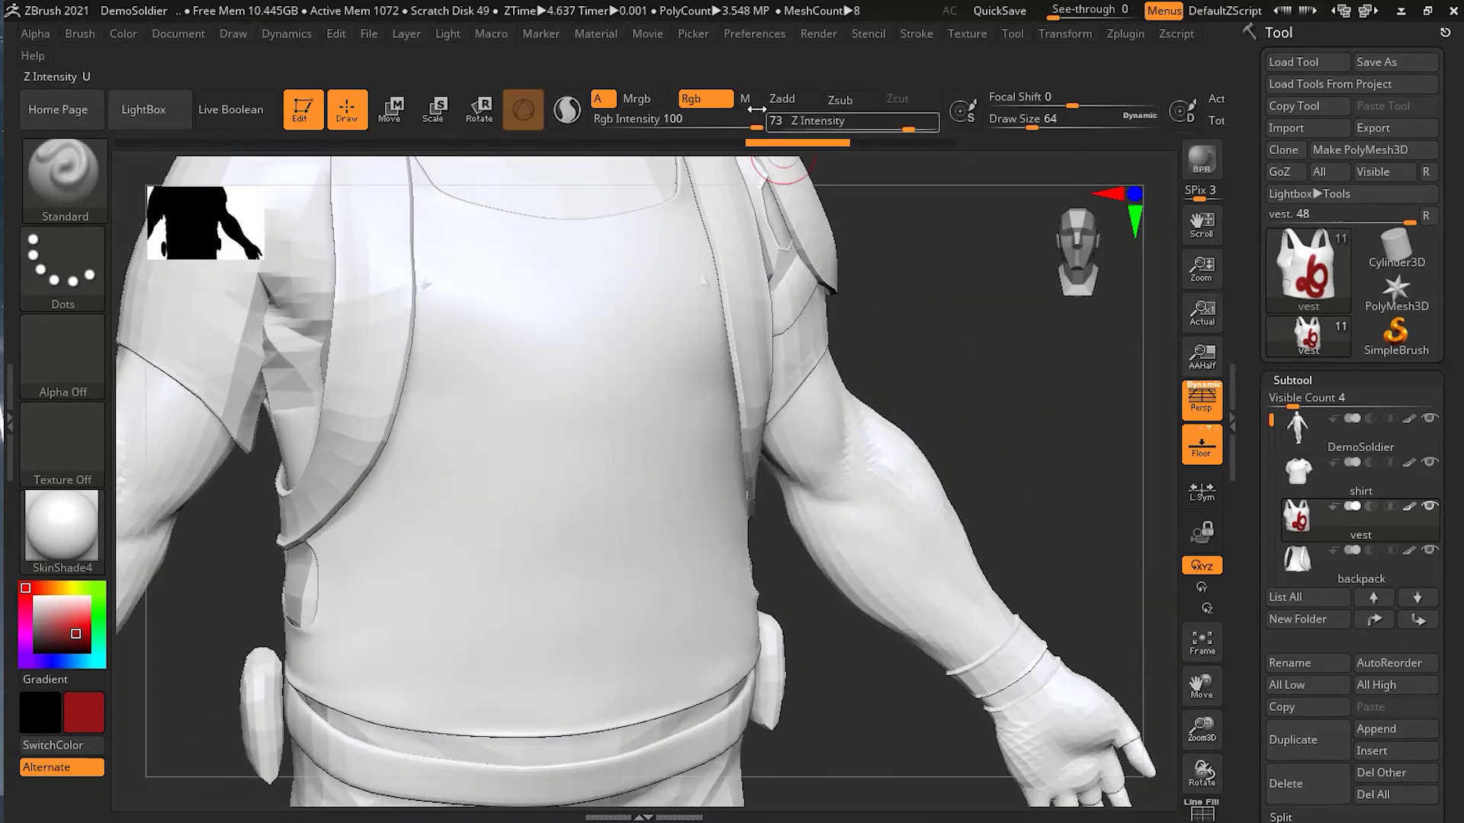
pyautogui.click(640, 100)
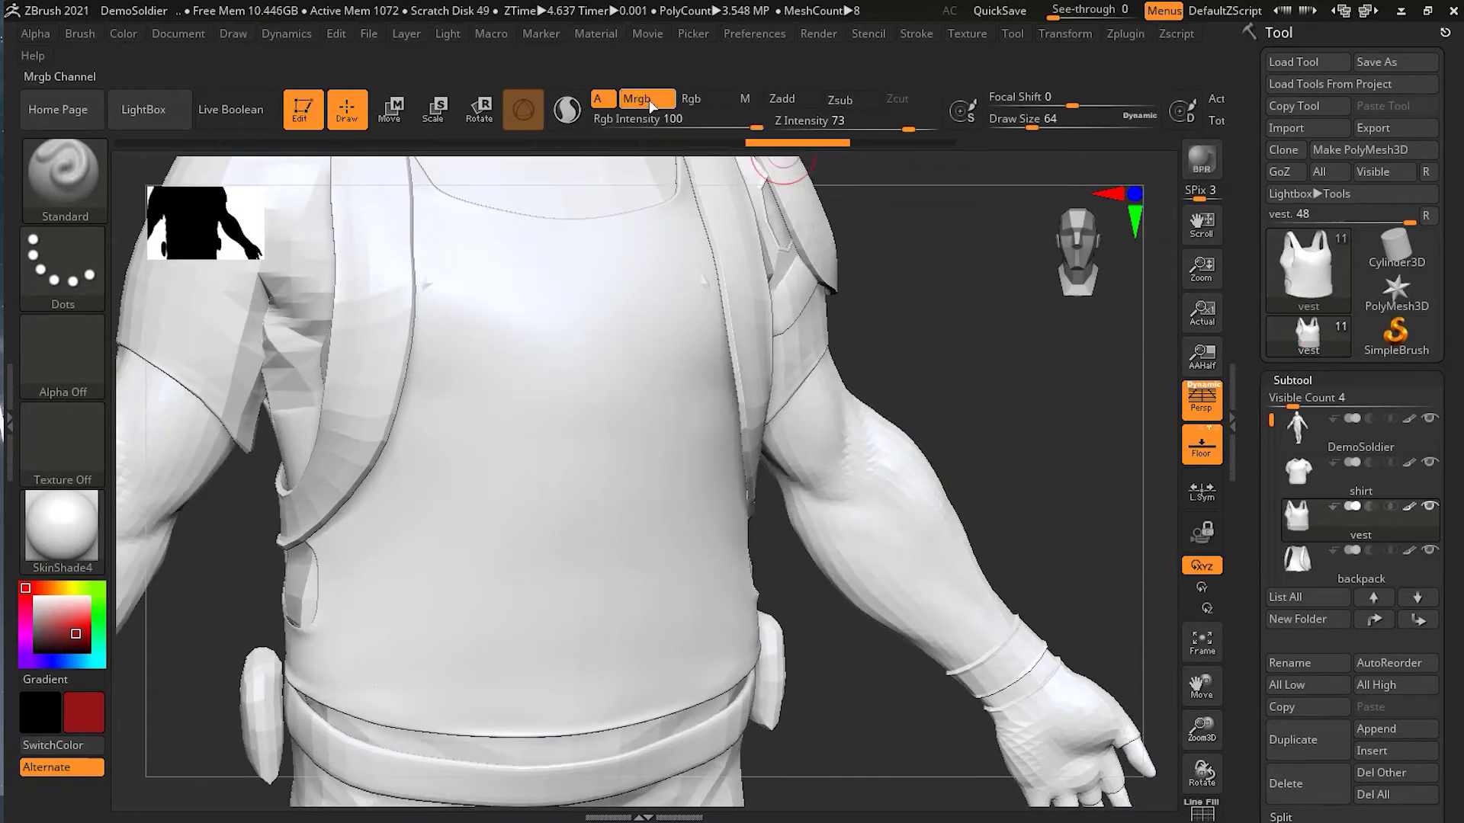
pyautogui.click(63, 530)
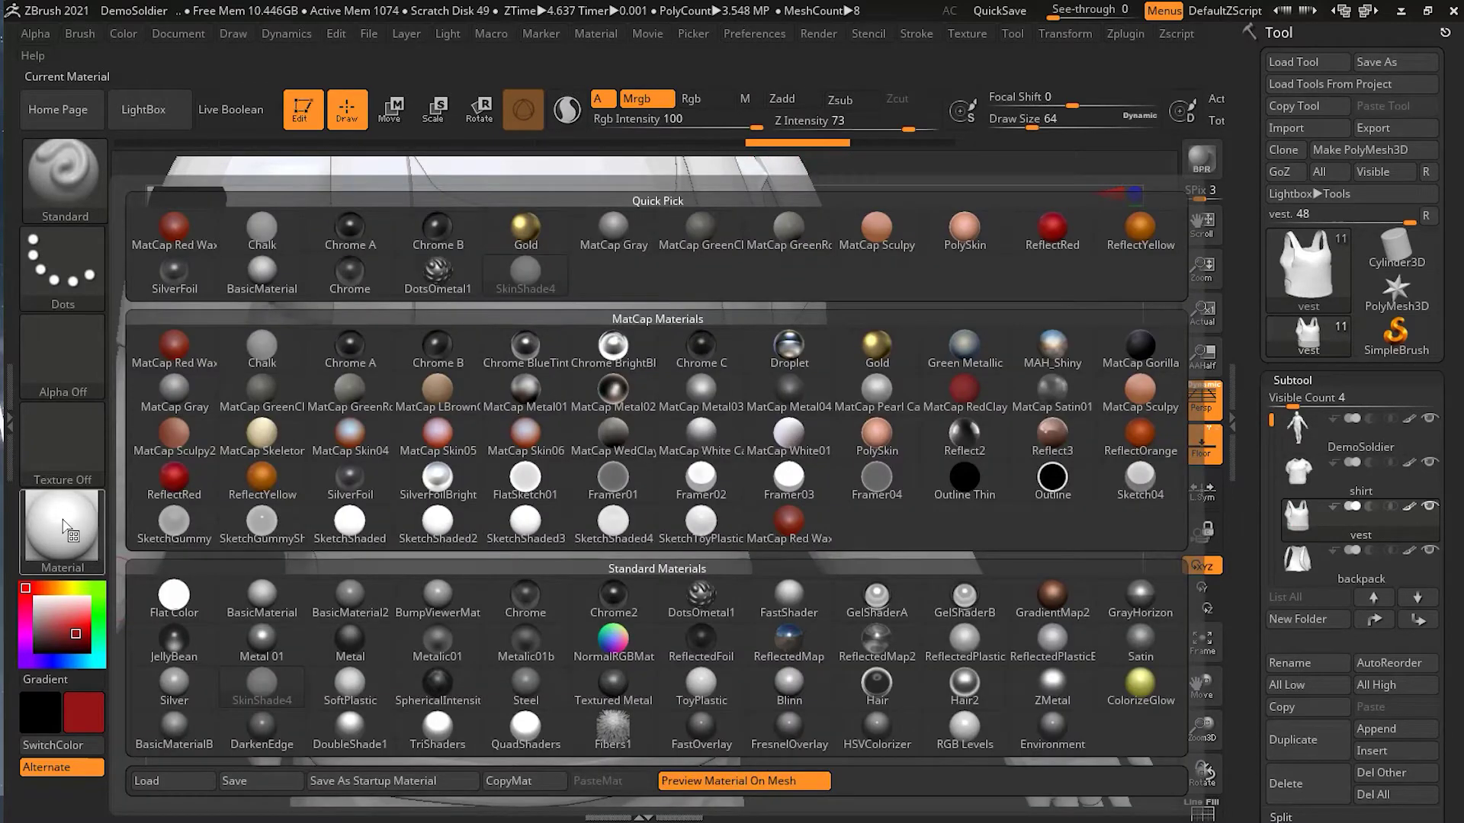
pyautogui.moveTo(550, 605)
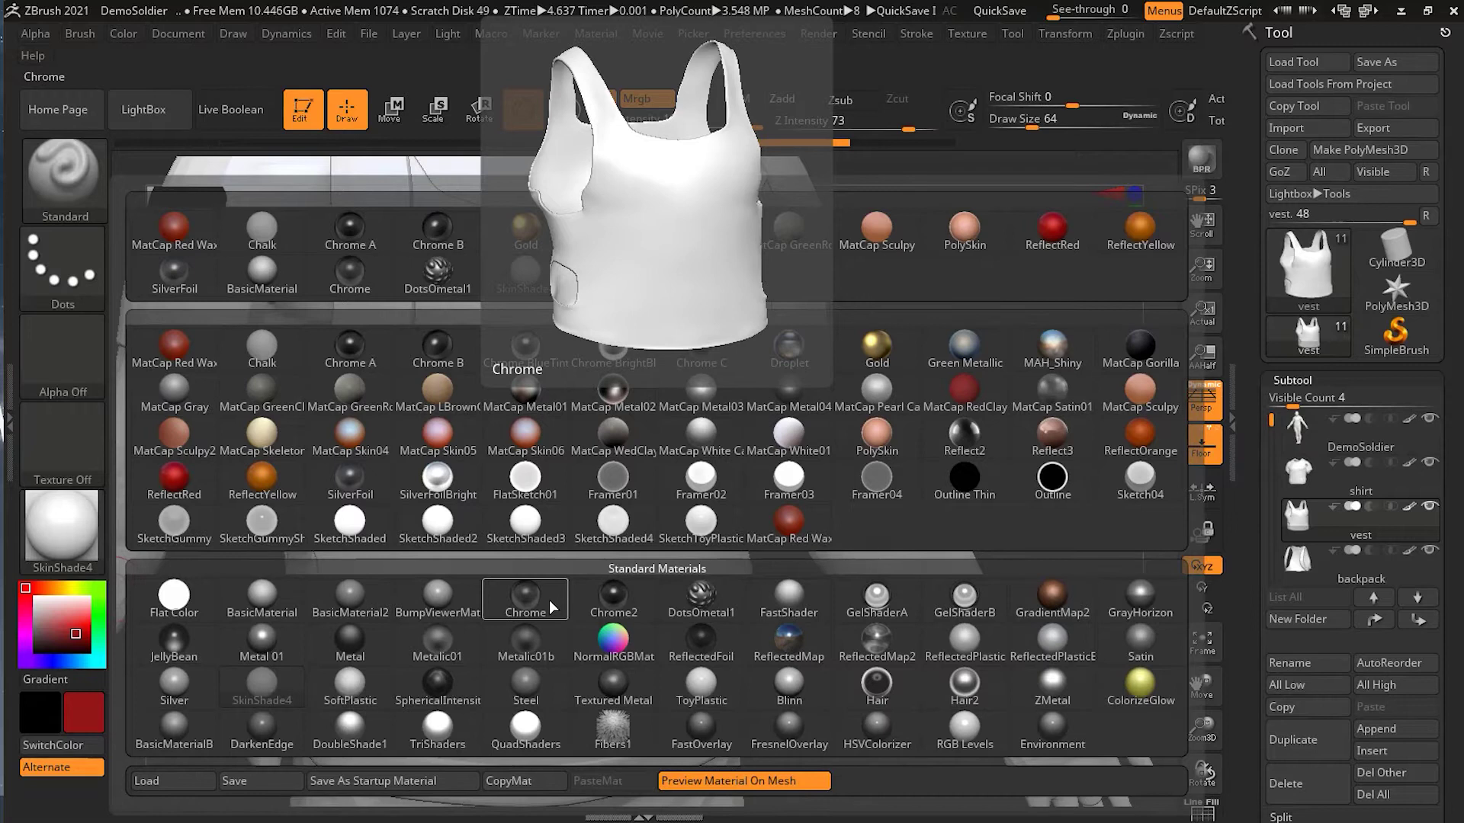
pyautogui.click(549, 601)
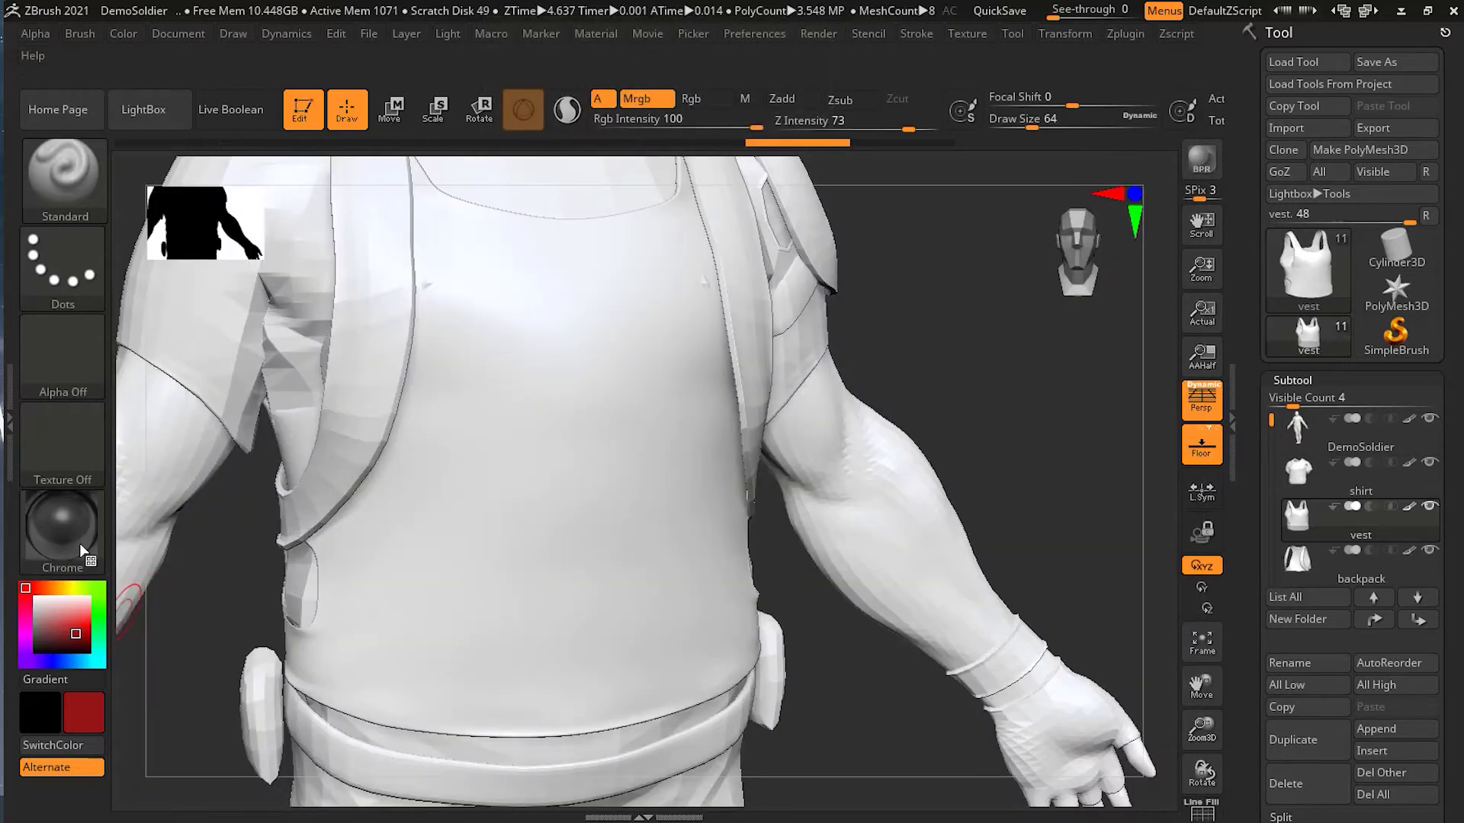
pyautogui.moveTo(79, 639)
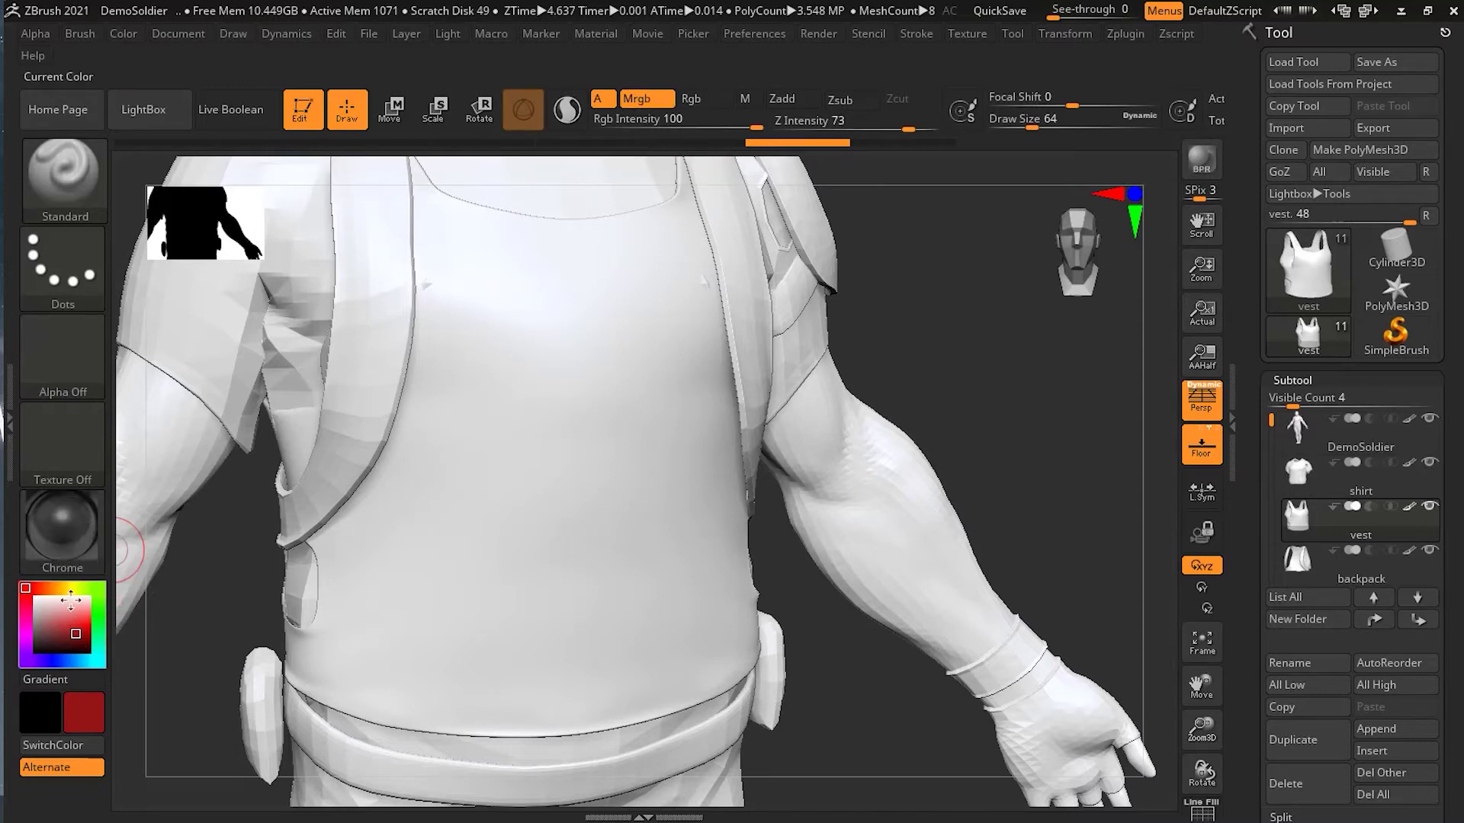
# Step: Paint a chrome red Mrgb stroke down the vest's front without depth, inspect it, and undo it
pyautogui.moveTo(531, 324); pyautogui.dragTo(486, 518)
pyautogui.moveTo(554, 559); pyautogui.dragTo(697, 599)
pyautogui.moveTo(876, 513)
pyautogui.mouseDown()
pyautogui.moveTo(1026, 350)
pyautogui.moveTo(996, 369)
pyautogui.mouseUp()
pyautogui.moveTo(1005, 475); pyautogui.dragTo(1063, 500)
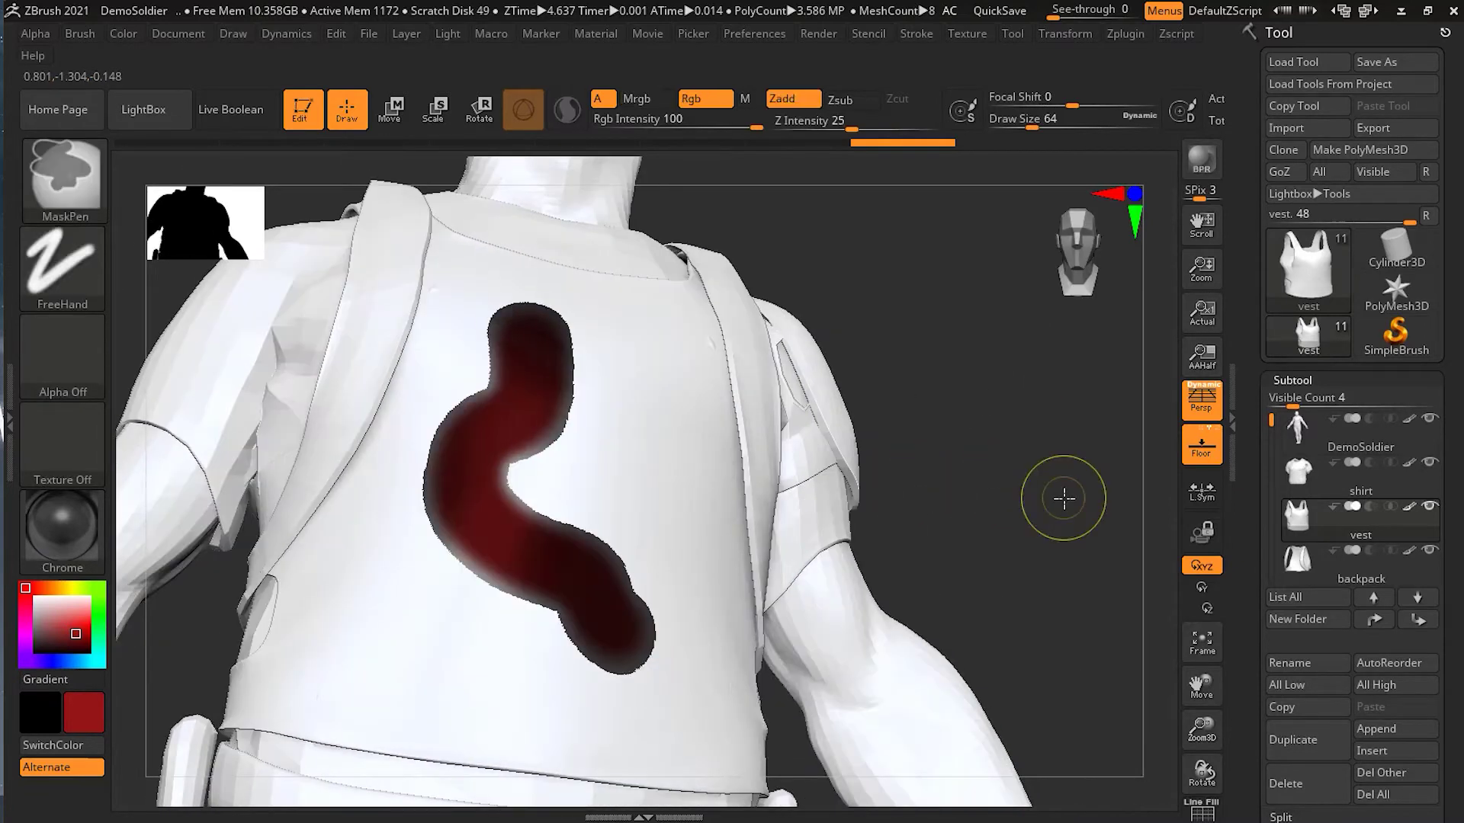
pyautogui.hotkey('ctrl', 'z')
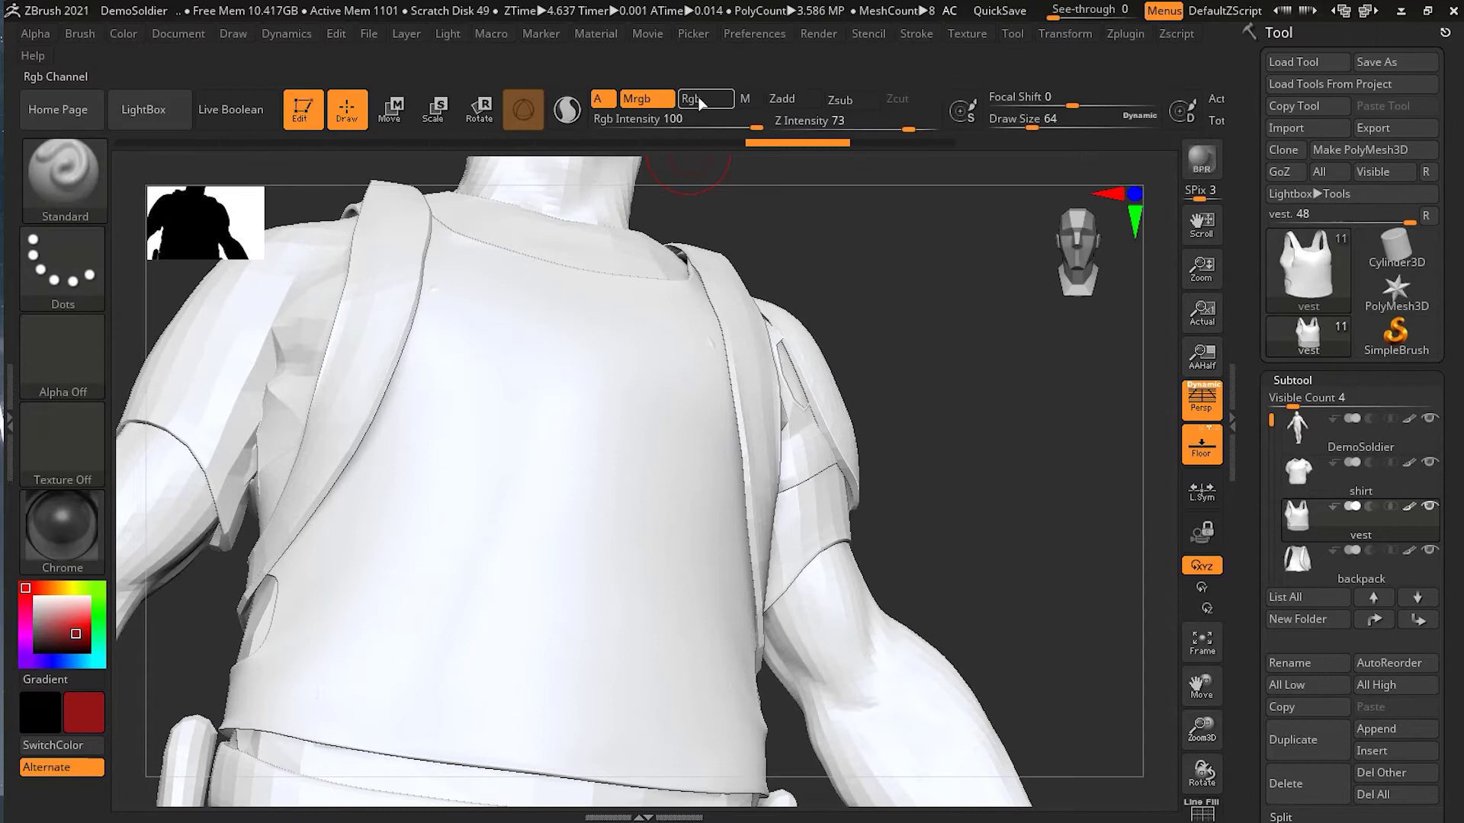
# Step: Switch to the Rgb channel, paint a winding color-only red stroke down the vest's front, and undo it
pyautogui.click(699, 101)
pyautogui.moveTo(505, 328)
pyautogui.mouseDown()
pyautogui.moveTo(474, 589)
pyautogui.moveTo(575, 686)
pyautogui.mouseUp()
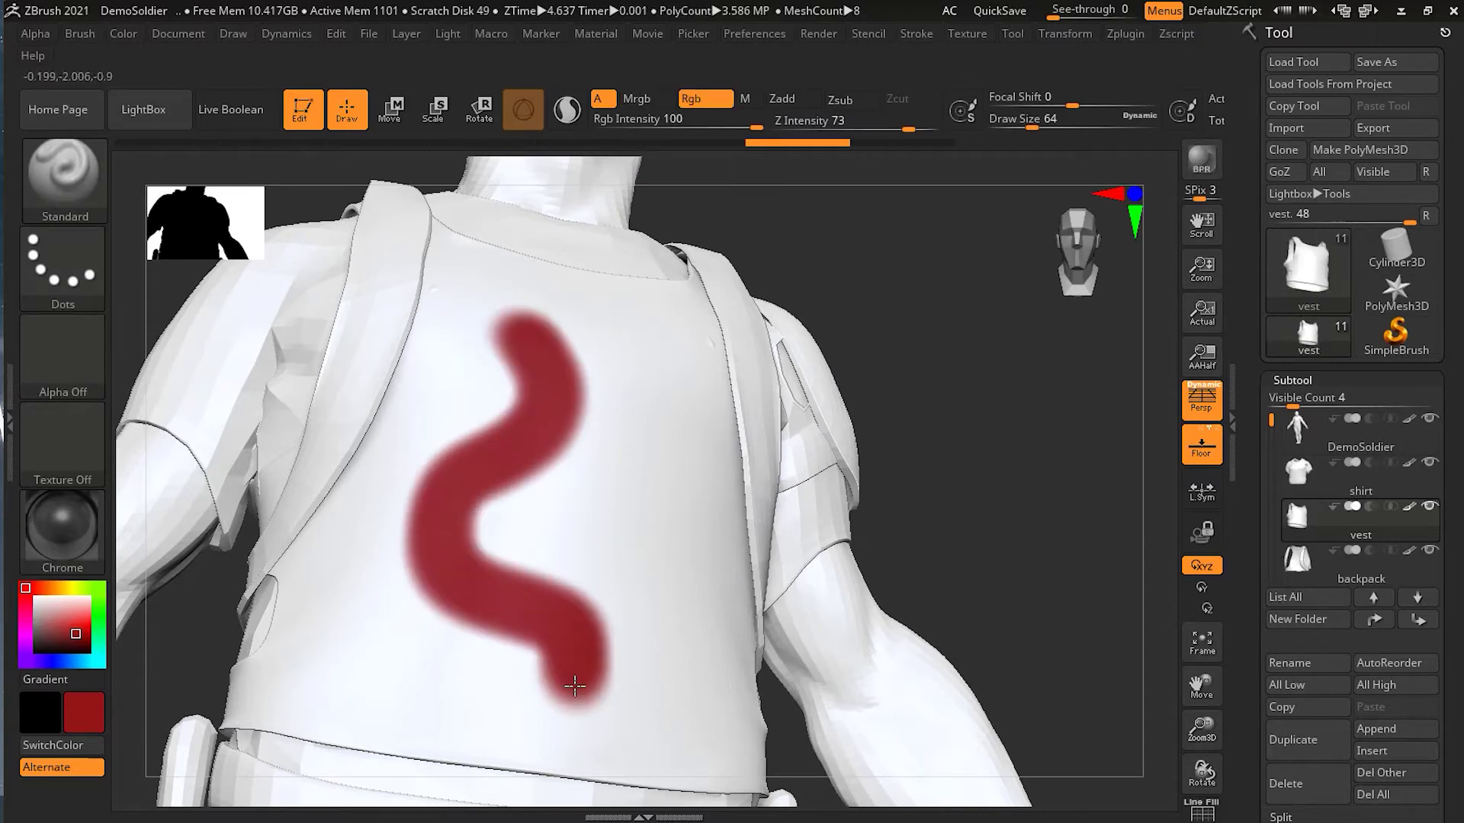
pyautogui.hotkey('ctrl', 'z')
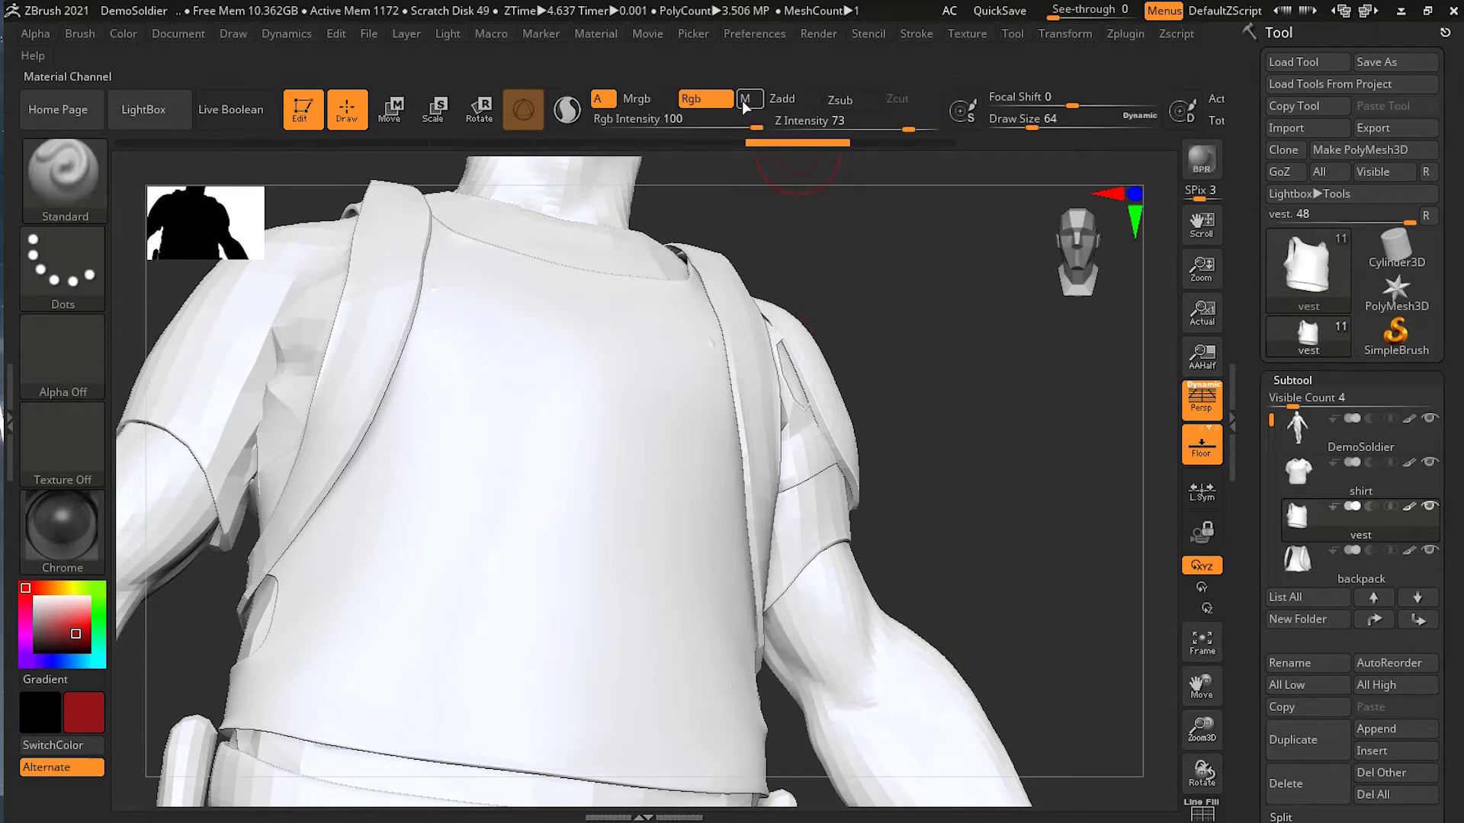
# Step: Switch to the M channel, paint a material-only Chrome stroke down the vest's front, and undo it
pyautogui.click(745, 103)
pyautogui.moveTo(506, 310)
pyautogui.mouseDown()
pyautogui.moveTo(415, 556)
pyautogui.moveTo(594, 652)
pyautogui.mouseUp()
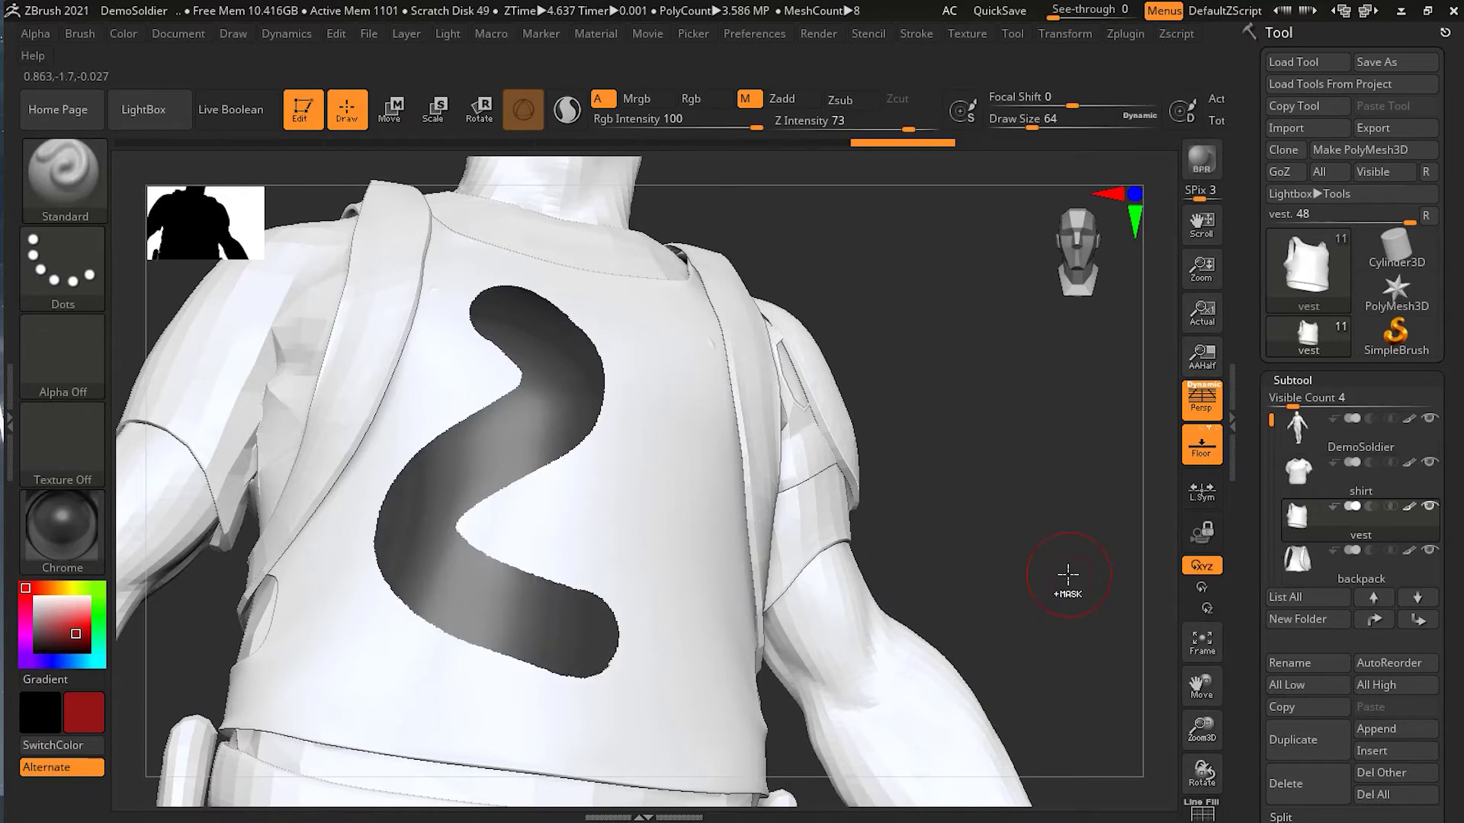
pyautogui.hotkey('ctrl', 'z')
# Step: Change the current material to SkinShade4, enable the Rgb channel, and view the whole upper body
pyautogui.click(73, 532)
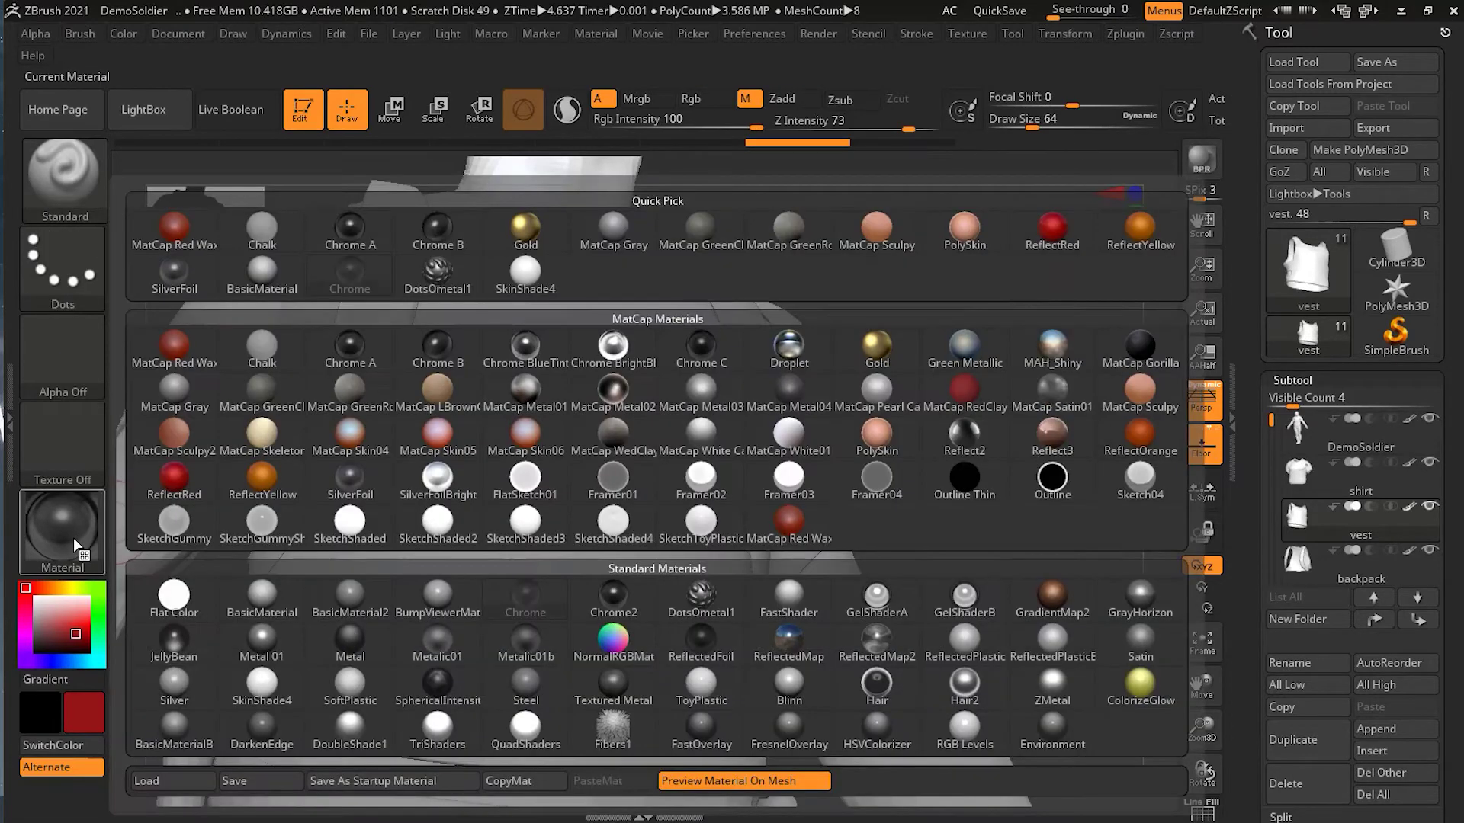
pyautogui.click(566, 308)
pyautogui.moveTo(947, 434); pyautogui.dragTo(948, 499)
pyautogui.click(700, 101)
pyautogui.moveTo(899, 347); pyautogui.dragTo(966, 388)
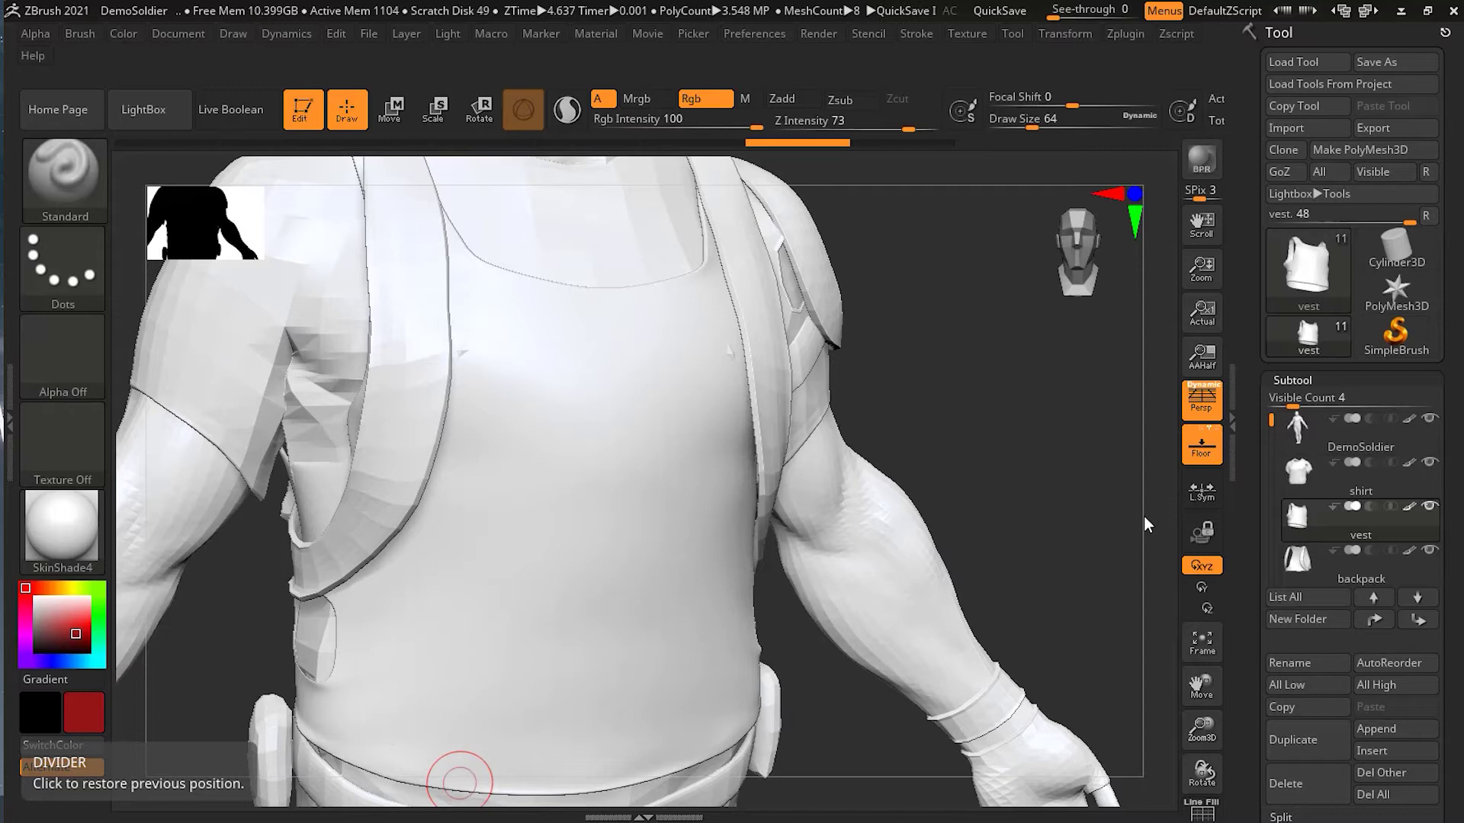
pyautogui.moveTo(1045, 468); pyautogui.dragTo(970, 453)
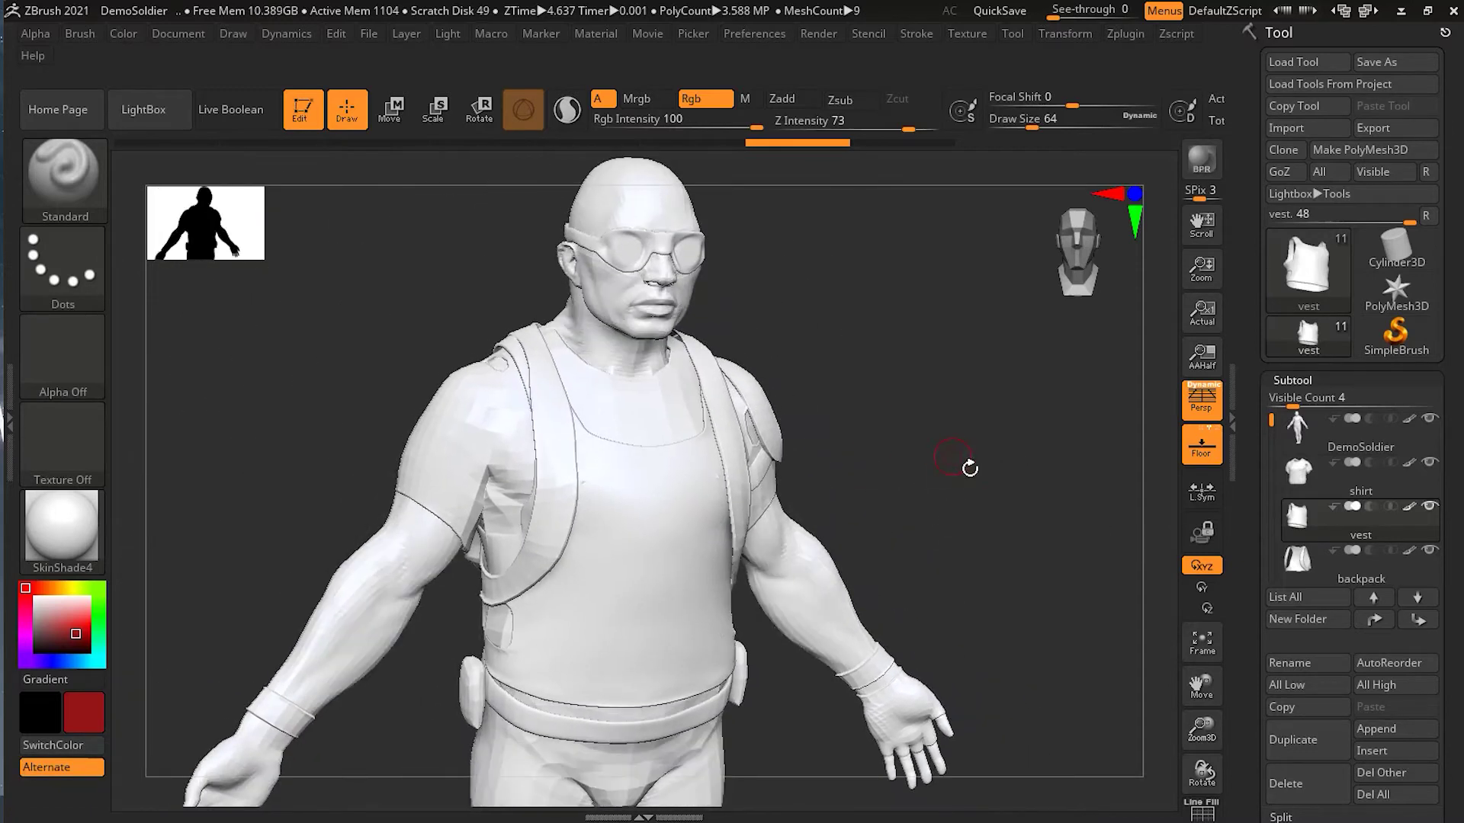
# Step: Open the Dog.ZPR project without saving the current project and subdivide the dog mesh four times
pyautogui.click(151, 117)
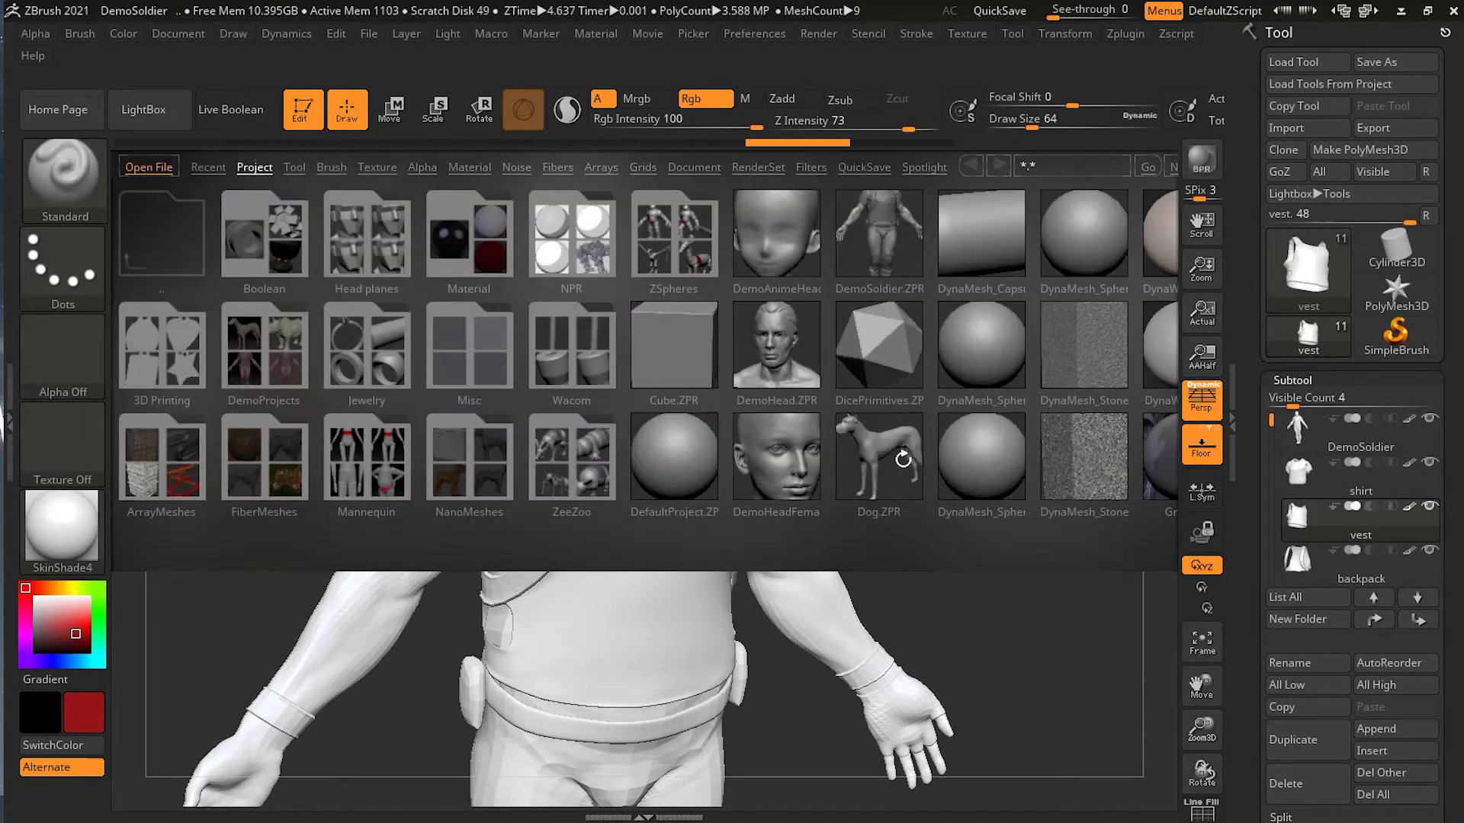
pyautogui.doubleClick(900, 457)
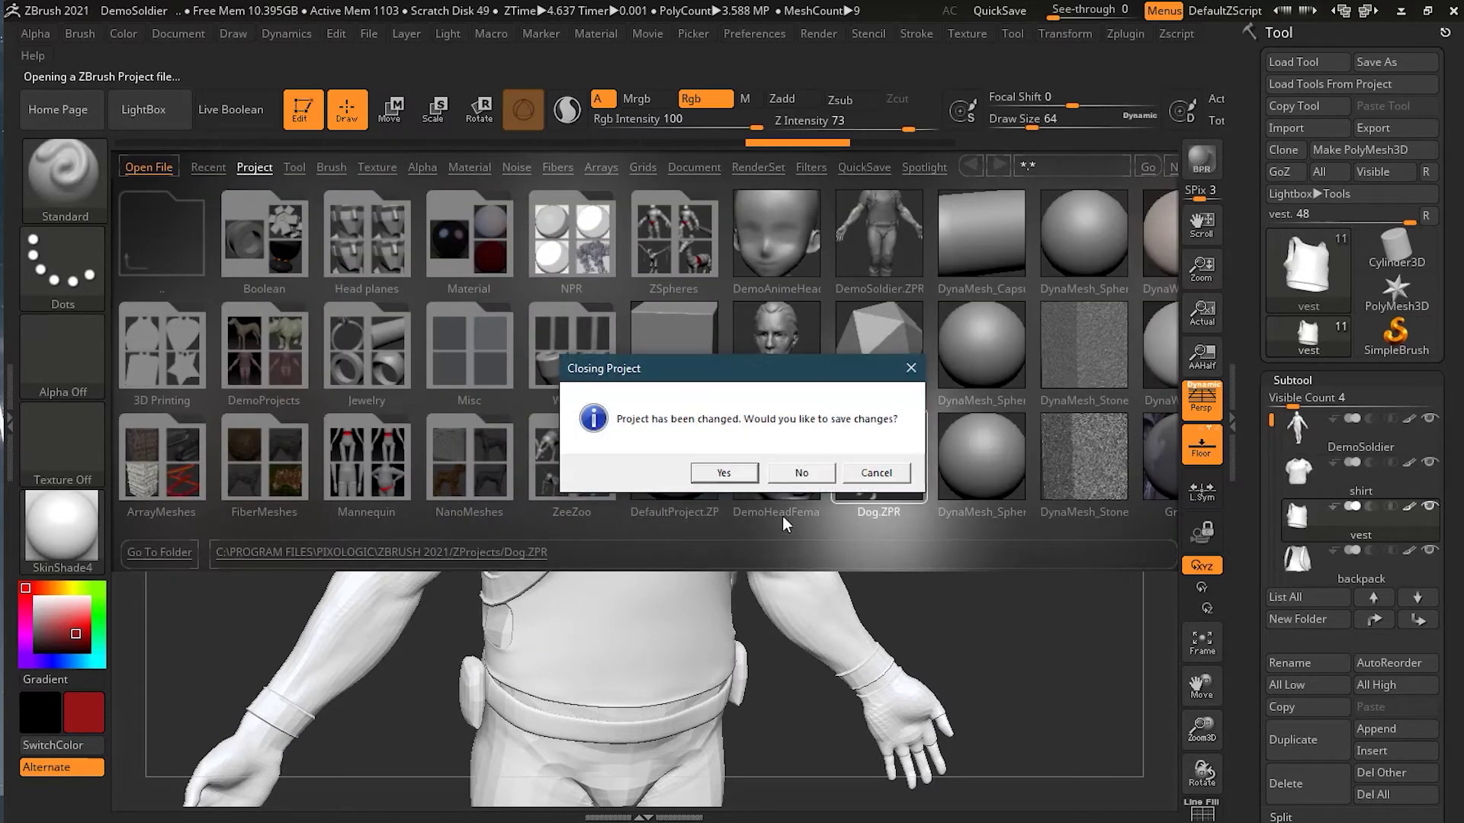
pyautogui.click(803, 471)
pyautogui.moveTo(1002, 563); pyautogui.dragTo(794, 601)
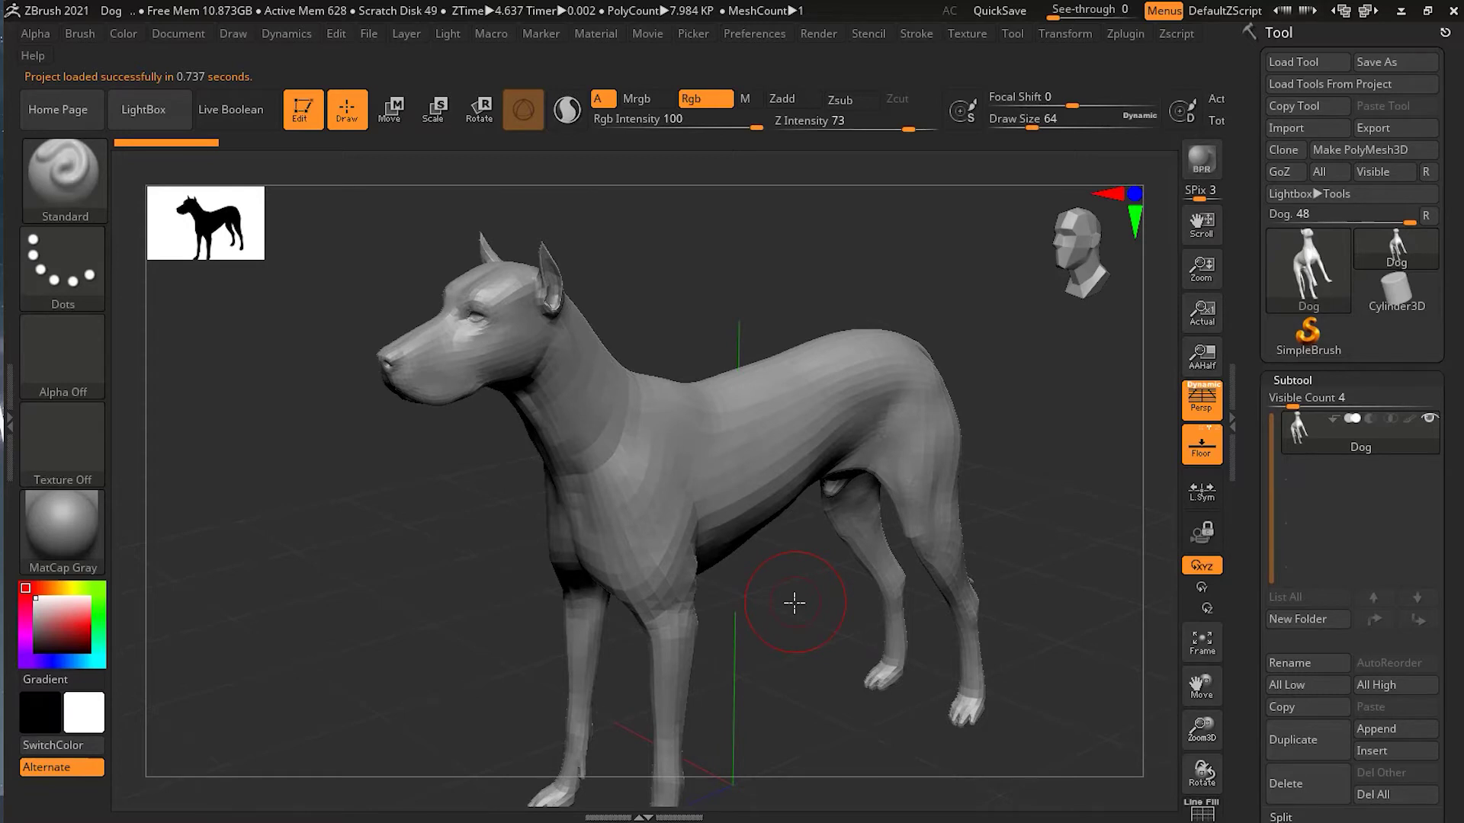
pyautogui.hotkey('ctrl', 'd')
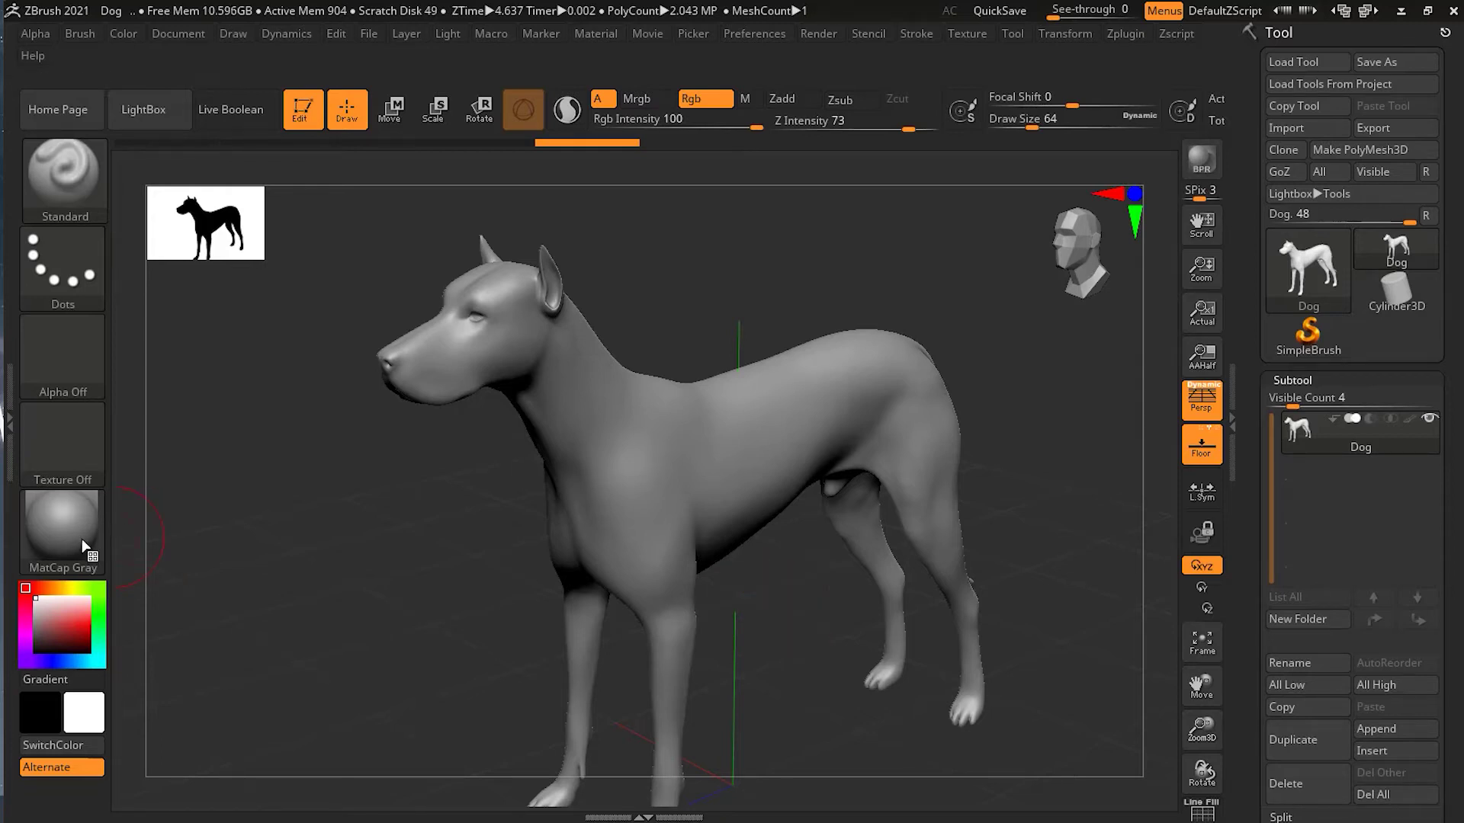
# Step: Choose the SkinShade4 material for the dog and fill the whole object with white
pyautogui.moveTo(79, 538)
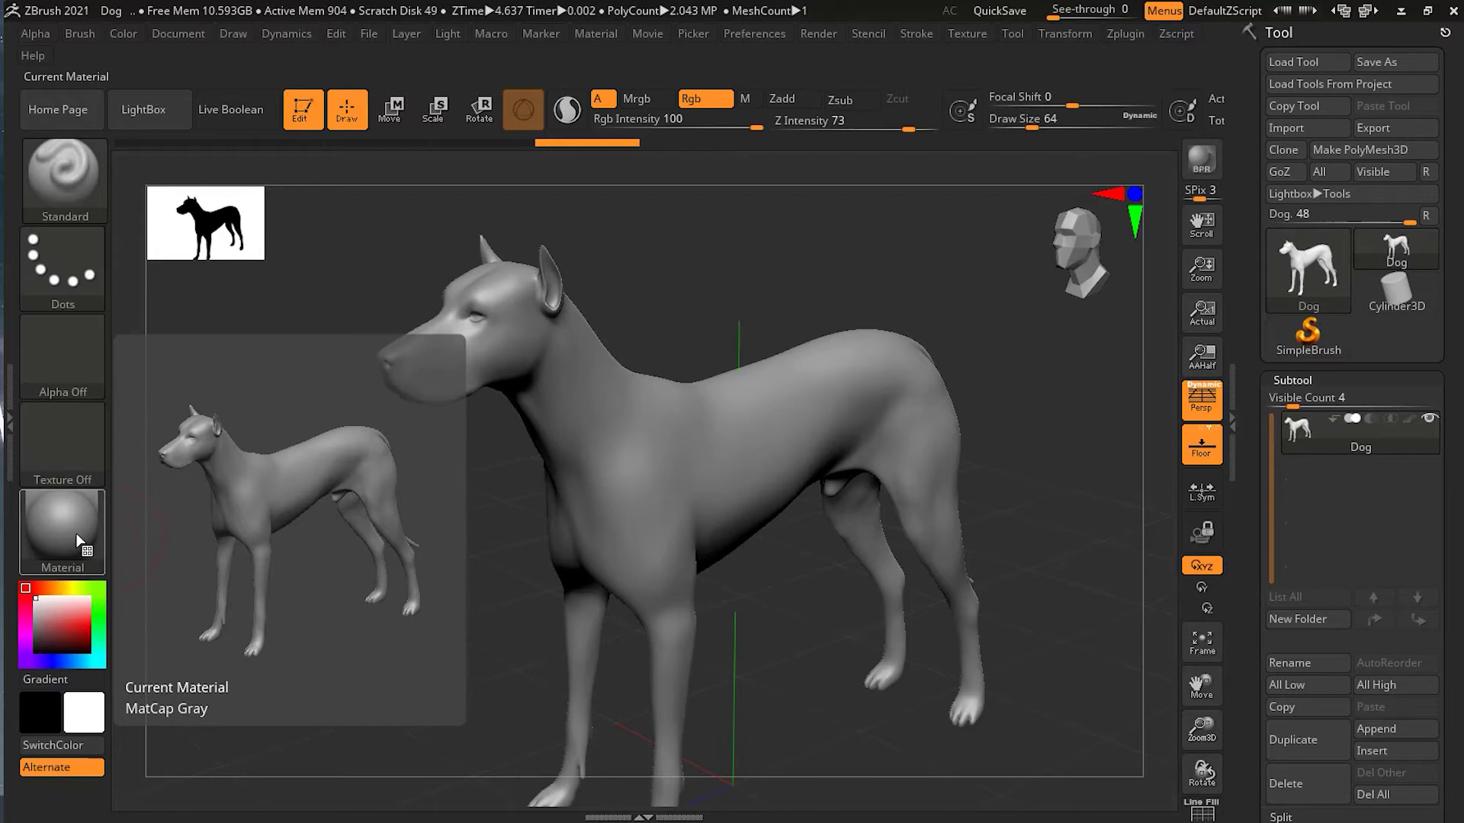
pyautogui.click(79, 538)
pyautogui.click(535, 279)
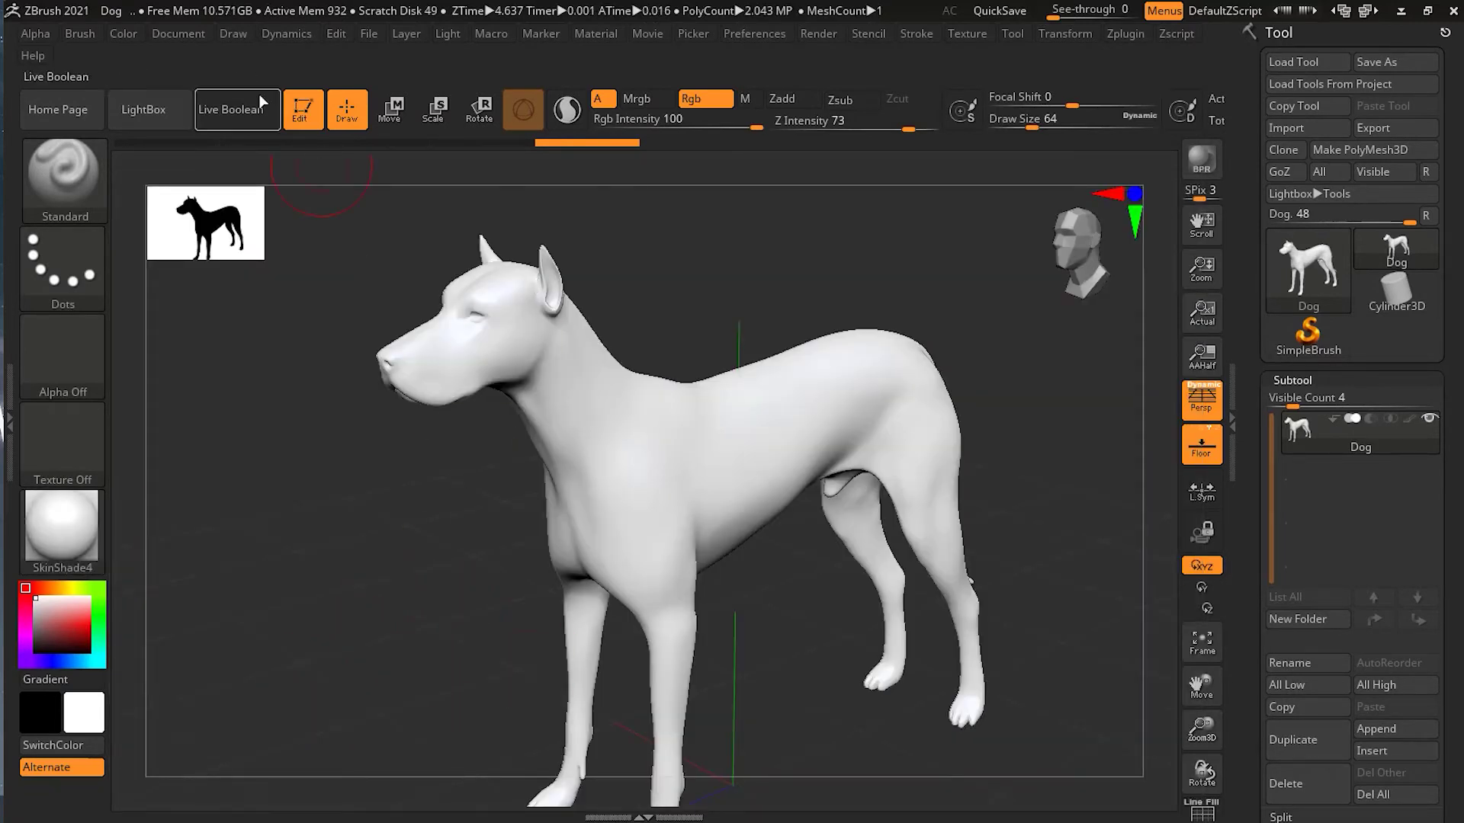
pyautogui.click(121, 35)
pyautogui.click(183, 424)
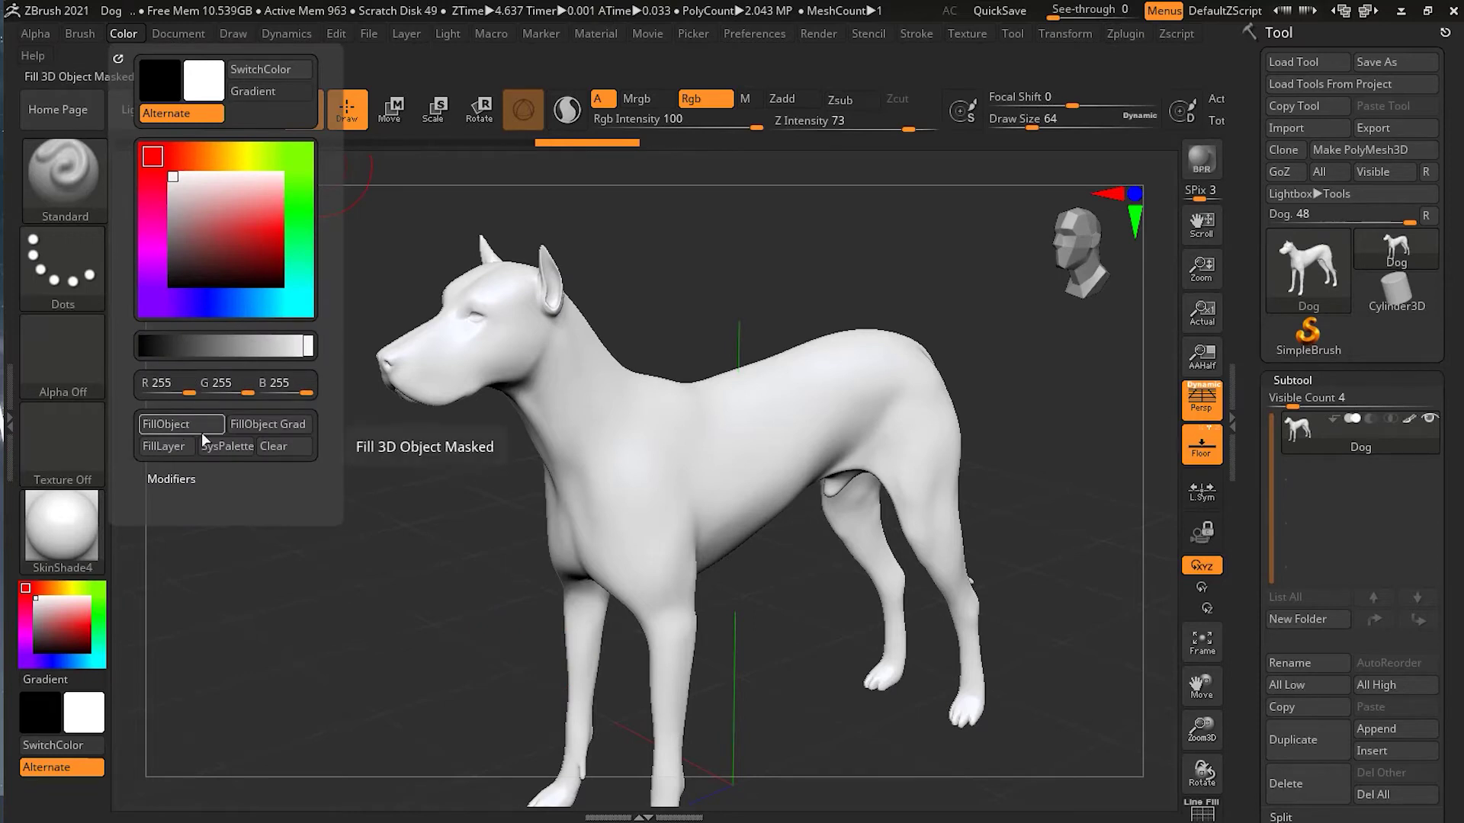
# Step: With only Zadd enabled at Z Intensity 73, sculpt a raised stroke from the dog's neck to its hindquarters and undo it
pyautogui.moveTo(788, 577); pyautogui.dragTo(711, 348)
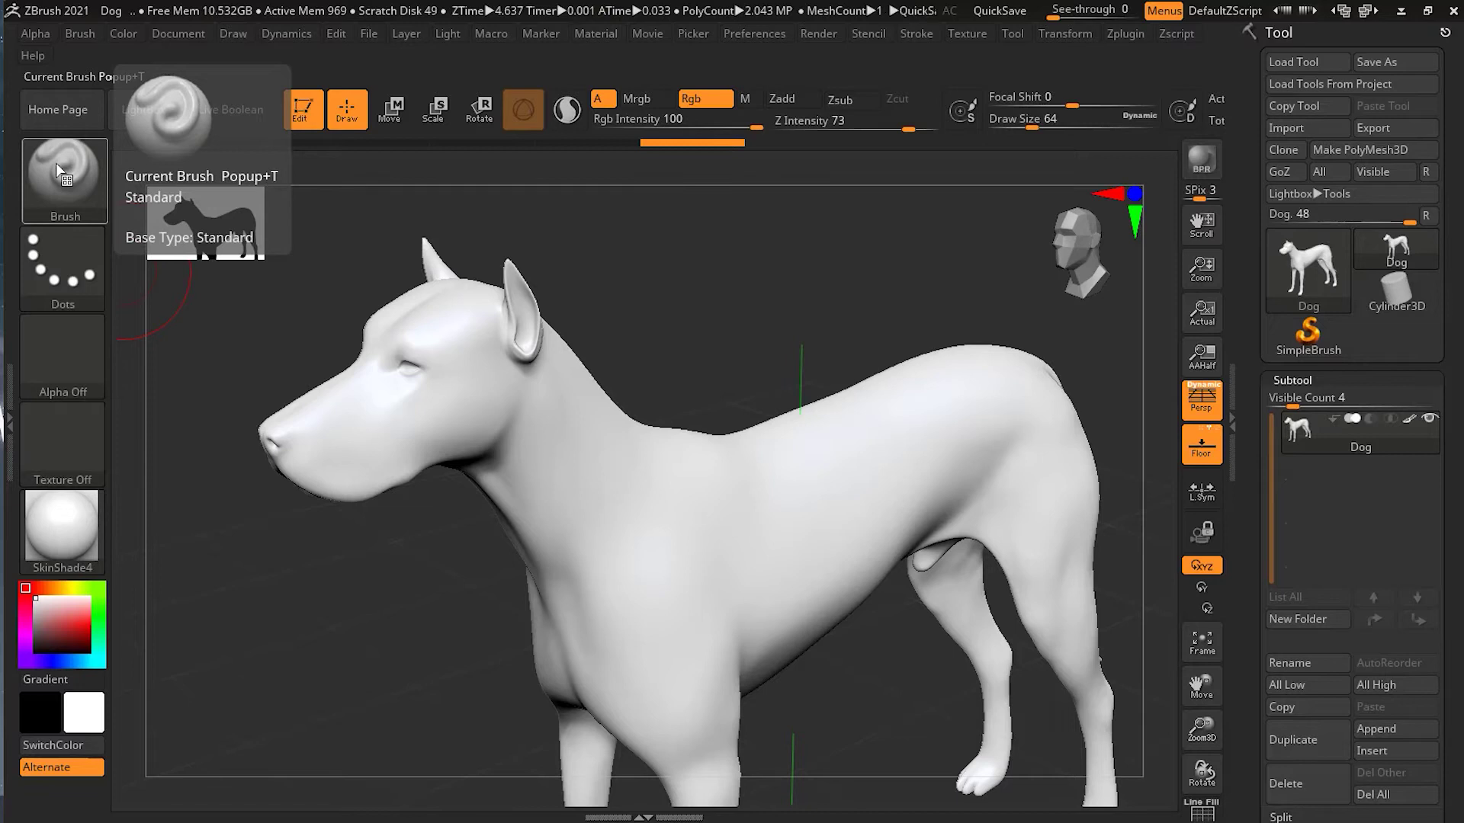
pyautogui.click(808, 102)
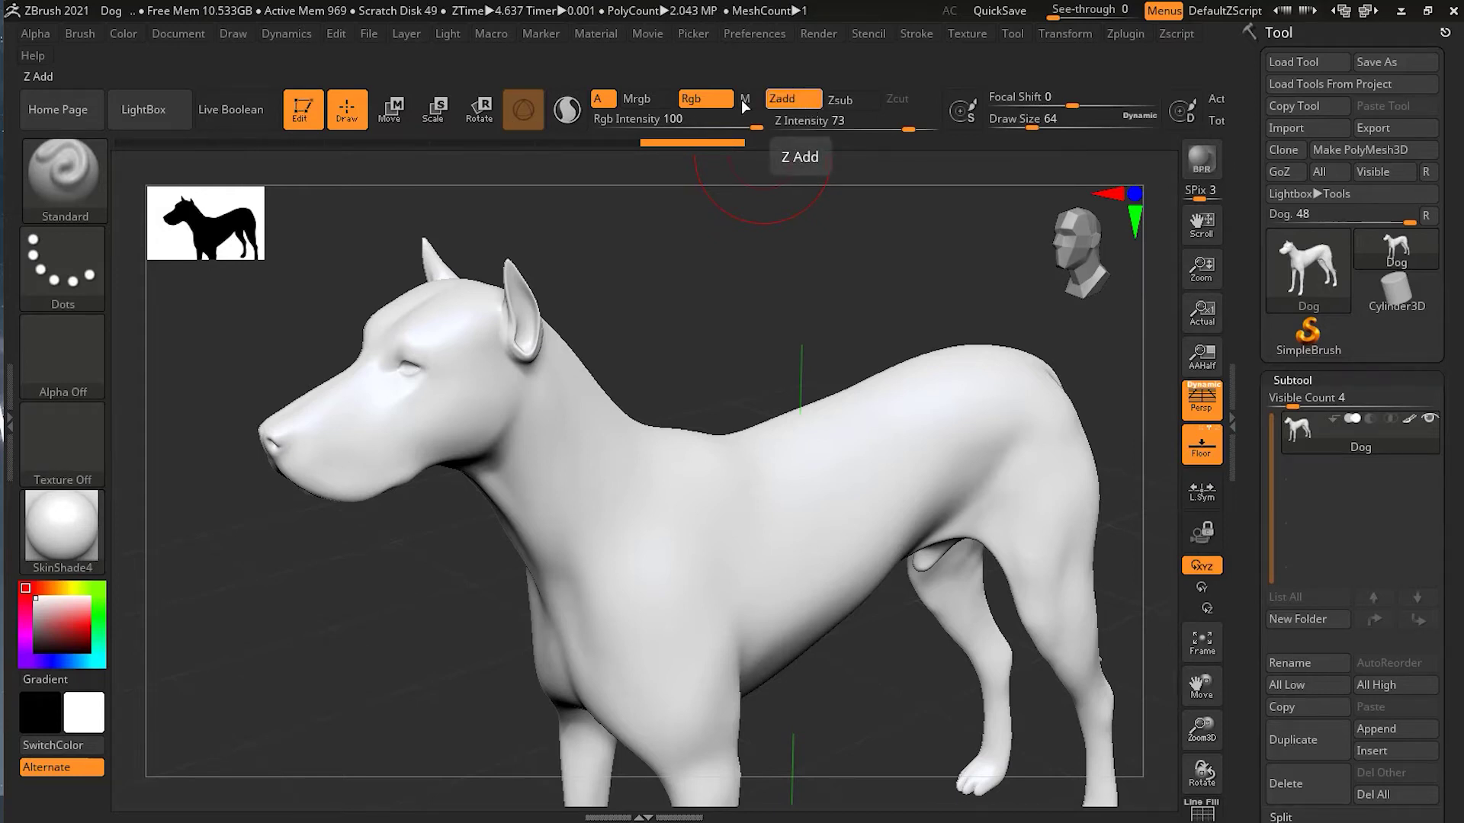
pyautogui.click(705, 99)
pyautogui.moveTo(556, 425)
pyautogui.mouseDown()
pyautogui.moveTo(686, 534)
pyautogui.moveTo(915, 448)
pyautogui.moveTo(968, 401)
pyautogui.moveTo(1025, 504)
pyautogui.moveTo(1029, 584)
pyautogui.mouseUp()
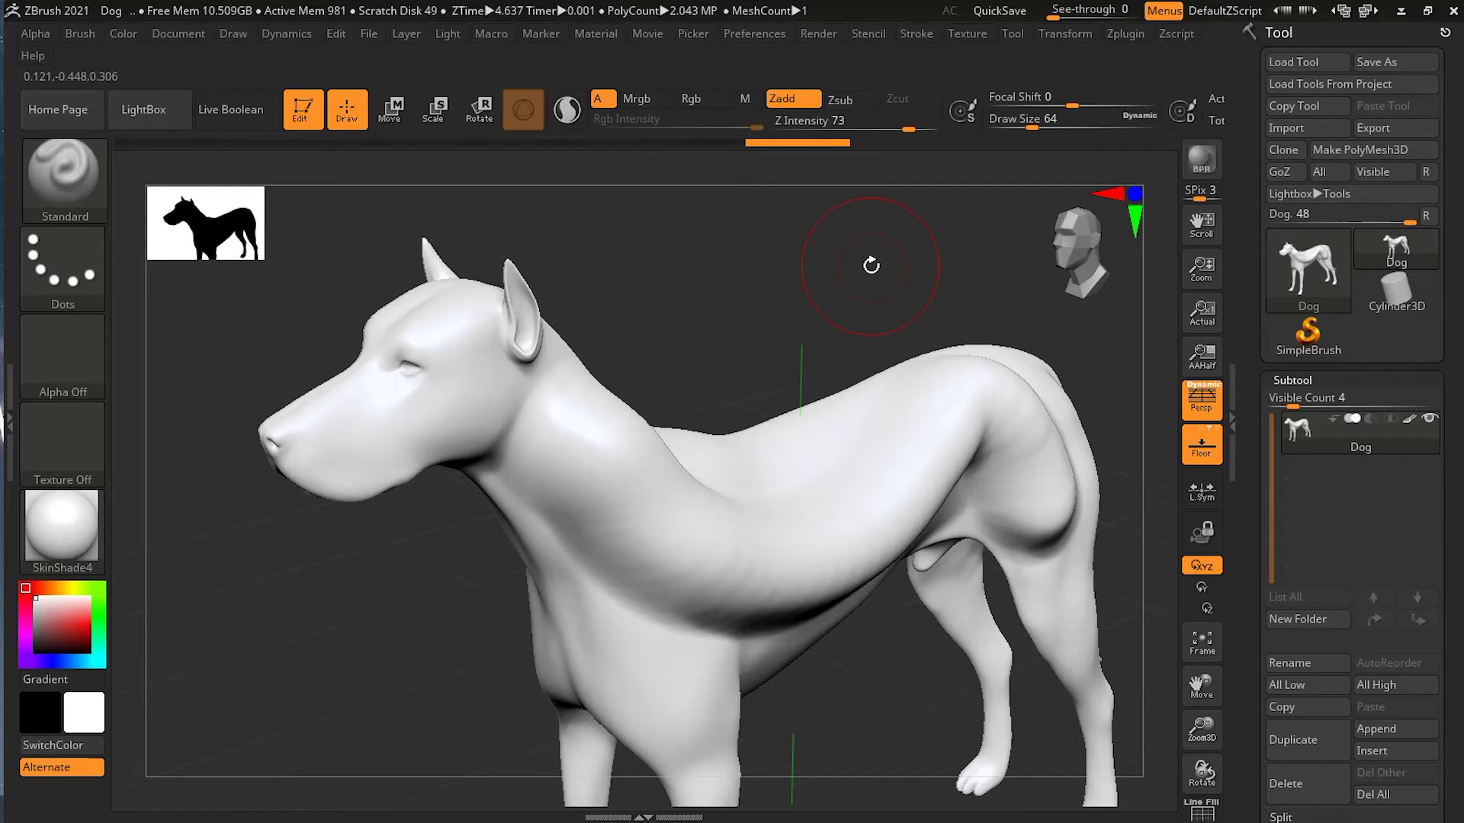
pyautogui.press('ctrl')
pyautogui.hotkey('ctrl', 'z')
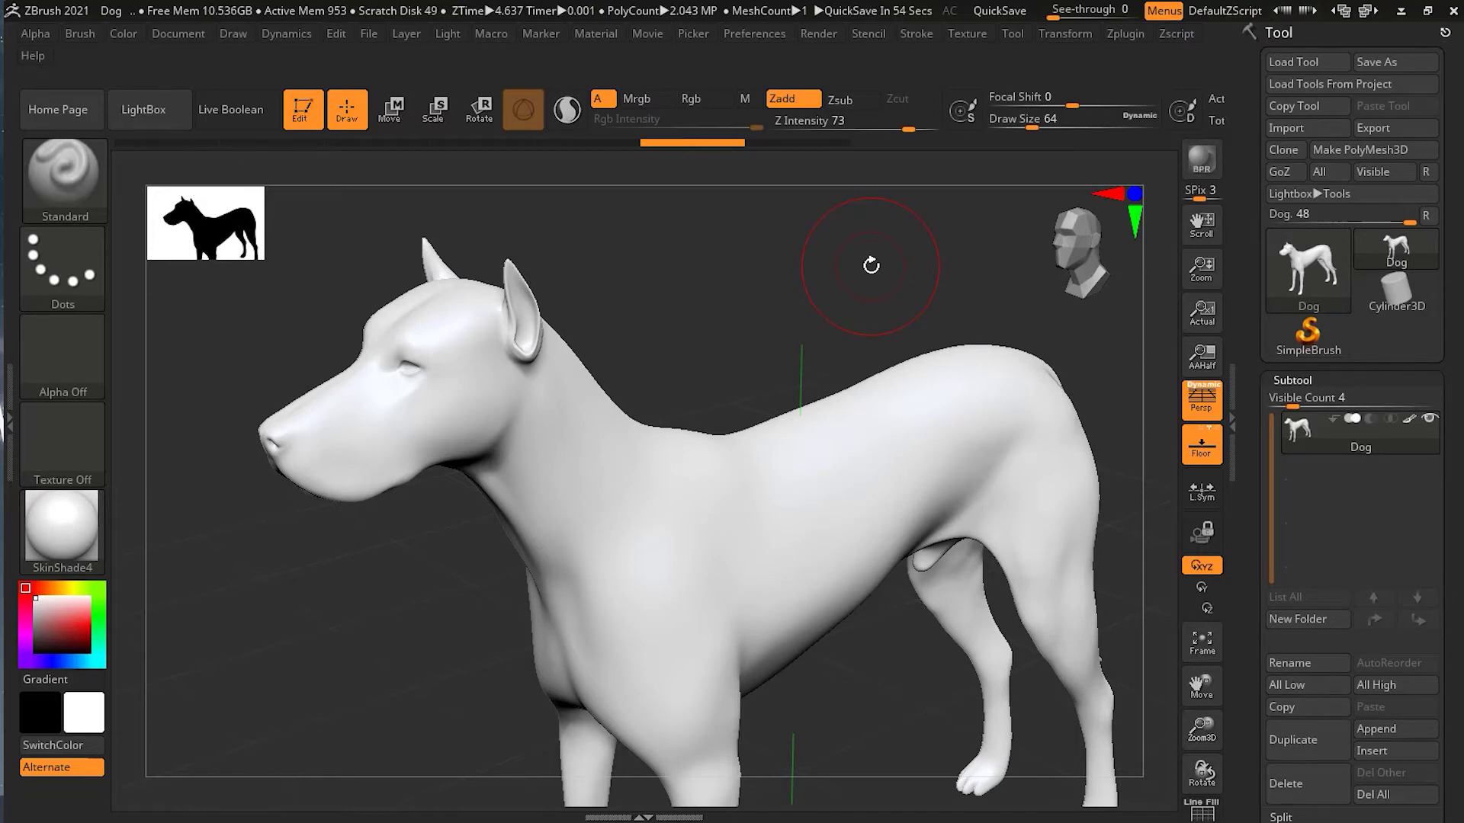
# Step: Switch to the Paint brush for color-only painting on the dog
pyautogui.press('b')
pyautogui.press('p')
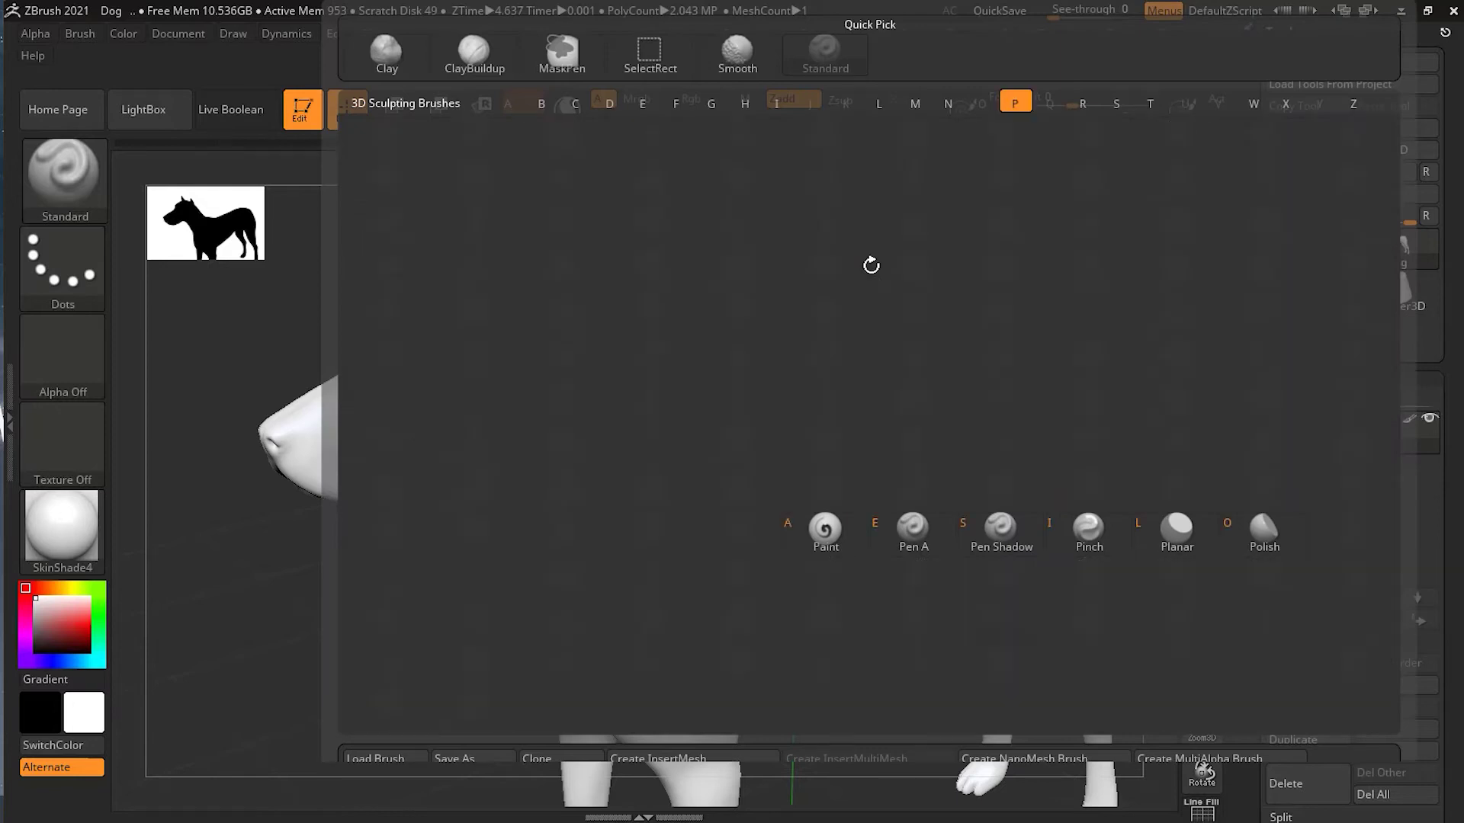
pyautogui.click(826, 534)
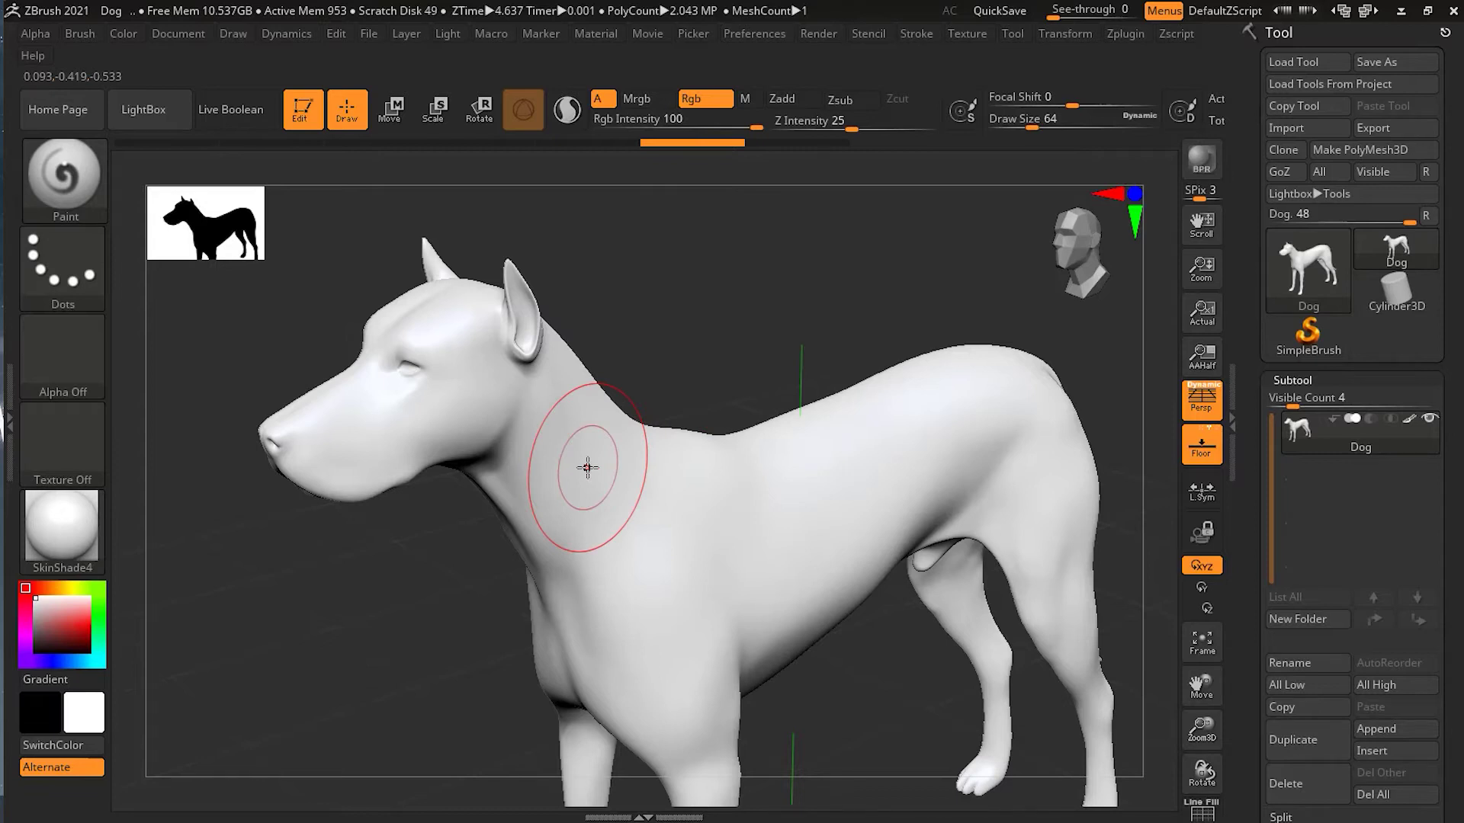
pyautogui.moveTo(641, 343); pyautogui.dragTo(238, 572)
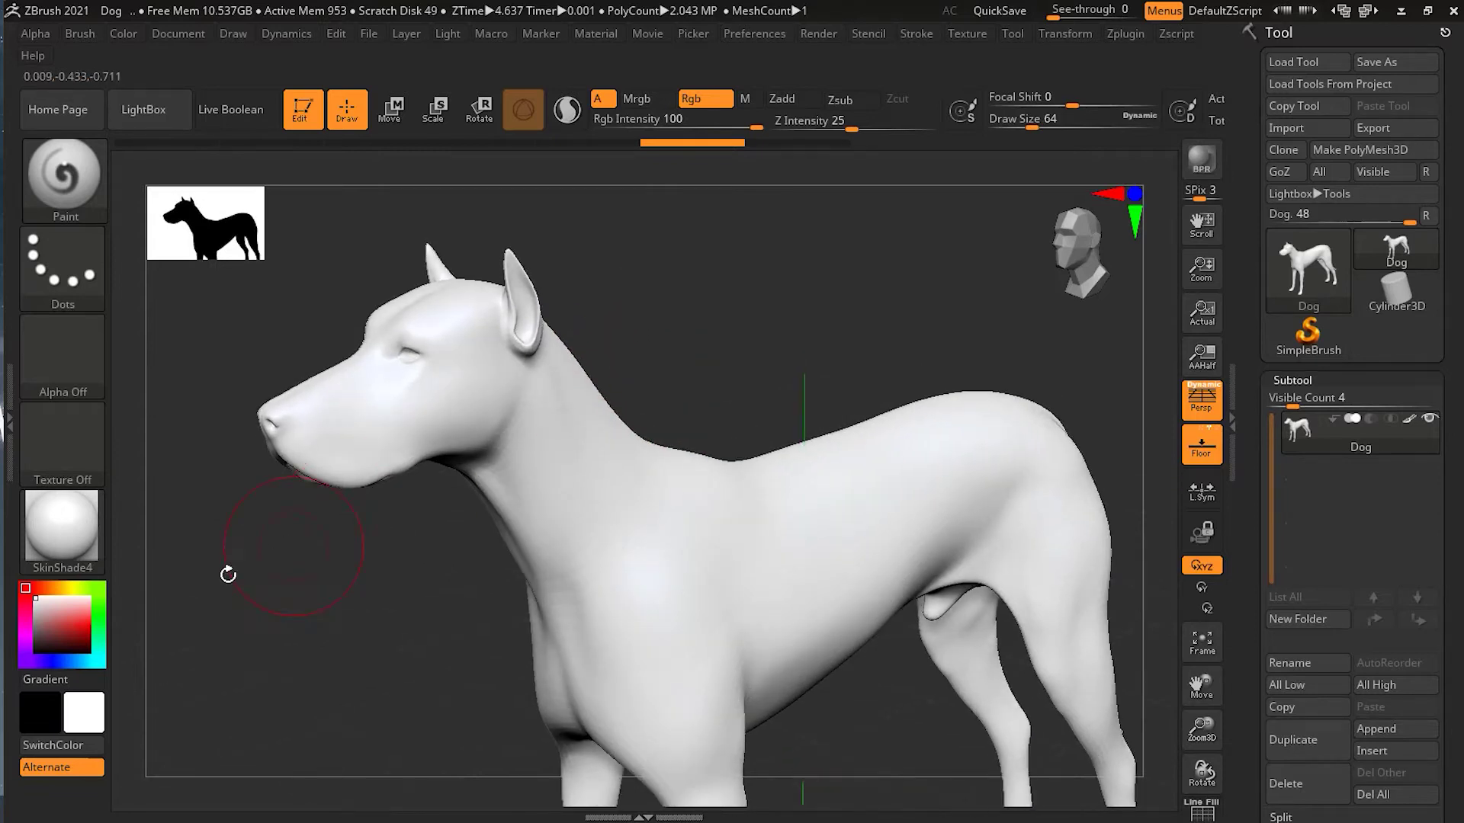
# Step: Pick a dark red, paint a curved stroke from the dog's neck across its flank, and undo it
pyautogui.click(70, 628)
pyautogui.moveTo(549, 450)
pyautogui.mouseDown()
pyautogui.moveTo(752, 621)
pyautogui.moveTo(1004, 484)
pyautogui.mouseUp()
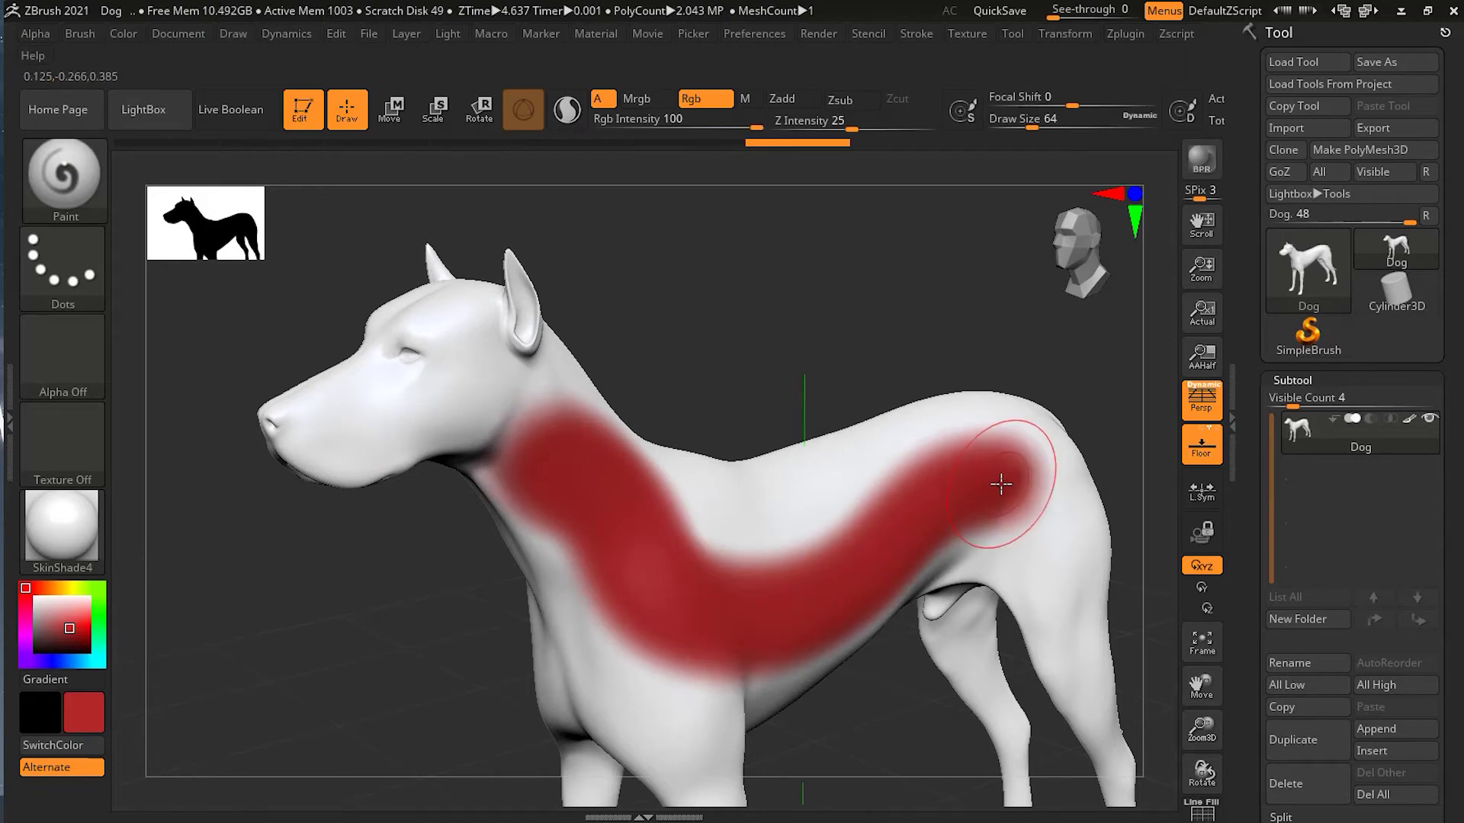
pyautogui.hotkey('ctrl', 'z')
# Step: Change the color to a bright red, paint a test stroke along the dog's side, and undo the stroke
pyautogui.moveTo(925, 326); pyautogui.dragTo(846, 317)
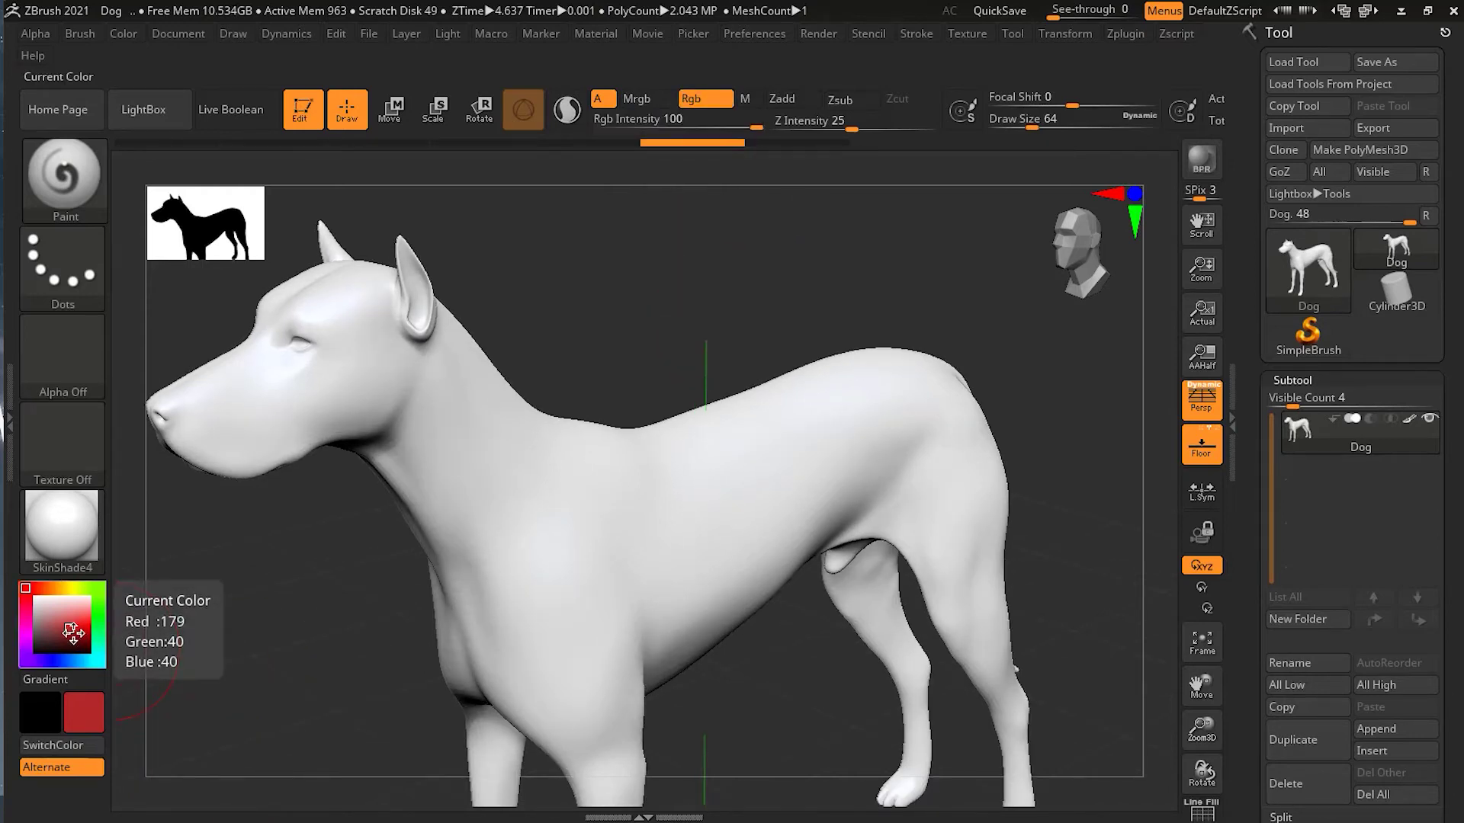
pyautogui.moveTo(73, 631)
pyautogui.mouseDown()
pyautogui.moveTo(88, 645)
pyautogui.moveTo(87, 622)
pyautogui.mouseUp()
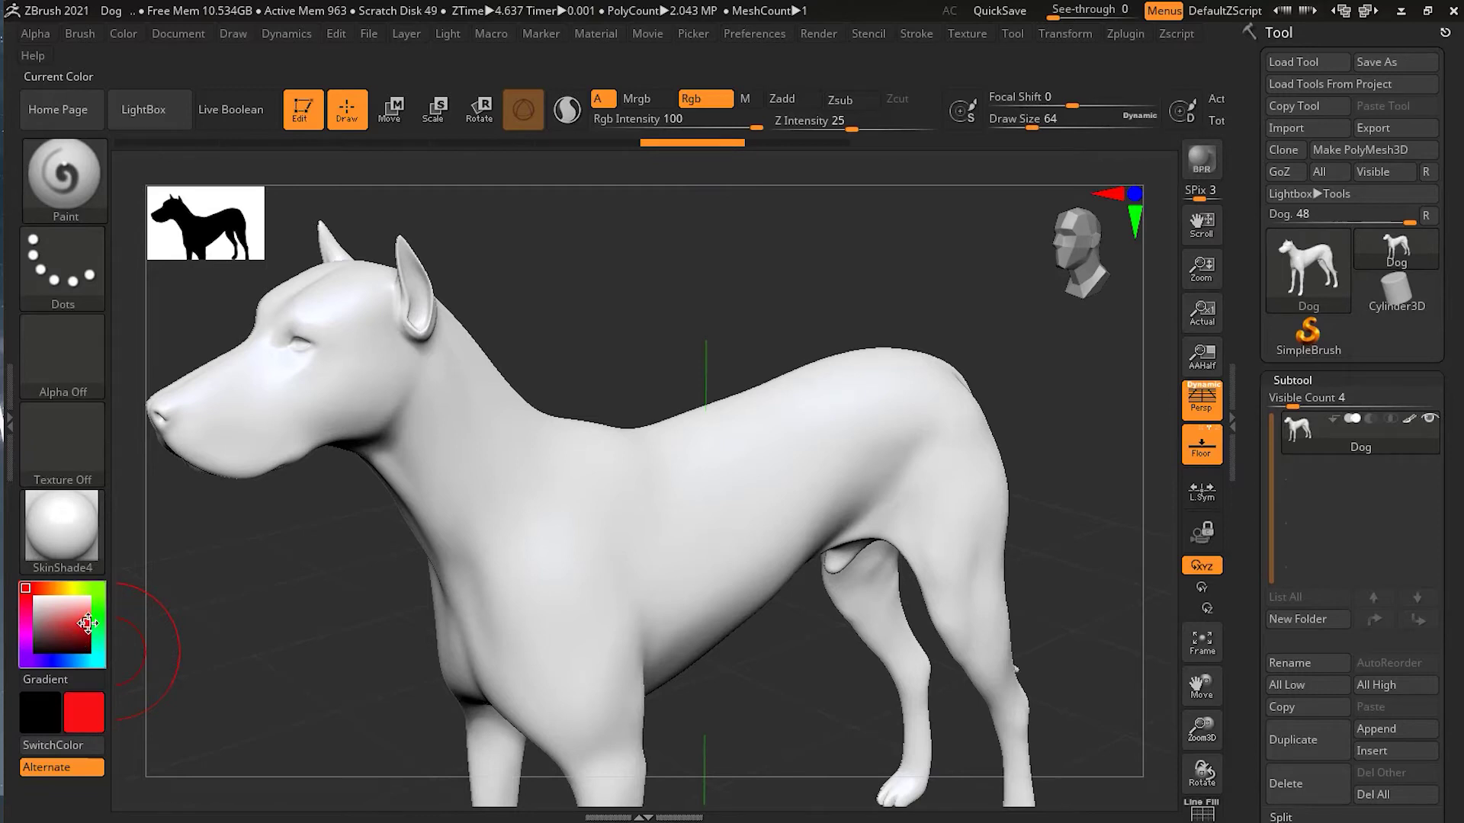
pyautogui.moveTo(451, 474)
pyautogui.mouseDown()
pyautogui.moveTo(790, 463)
pyautogui.moveTo(824, 446)
pyautogui.mouseUp()
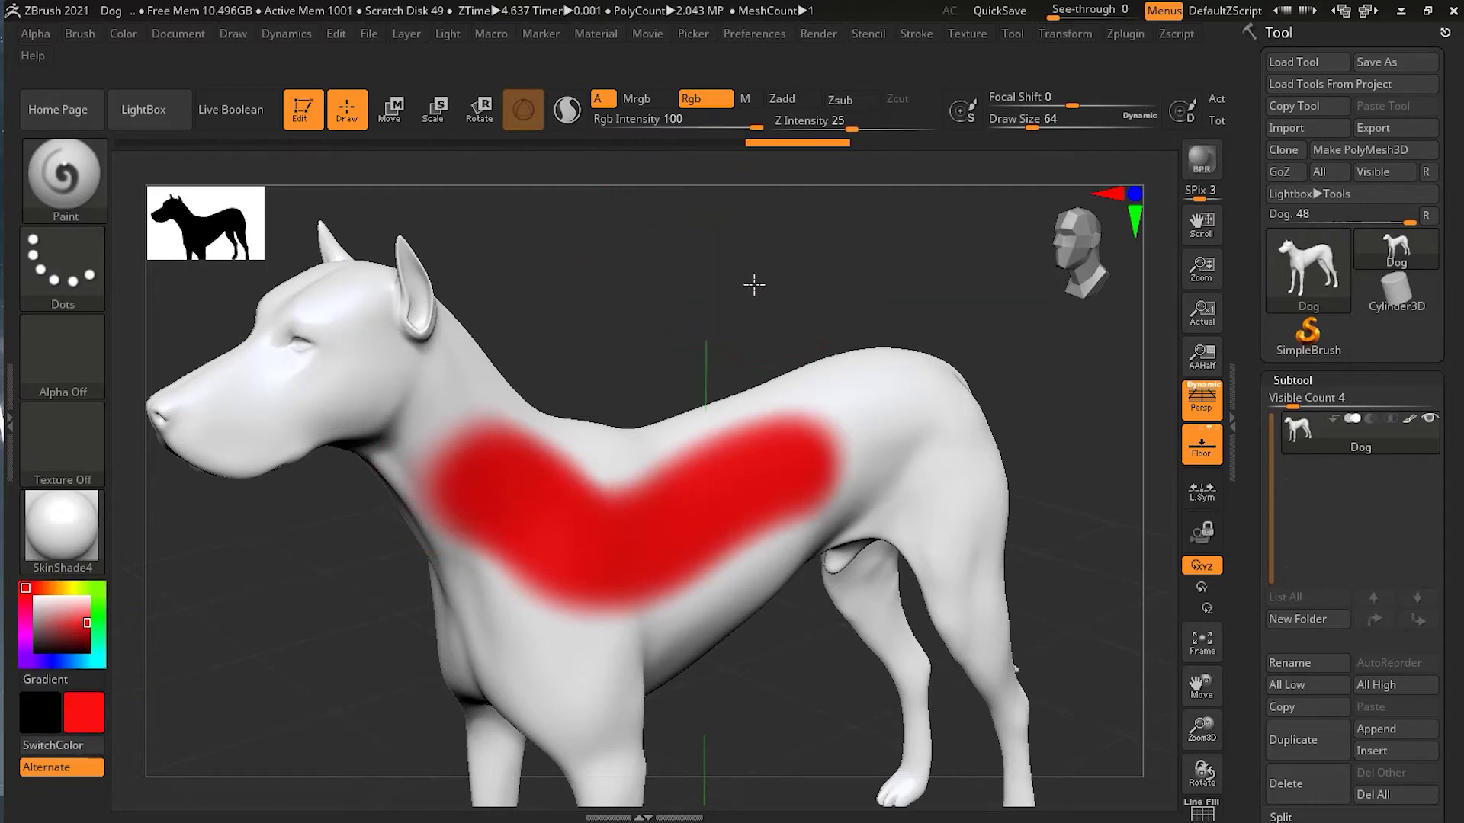
pyautogui.moveTo(754, 285); pyautogui.dragTo(751, 275)
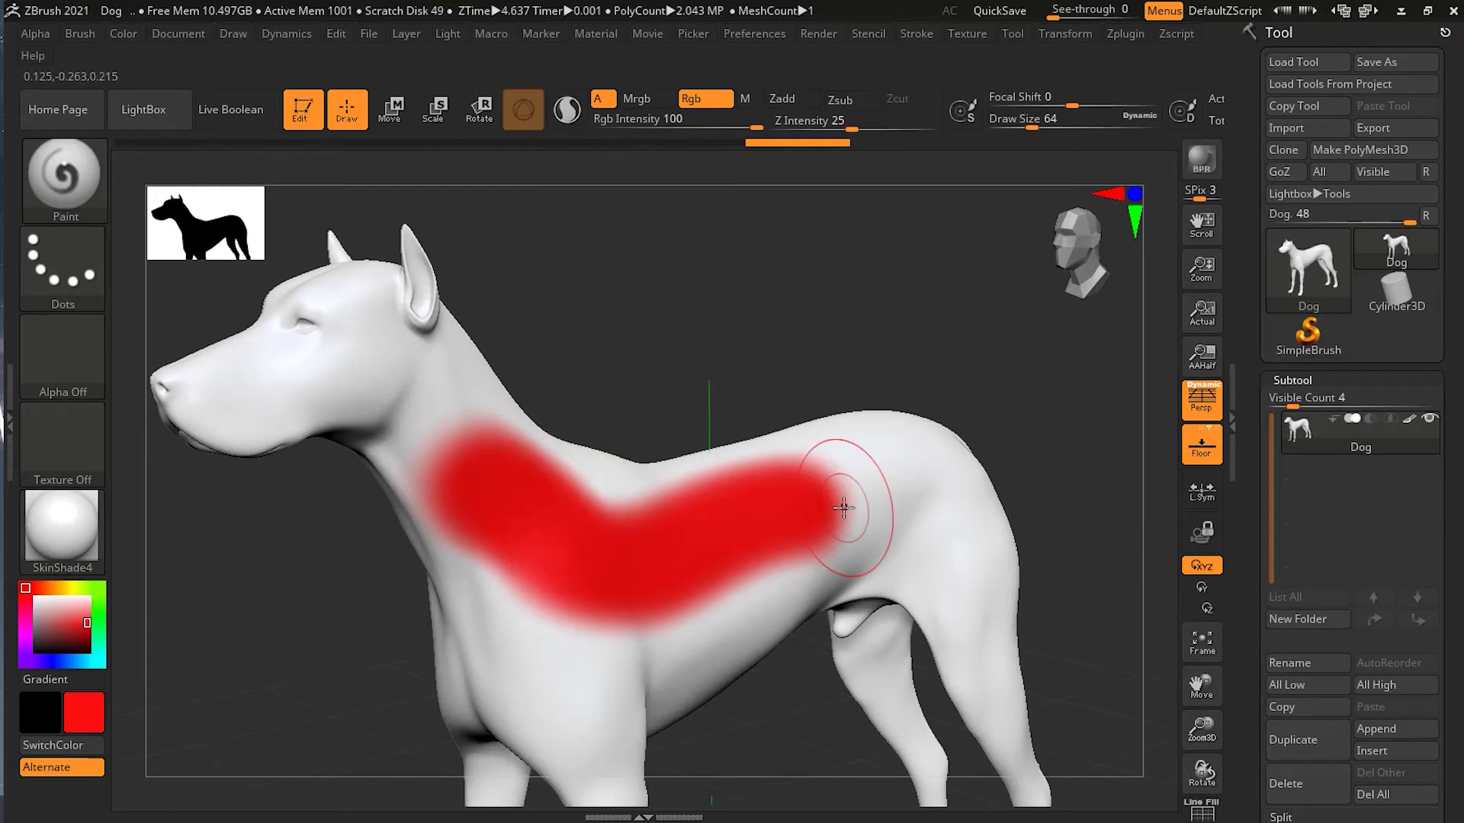
pyautogui.hotkey('ctrl', 'z')
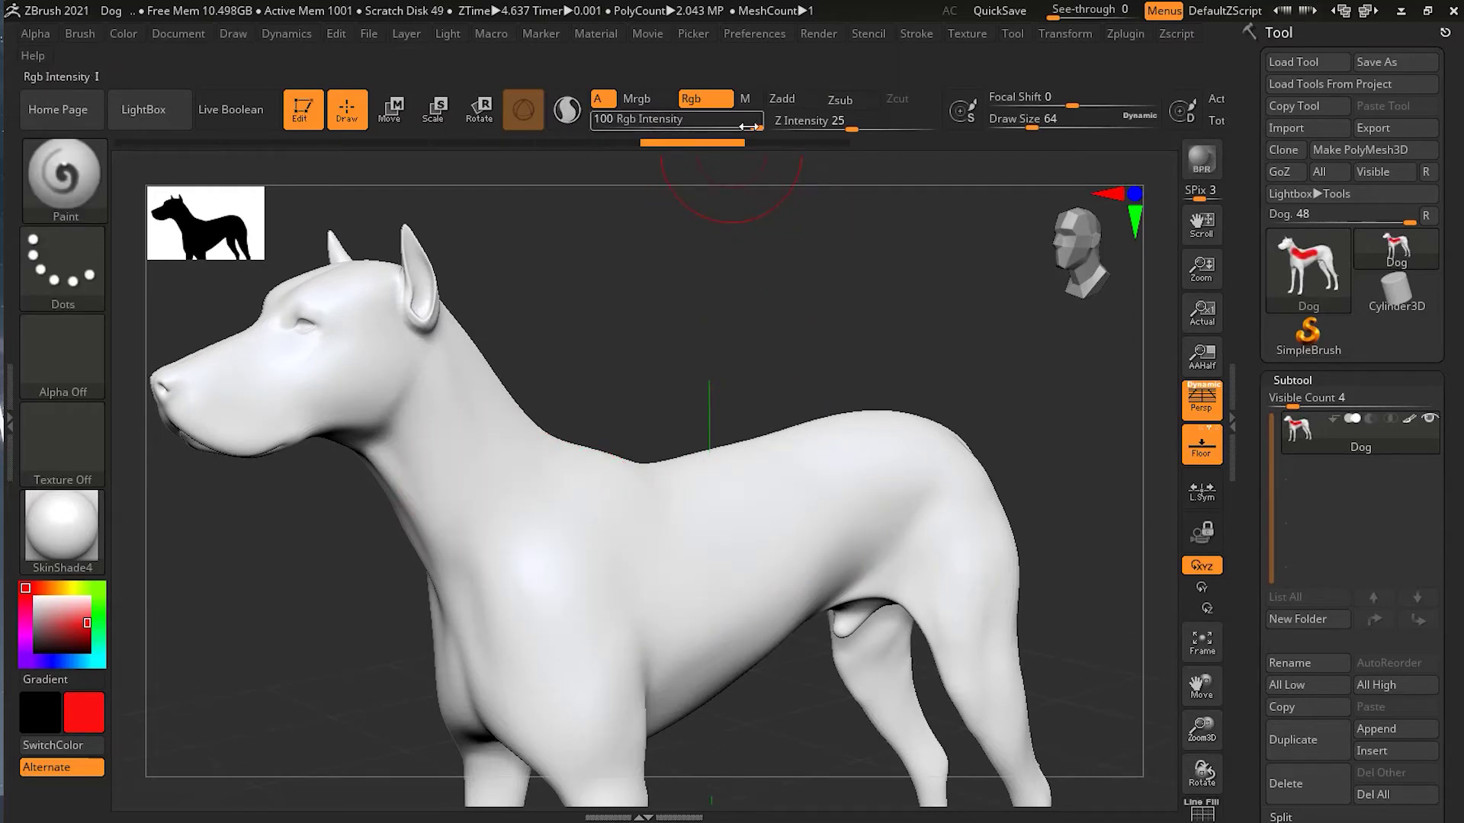
# Step: Set Rgb Intensity to 29 and paint a faint red stroke from the dog's shoulder to its hindquarters
pyautogui.moveTo(747, 126); pyautogui.dragTo(720, 127)
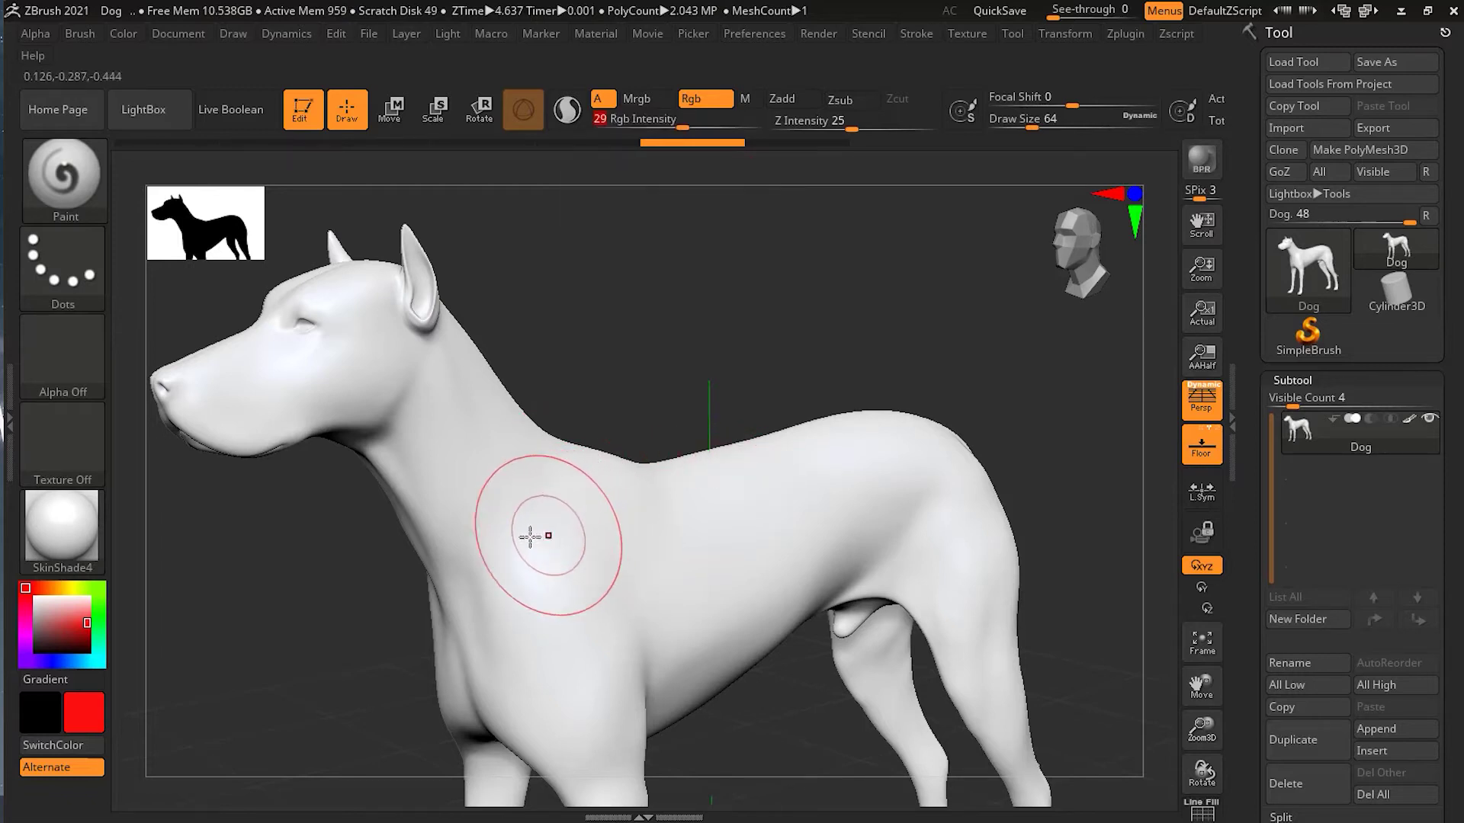
pyautogui.moveTo(480, 474)
pyautogui.mouseDown()
pyautogui.moveTo(587, 562)
pyautogui.moveTo(835, 483)
pyautogui.moveTo(919, 476)
pyautogui.mouseUp()
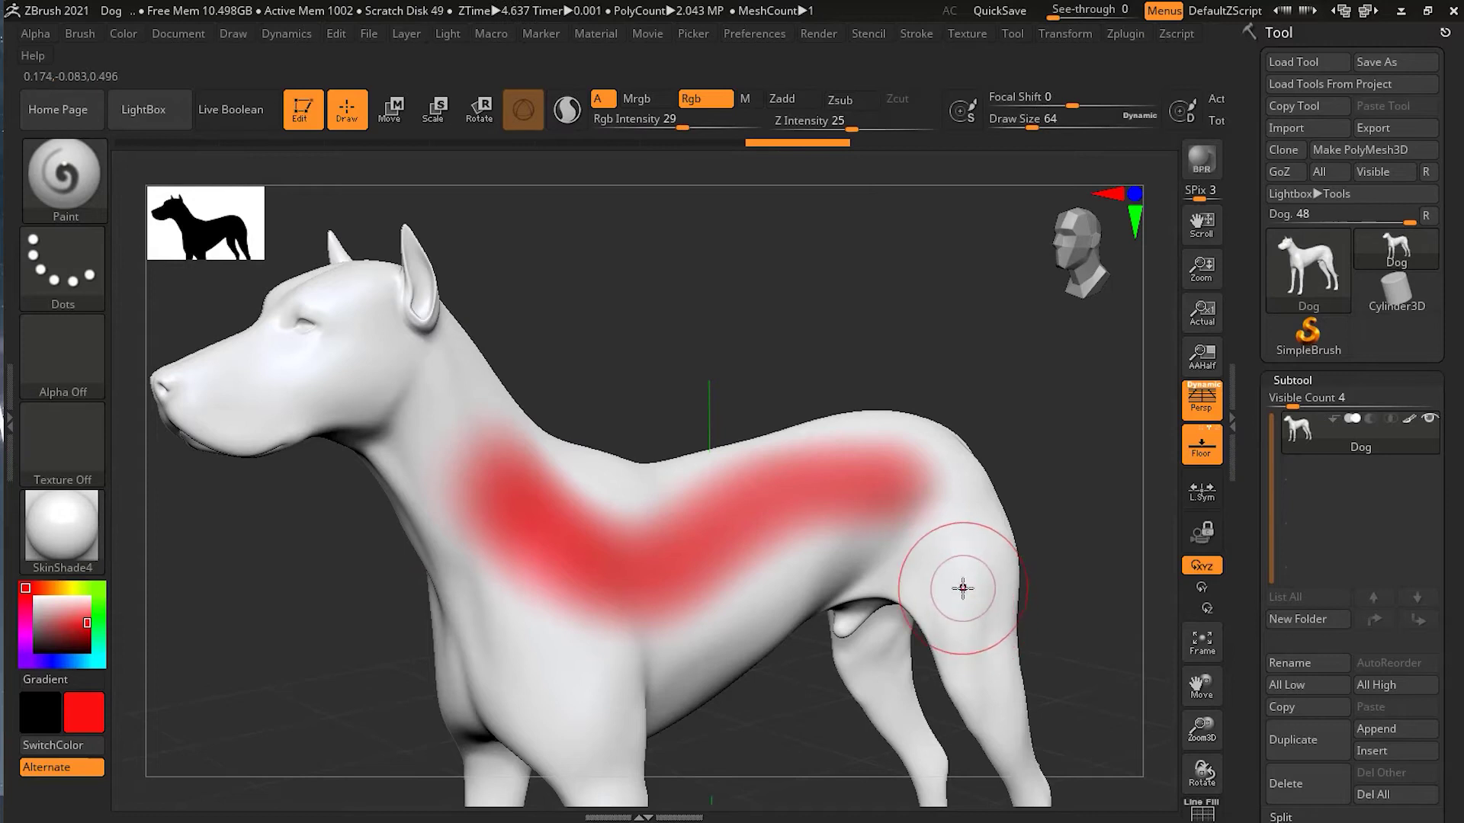
# Step: Set Rgb Intensity to 100, paint a solid red stroke overlapping the faint one at the shoulder, and compare both from several angles
pyautogui.moveTo(684, 127); pyautogui.dragTo(800, 130)
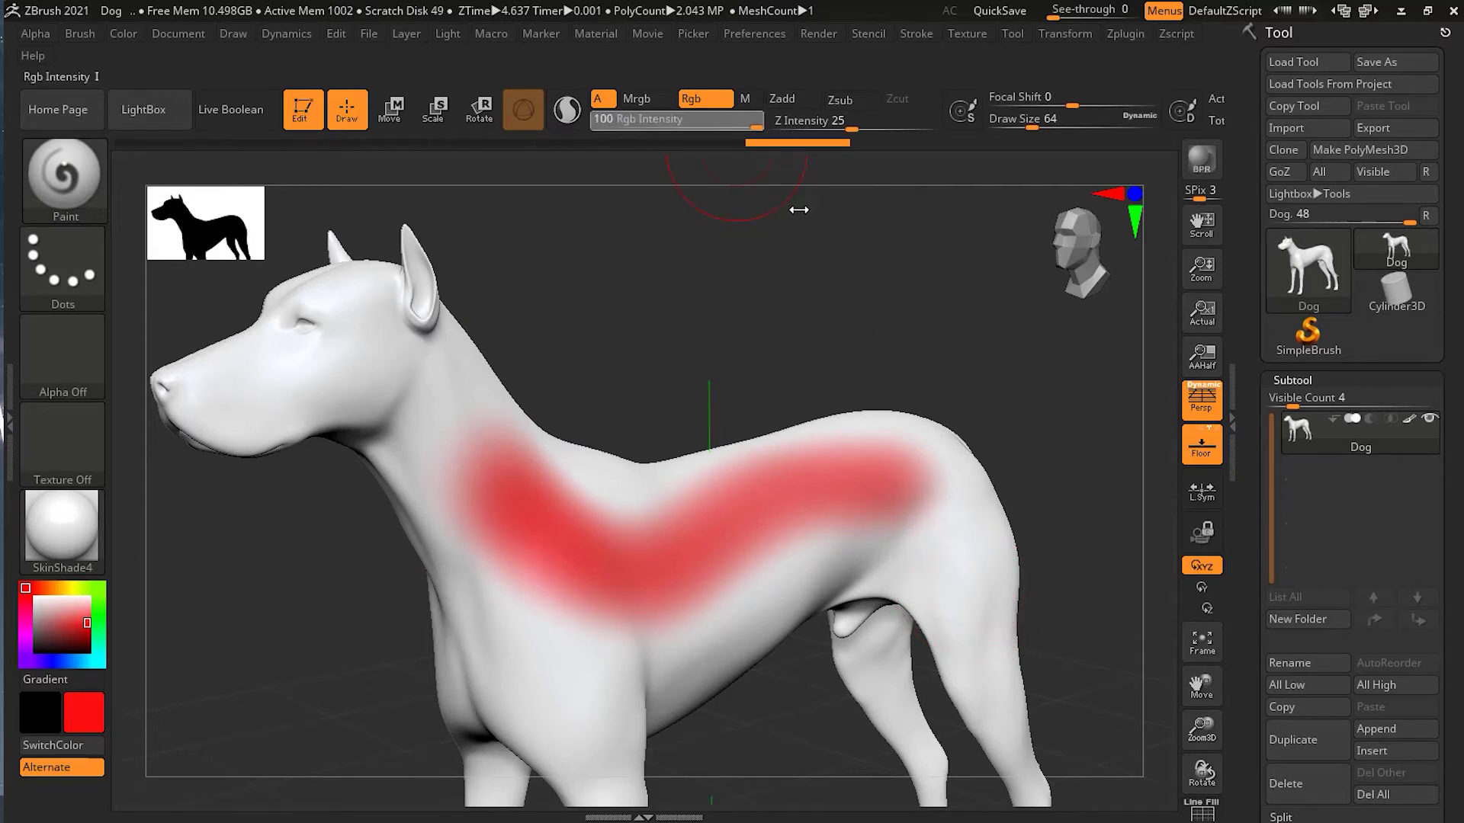
pyautogui.moveTo(511, 564)
pyautogui.mouseDown()
pyautogui.moveTo(654, 615)
pyautogui.moveTo(766, 565)
pyautogui.mouseUp()
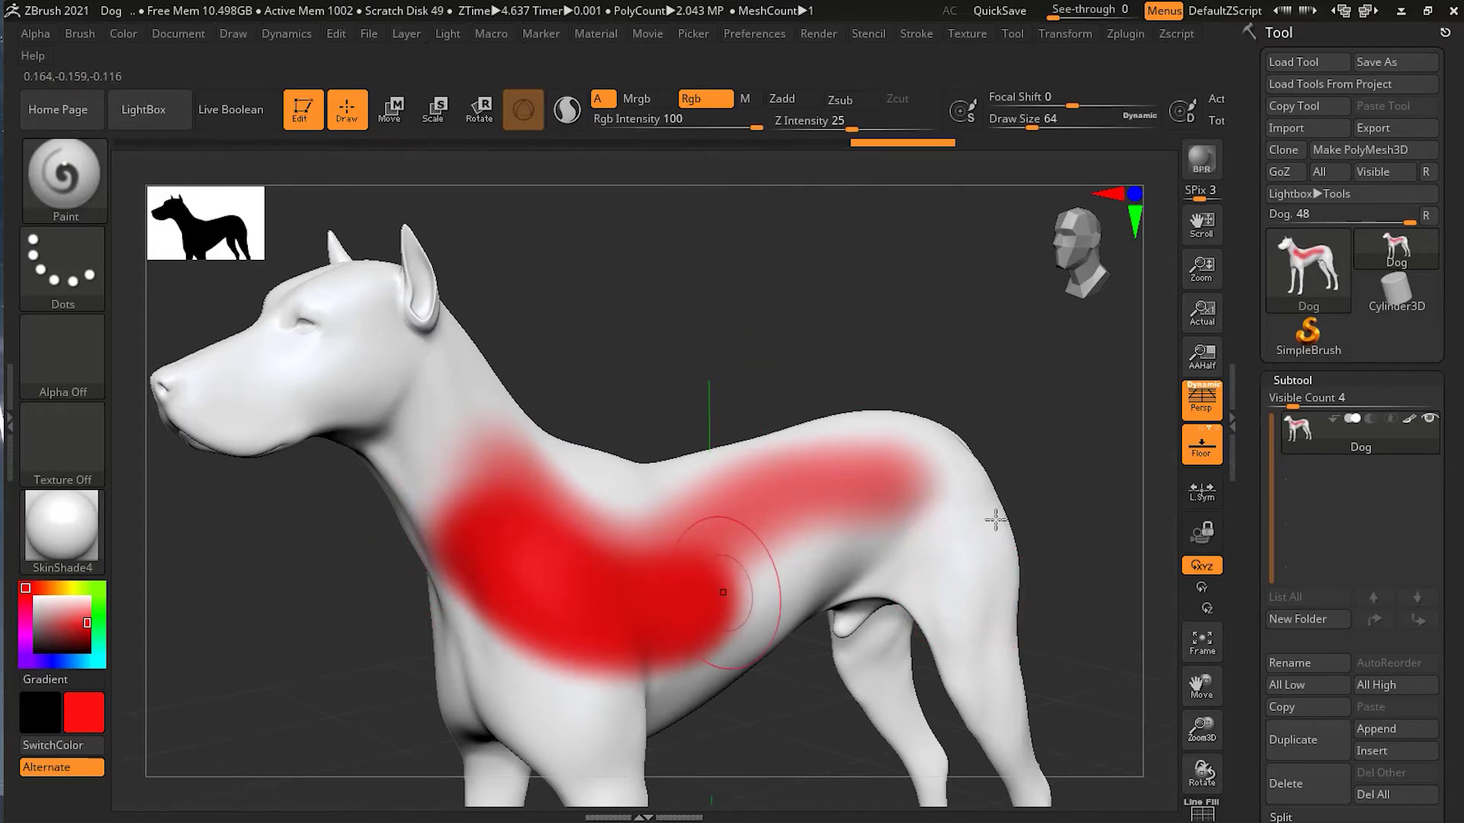
pyautogui.moveTo(1039, 392)
pyautogui.mouseDown()
pyautogui.moveTo(866, 532)
pyautogui.moveTo(876, 497)
pyautogui.mouseUp()
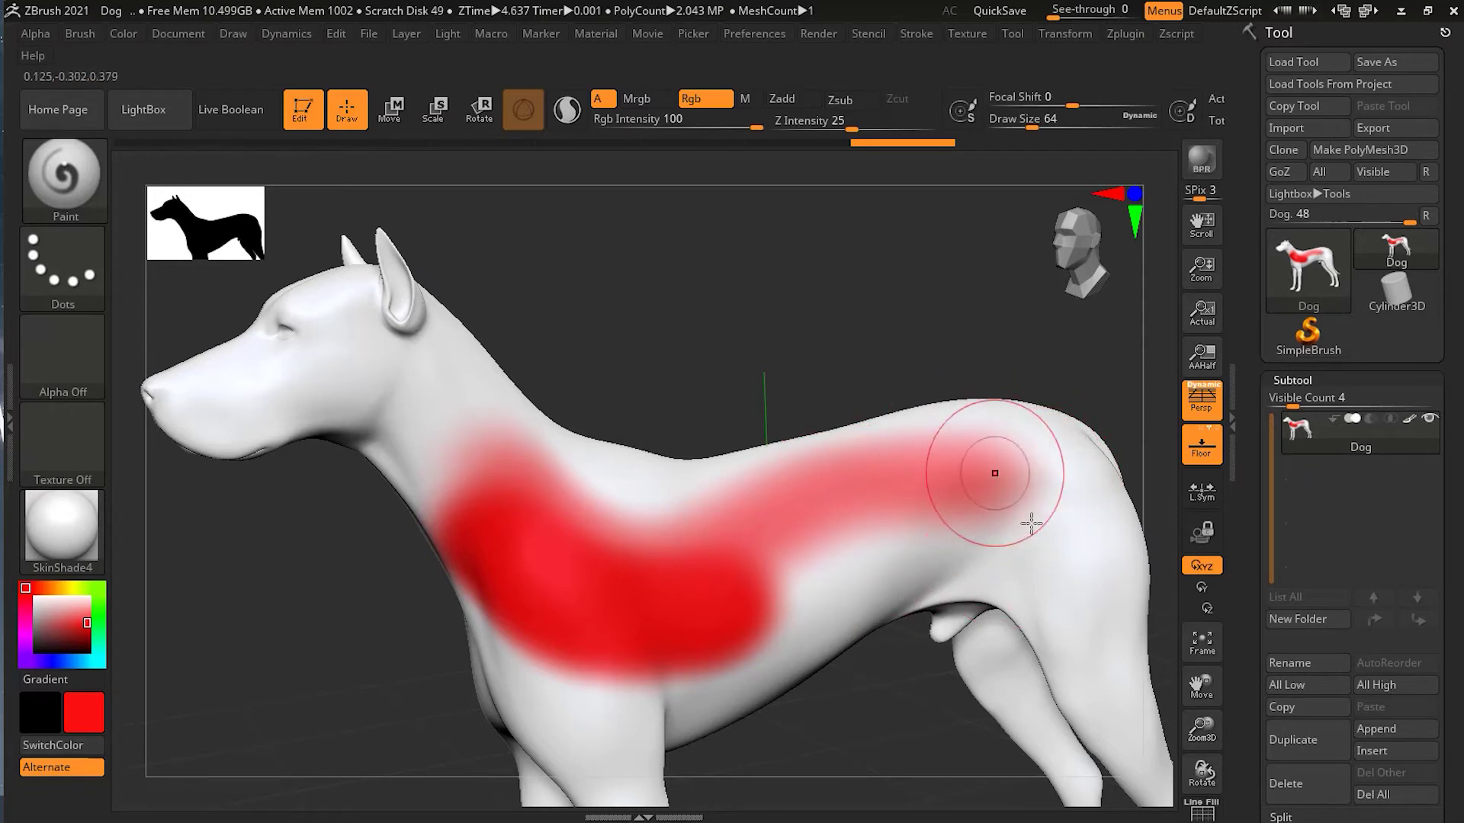
pyautogui.moveTo(636, 331); pyautogui.dragTo(731, 334)
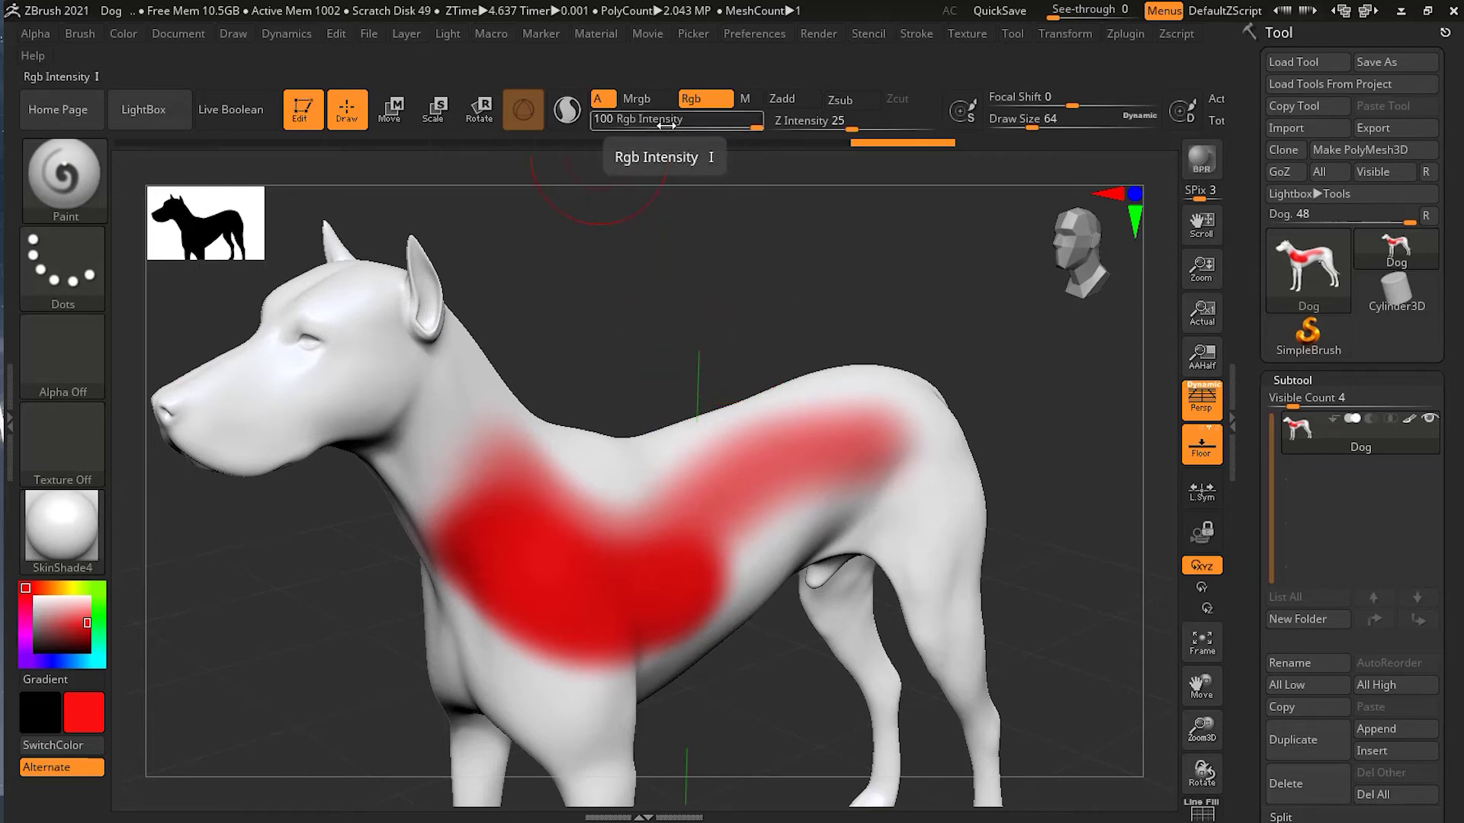
pyautogui.moveTo(663, 340); pyautogui.dragTo(661, 325)
pyautogui.press('ctrl')
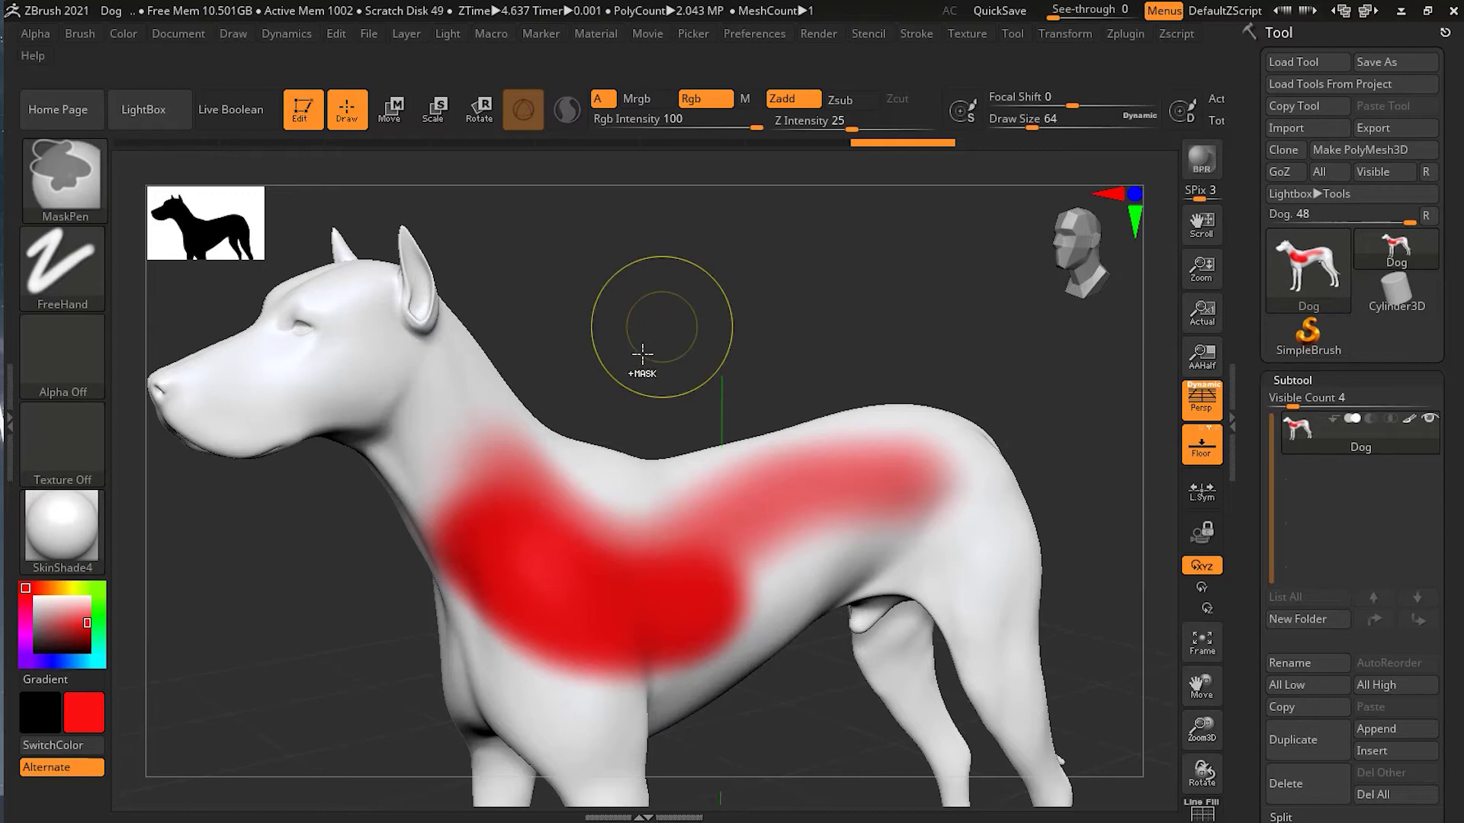
# Step: Undo both the solid and the faint red strokes on the dog's side
pyautogui.hotkey('ctrl', 'z')
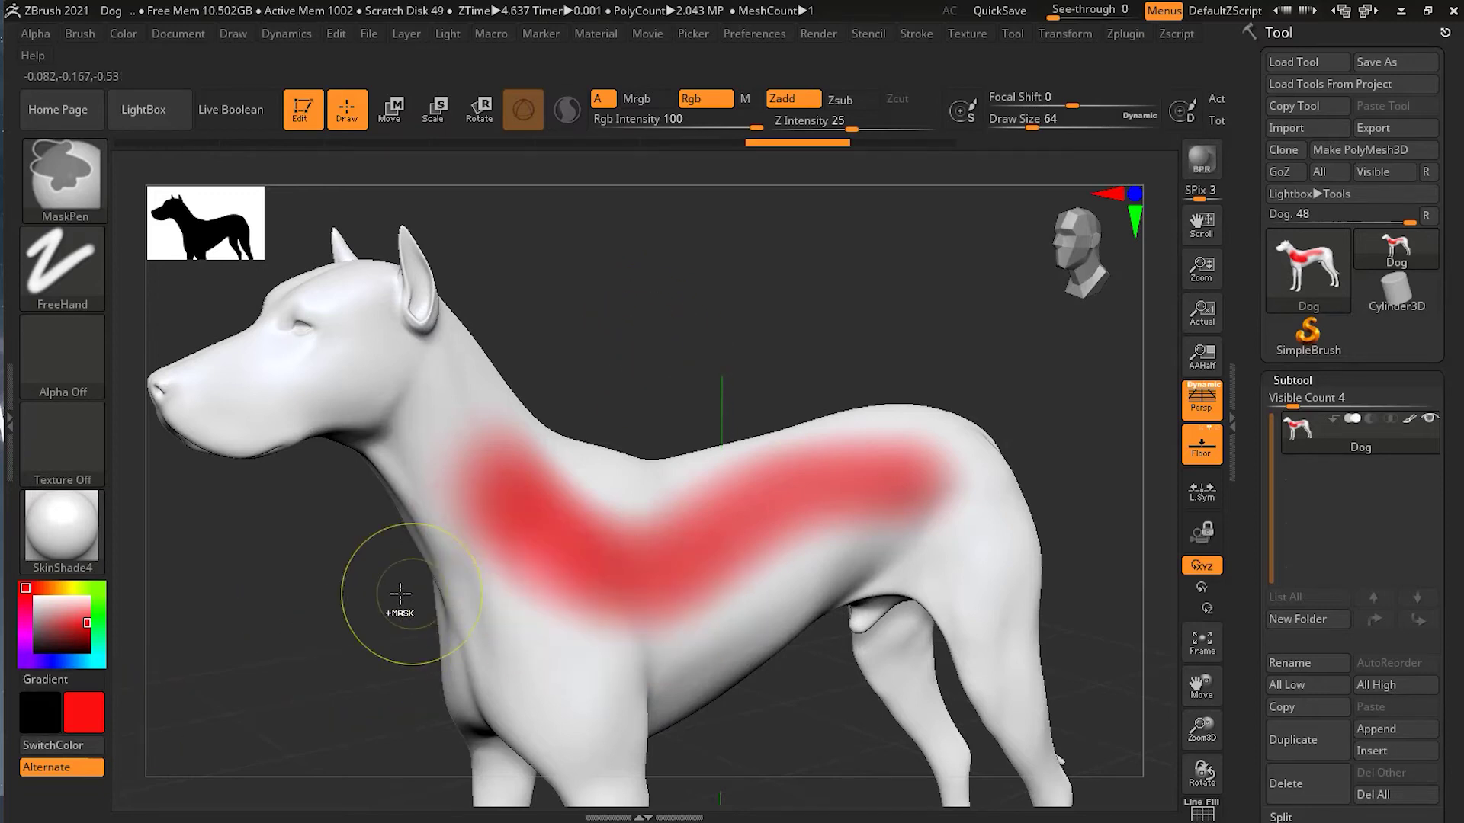
pyautogui.hotkey('ctrl', 'z')
pyautogui.moveTo(620, 353); pyautogui.dragTo(762, 330)
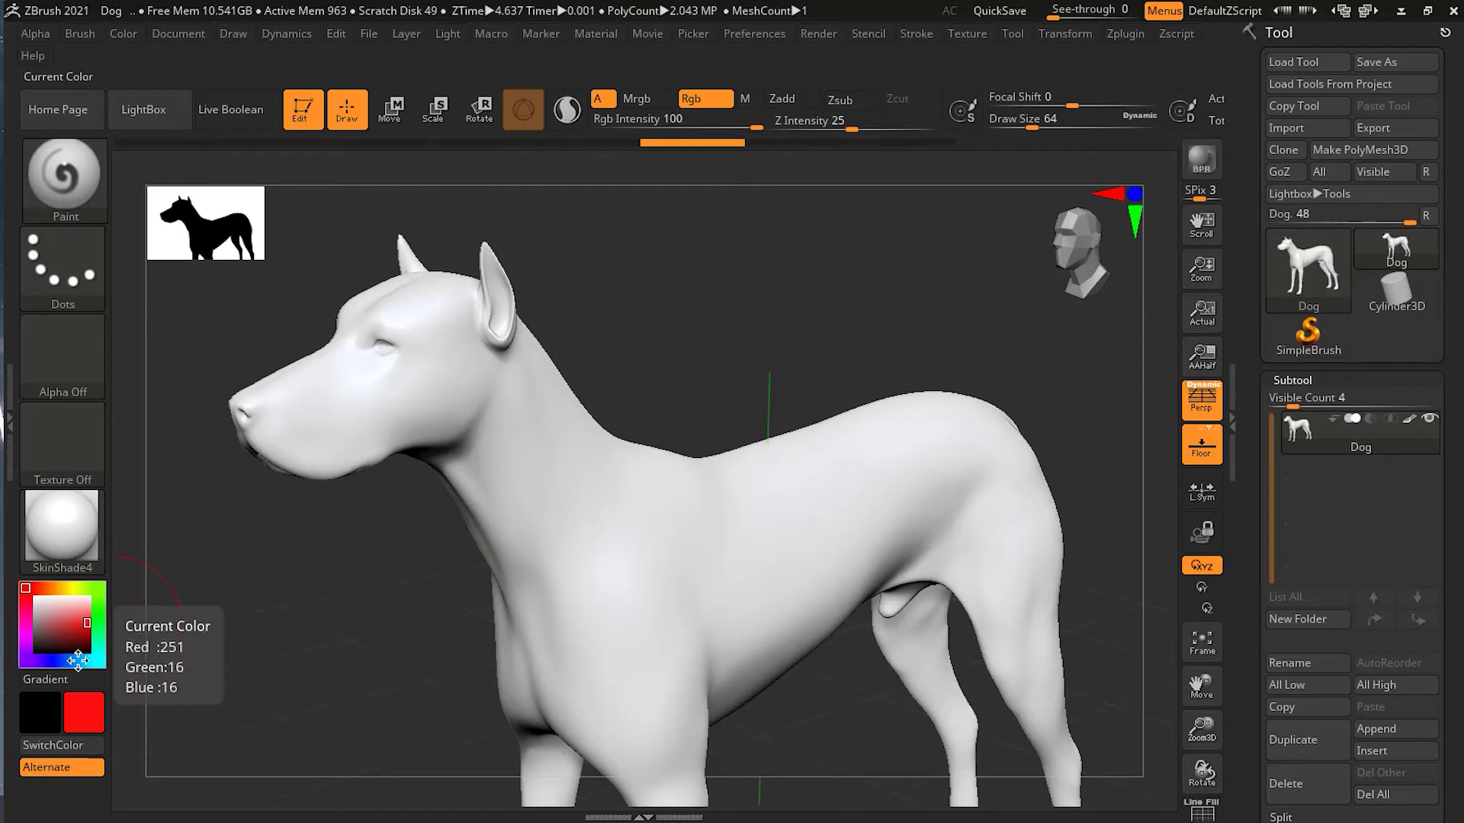
# Step: Pick a muted tan color (R 176, G 159, B 91) and fill the whole dog with it
pyautogui.click(92, 662)
pyautogui.click(64, 591)
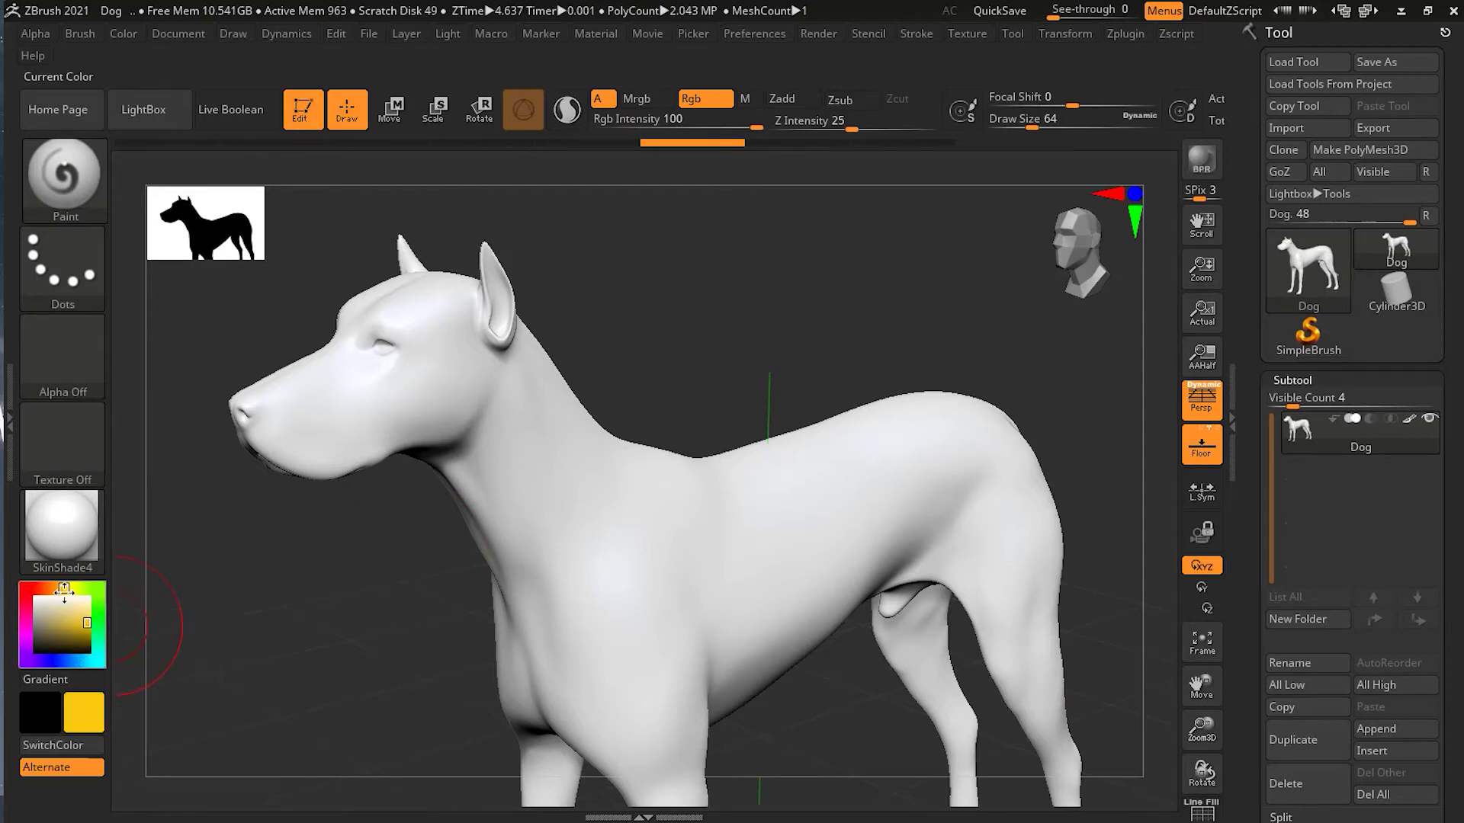
pyautogui.moveTo(58, 611); pyautogui.dragTo(53, 623)
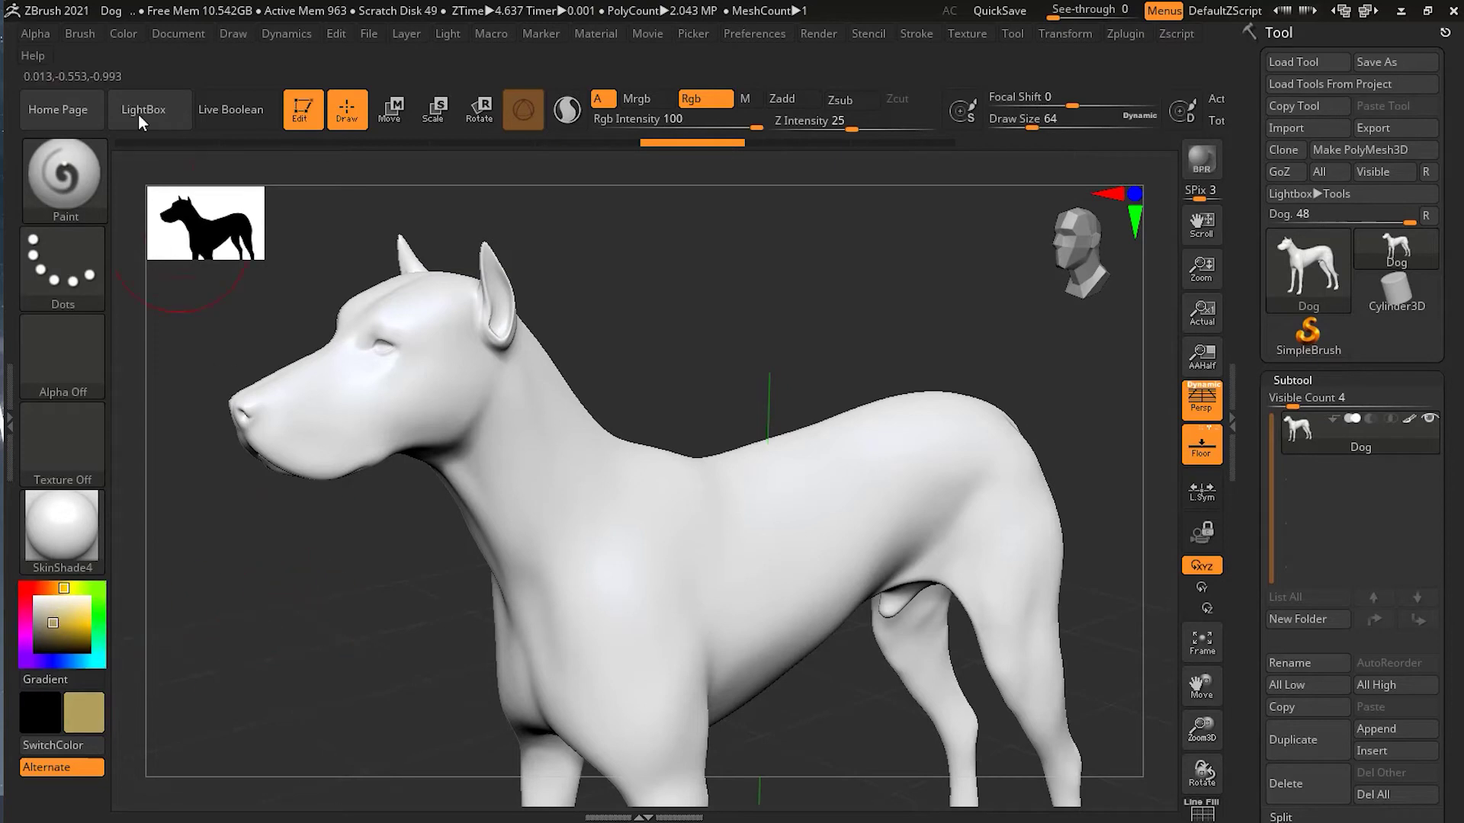
pyautogui.click(118, 35)
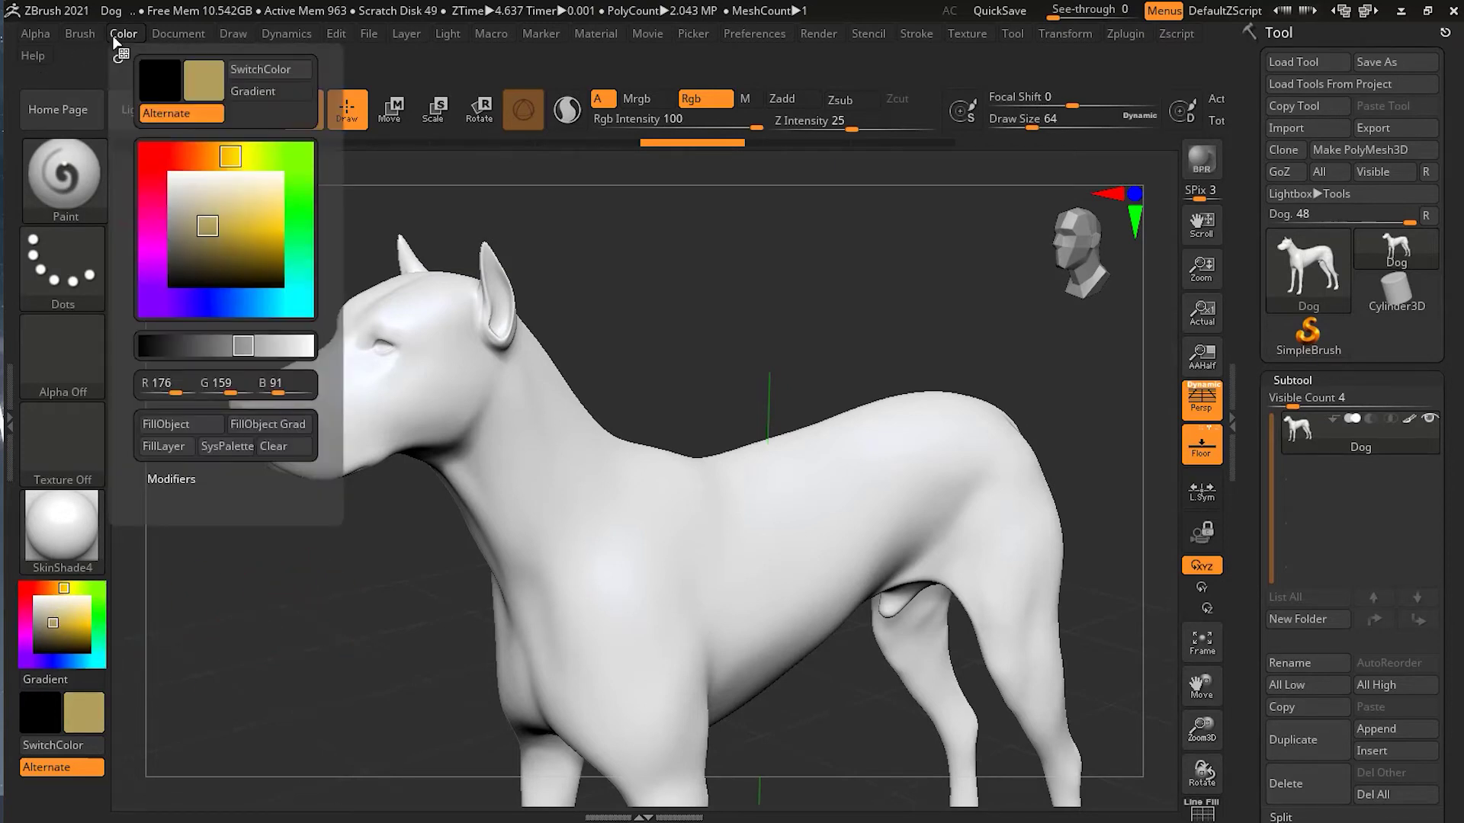
pyautogui.click(200, 429)
pyautogui.moveTo(695, 337); pyautogui.dragTo(719, 412)
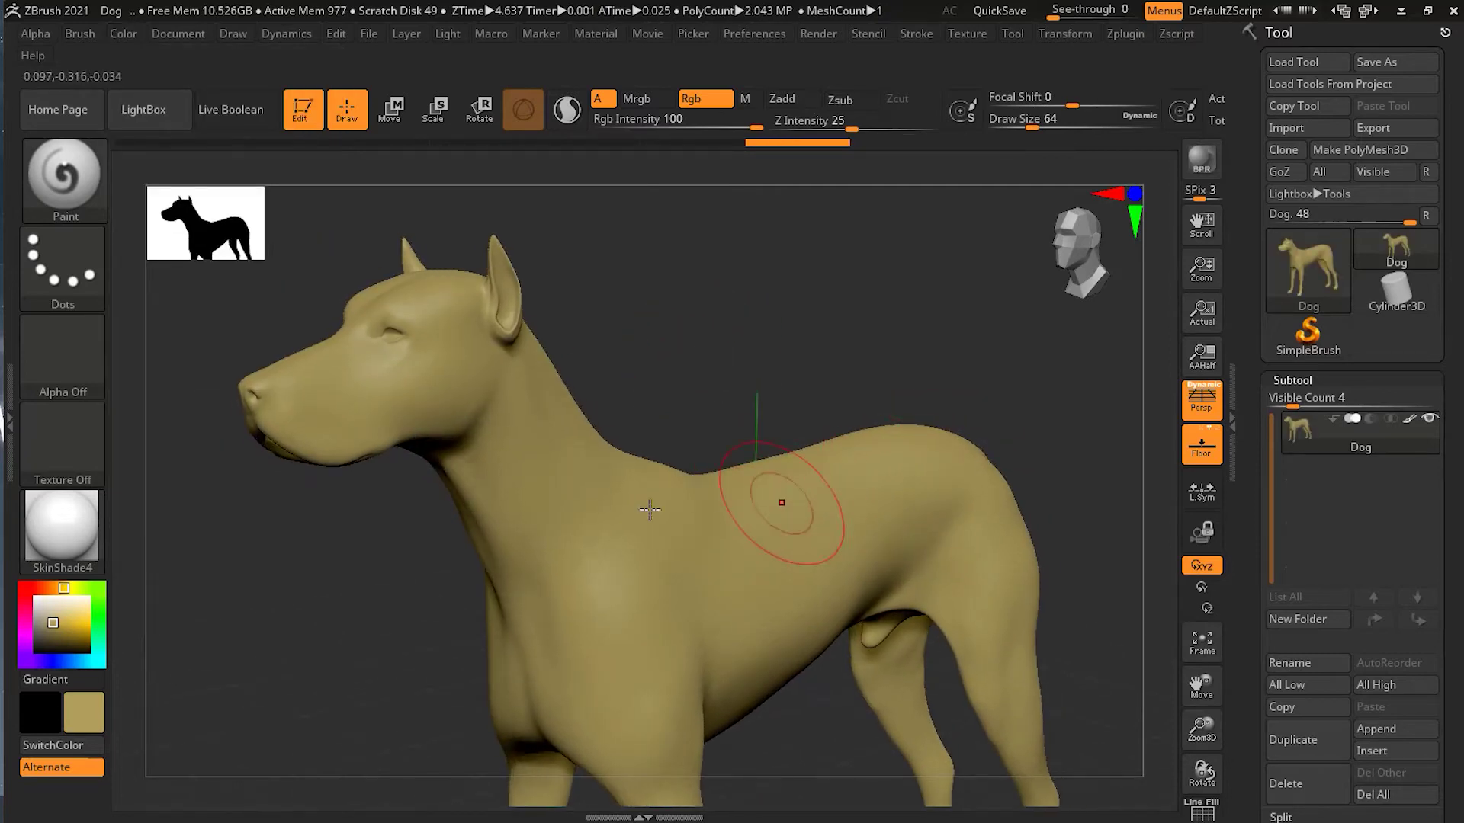
# Step: Choose a very dark brown and paint patches on the dog's neck, front leg and flank
pyautogui.click(45, 646)
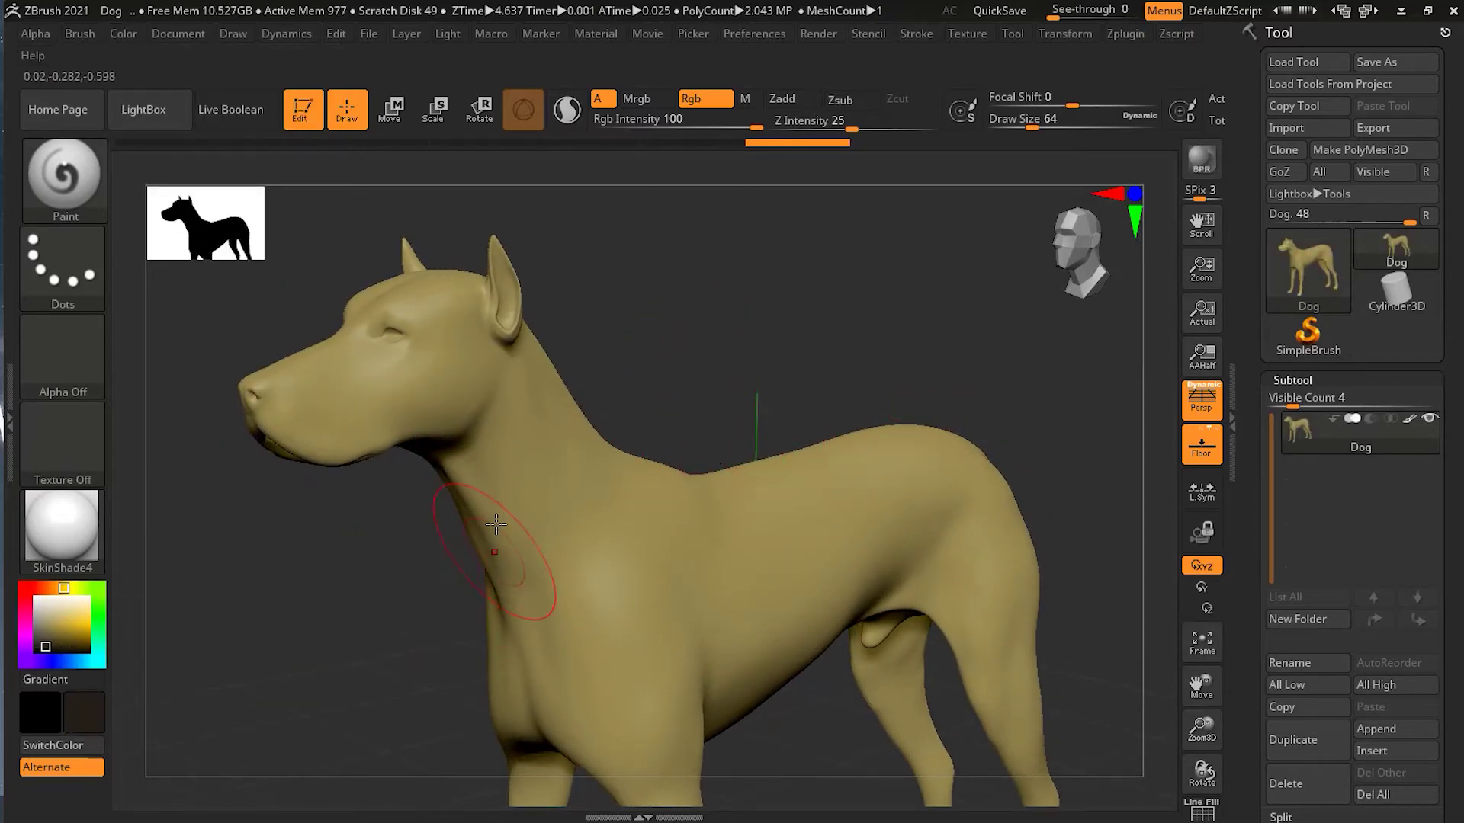
pyautogui.moveTo(526, 549); pyautogui.dragTo(575, 605)
pyautogui.moveTo(831, 533); pyautogui.dragTo(847, 587)
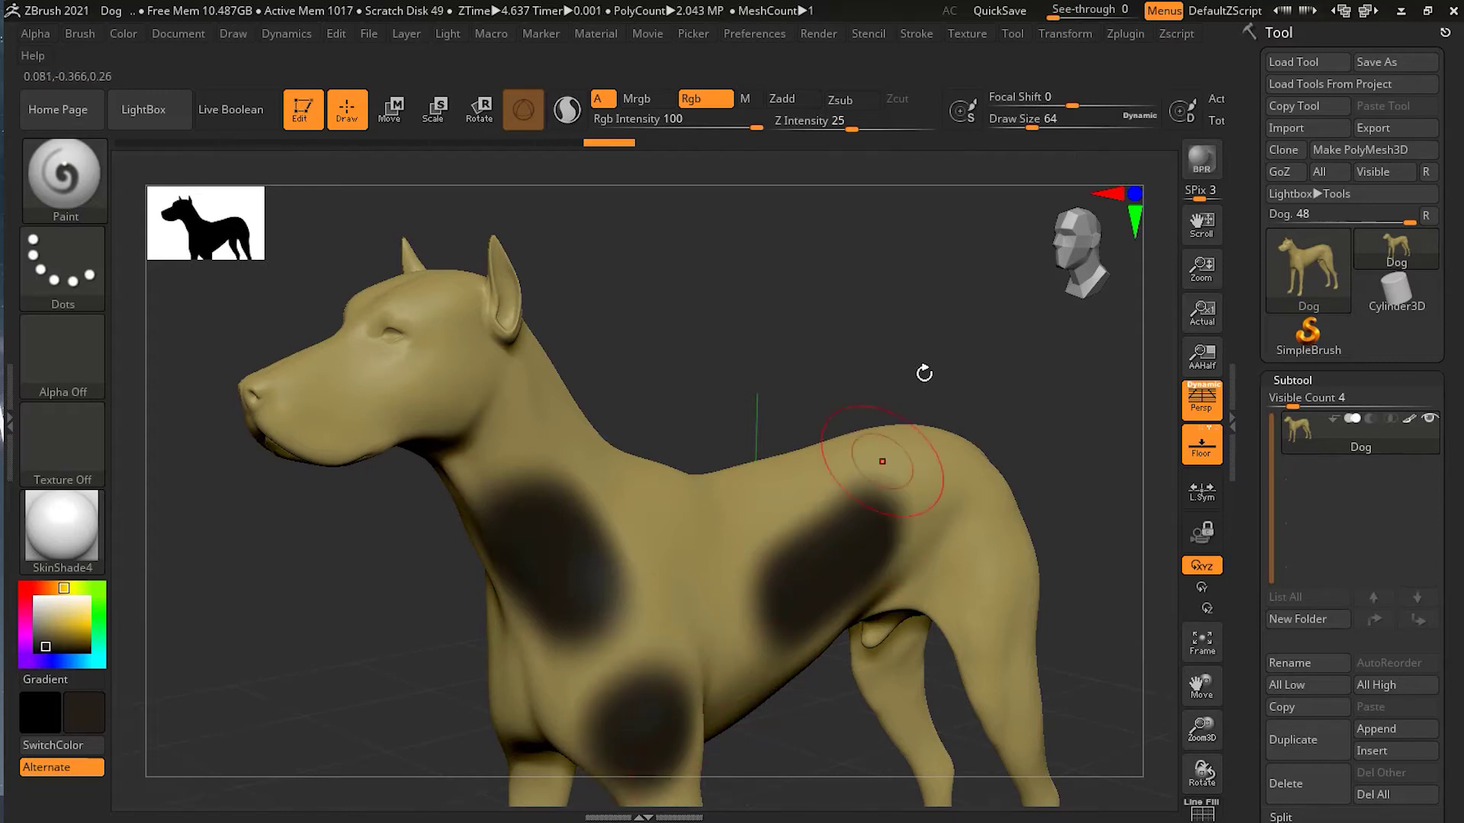
# Step: Undo the dark patches and the tan fill on the dog
pyautogui.hotkey('ctrl', 'z')
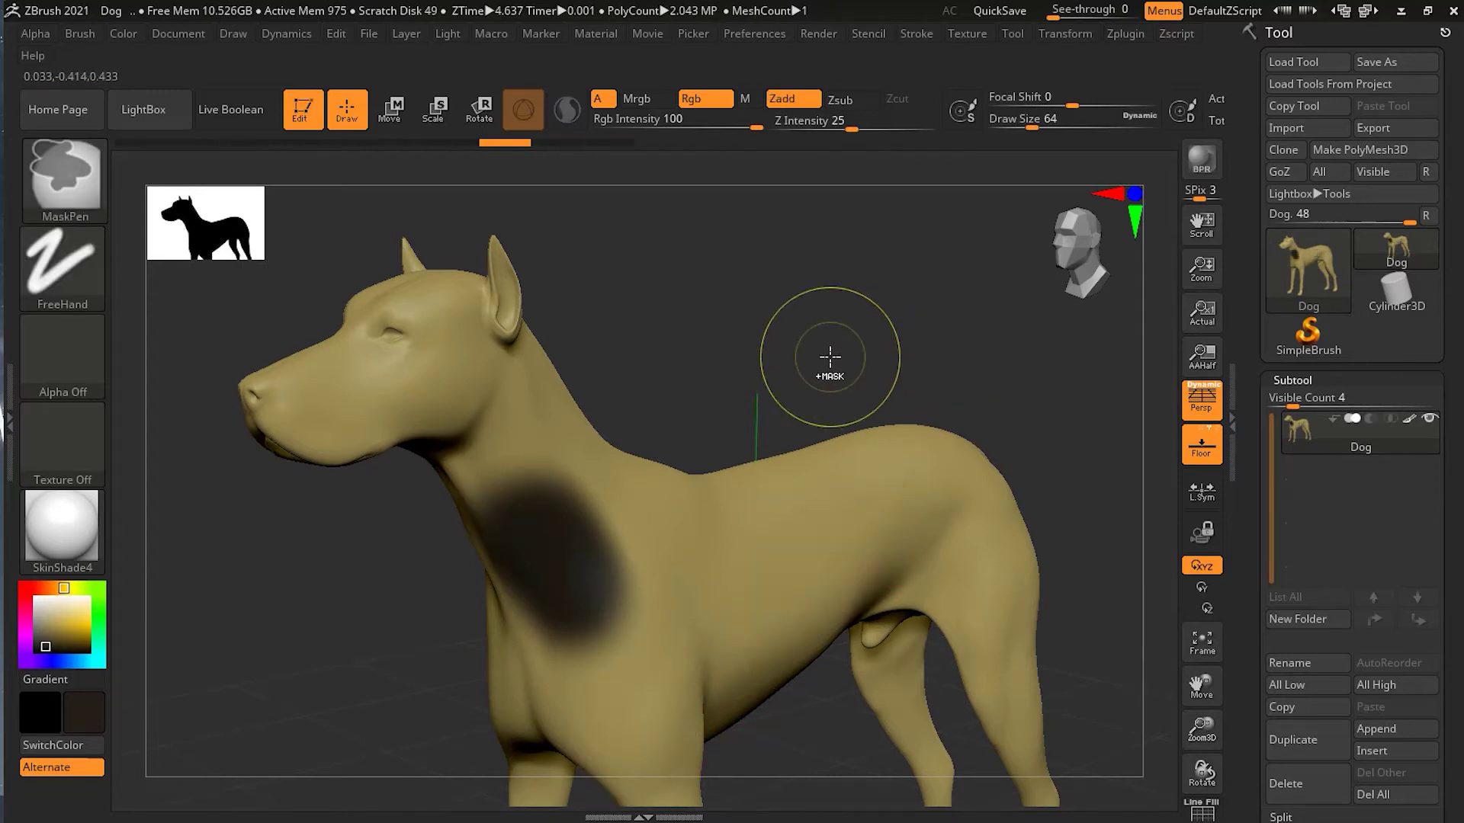
pyautogui.hotkey('ctrl', 'z')
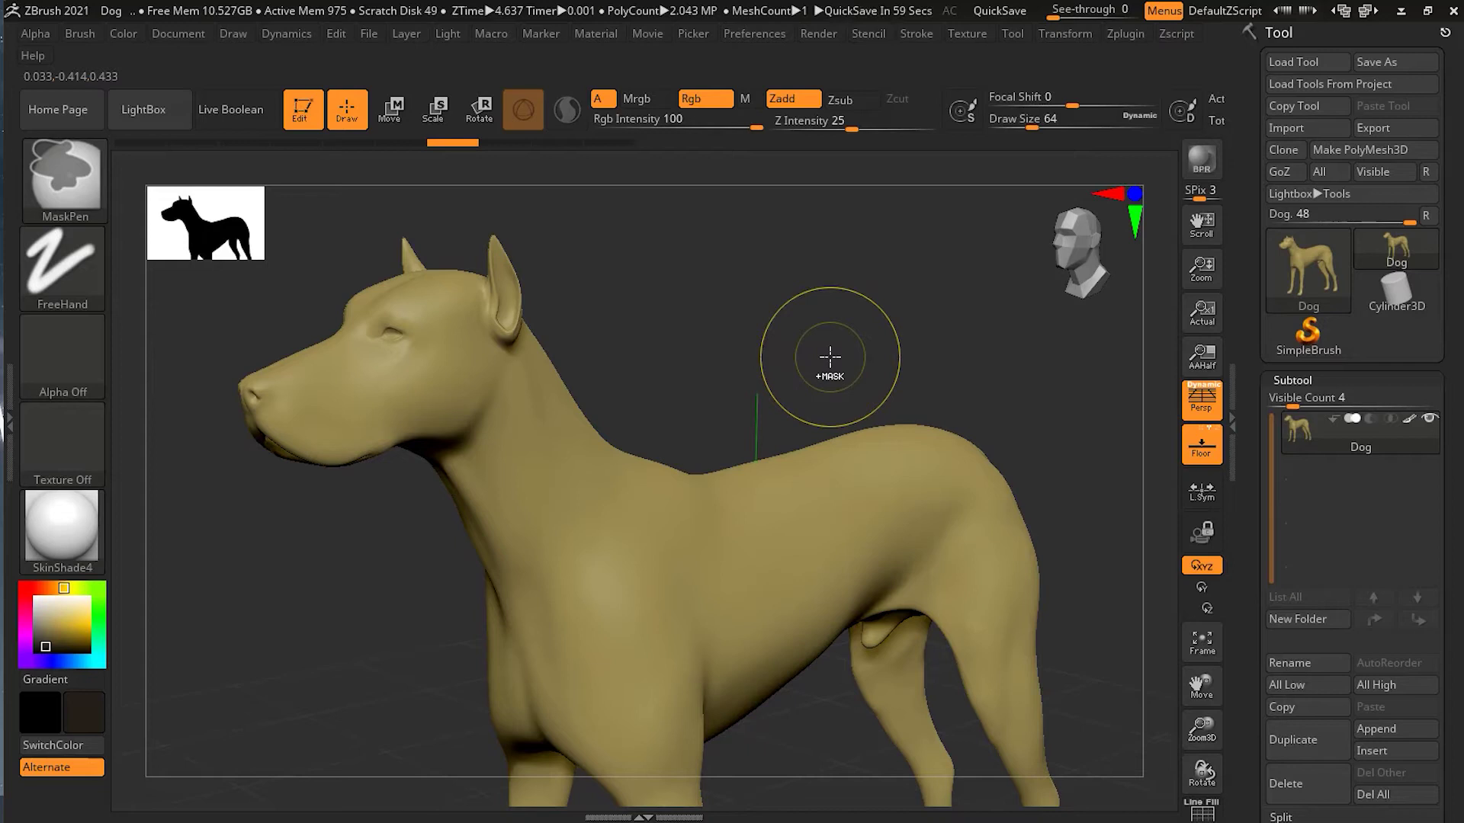
pyautogui.hotkey('ctrl', 'z')
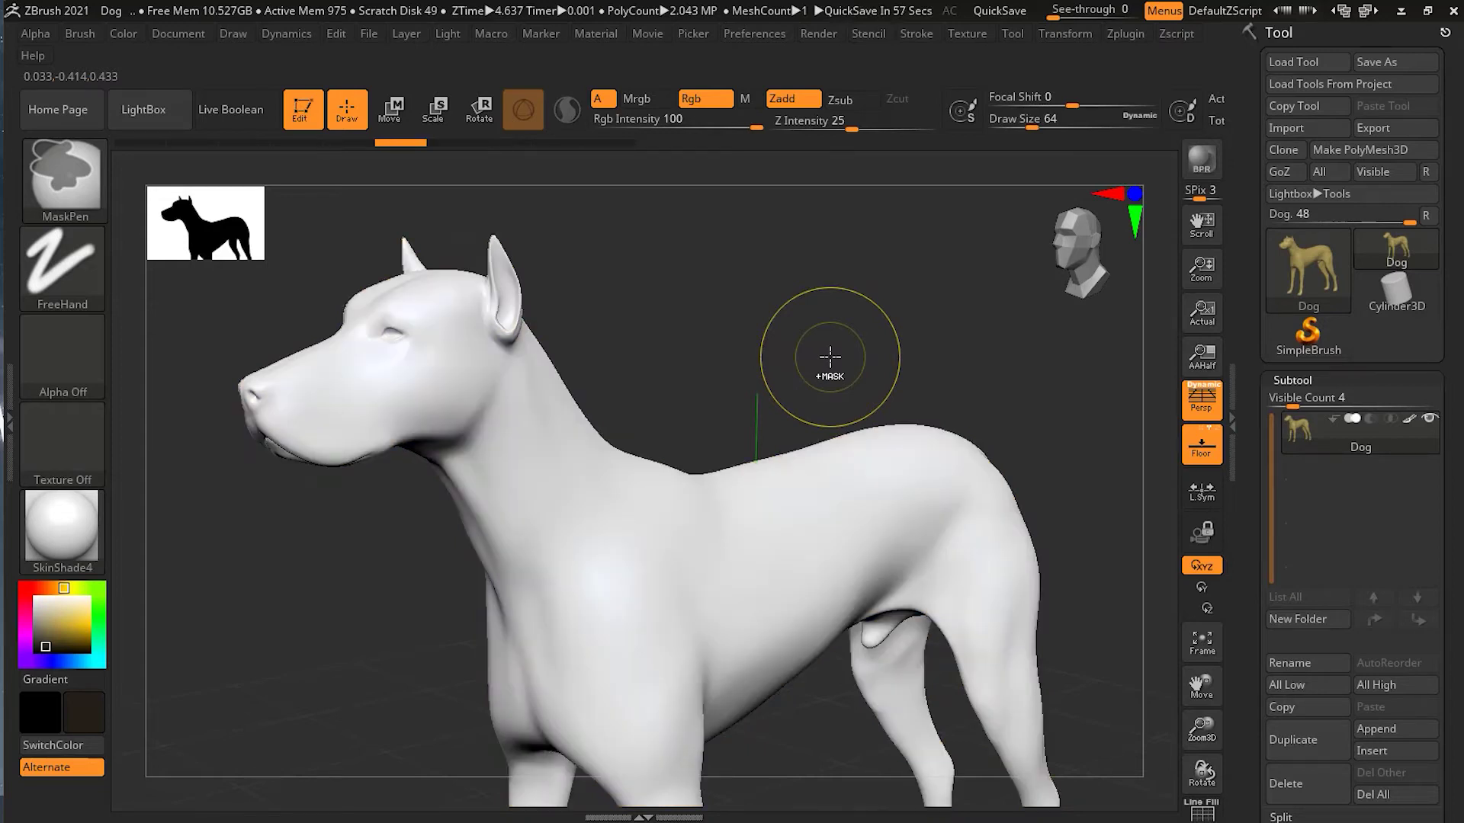
pyautogui.moveTo(780, 364)
pyautogui.mouseDown()
pyautogui.moveTo(794, 314)
pyautogui.moveTo(732, 317)
pyautogui.moveTo(793, 348)
pyautogui.mouseUp()
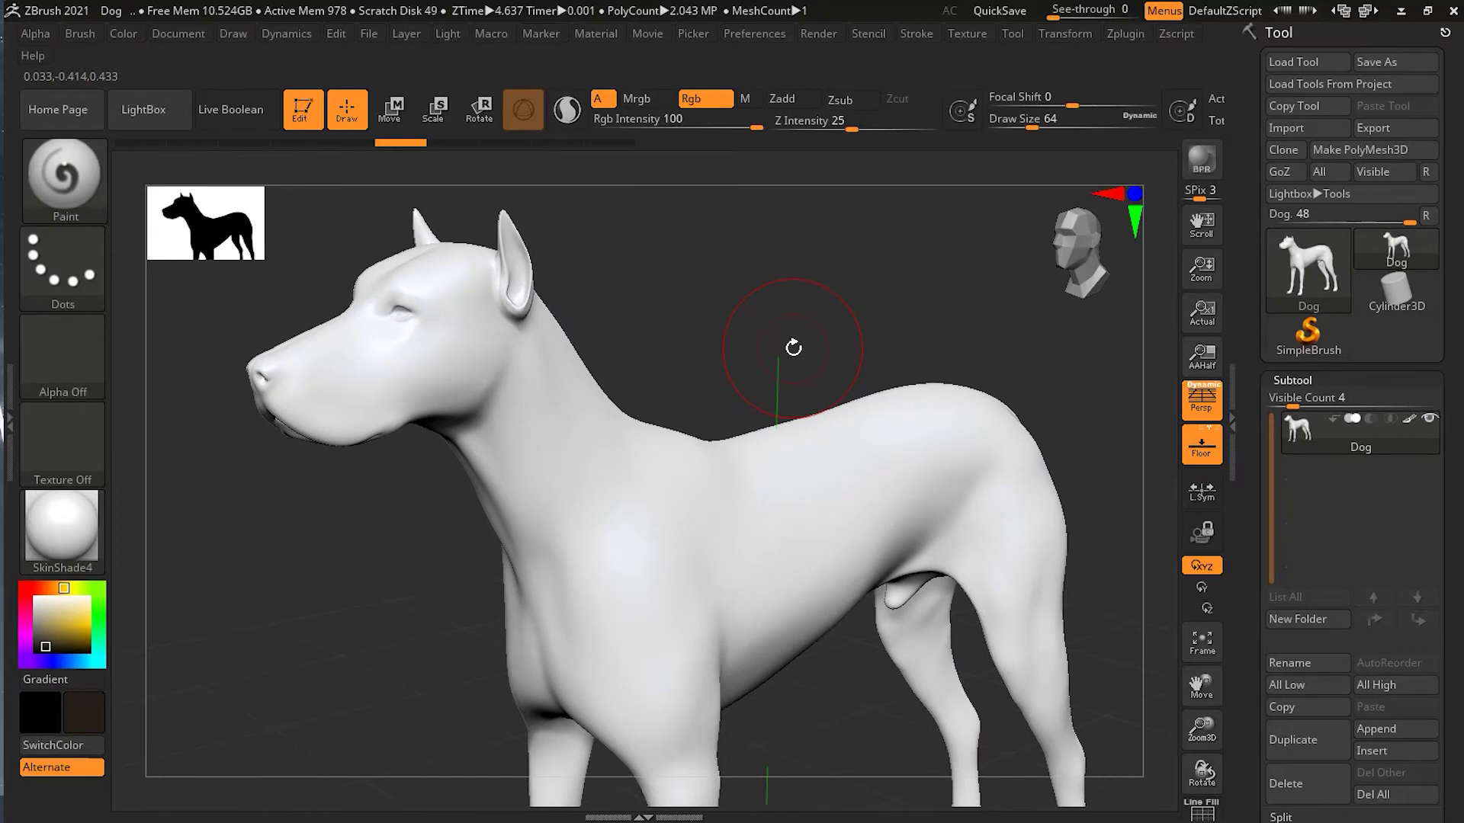
# Step: Change the painting color to a saturated blue
pyautogui.moveTo(407, 581); pyautogui.dragTo(160, 728)
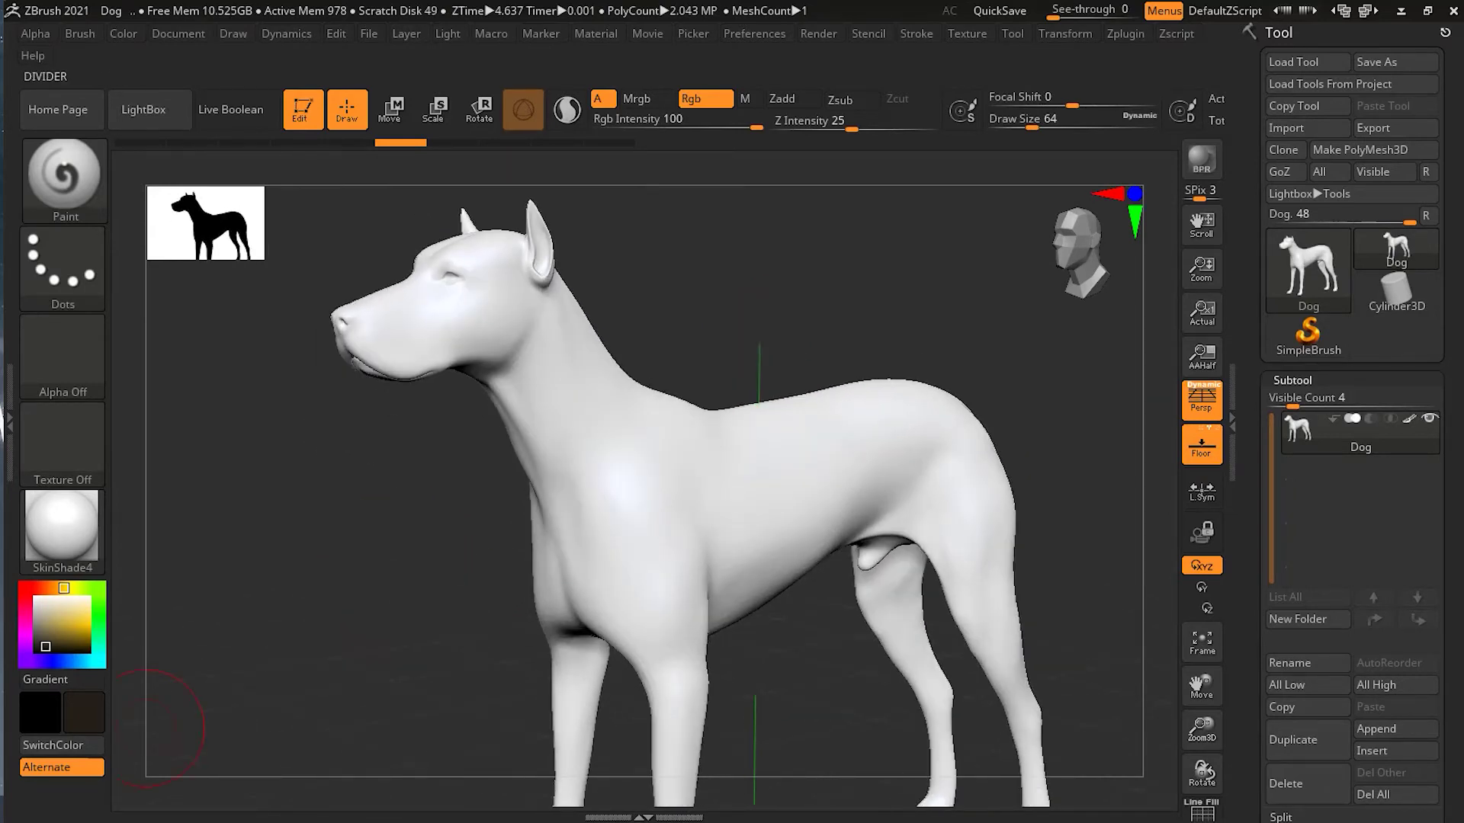
pyautogui.click(51, 658)
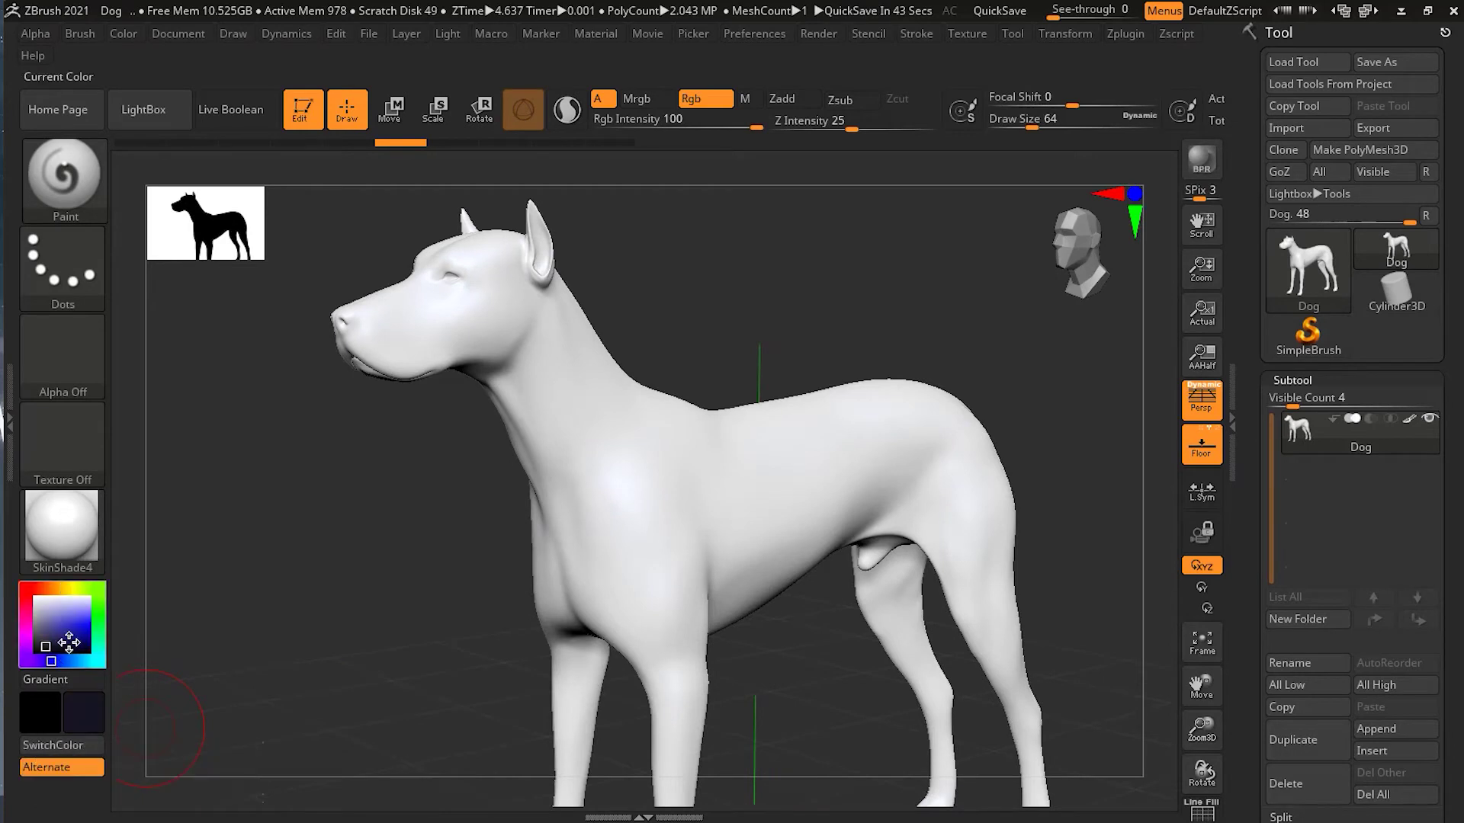
pyautogui.click(68, 625)
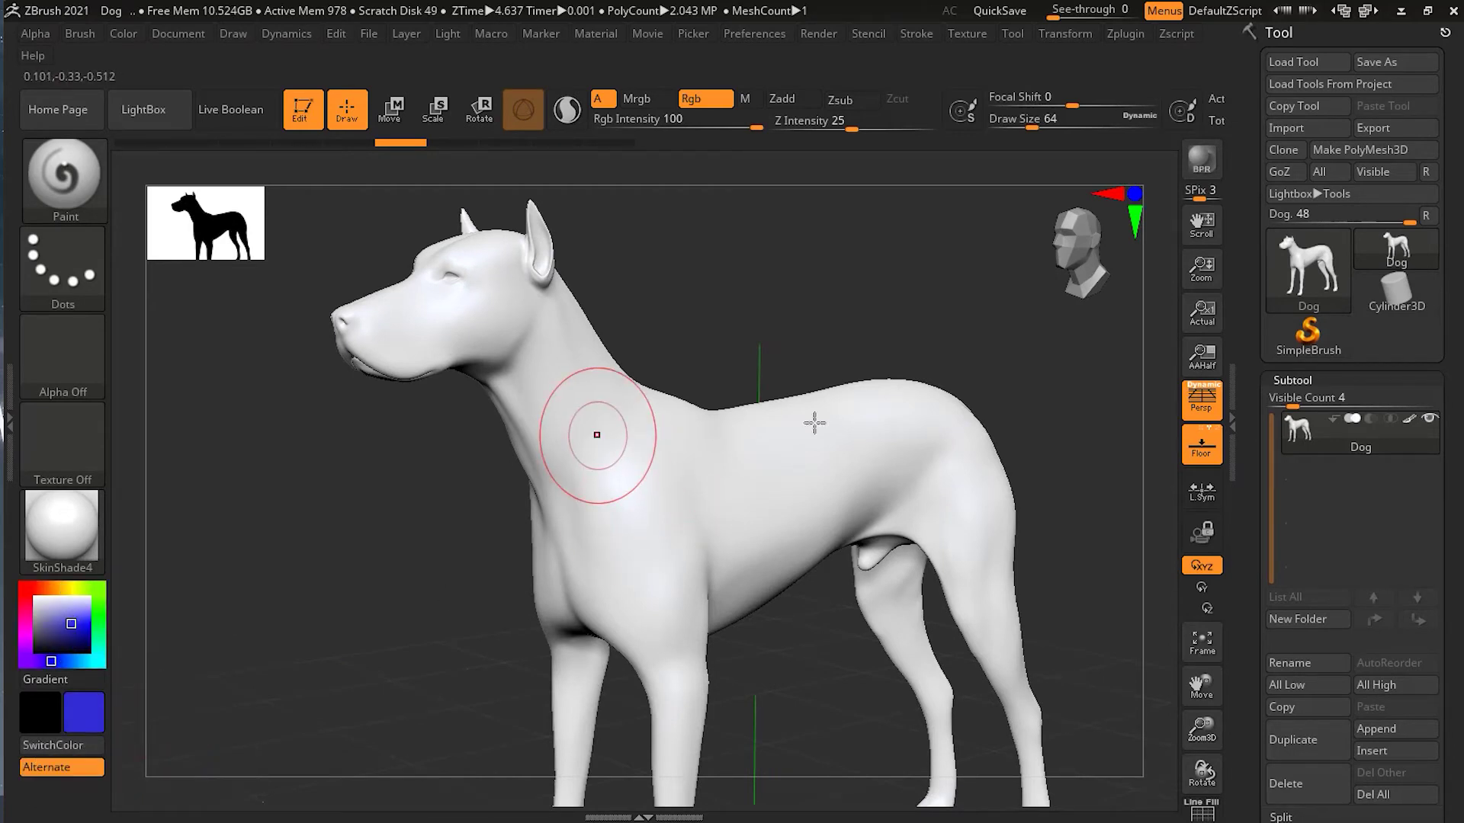
# Step: Paint a broad blue stroke from the dog's shoulder to its hindquarters and undo it
pyautogui.moveTo(853, 323)
pyautogui.mouseDown()
pyautogui.moveTo(826, 325)
pyautogui.moveTo(785, 369)
pyautogui.moveTo(794, 336)
pyautogui.moveTo(629, 485)
pyautogui.mouseUp()
pyautogui.moveTo(876, 653)
pyautogui.mouseDown()
pyautogui.moveTo(843, 689)
pyautogui.moveTo(735, 644)
pyautogui.moveTo(492, 474)
pyautogui.moveTo(709, 533)
pyautogui.moveTo(899, 457)
pyautogui.moveTo(1016, 459)
pyautogui.moveTo(1041, 507)
pyautogui.mouseUp()
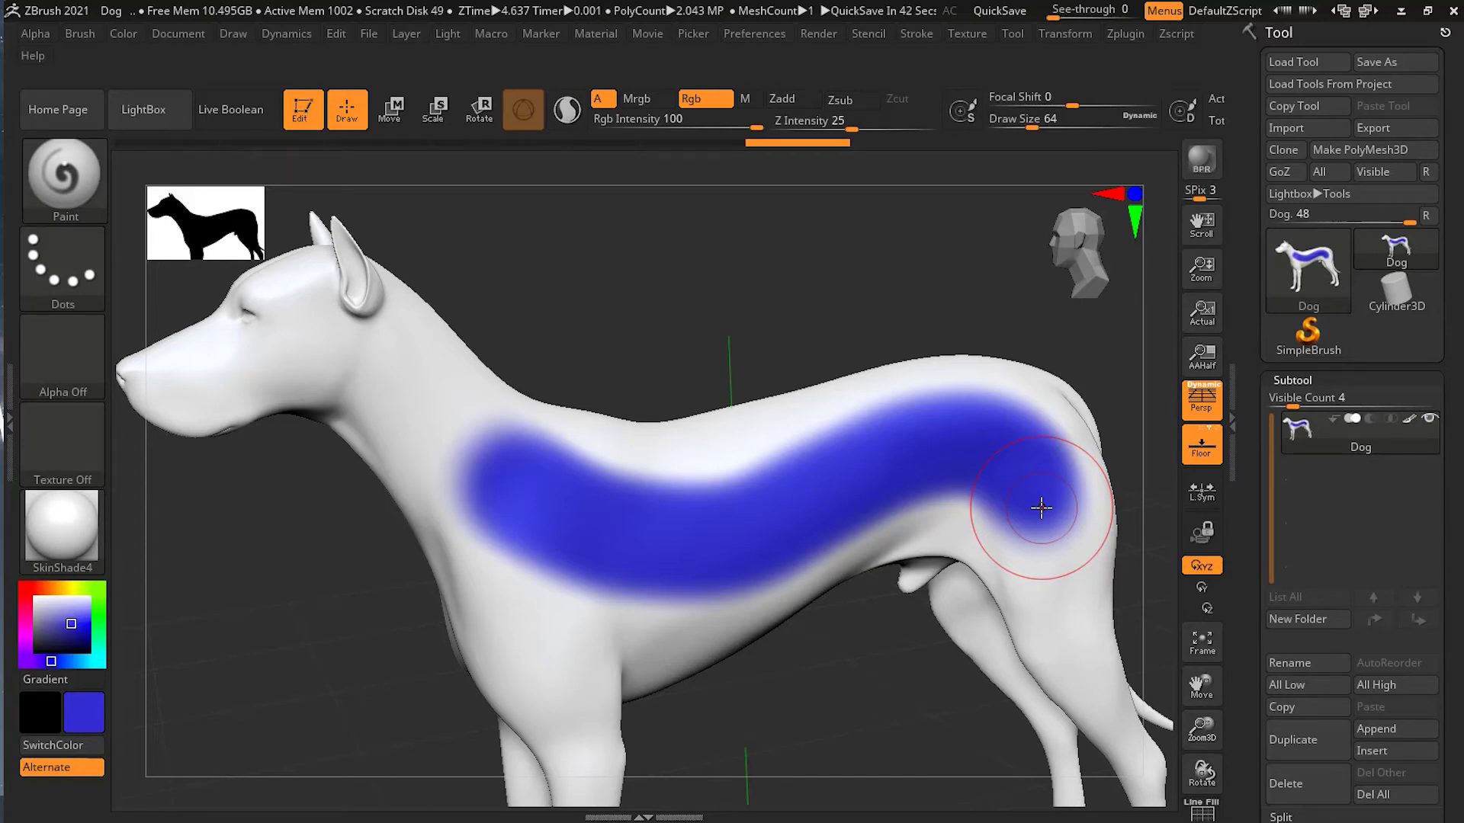
pyautogui.press('ctrl')
pyautogui.keyDown('ctrl'); pyautogui.moveTo(691, 318); pyautogui.dragTo(690, 335); pyautogui.keyUp('ctrl')
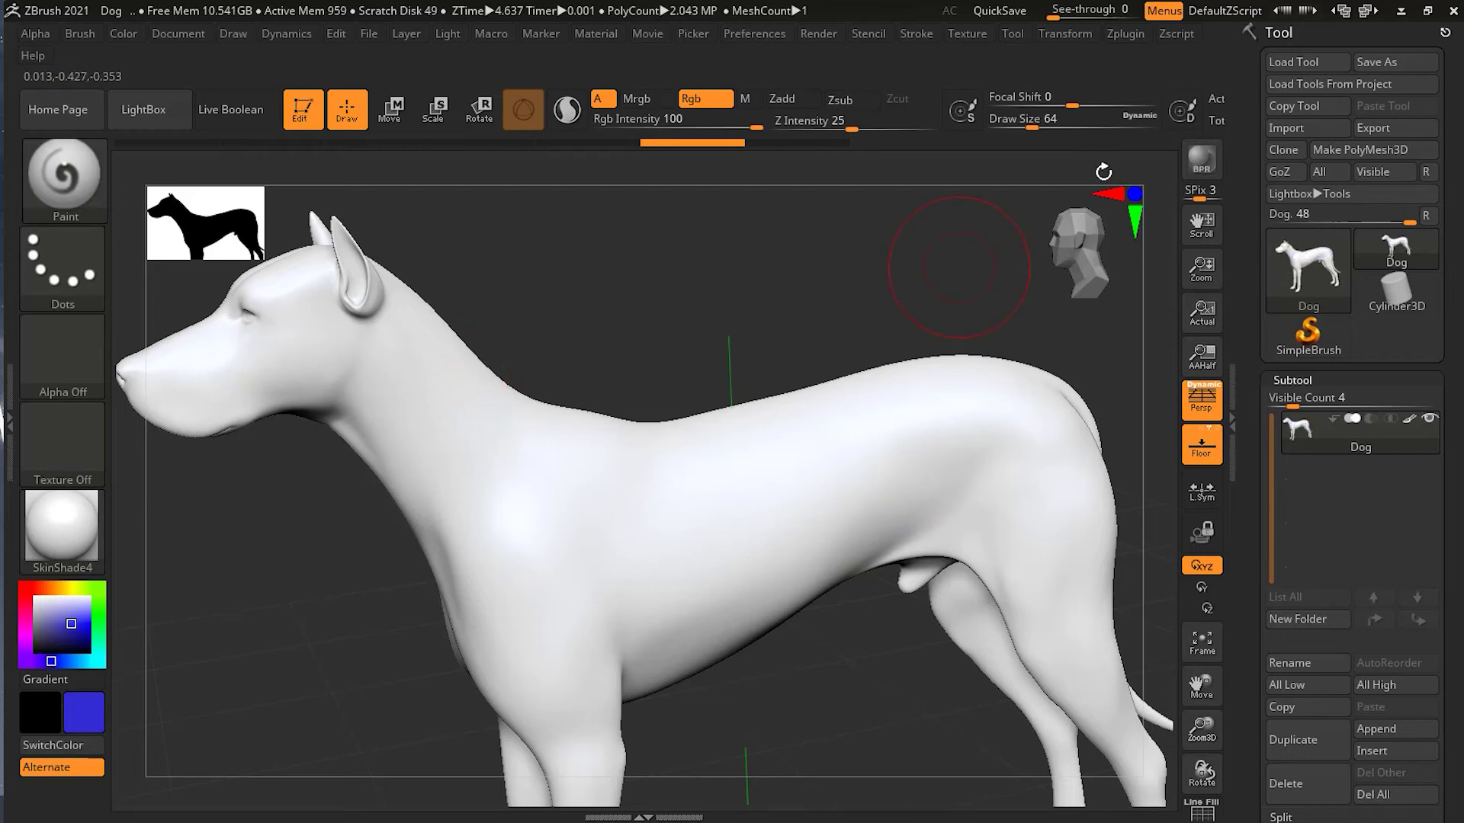
# Step: Paint a soft blue stroke down the dog's neck, and a hard-edged one along its flank with Focal Shift at -100
pyautogui.moveTo(419, 398)
pyautogui.mouseDown()
pyautogui.moveTo(488, 502)
pyautogui.moveTo(557, 546)
pyautogui.mouseUp()
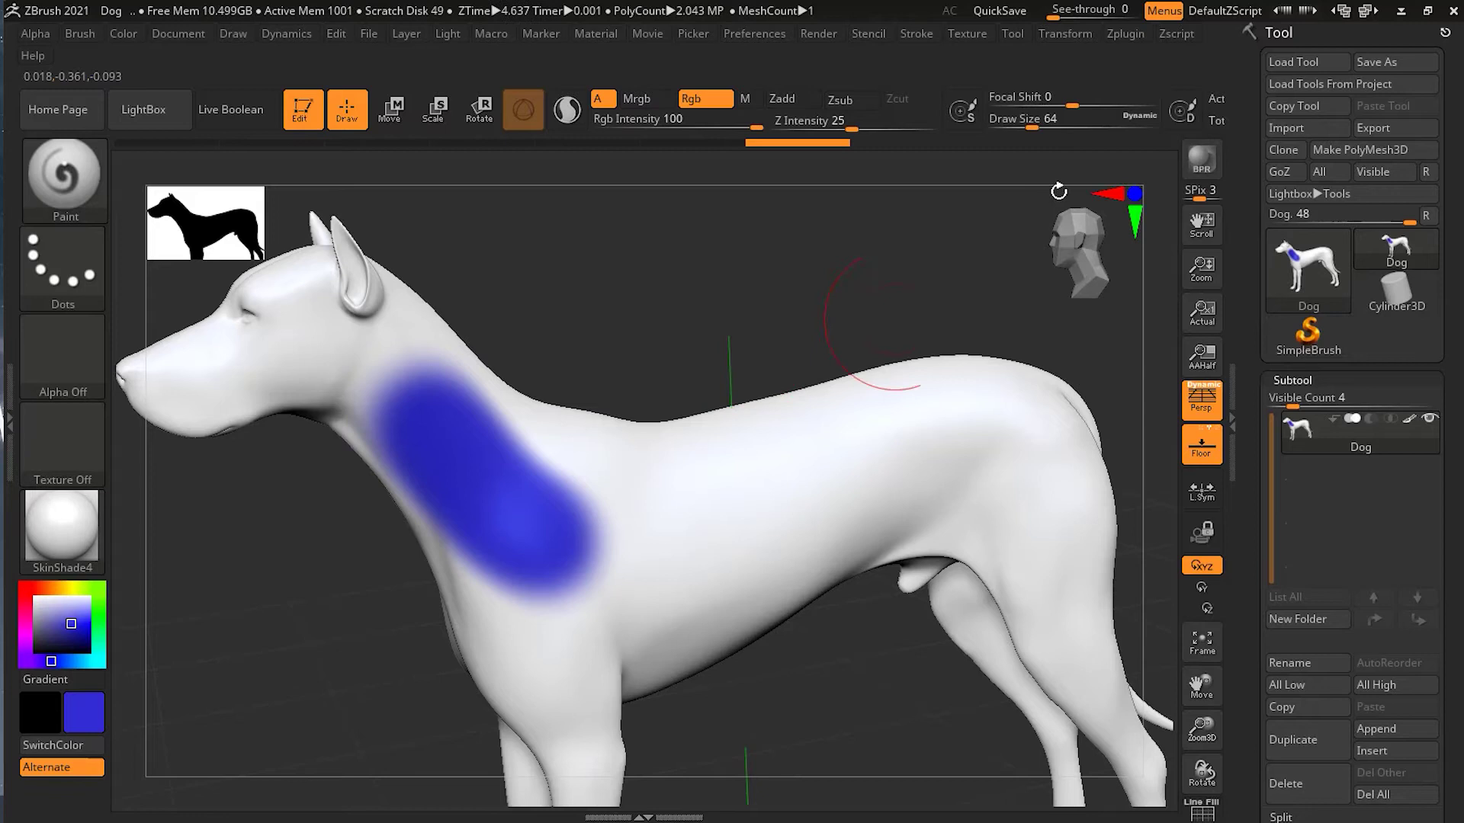
pyautogui.moveTo(1071, 105); pyautogui.dragTo(1036, 108)
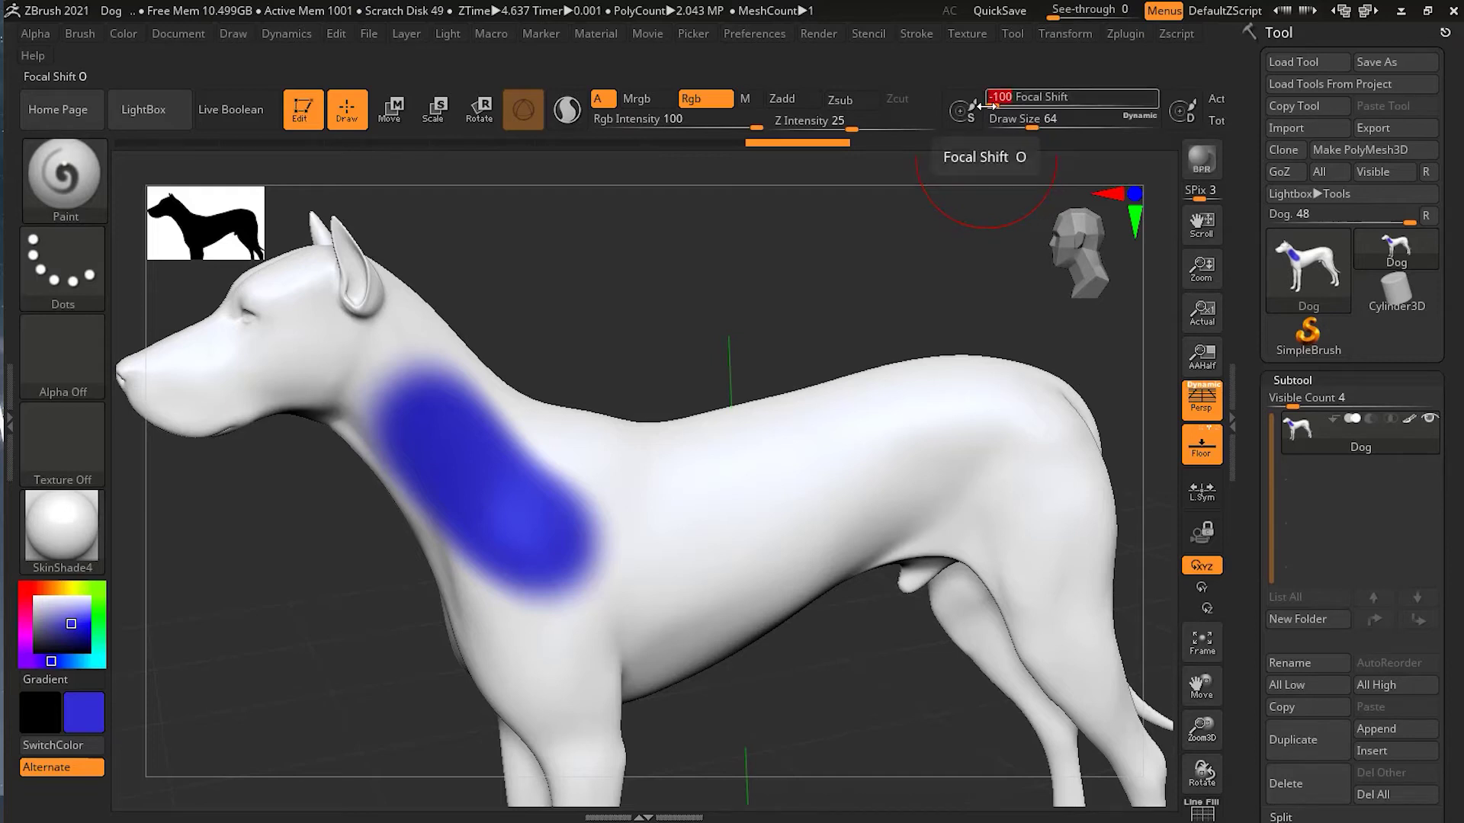
pyautogui.moveTo(650, 526)
pyautogui.mouseDown()
pyautogui.moveTo(739, 523)
pyautogui.moveTo(830, 494)
pyautogui.mouseUp()
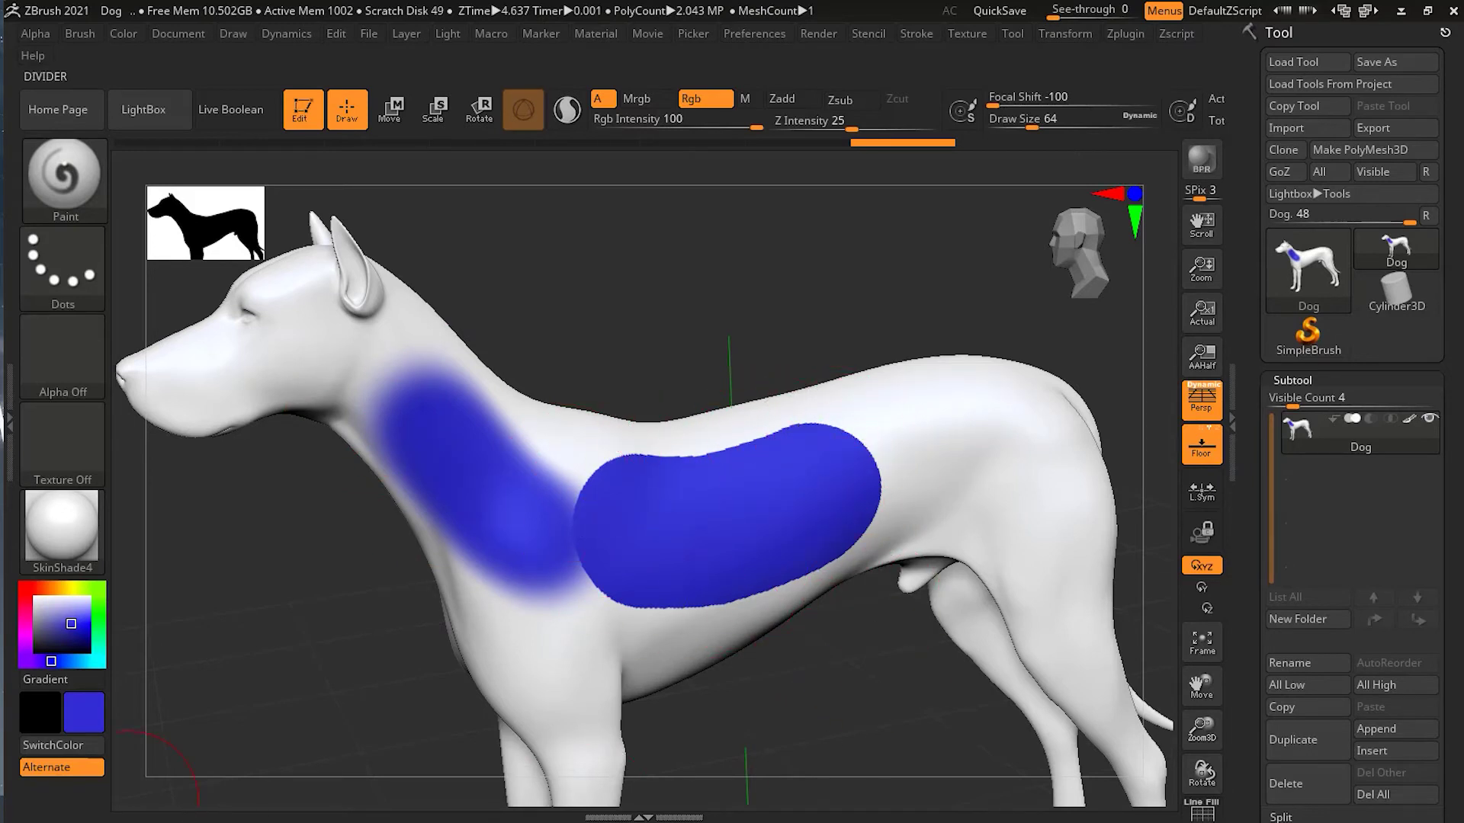
# Step: Set Draw Size to 17, paint a narrow hard-edged stroke over the dog's hindquarters, and undo it
pyautogui.moveTo(876, 303)
pyautogui.mouseDown()
pyautogui.moveTo(896, 307)
pyautogui.moveTo(877, 324)
pyautogui.mouseUp()
pyautogui.press('s')
pyautogui.moveTo(967, 476); pyautogui.dragTo(951, 482)
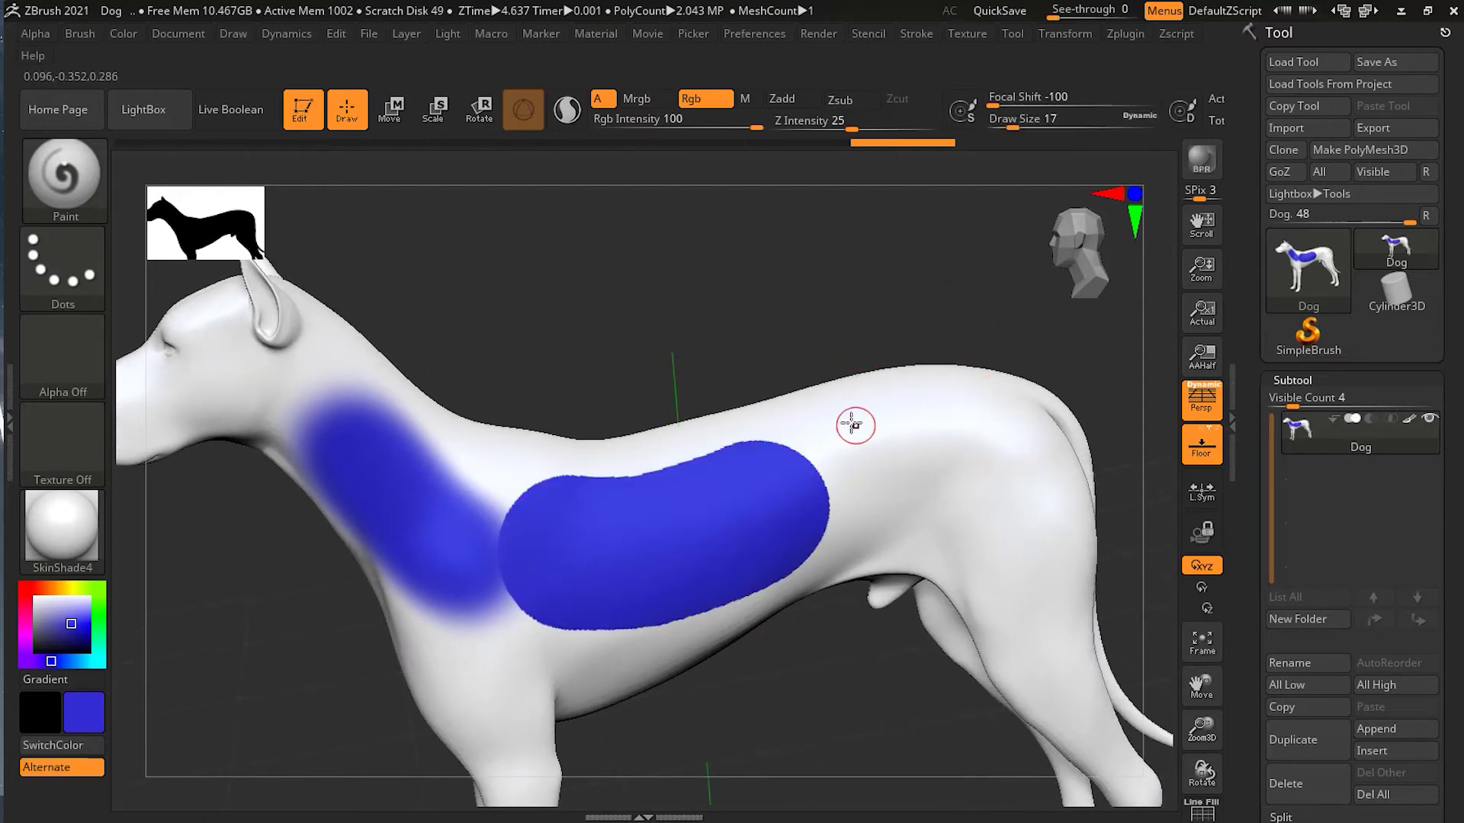
pyautogui.moveTo(839, 415)
pyautogui.mouseDown()
pyautogui.moveTo(996, 480)
pyautogui.moveTo(1021, 570)
pyautogui.mouseUp()
pyautogui.moveTo(899, 671)
pyautogui.keyDown('alt'); pyautogui.mouseDown()
pyautogui.moveTo(807, 569)
pyautogui.moveTo(894, 311)
pyautogui.moveTo(857, 300)
pyautogui.mouseUp(); pyautogui.keyUp('alt')
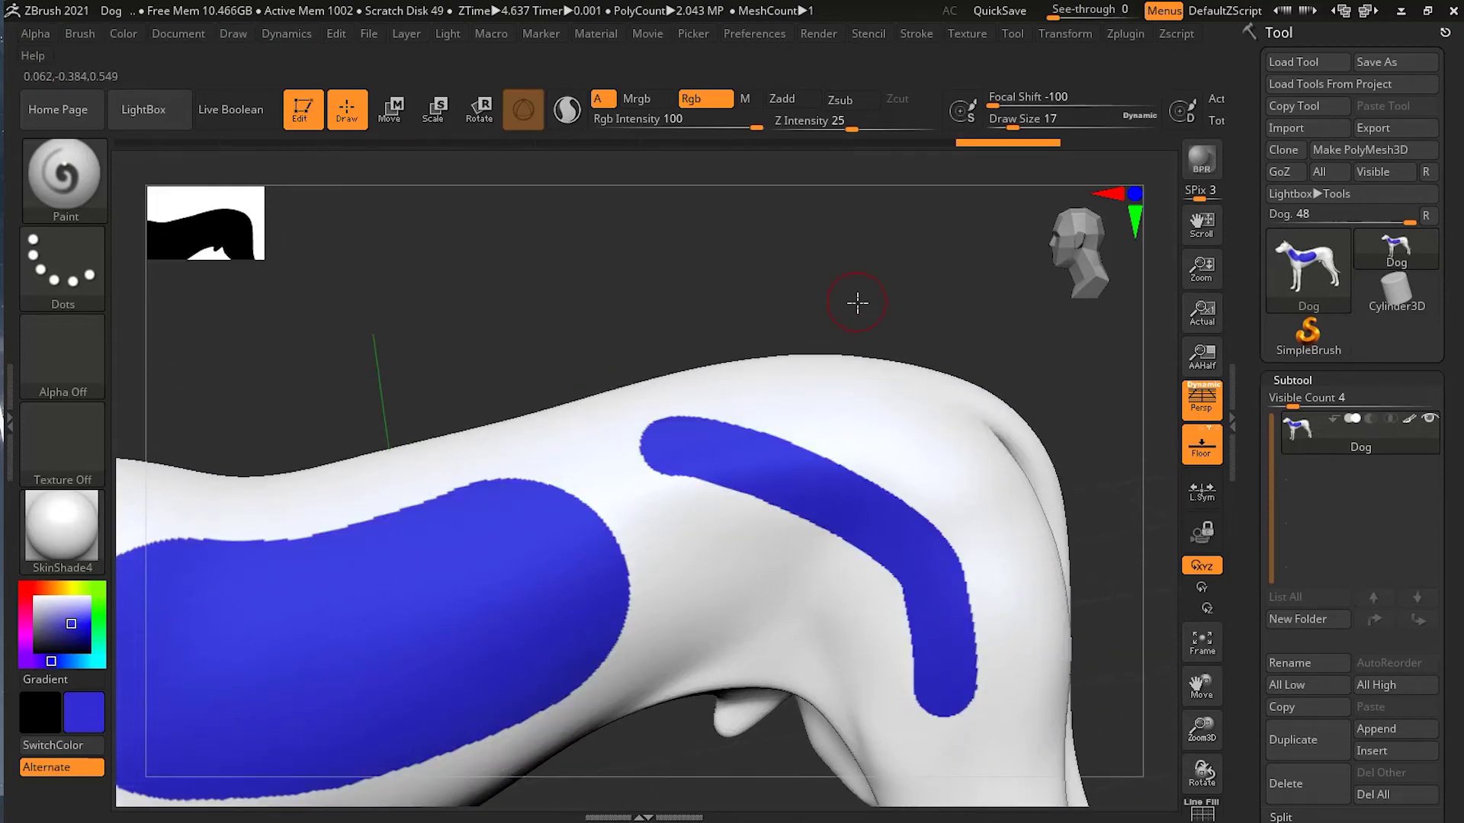
pyautogui.hotkey('ctrl', 'z')
# Step: Set Focal Shift to -50, paint a diagonal blue test stroke on the hindquarters, and undo it
pyautogui.moveTo(1000, 112); pyautogui.dragTo(1020, 108)
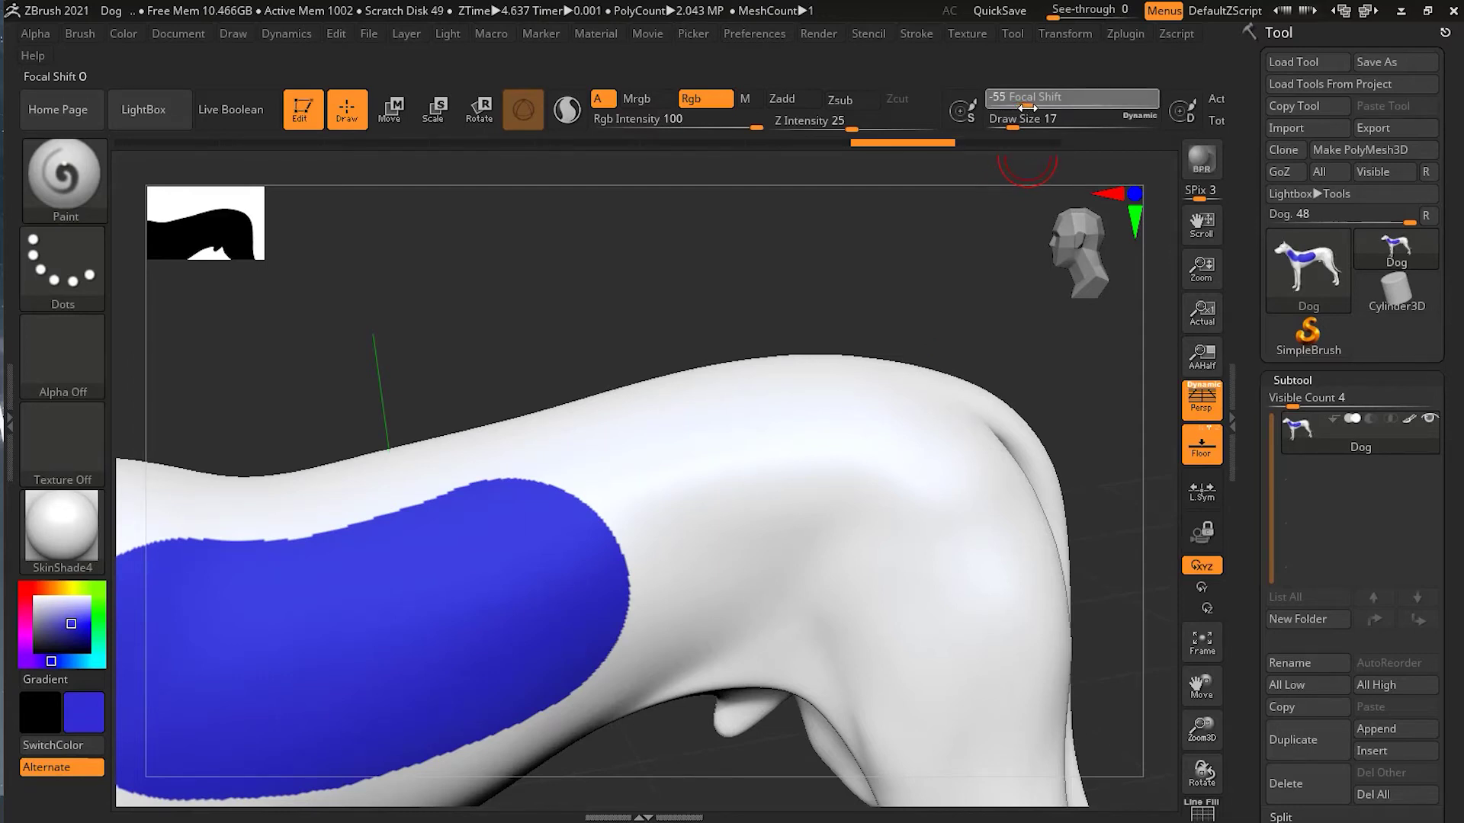
pyautogui.moveTo(1031, 108); pyautogui.dragTo(1033, 108)
pyautogui.moveTo(673, 431); pyautogui.dragTo(839, 598)
pyautogui.moveTo(801, 326)
pyautogui.mouseDown()
pyautogui.moveTo(931, 304)
pyautogui.moveTo(787, 281)
pyautogui.moveTo(787, 266)
pyautogui.mouseUp()
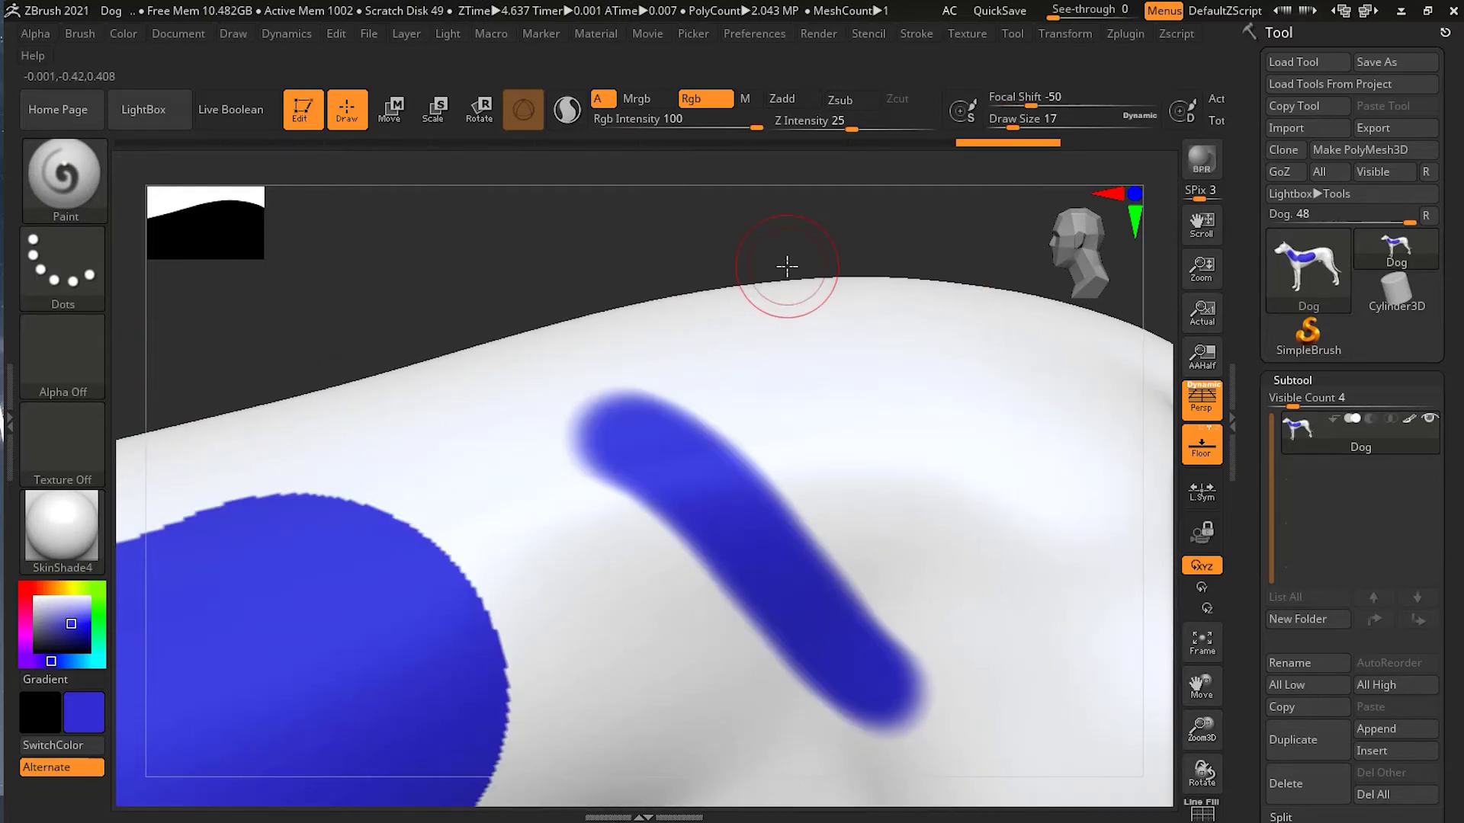
pyautogui.press('ctrl')
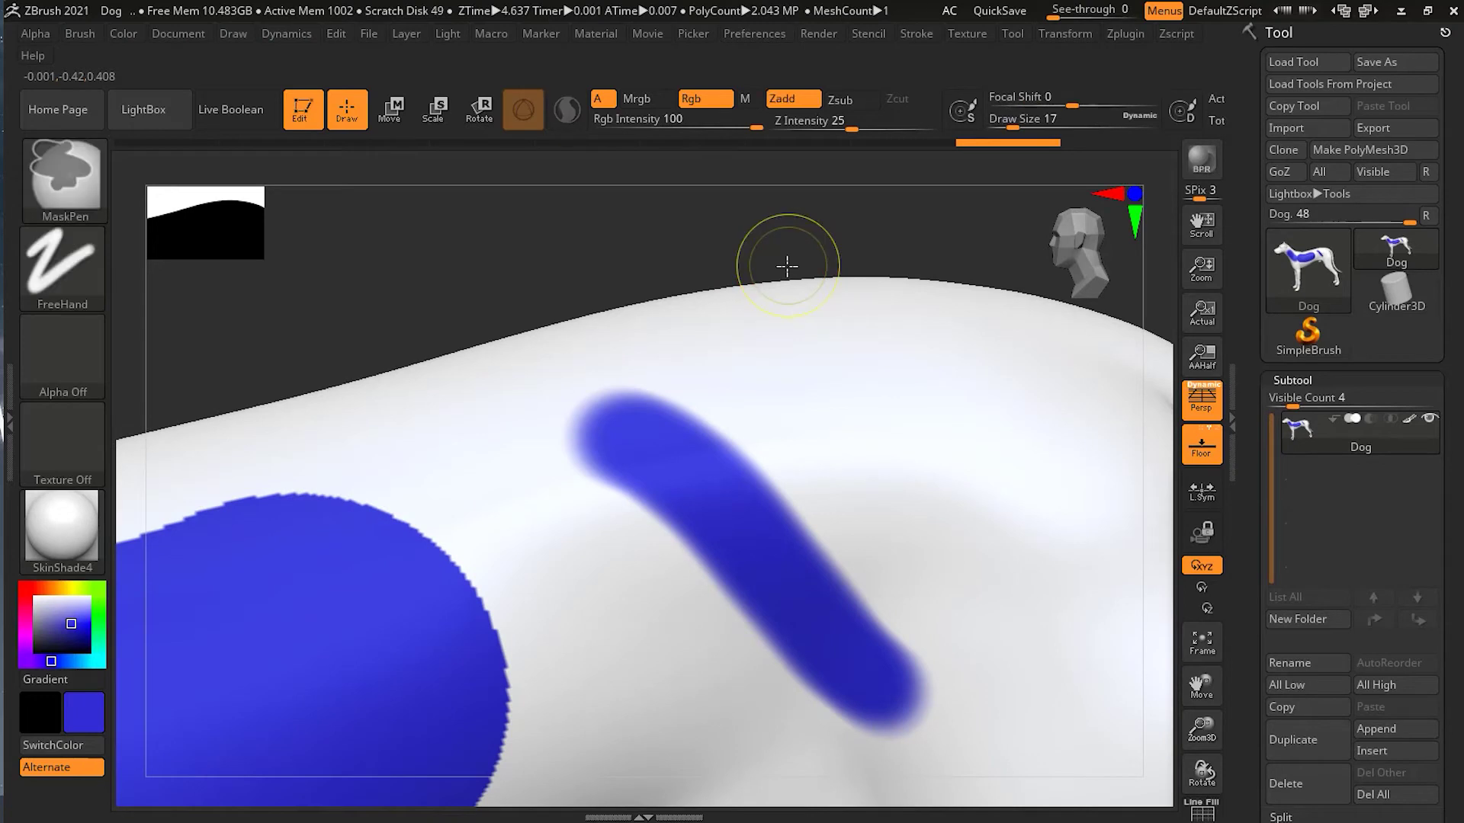
pyautogui.hotkey('ctrl', 'z')
# Step: Set Focal Shift to -36 and paint a diagonal blue stroke on the hindquarters
pyautogui.click(1029, 104)
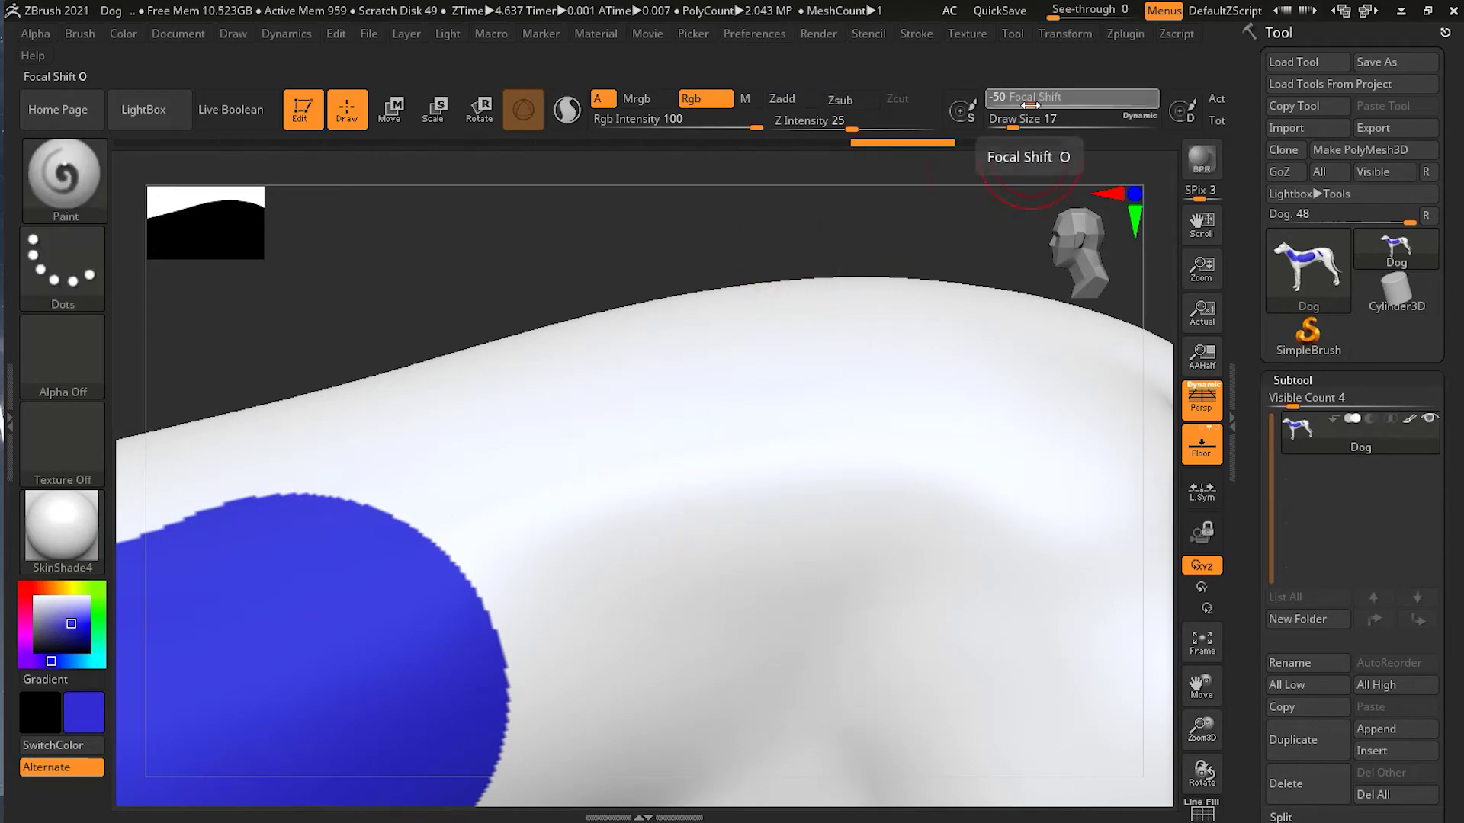
pyautogui.moveTo(1030, 105); pyautogui.dragTo(1018, 106)
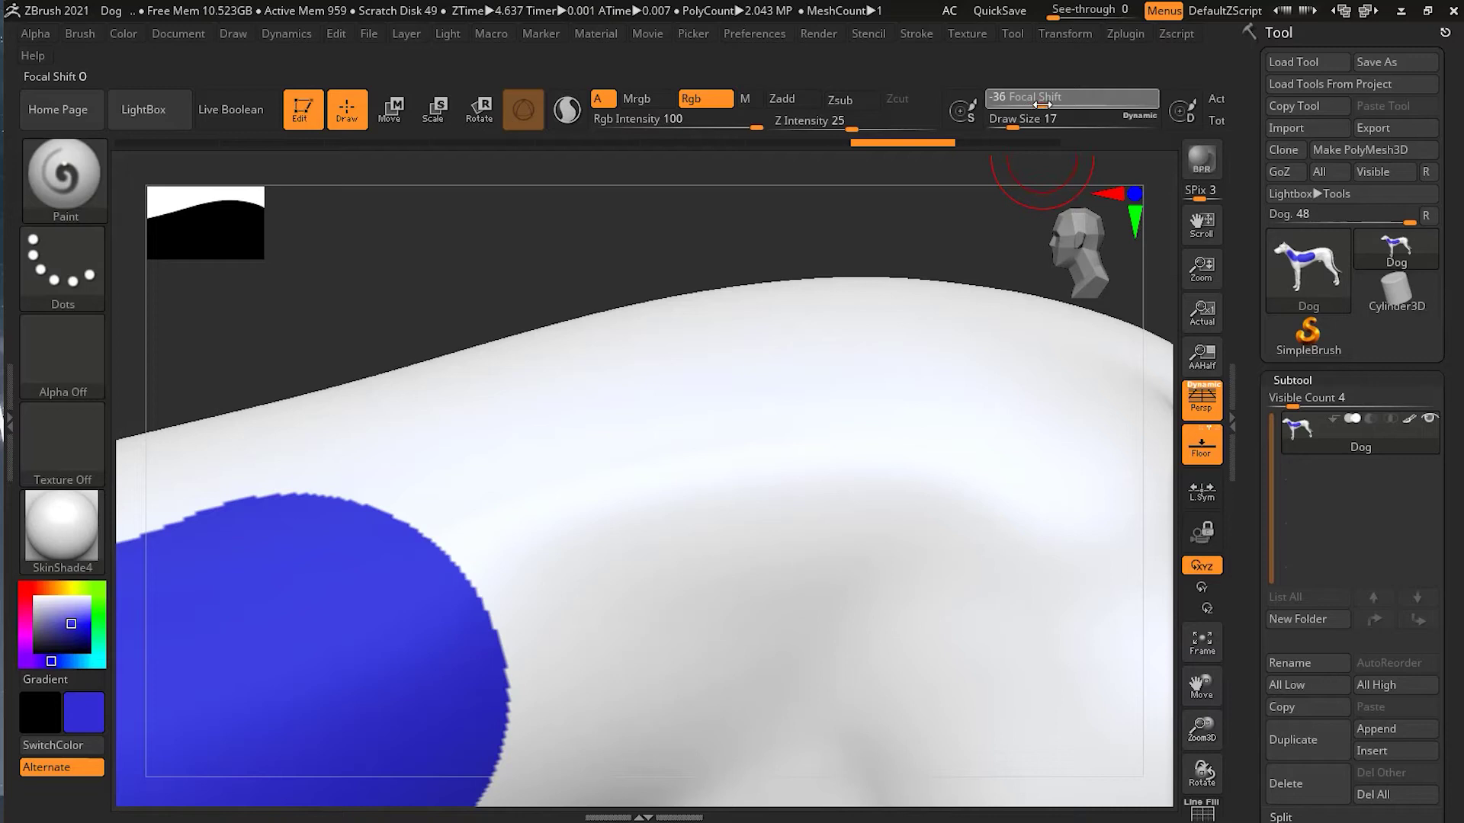
pyautogui.moveTo(671, 376)
pyautogui.mouseDown()
pyautogui.moveTo(743, 435)
pyautogui.moveTo(889, 619)
pyautogui.mouseUp()
pyautogui.moveTo(824, 259); pyautogui.dragTo(715, 226)
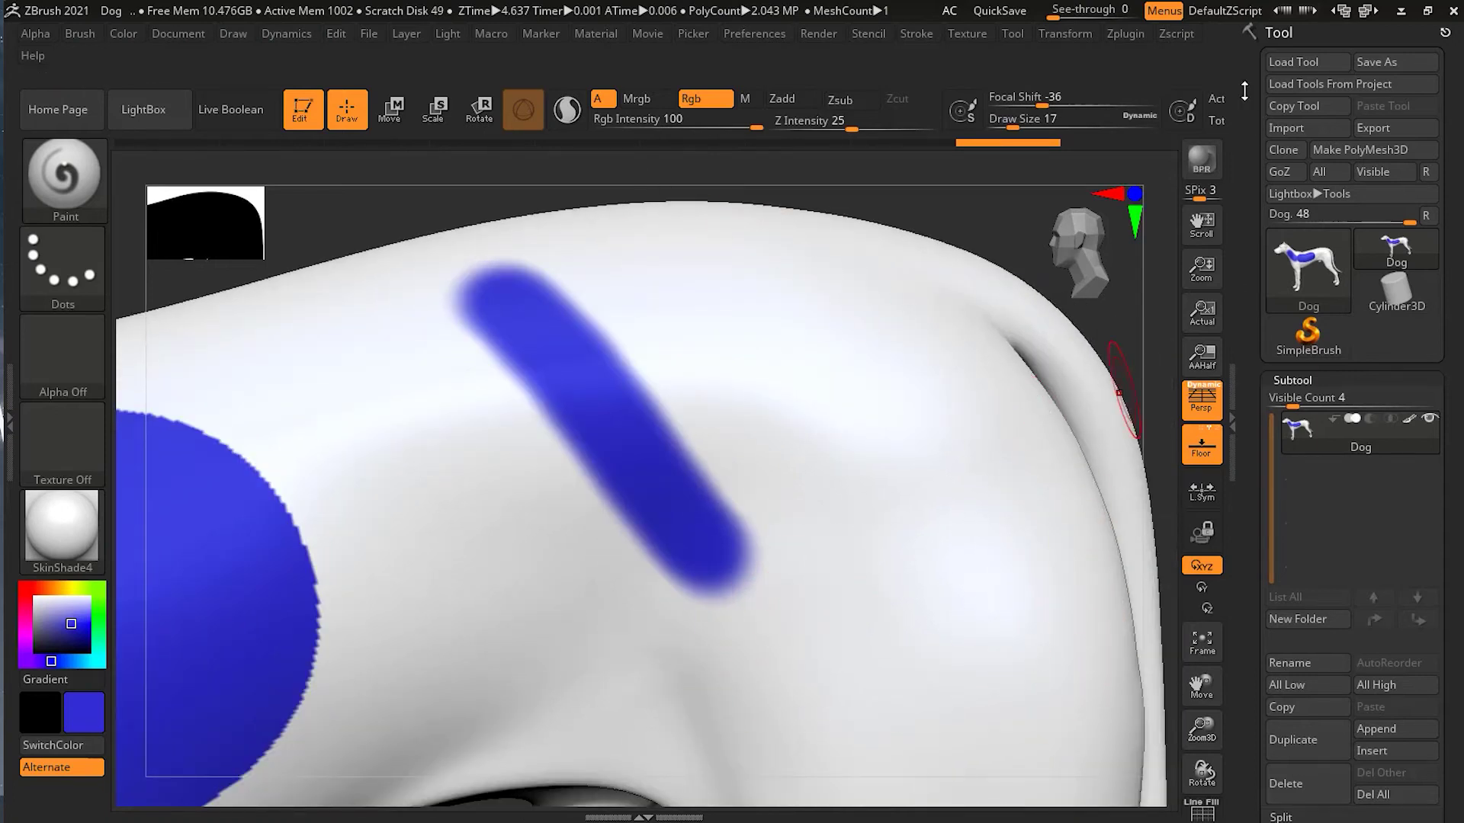
# Step: Set Focal Shift to -66, paint a shorter stroke beside the previous one, and undo both strokes
pyautogui.moveTo(1035, 104); pyautogui.dragTo(1029, 104)
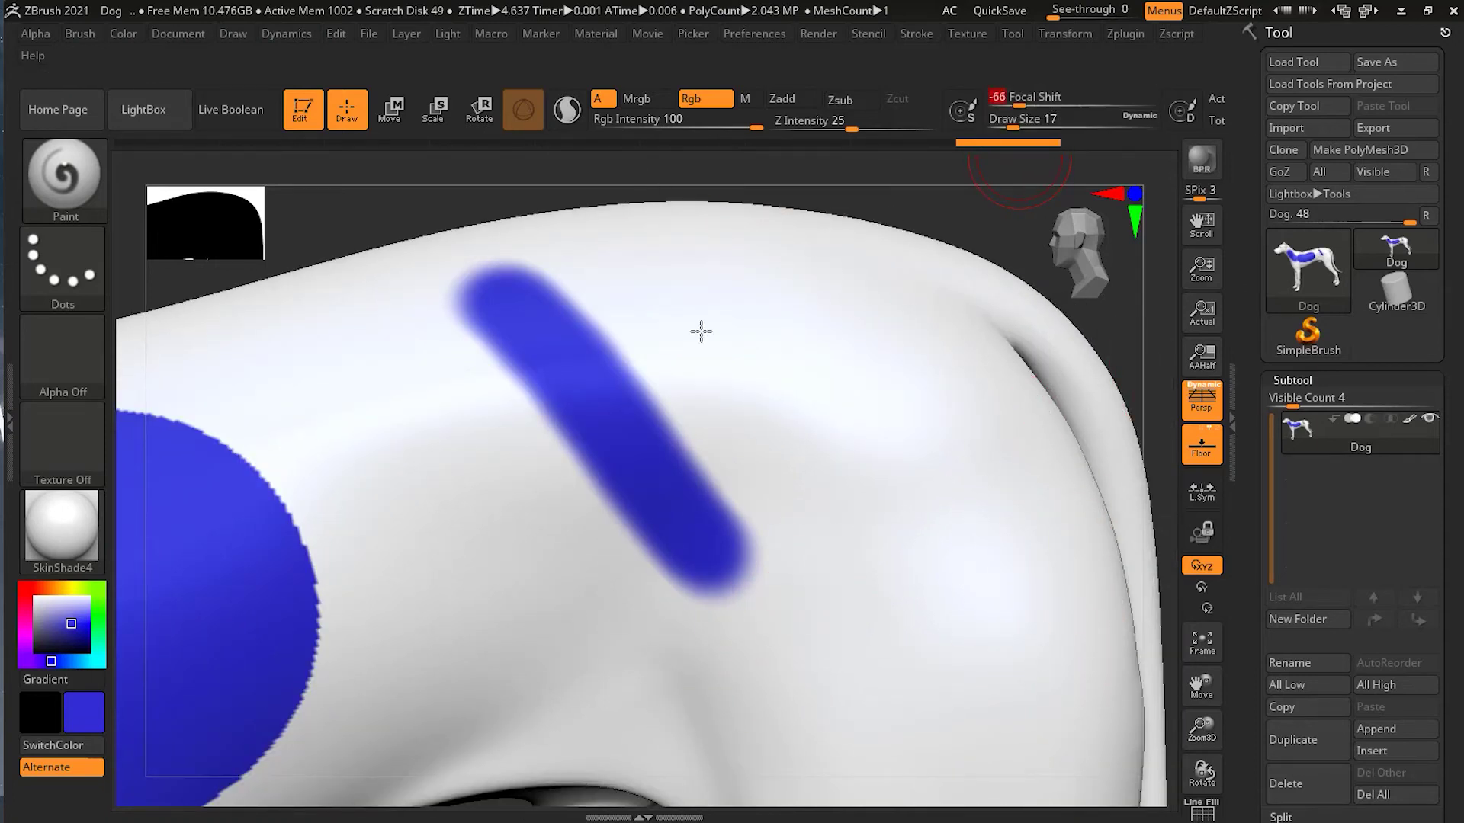
pyautogui.moveTo(631, 294); pyautogui.dragTo(758, 415)
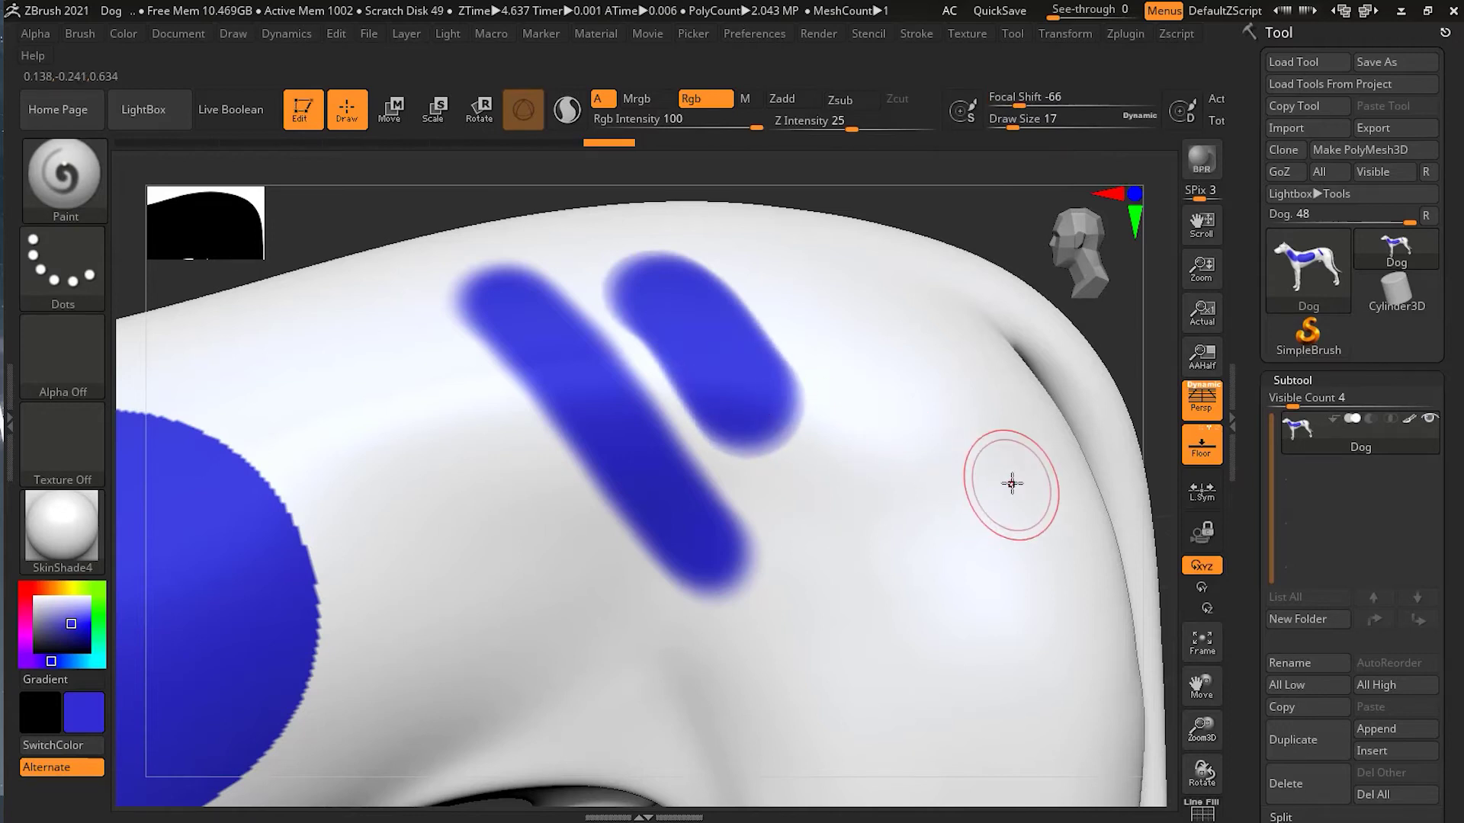
pyautogui.hotkey('ctrl', 'z')
pyautogui.hotkey('ctrl', 'z')
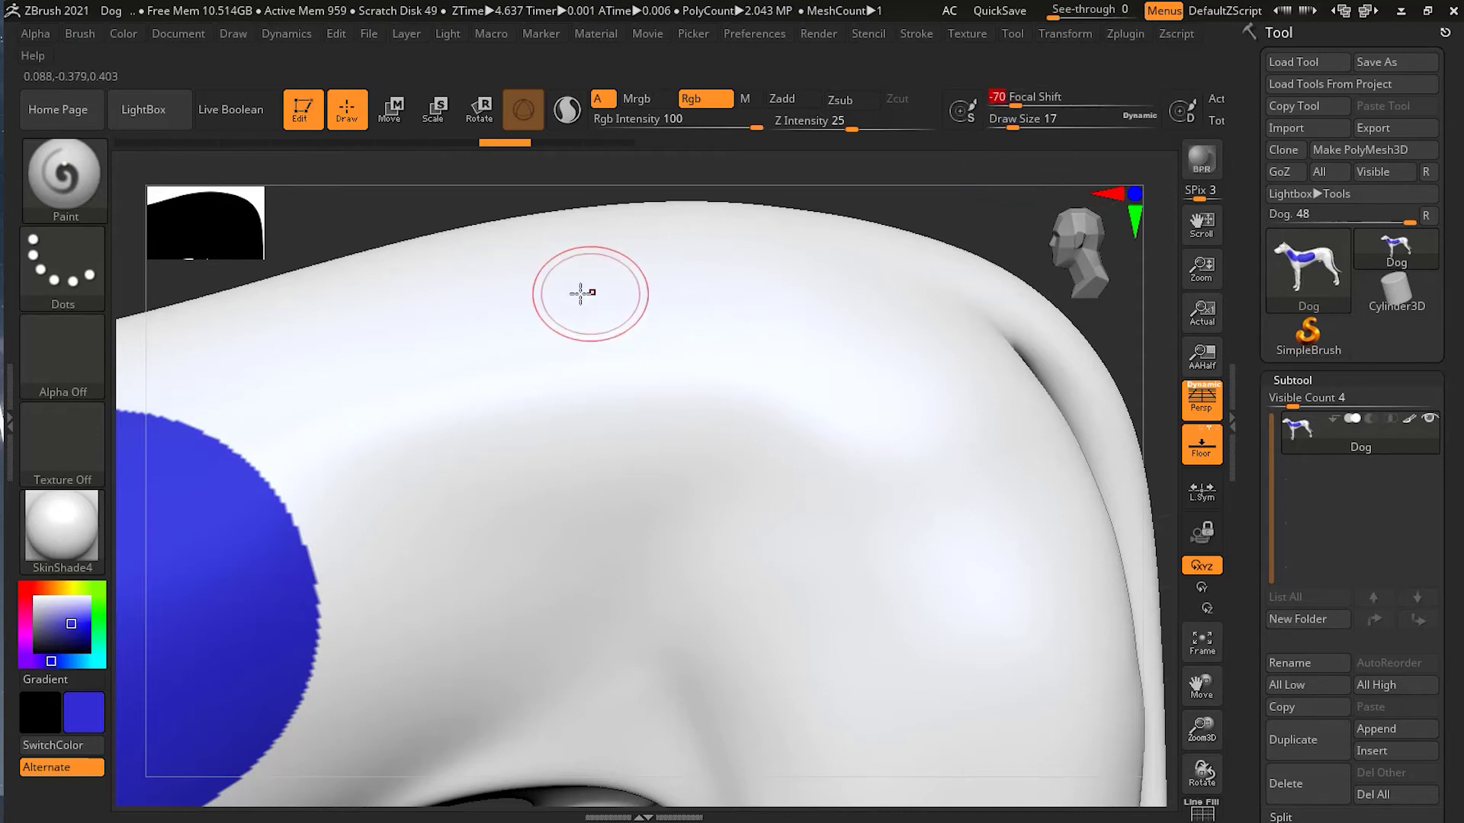
# Step: With Focal Shift at -70, paint a diagonal blue stroke on the hindquarters and inspect its edge up close
pyautogui.moveTo(564, 301)
pyautogui.mouseDown()
pyautogui.moveTo(663, 418)
pyautogui.moveTo(744, 560)
pyautogui.mouseUp()
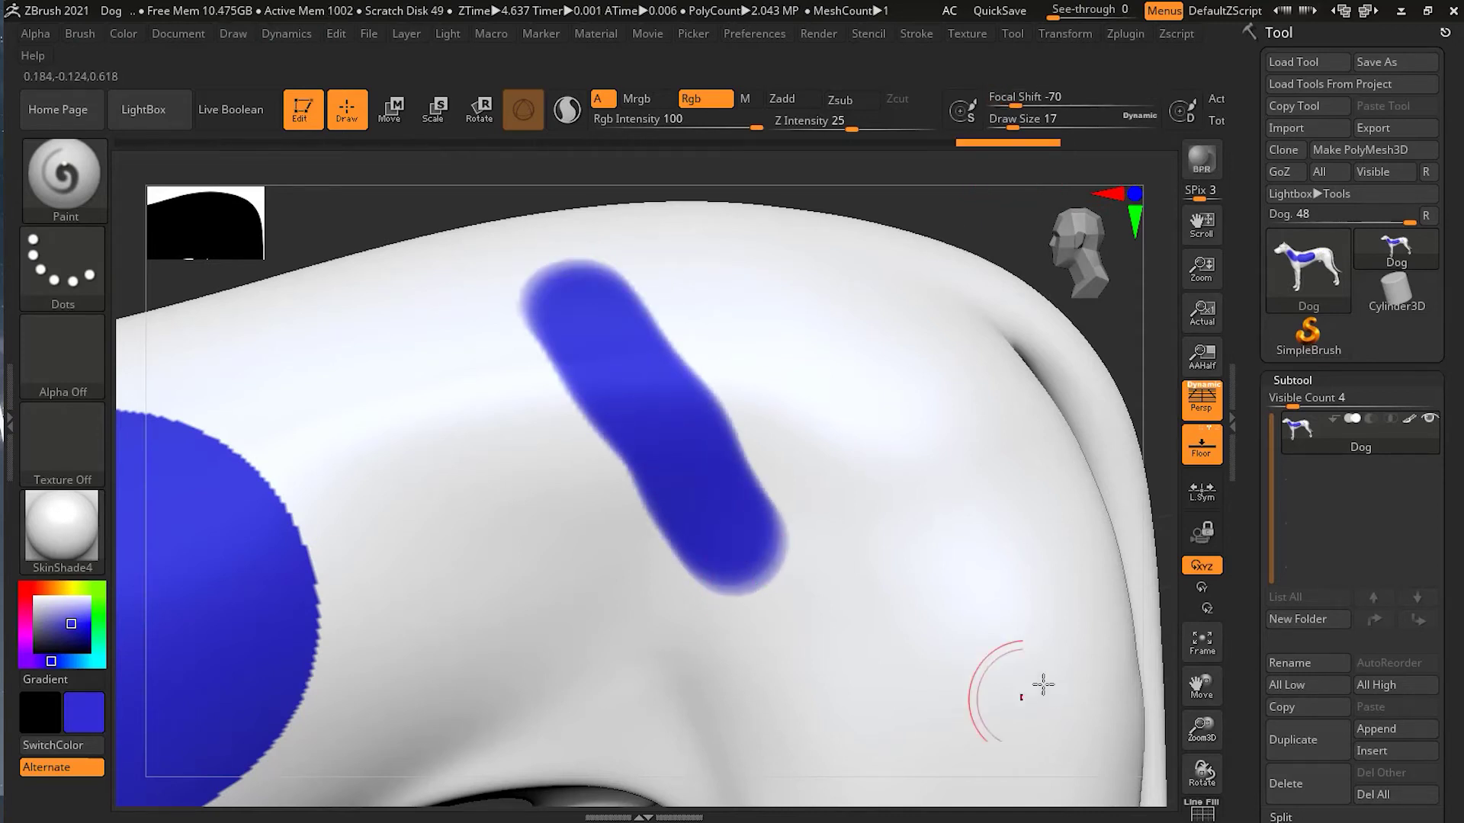
pyautogui.moveTo(899, 219)
pyautogui.keyDown('alt'); pyautogui.mouseDown()
pyautogui.moveTo(997, 212)
pyautogui.moveTo(862, 663)
pyautogui.mouseUp(); pyautogui.keyUp('alt')
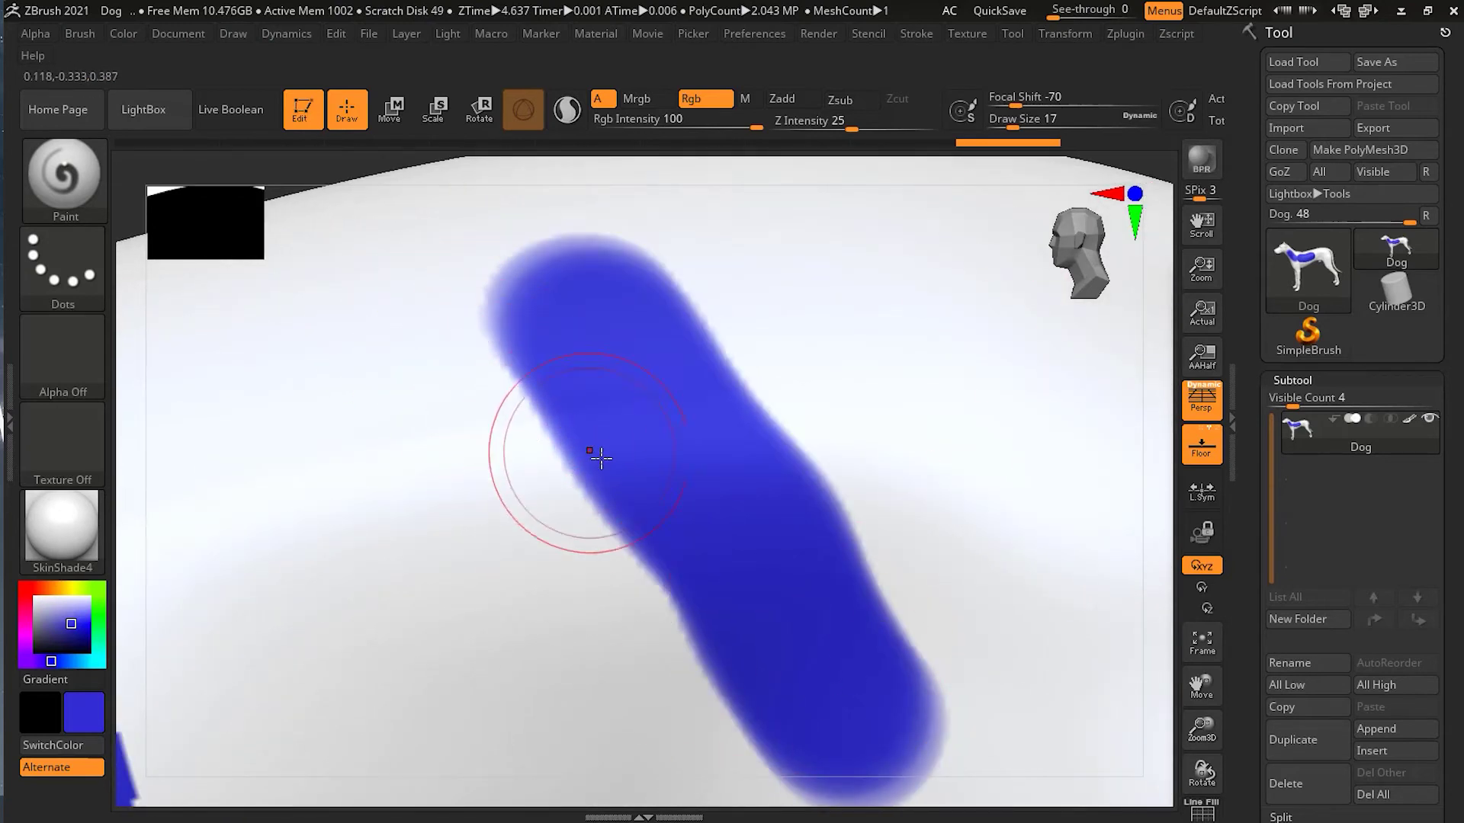
pyautogui.moveTo(621, 496)
pyautogui.mouseDown()
pyautogui.moveTo(663, 562)
pyautogui.moveTo(735, 608)
pyautogui.moveTo(765, 699)
pyautogui.mouseUp()
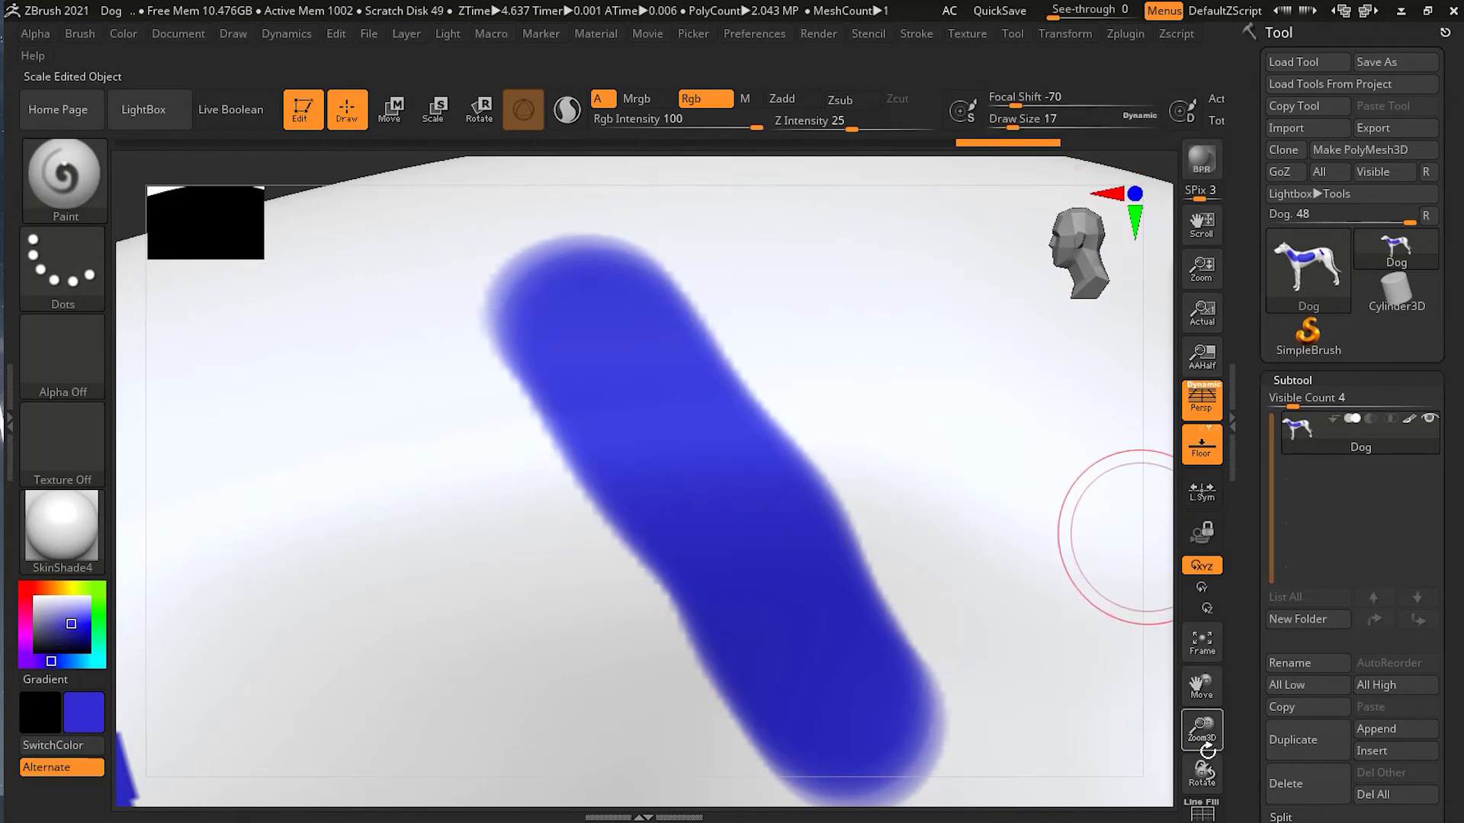
# Step: Set the Lazy Mouse LazyStep to 0.02 and paint a second diagonal blue stroke beside the first on the hindquarters
pyautogui.moveTo(1213, 749); pyautogui.dragTo(1143, 745)
pyautogui.moveTo(1202, 686); pyautogui.dragTo(1130, 716)
pyautogui.click(914, 31)
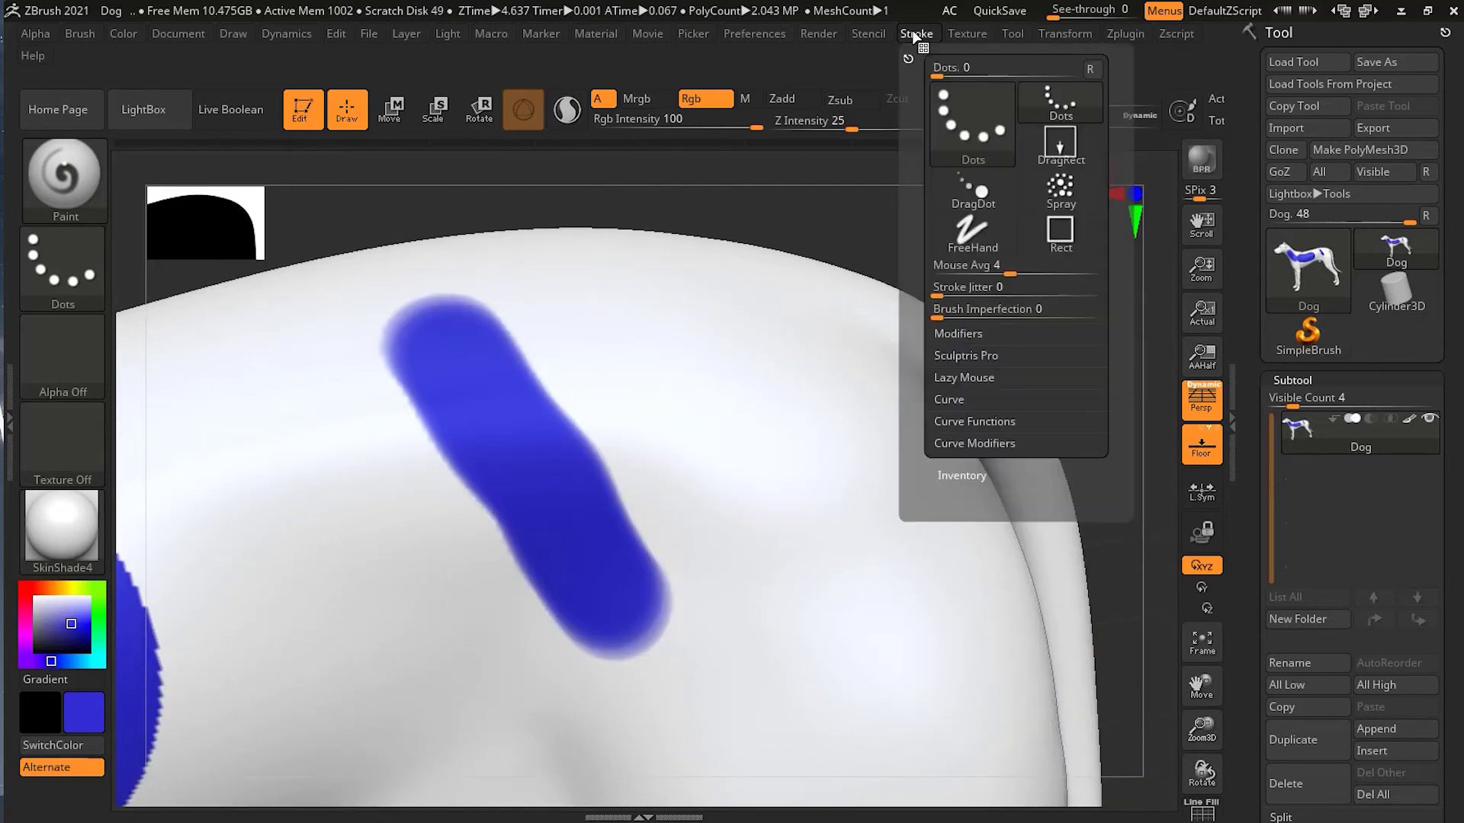
pyautogui.click(972, 378)
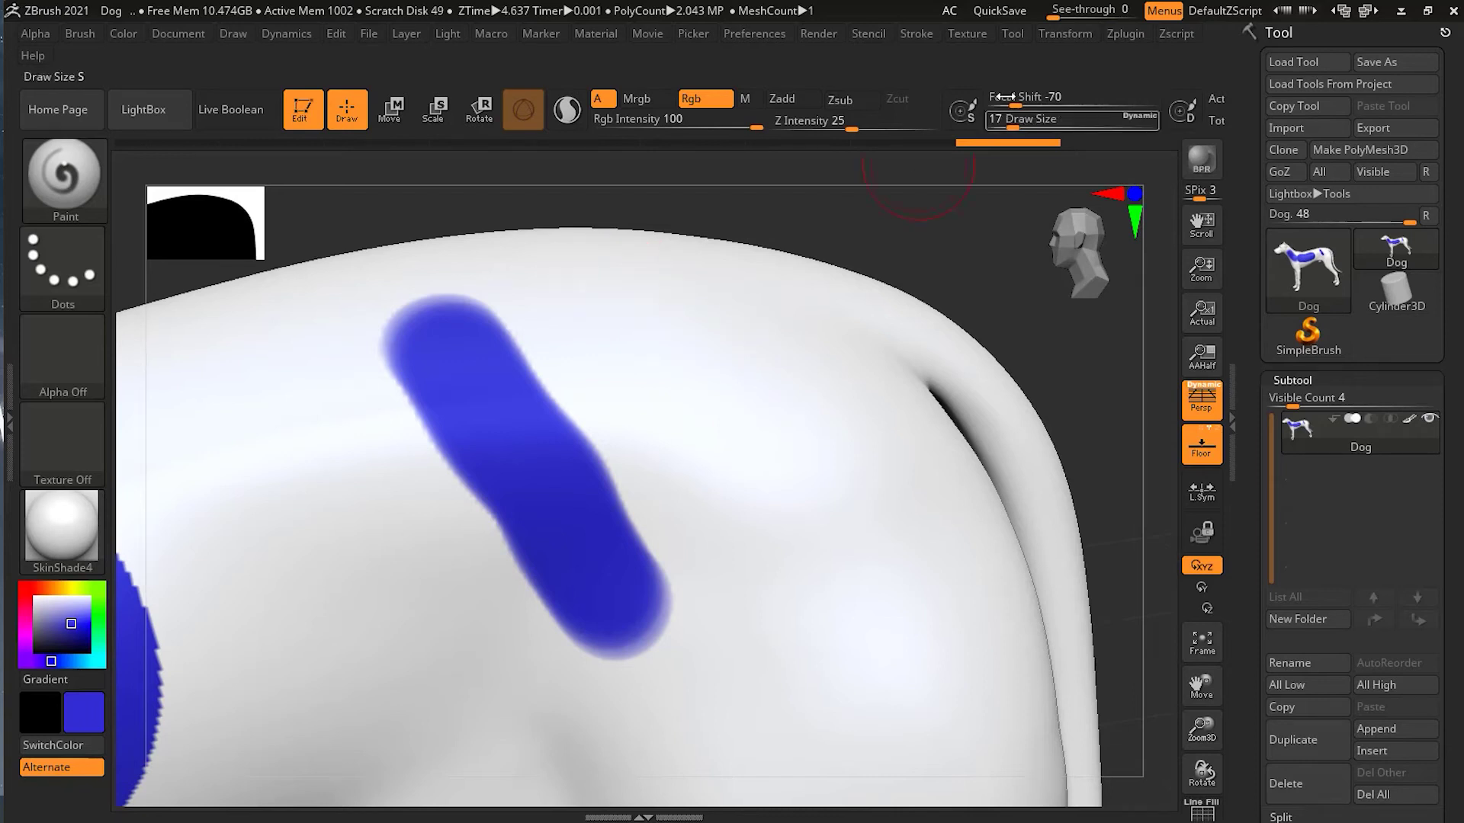
pyautogui.moveTo(629, 294)
pyautogui.mouseDown()
pyautogui.moveTo(735, 473)
pyautogui.moveTo(797, 537)
pyautogui.mouseUp()
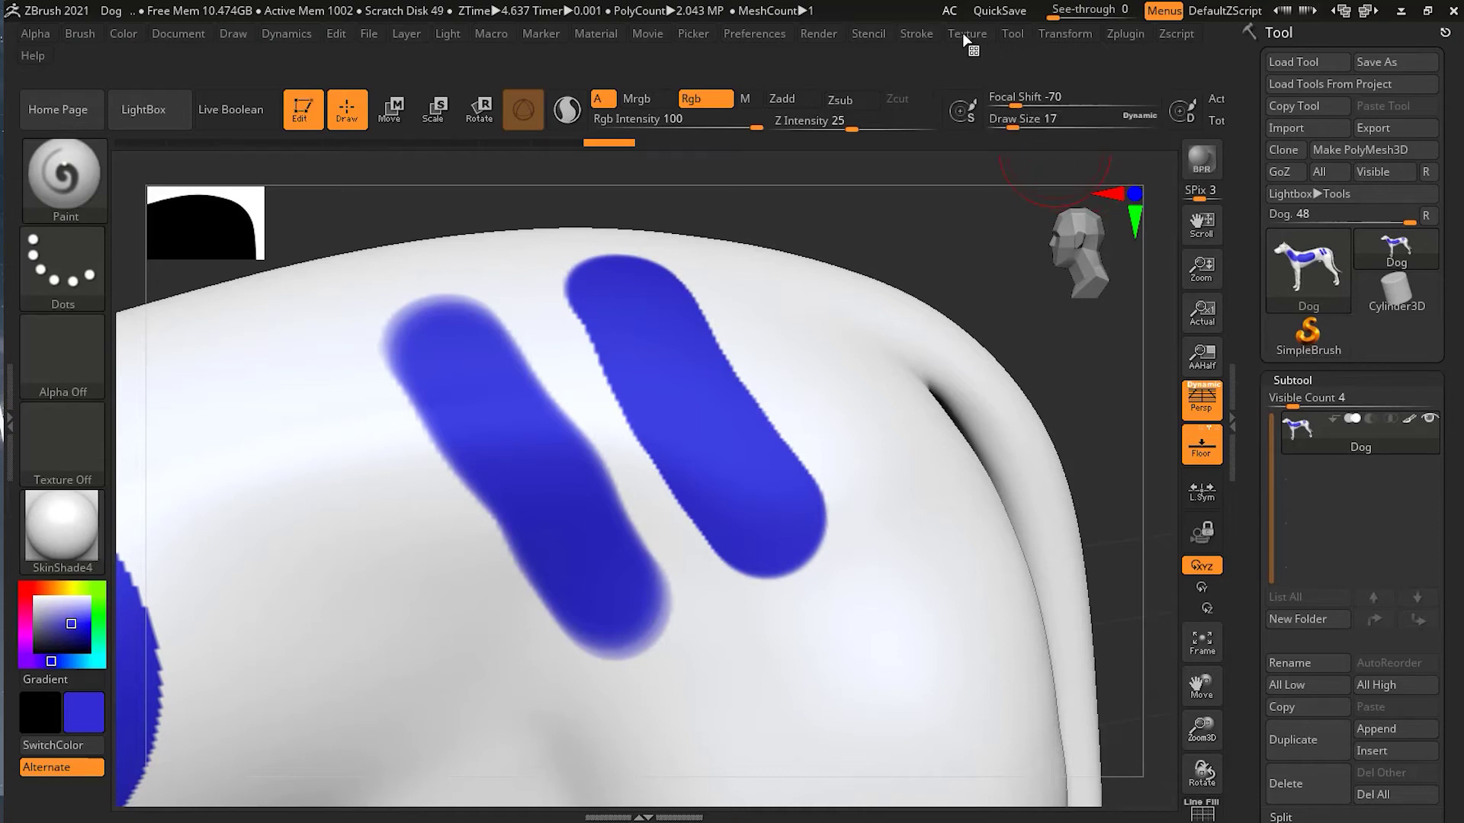
# Step: Set the Lazy Mouse LazyStep to 0.25 and the Focal Shift to 0
pyautogui.click(923, 34)
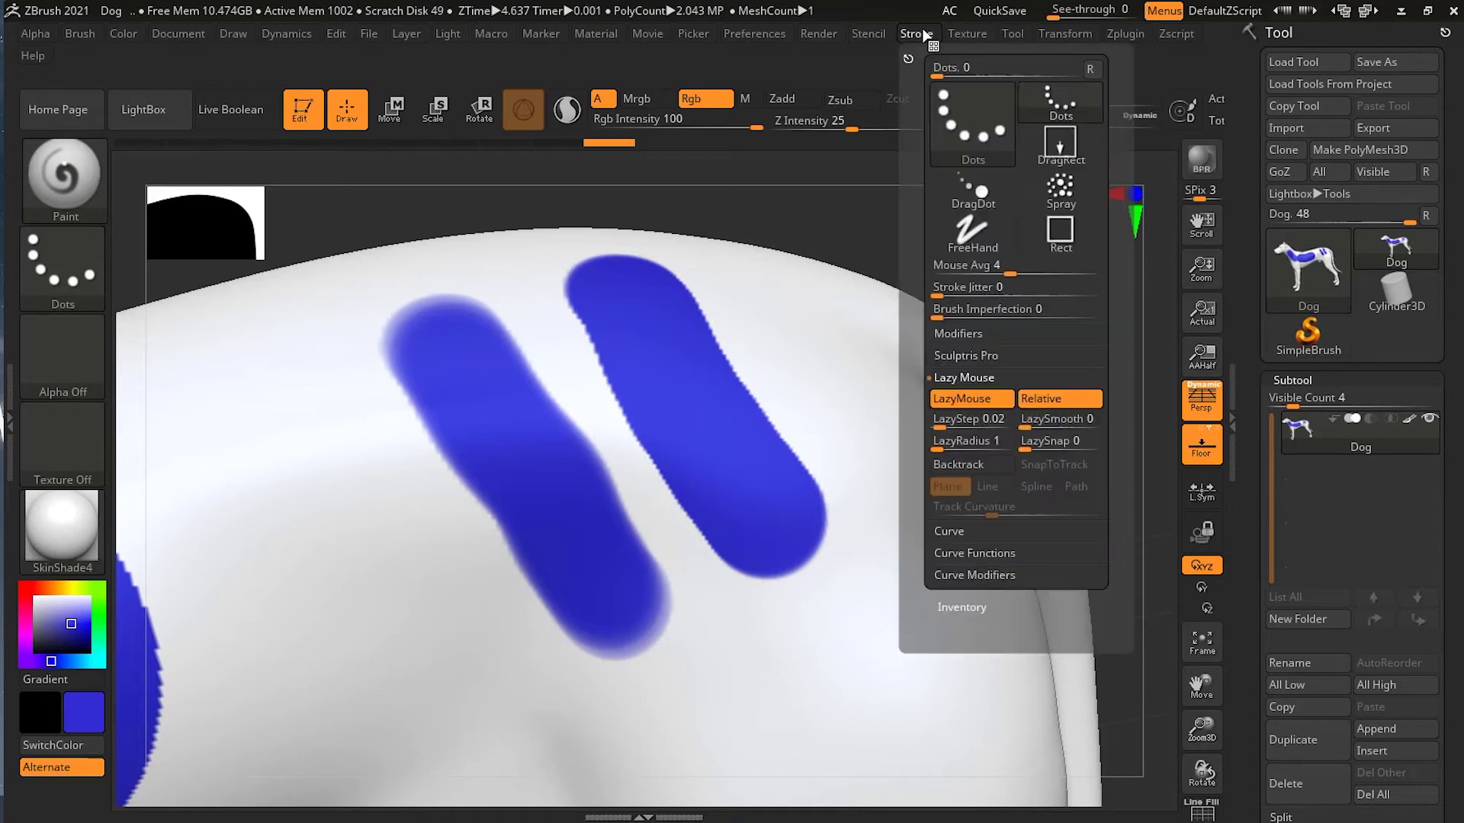
pyautogui.click(969, 420)
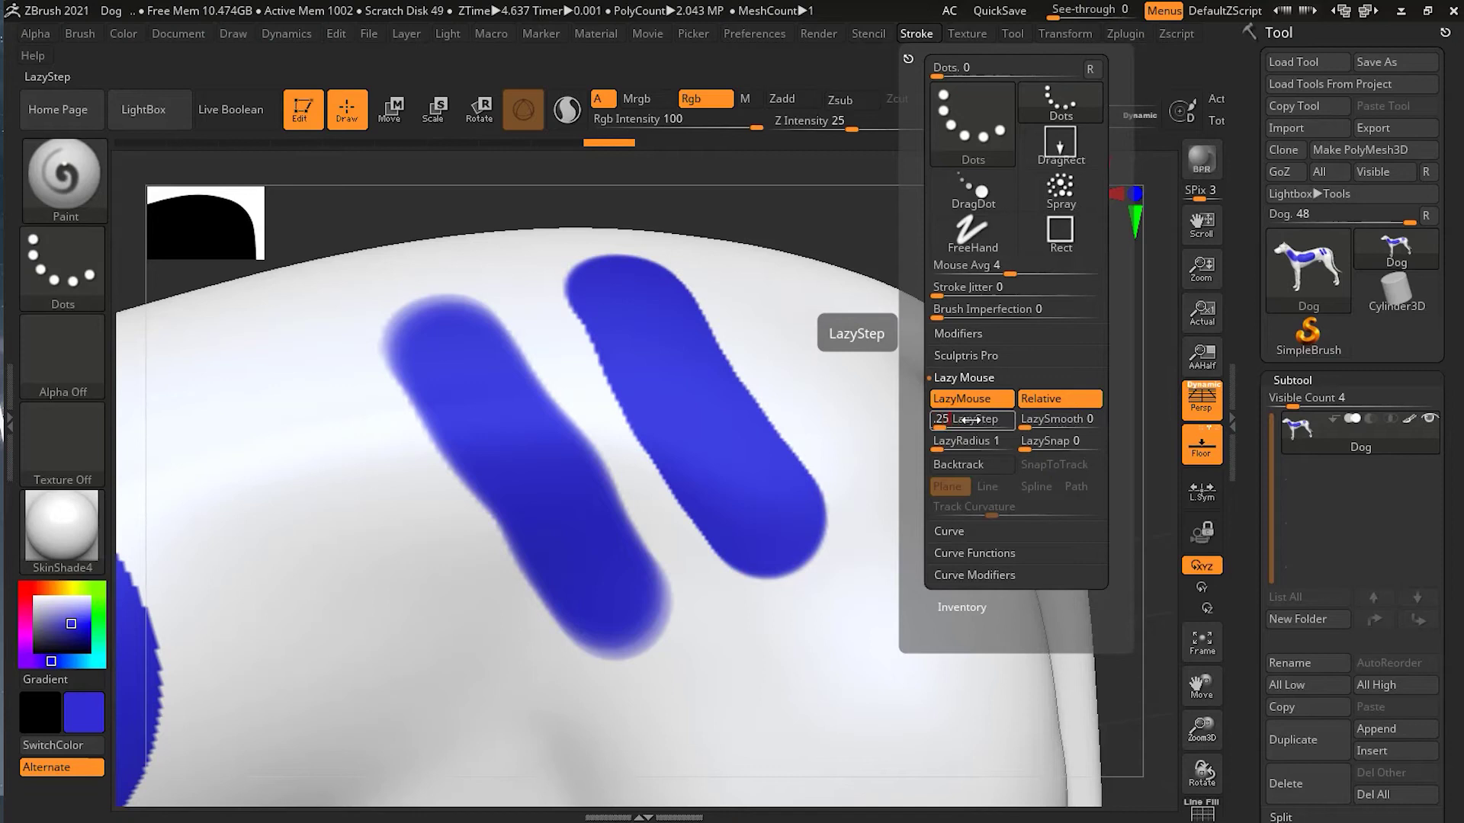
pyautogui.press('Return')
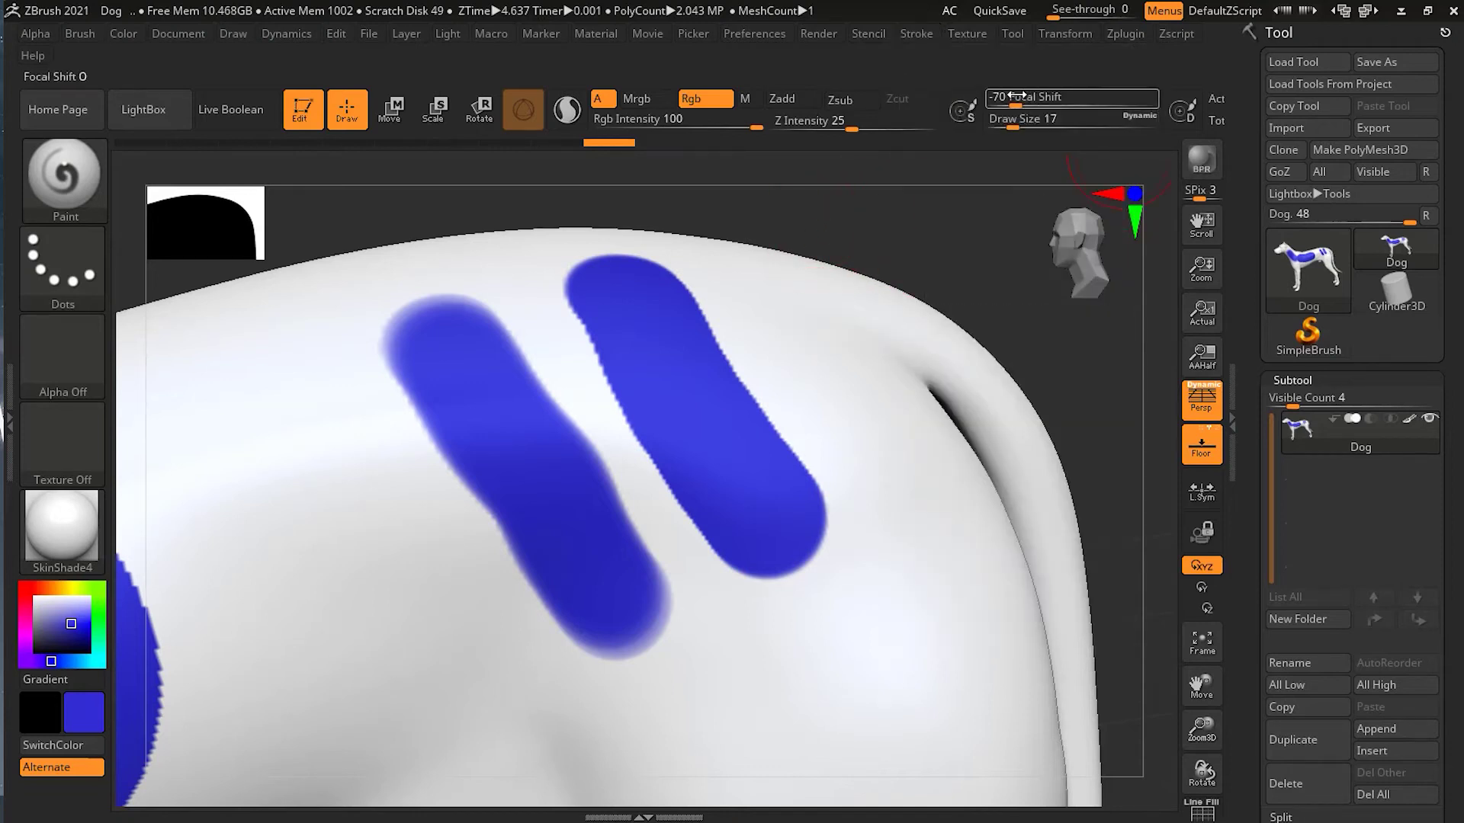
pyautogui.click(999, 97)
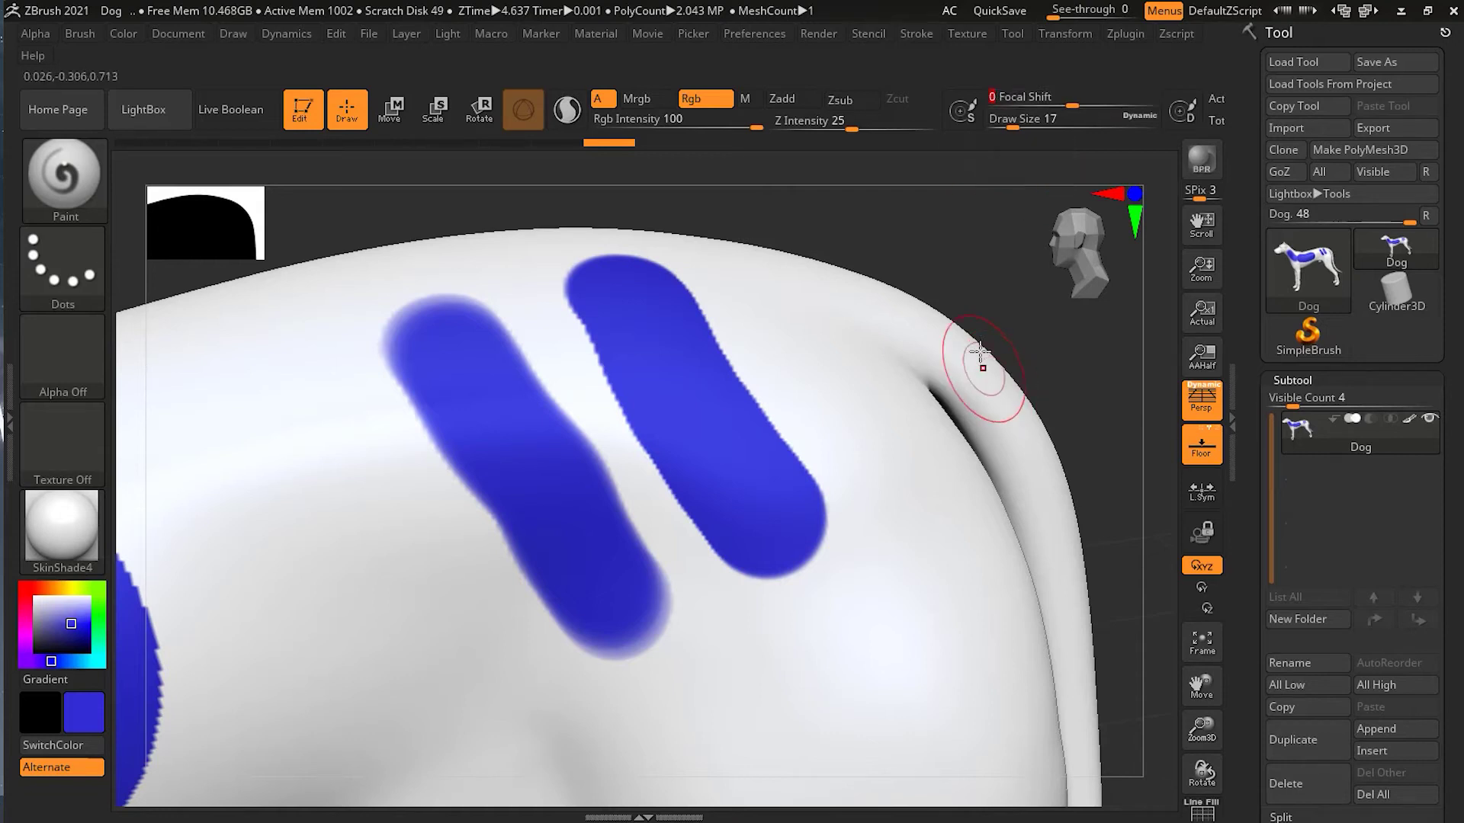
# Step: Paint a soft-edged blue patch on the dog's upper hind leg below the diagonal strokes
pyautogui.keyDown('alt'); pyautogui.moveTo(935, 273); pyautogui.dragTo(885, 466); pyautogui.keyUp('alt')
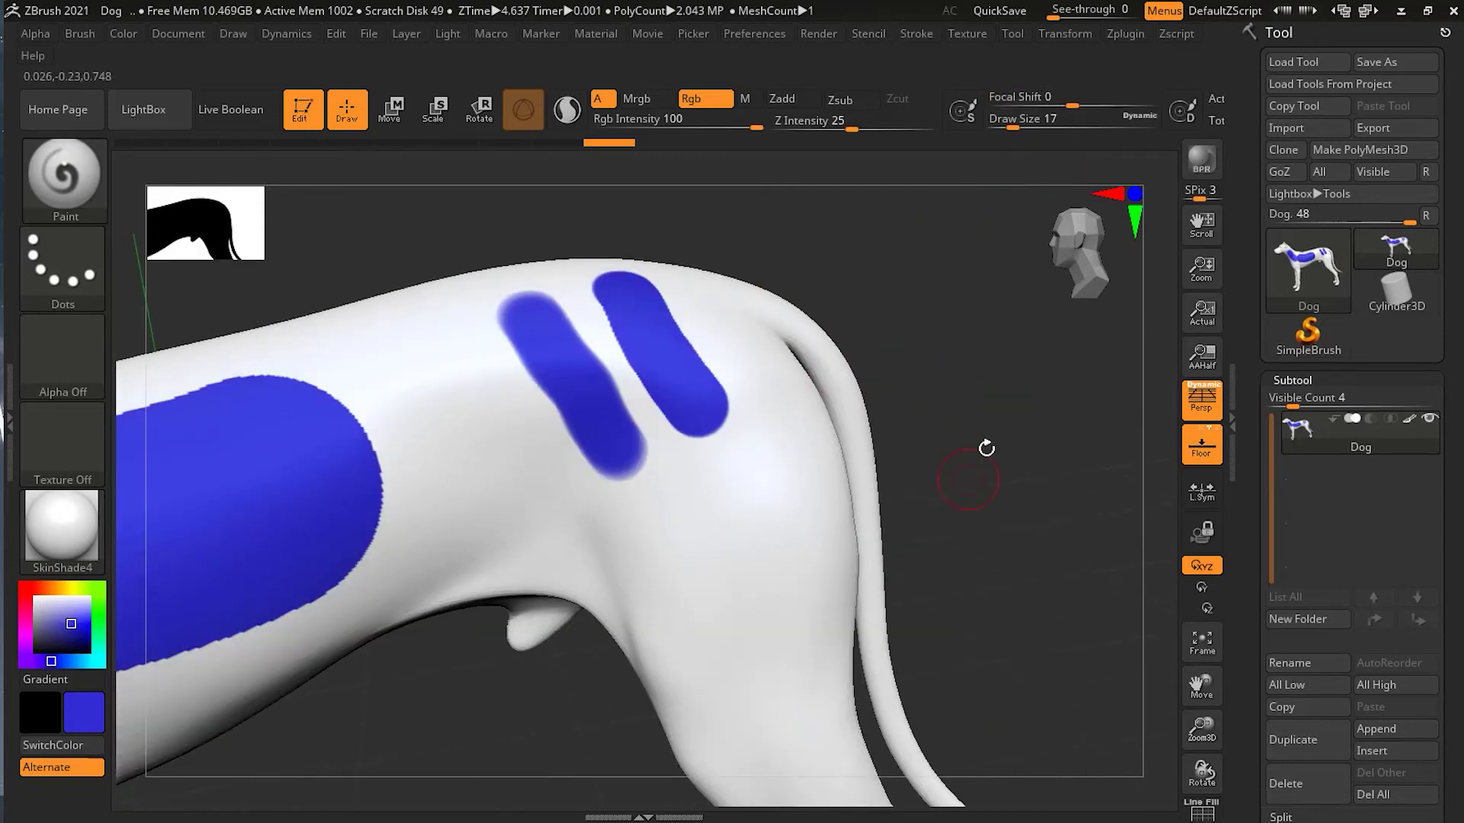
pyautogui.keyDown('alt'); pyautogui.moveTo(1010, 408); pyautogui.dragTo(1059, 373); pyautogui.keyUp('alt')
pyautogui.moveTo(745, 450)
pyautogui.mouseDown()
pyautogui.moveTo(755, 503)
pyautogui.moveTo(836, 628)
pyautogui.moveTo(795, 442)
pyautogui.moveTo(771, 496)
pyautogui.moveTo(788, 490)
pyautogui.moveTo(793, 636)
pyautogui.moveTo(794, 460)
pyautogui.mouseUp()
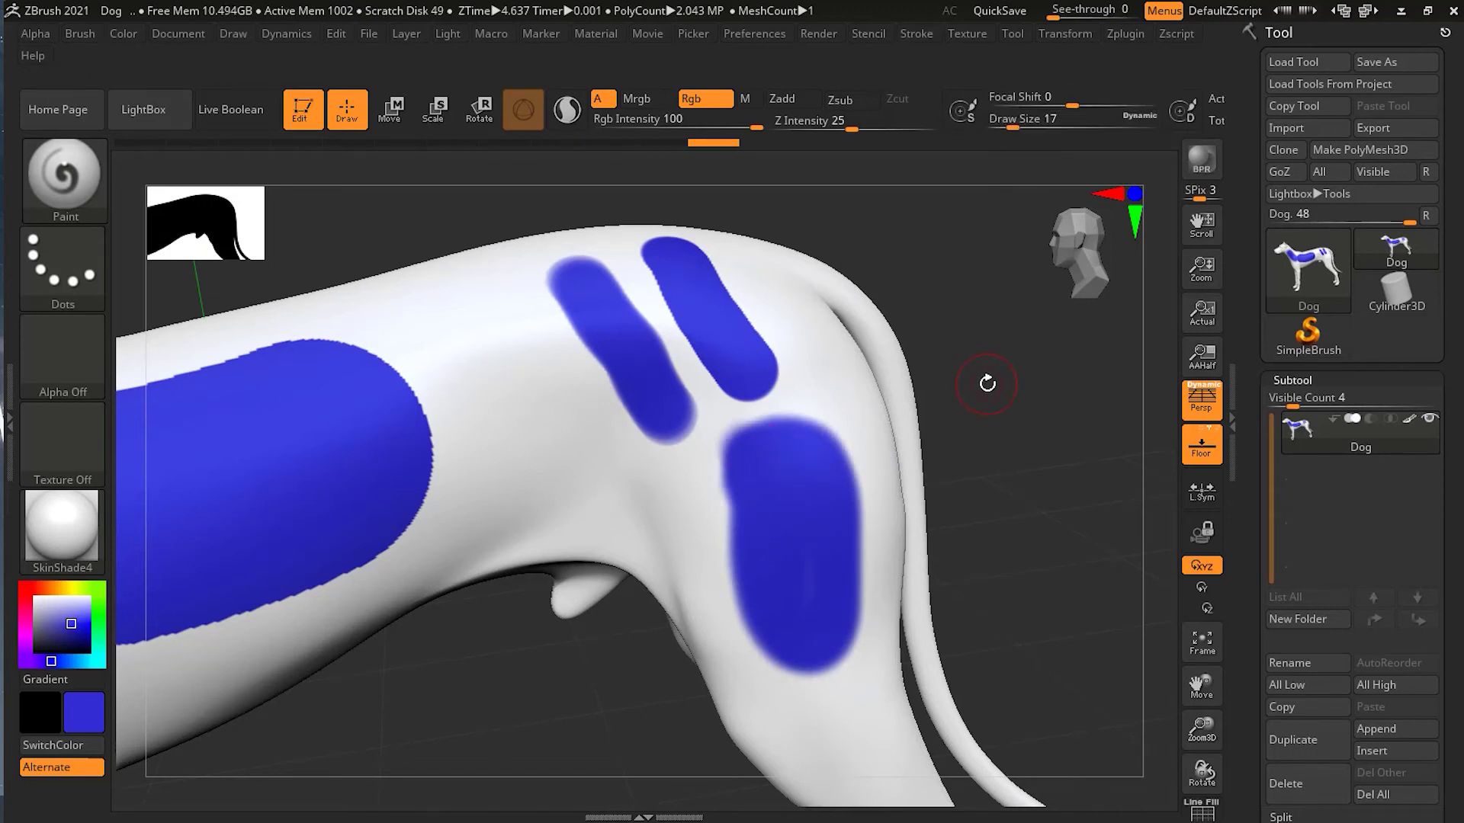
# Step: Undo all the blue paint on the dog's body and hindquarters
pyautogui.press('ctrl')
pyautogui.hotkey('ctrl', 'z')
pyautogui.hotkey('ctrl', 'z')
pyautogui.hotkey('ctrl', 'z')
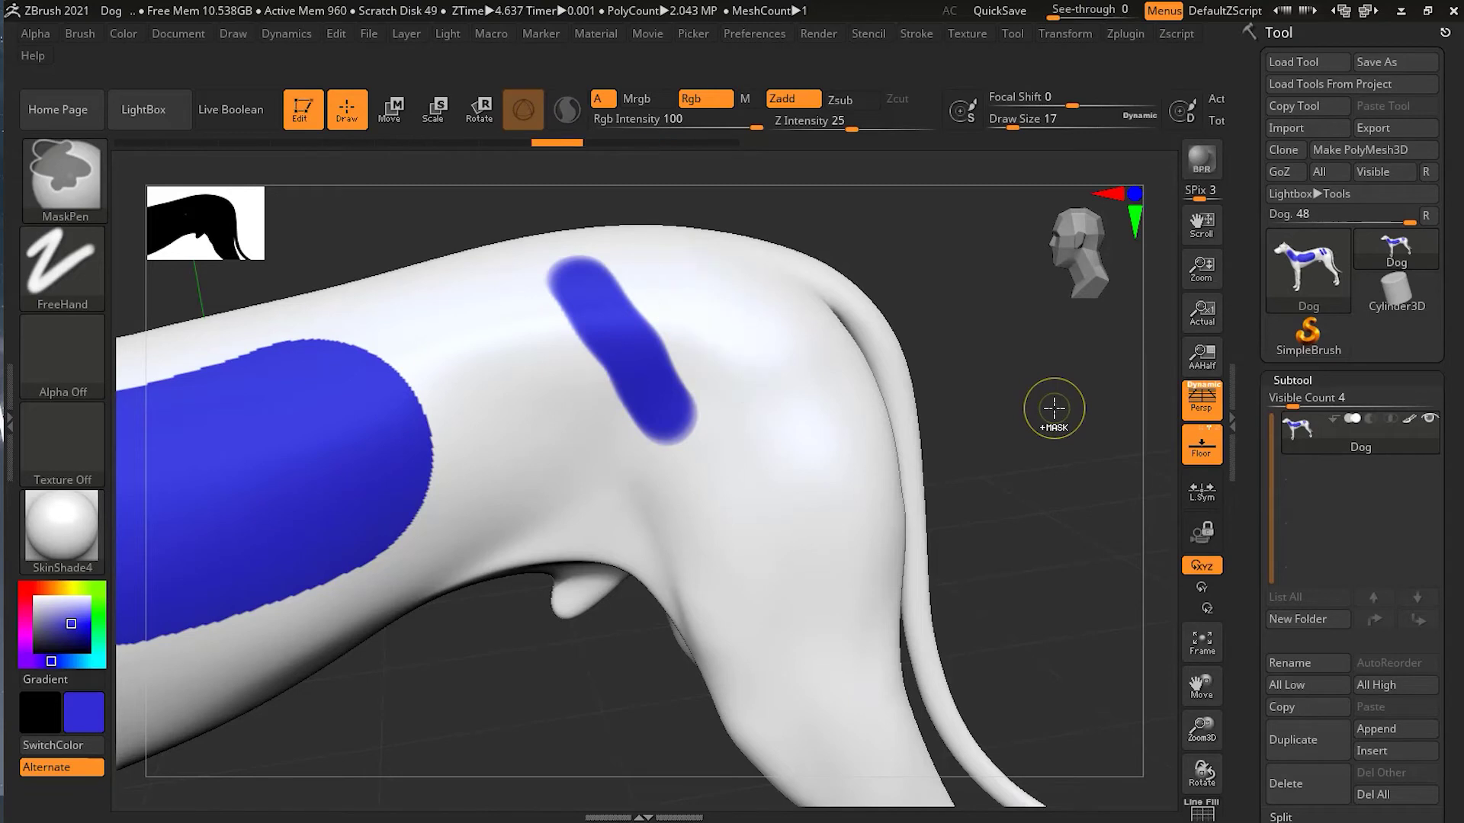
pyautogui.hotkey('ctrl', 'z')
pyautogui.hotkey('ctrl', 'z')
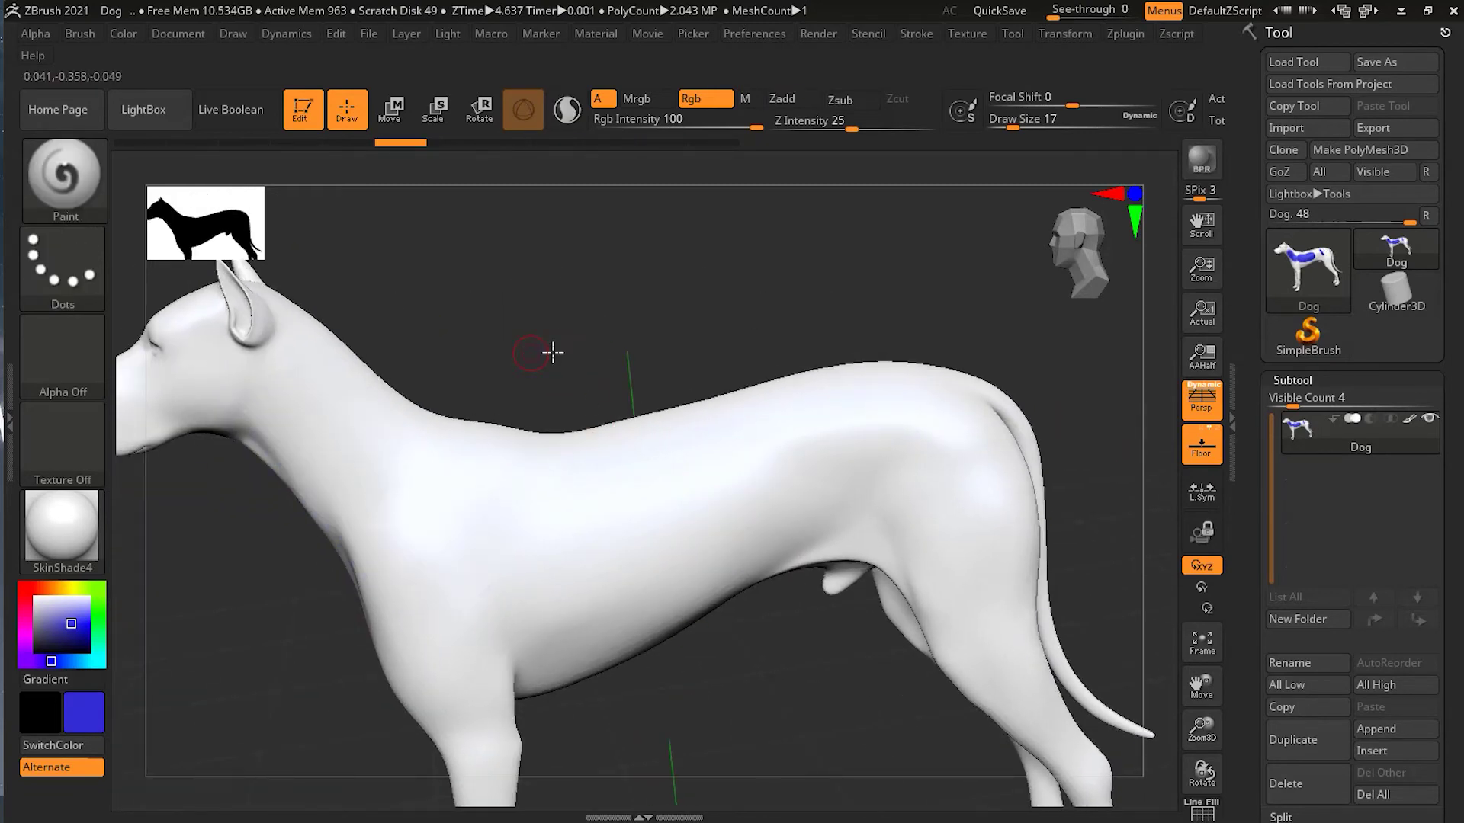
# Step: Change the secondary color from black to dark green
pyautogui.keyDown('alt'); pyautogui.moveTo(553, 352); pyautogui.dragTo(654, 353); pyautogui.keyUp('alt')
pyautogui.keyDown('alt'); pyautogui.moveTo(569, 327); pyautogui.dragTo(839, 317); pyautogui.keyUp('alt')
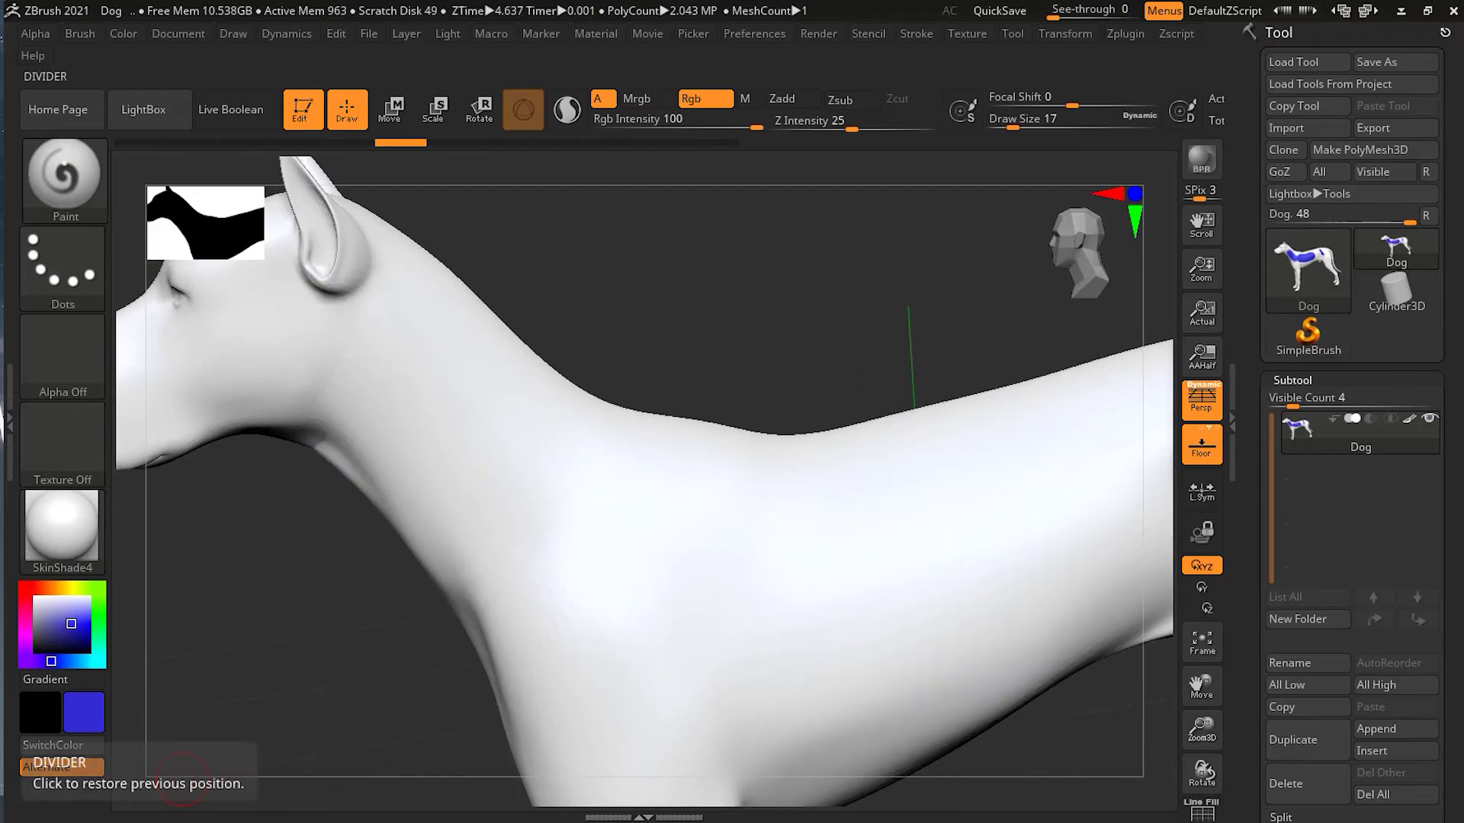
pyautogui.moveTo(324, 643)
pyautogui.mouseDown()
pyautogui.moveTo(386, 562)
pyautogui.moveTo(310, 663)
pyautogui.mouseUp()
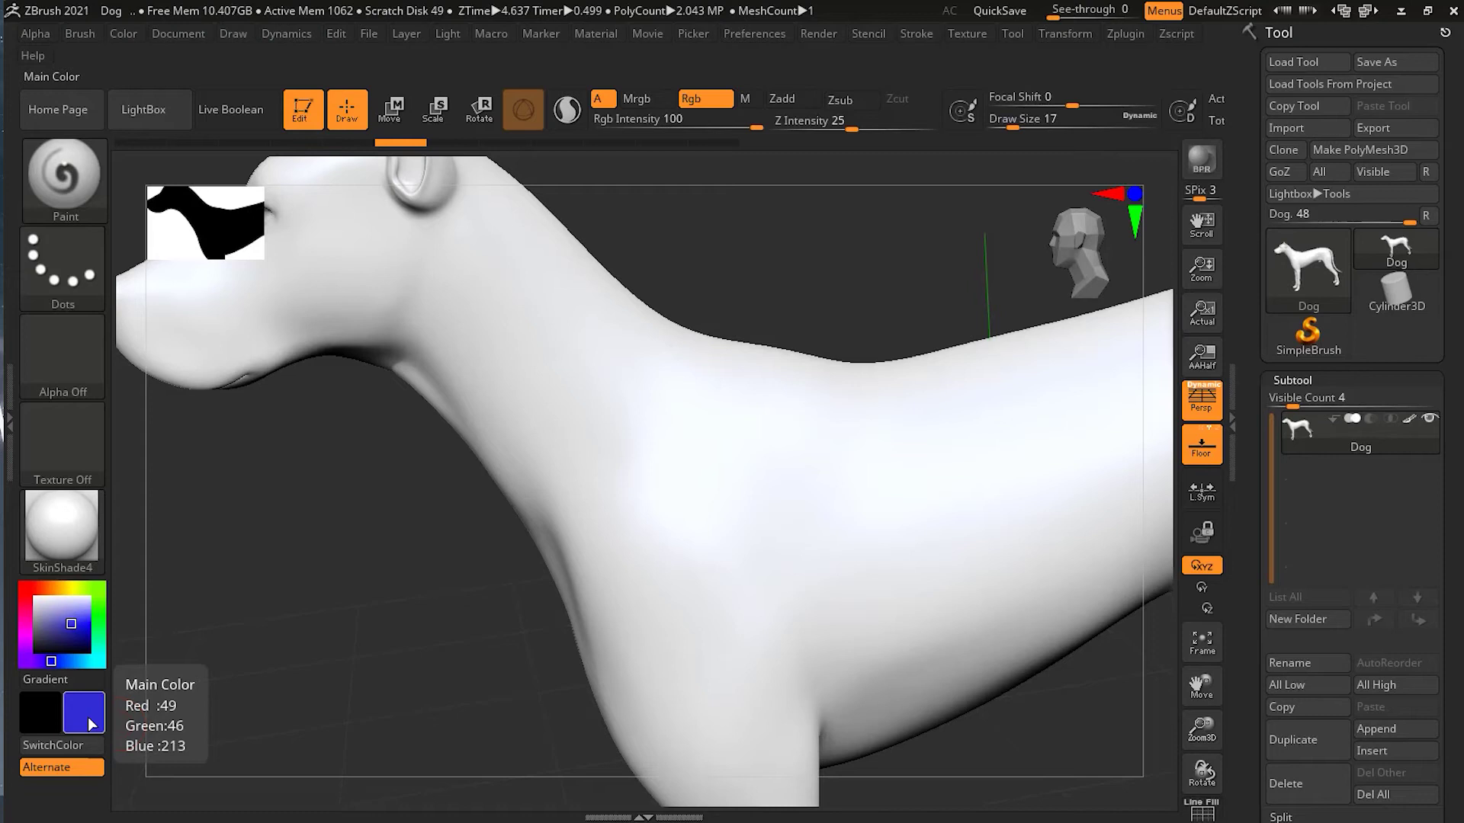
pyautogui.click(46, 717)
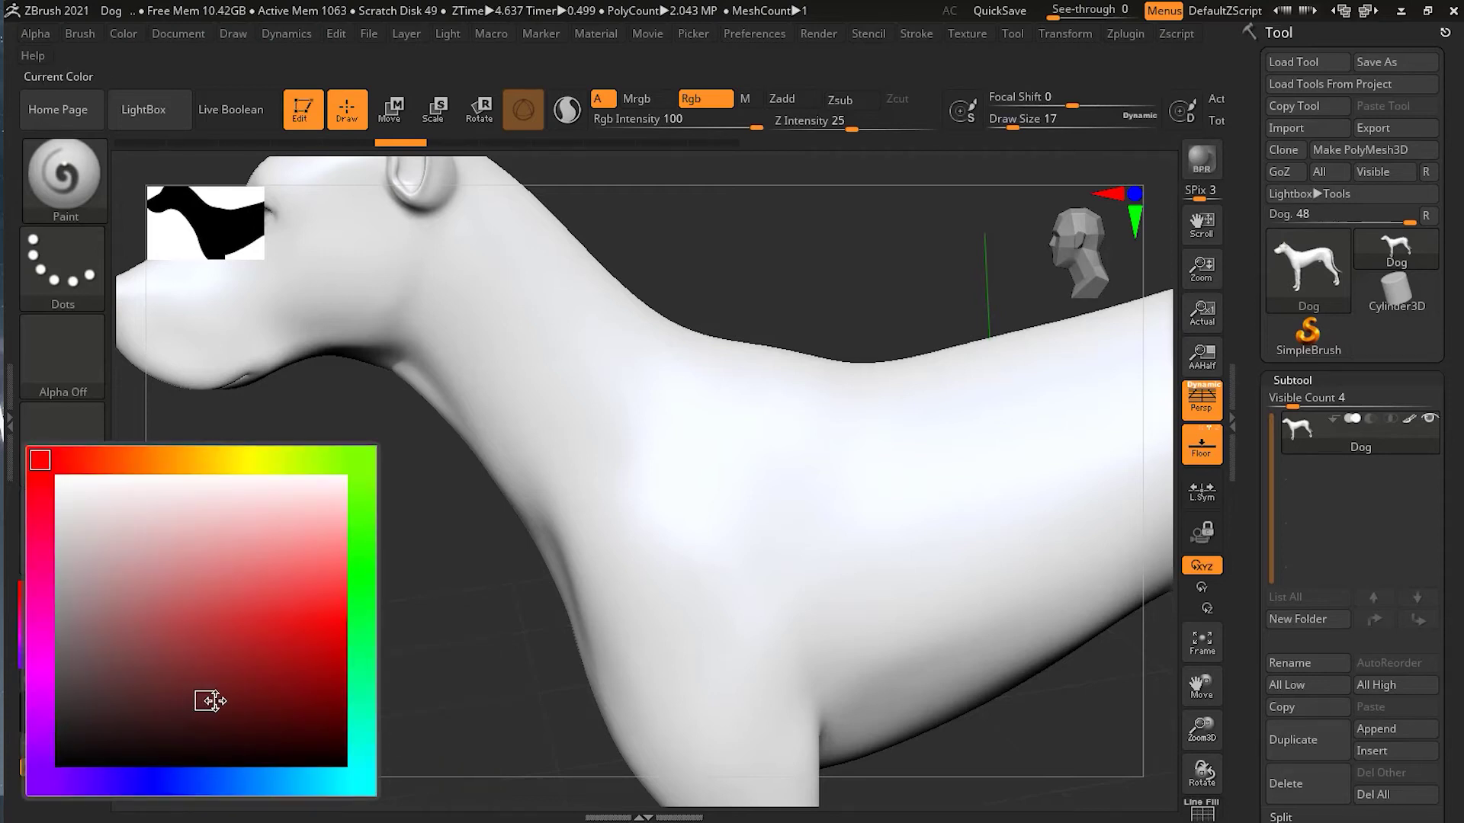
pyautogui.click(301, 607)
pyautogui.click(363, 551)
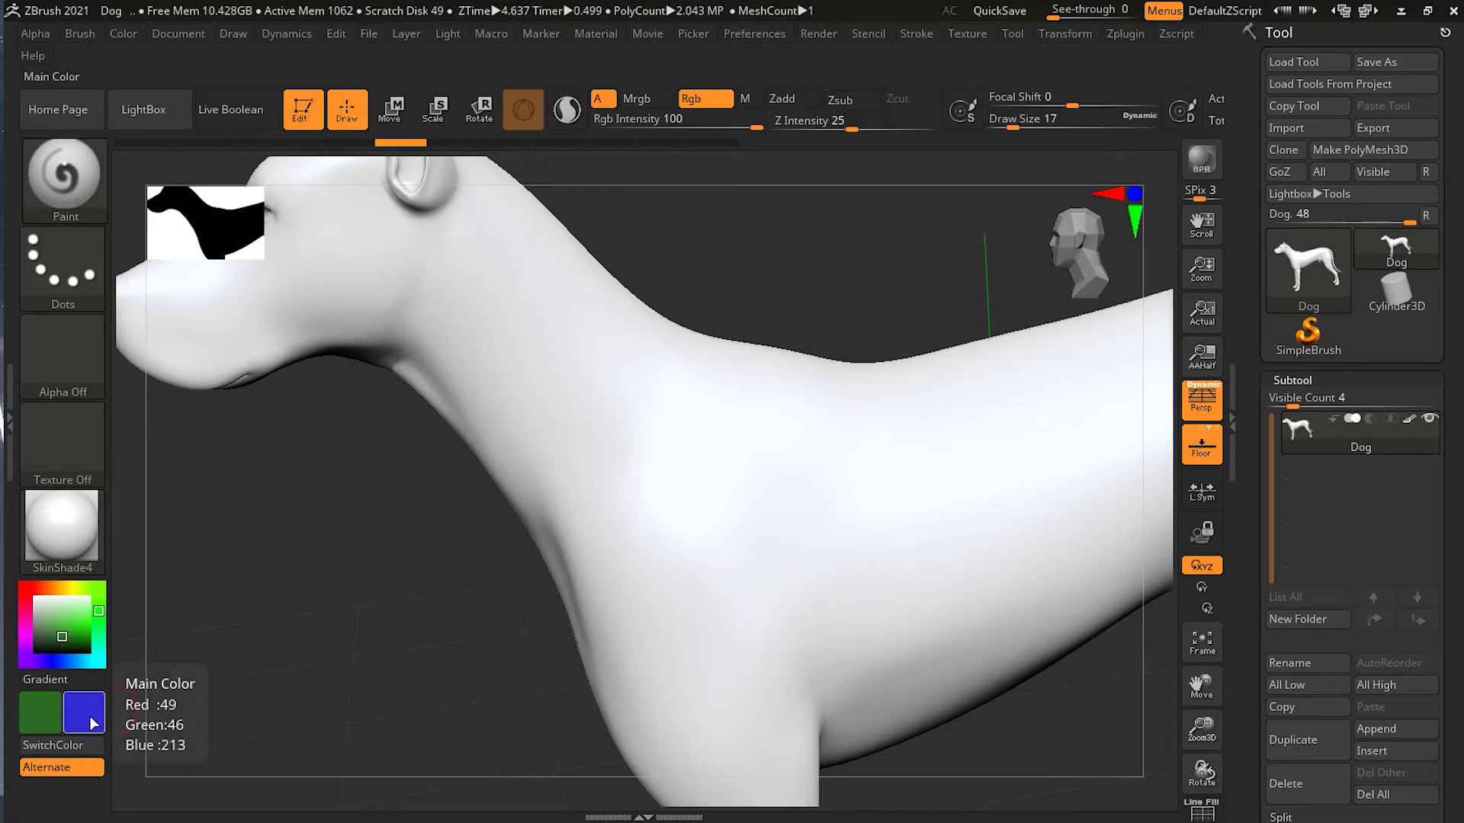
# Step: Paint overlapping strokes on the dog's neck and shoulder, alternating between the blue main color and the green secondary color
pyautogui.moveTo(89, 715)
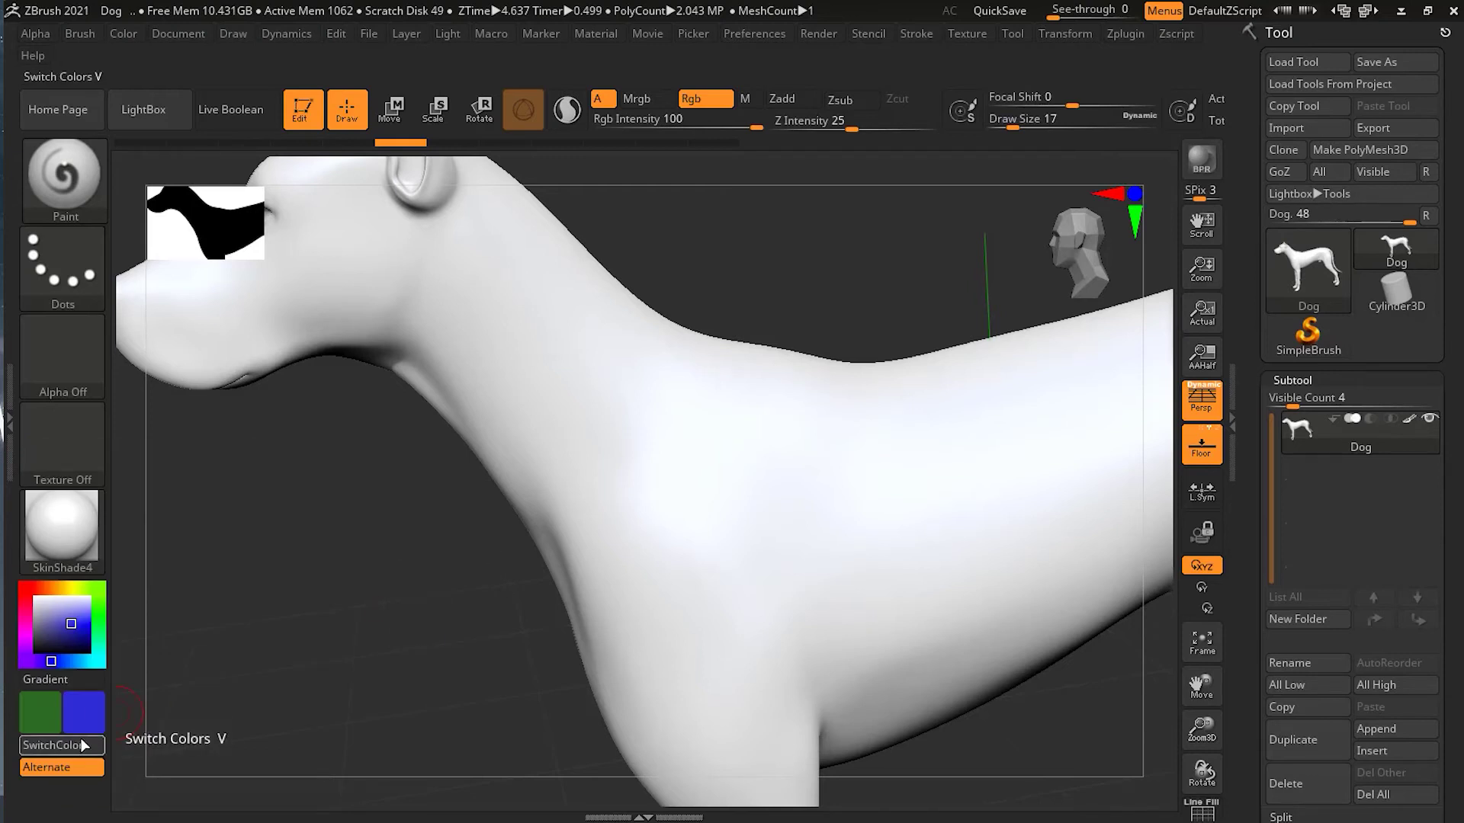
pyautogui.moveTo(513, 336)
pyautogui.mouseDown()
pyautogui.moveTo(592, 412)
pyautogui.moveTo(666, 542)
pyautogui.moveTo(572, 318)
pyautogui.moveTo(663, 500)
pyautogui.moveTo(622, 418)
pyautogui.moveTo(630, 398)
pyautogui.mouseUp()
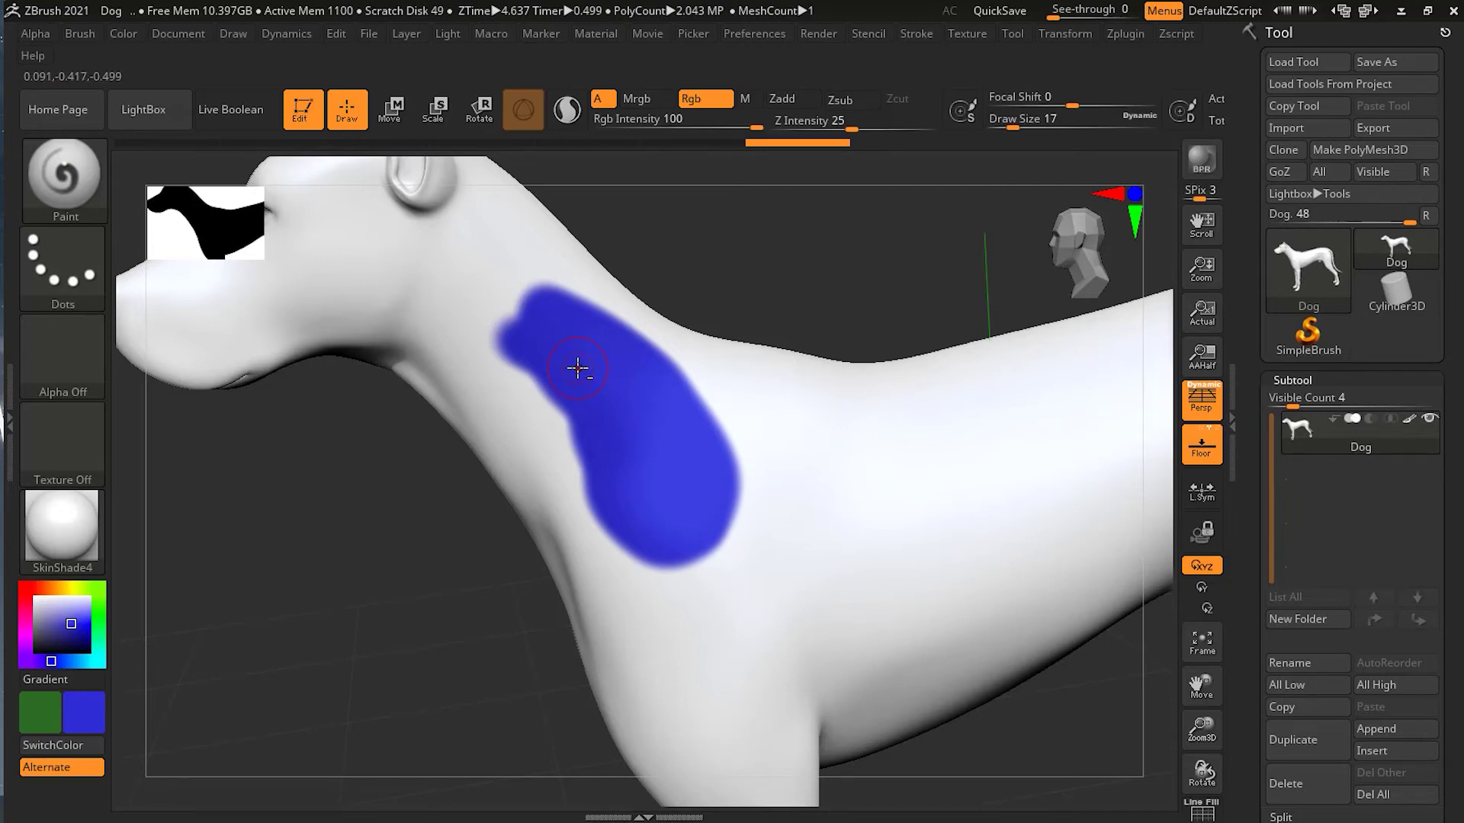
pyautogui.moveTo(579, 368)
pyautogui.mouseDown()
pyautogui.moveTo(689, 510)
pyautogui.moveTo(648, 457)
pyautogui.moveTo(678, 633)
pyautogui.moveTo(657, 514)
pyautogui.mouseUp()
pyautogui.moveTo(699, 592)
pyautogui.mouseDown()
pyautogui.moveTo(670, 502)
pyautogui.moveTo(759, 602)
pyautogui.moveTo(797, 620)
pyautogui.moveTo(656, 511)
pyautogui.moveTo(639, 477)
pyautogui.mouseUp()
pyautogui.moveTo(693, 529)
pyautogui.mouseDown()
pyautogui.moveTo(768, 595)
pyautogui.moveTo(752, 598)
pyautogui.moveTo(749, 523)
pyautogui.moveTo(797, 564)
pyautogui.moveTo(717, 453)
pyautogui.moveTo(869, 571)
pyautogui.moveTo(799, 536)
pyautogui.moveTo(828, 546)
pyautogui.mouseUp()
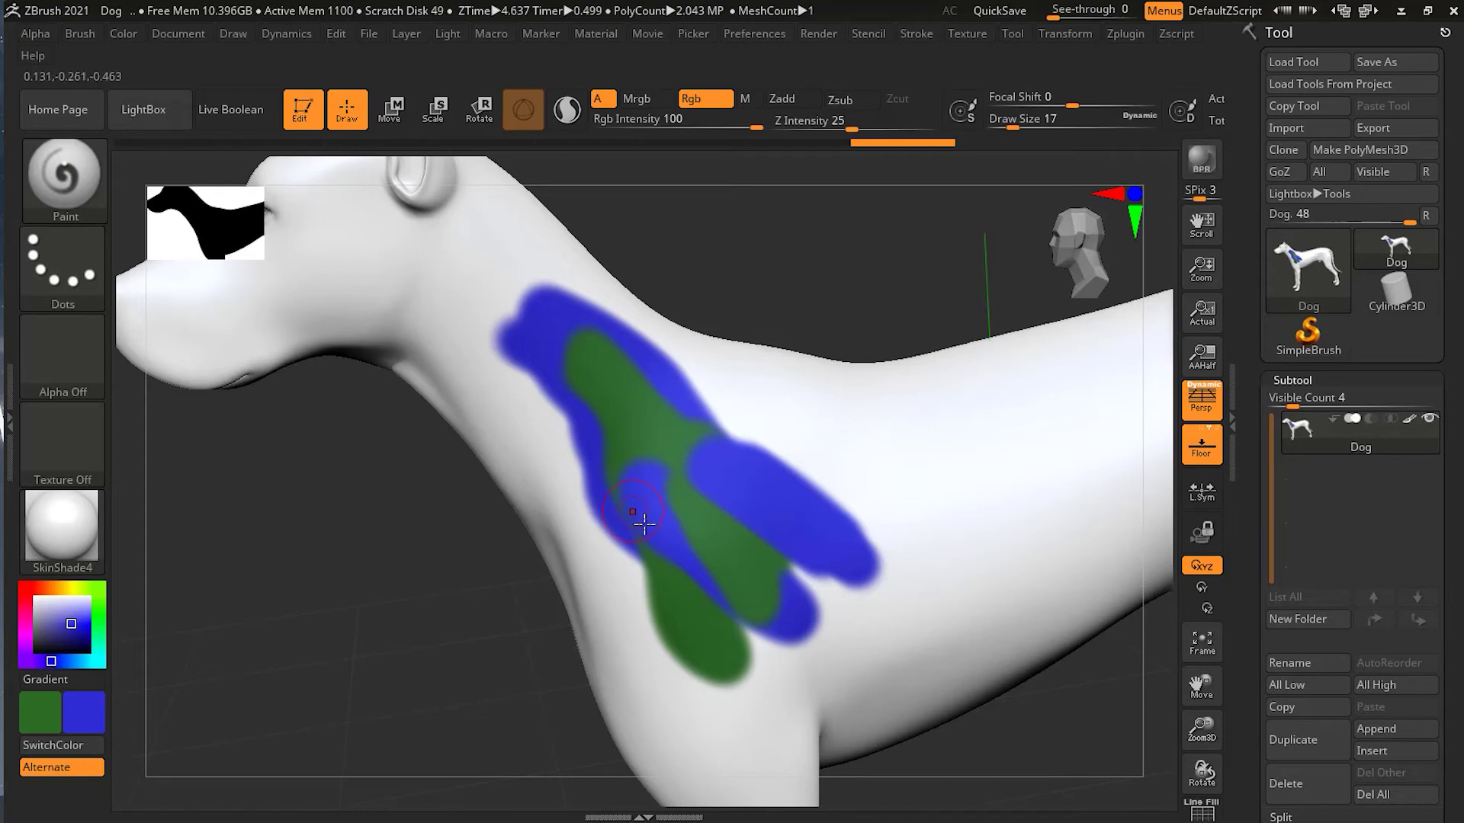
# Step: Paint a thin wavy blue line along the dog's flank and set the Draw Size to 31
pyautogui.moveTo(859, 405)
pyautogui.mouseDown(button='right')
pyautogui.moveTo(684, 326)
pyautogui.moveTo(529, 382)
pyautogui.moveTo(575, 496)
pyautogui.mouseUp(button='right')
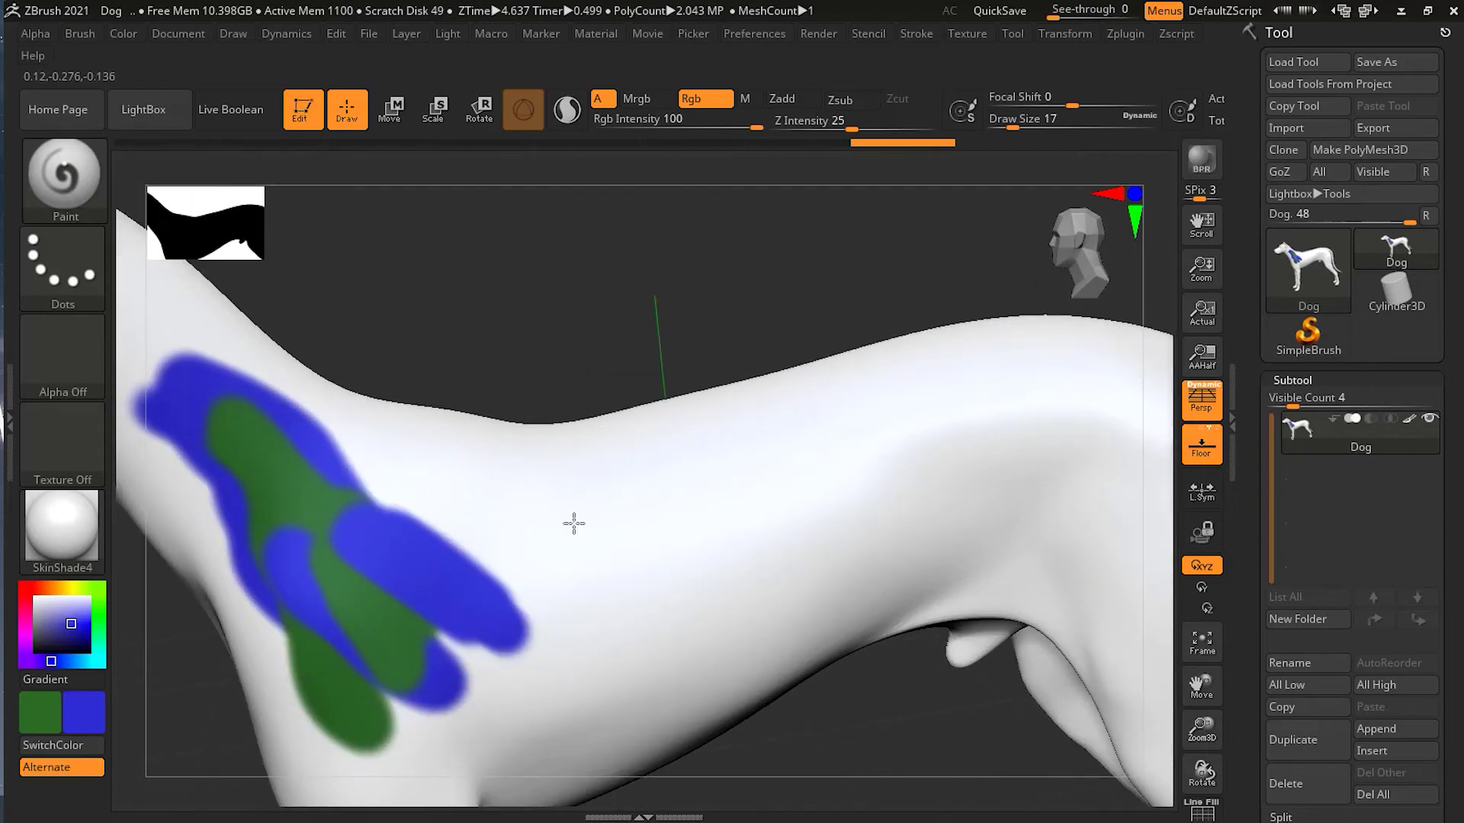
pyautogui.press('s')
pyautogui.moveTo(575, 524); pyautogui.dragTo(945, 453)
pyautogui.press('s')
pyautogui.moveTo(636, 479); pyautogui.dragTo(642, 475)
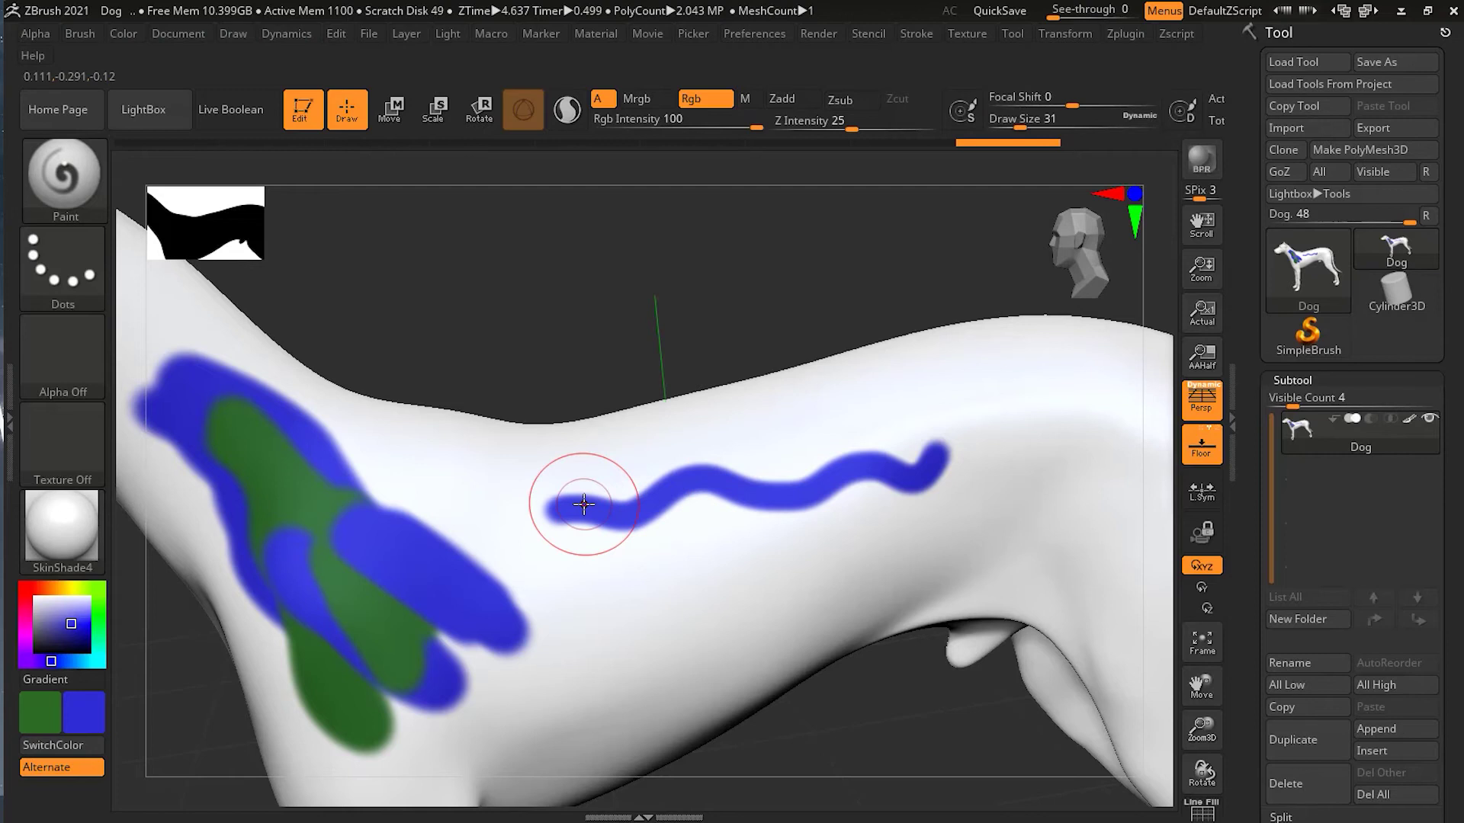
# Step: Use the Smooth brush to blur the wavy line on the flank and the blue and green strokes on the shoulder
pyautogui.press('shift')
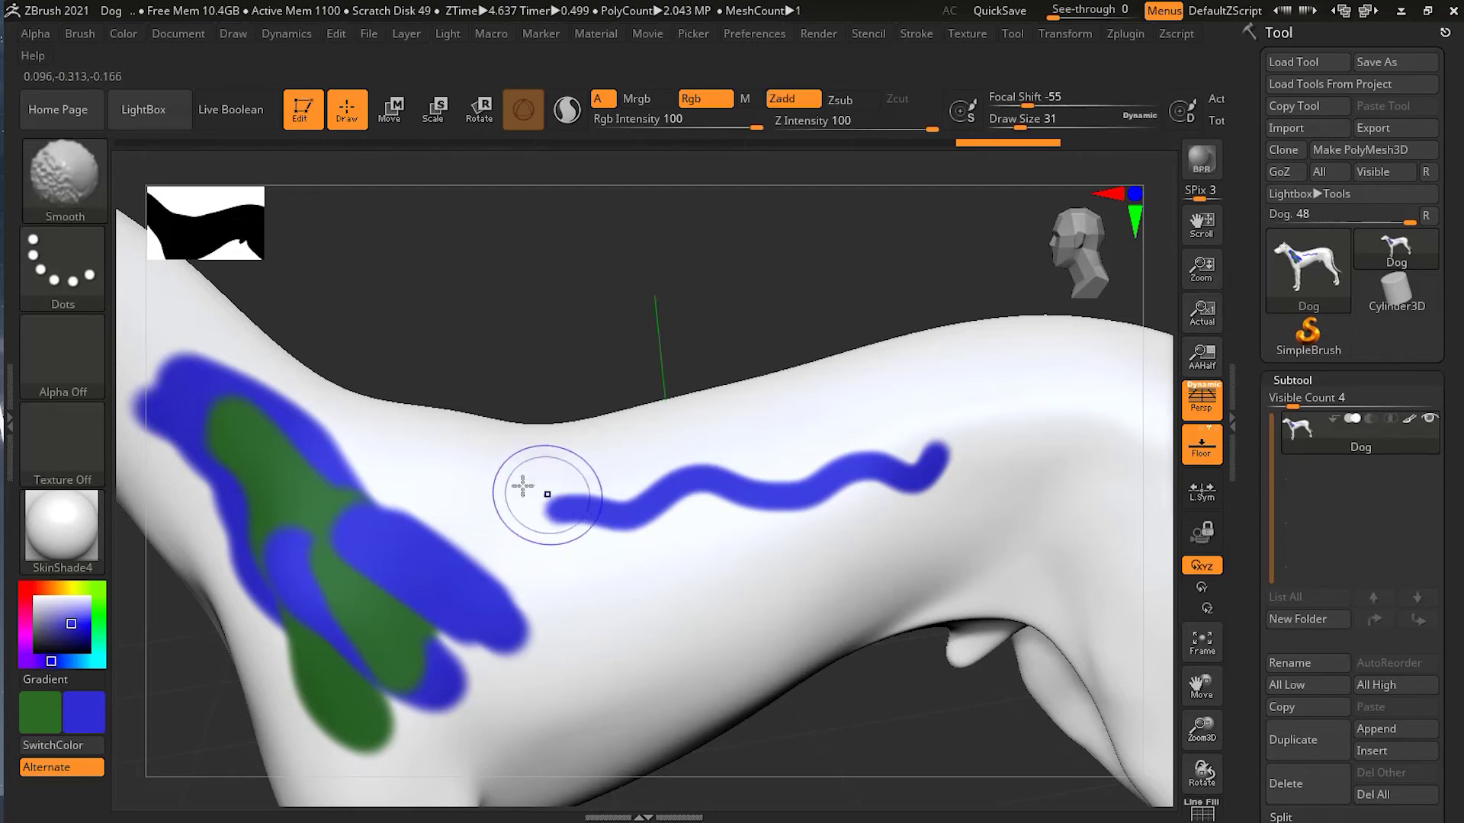
pyautogui.moveTo(539, 516)
pyautogui.keyDown('shift'); pyautogui.mouseDown()
pyautogui.moveTo(582, 537)
pyautogui.moveTo(694, 481)
pyautogui.moveTo(762, 501)
pyautogui.moveTo(892, 474)
pyautogui.moveTo(949, 439)
pyautogui.moveTo(856, 475)
pyautogui.moveTo(724, 479)
pyautogui.moveTo(549, 529)
pyautogui.moveTo(873, 502)
pyautogui.moveTo(677, 509)
pyautogui.moveTo(630, 535)
pyautogui.mouseUp(); pyautogui.keyUp('shift')
pyautogui.moveTo(379, 746)
pyautogui.keyDown('shift'); pyautogui.mouseDown()
pyautogui.moveTo(518, 602)
pyautogui.moveTo(317, 405)
pyautogui.moveTo(152, 374)
pyautogui.moveTo(183, 473)
pyautogui.moveTo(163, 405)
pyautogui.moveTo(279, 640)
pyautogui.moveTo(320, 646)
pyautogui.moveTo(248, 457)
pyautogui.moveTo(241, 481)
pyautogui.mouseUp(); pyautogui.keyUp('shift')
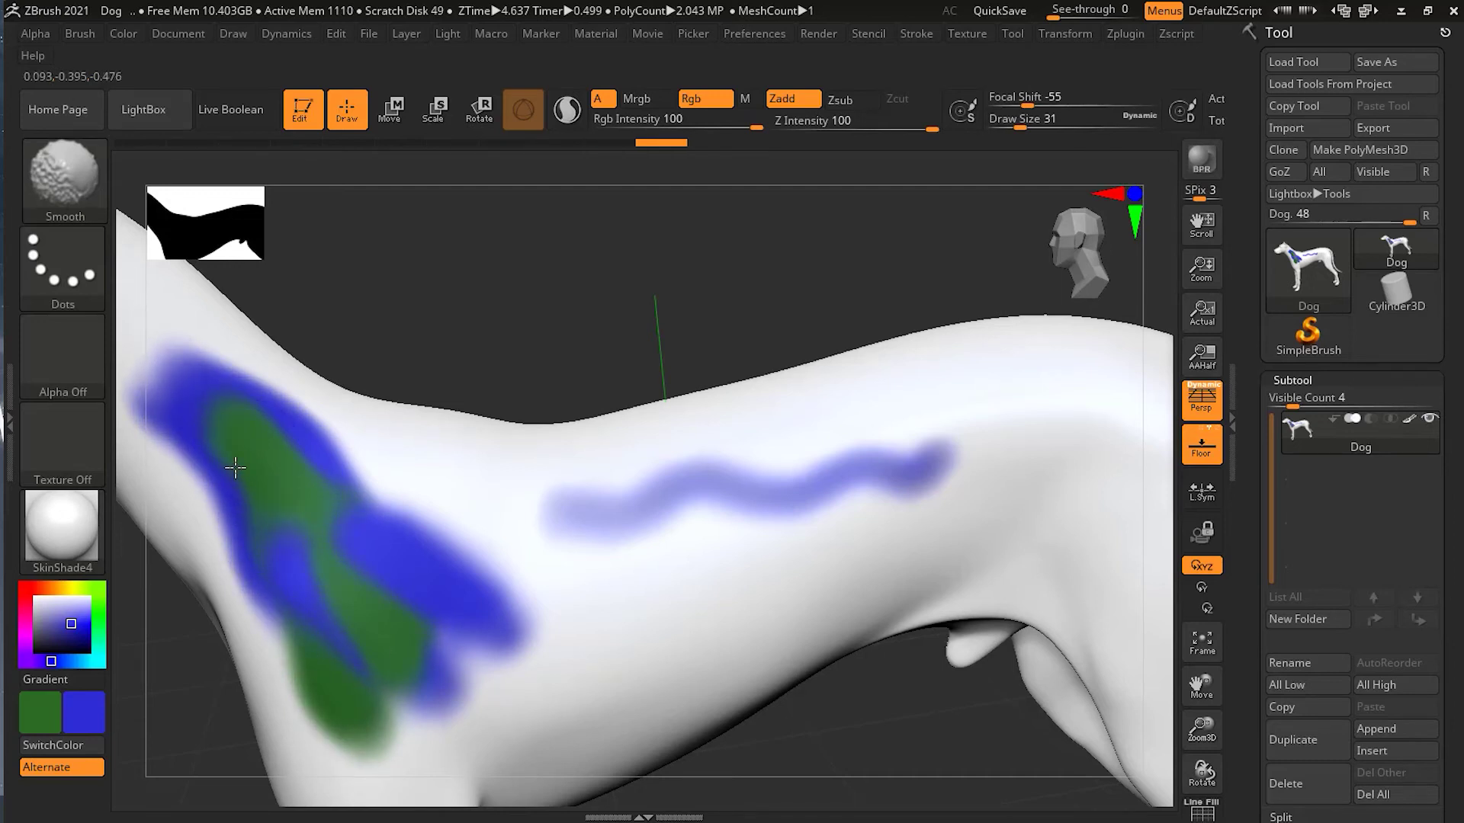
pyautogui.keyDown('shift'); pyautogui.moveTo(306, 600); pyautogui.dragTo(326, 624); pyautogui.keyUp('shift')
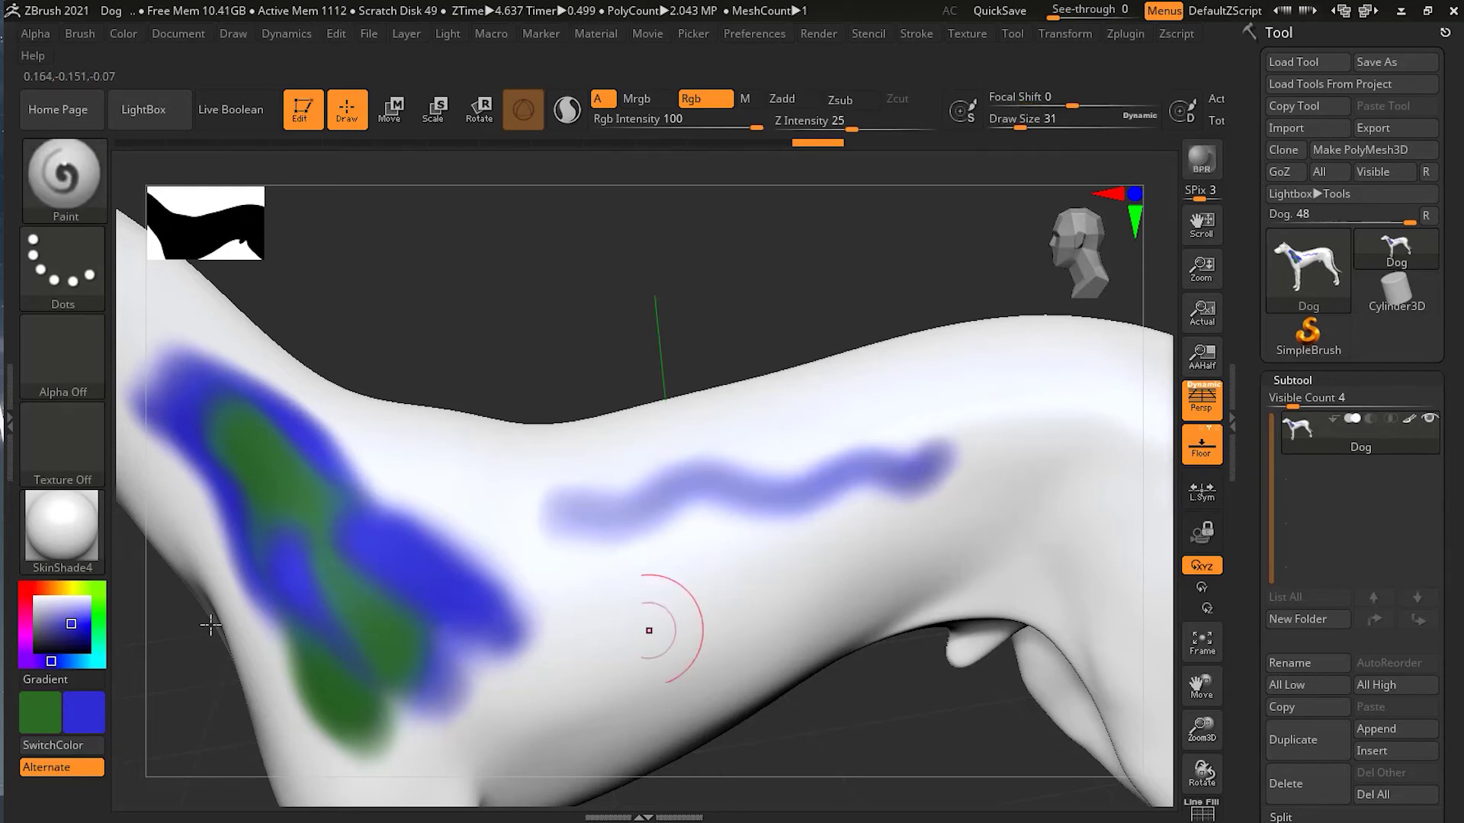
# Step: Paint a red stroke across the shoulder, switch the main color to light blue, and dab a patch over the overlapping strokes
pyautogui.click(20, 589)
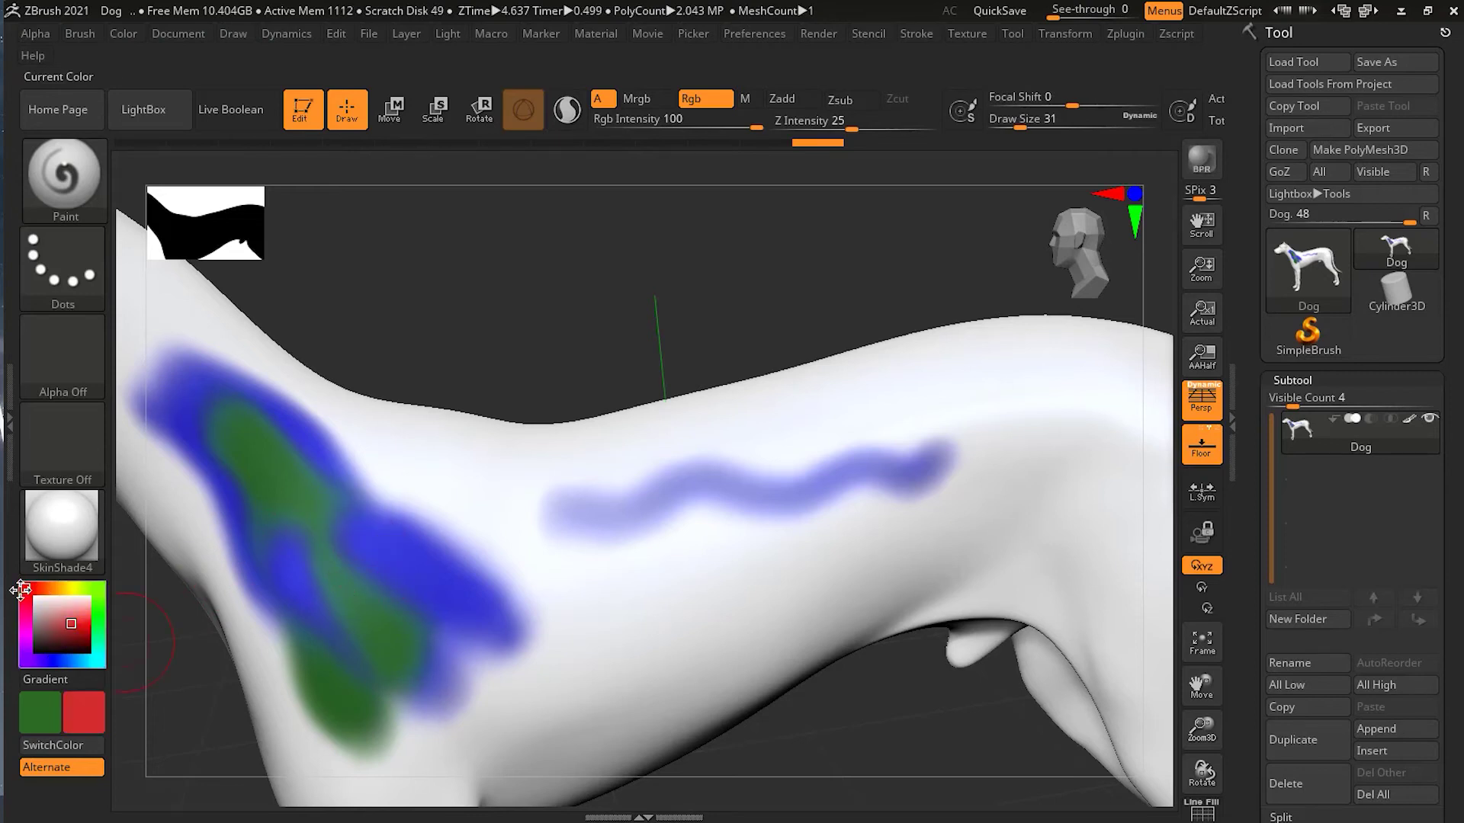
pyautogui.moveTo(366, 556); pyautogui.dragTo(622, 571)
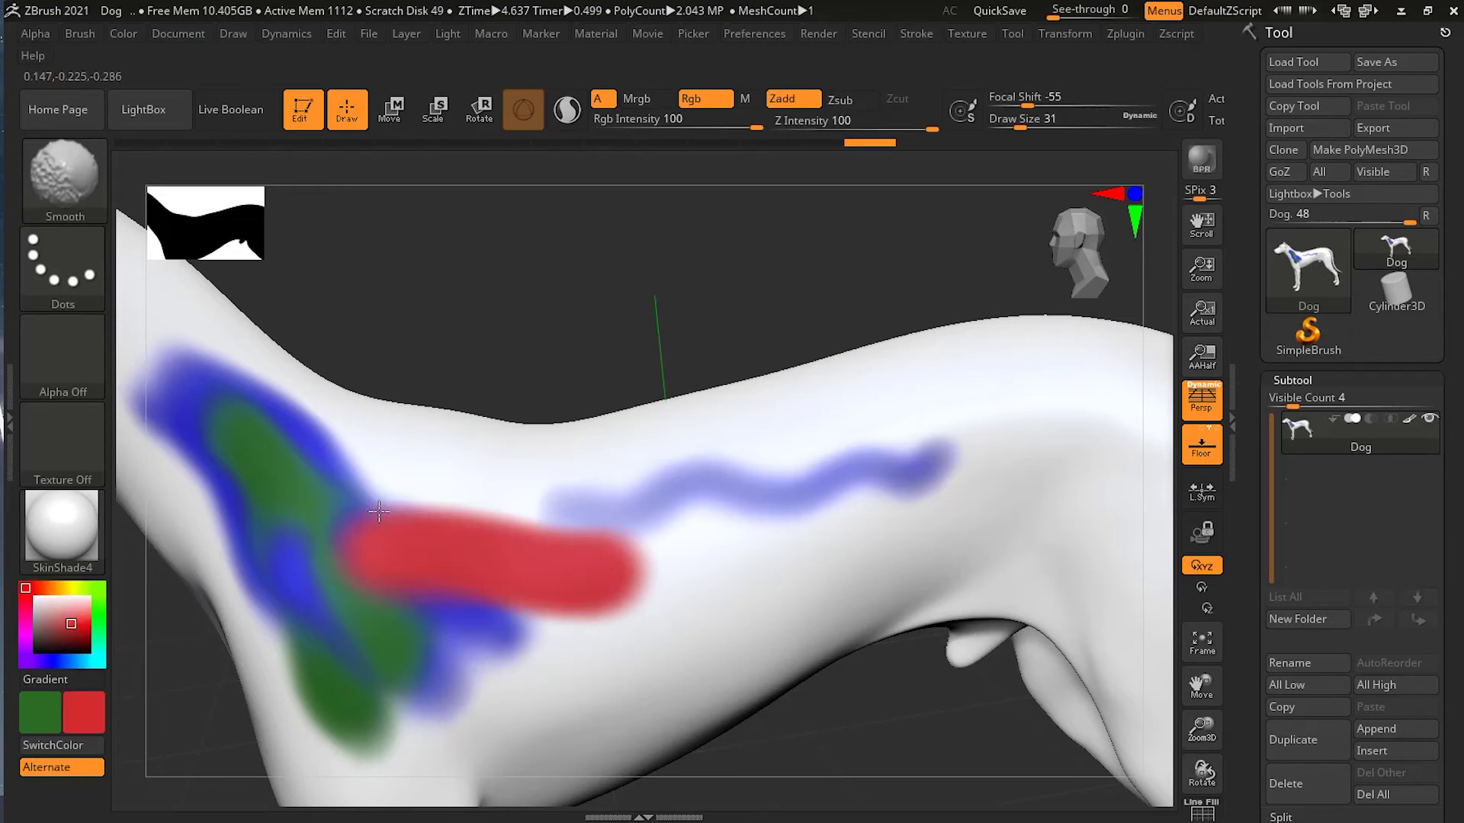
pyautogui.click(83, 660)
pyautogui.moveTo(431, 591); pyautogui.dragTo(402, 616)
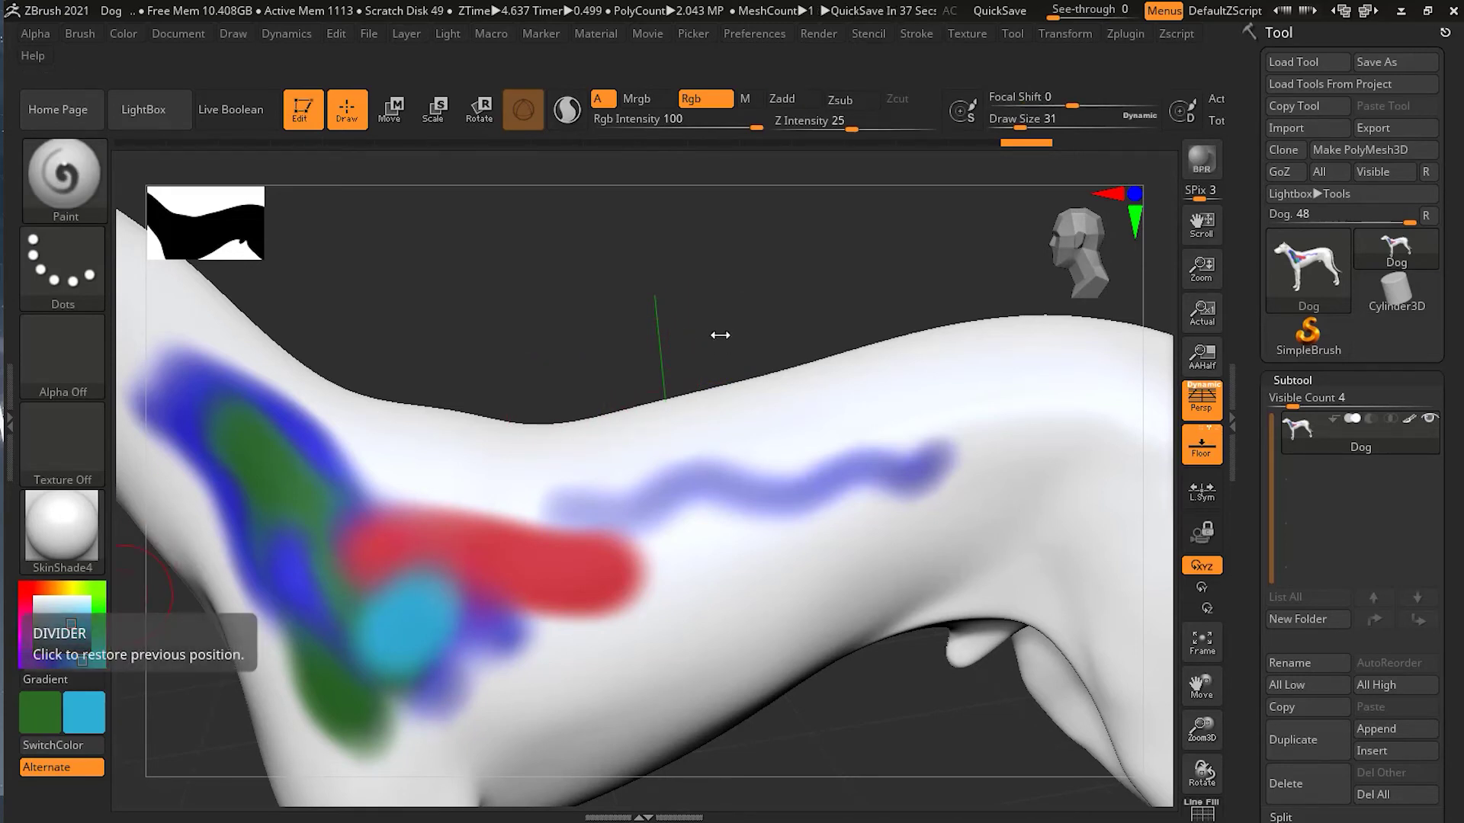
# Step: Enable Zadd and display the polyframe to examine smoothing on the dog's mesh, and turn both off
pyautogui.keyDown('alt'); pyautogui.moveTo(831, 297); pyautogui.dragTo(798, 222); pyautogui.keyUp('alt')
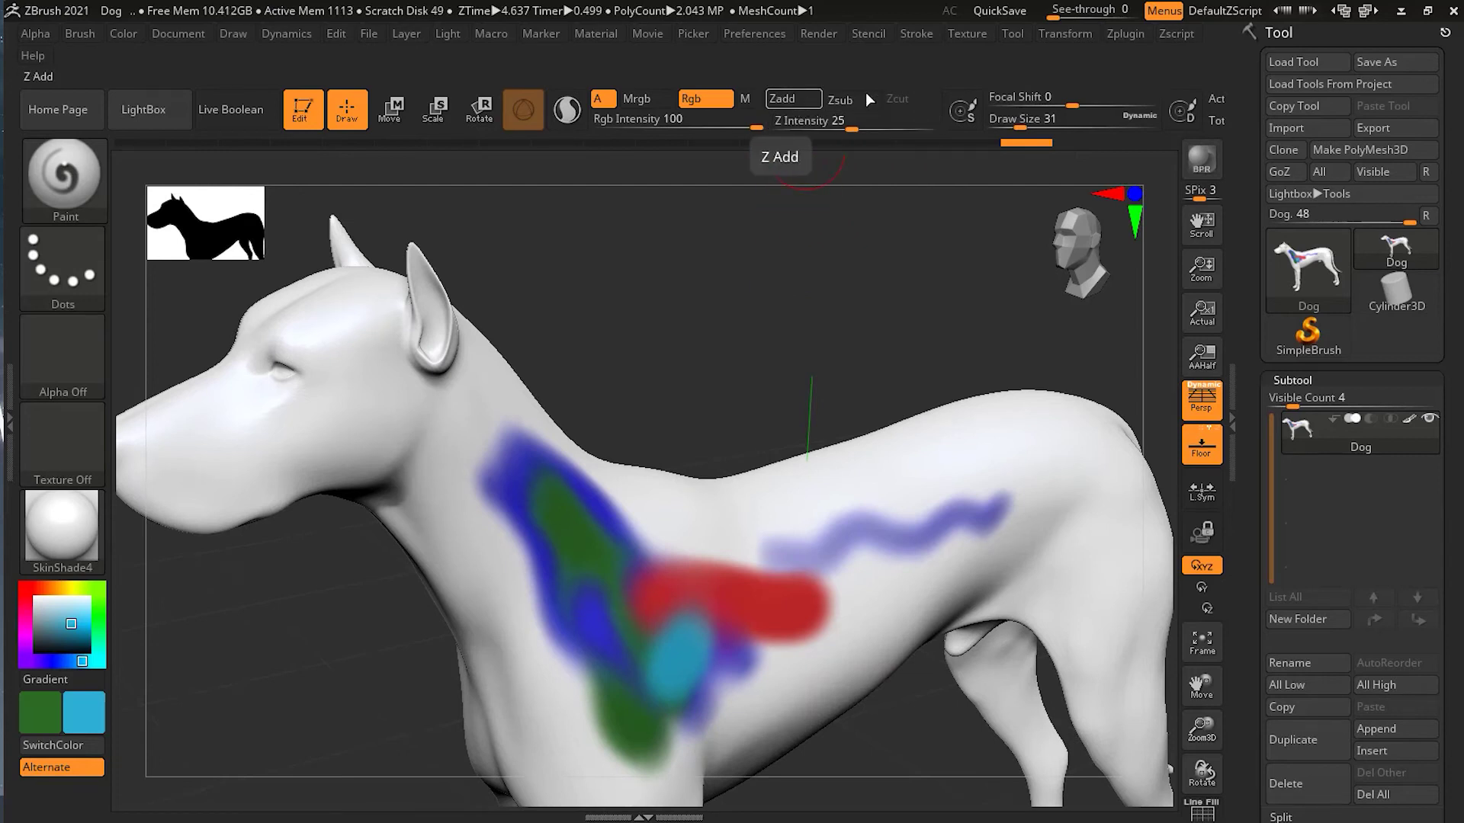
pyautogui.click(800, 97)
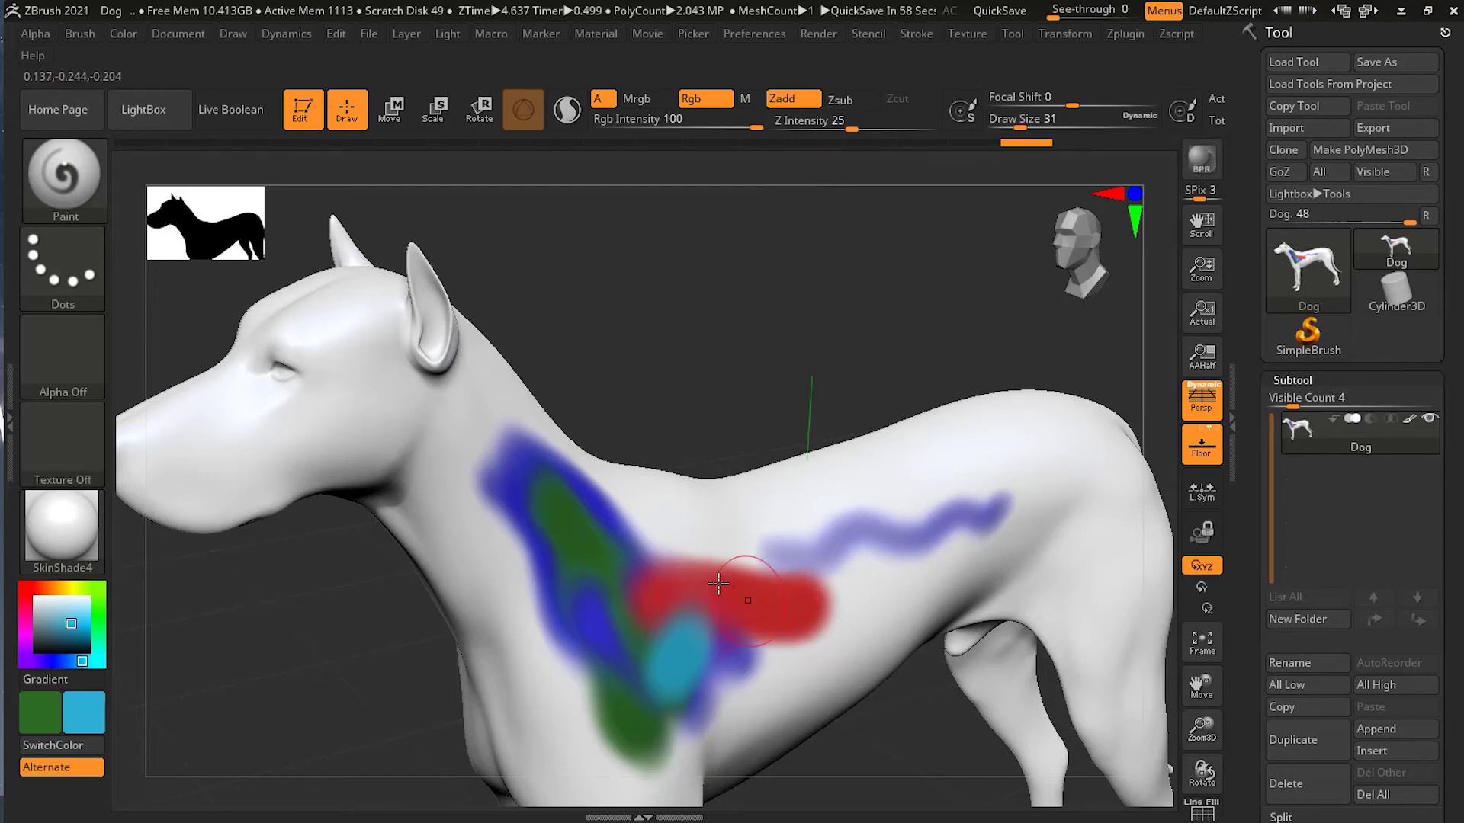
pyautogui.press('shift')
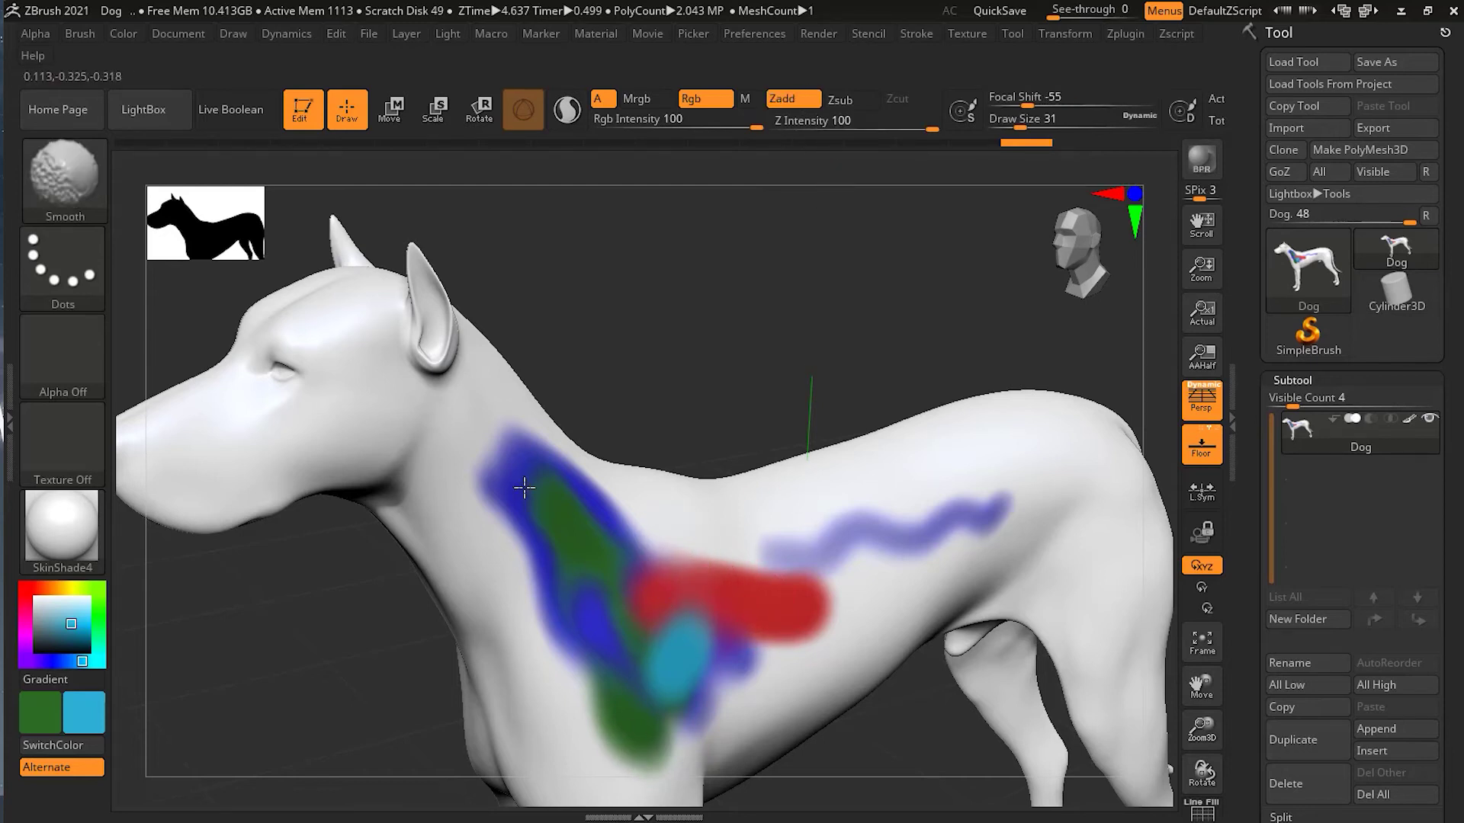
pyautogui.click(1197, 809)
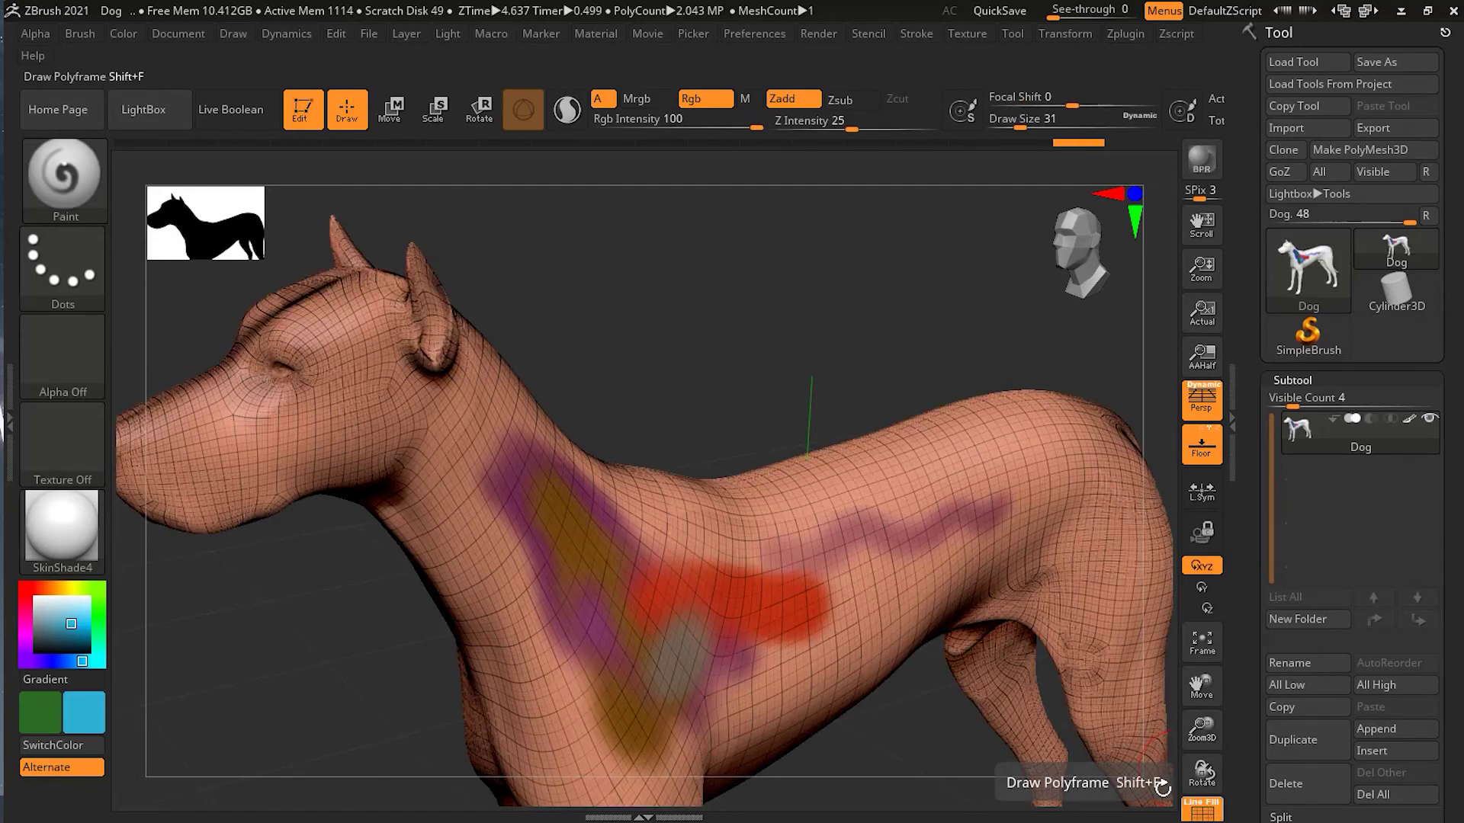
pyautogui.press('shift')
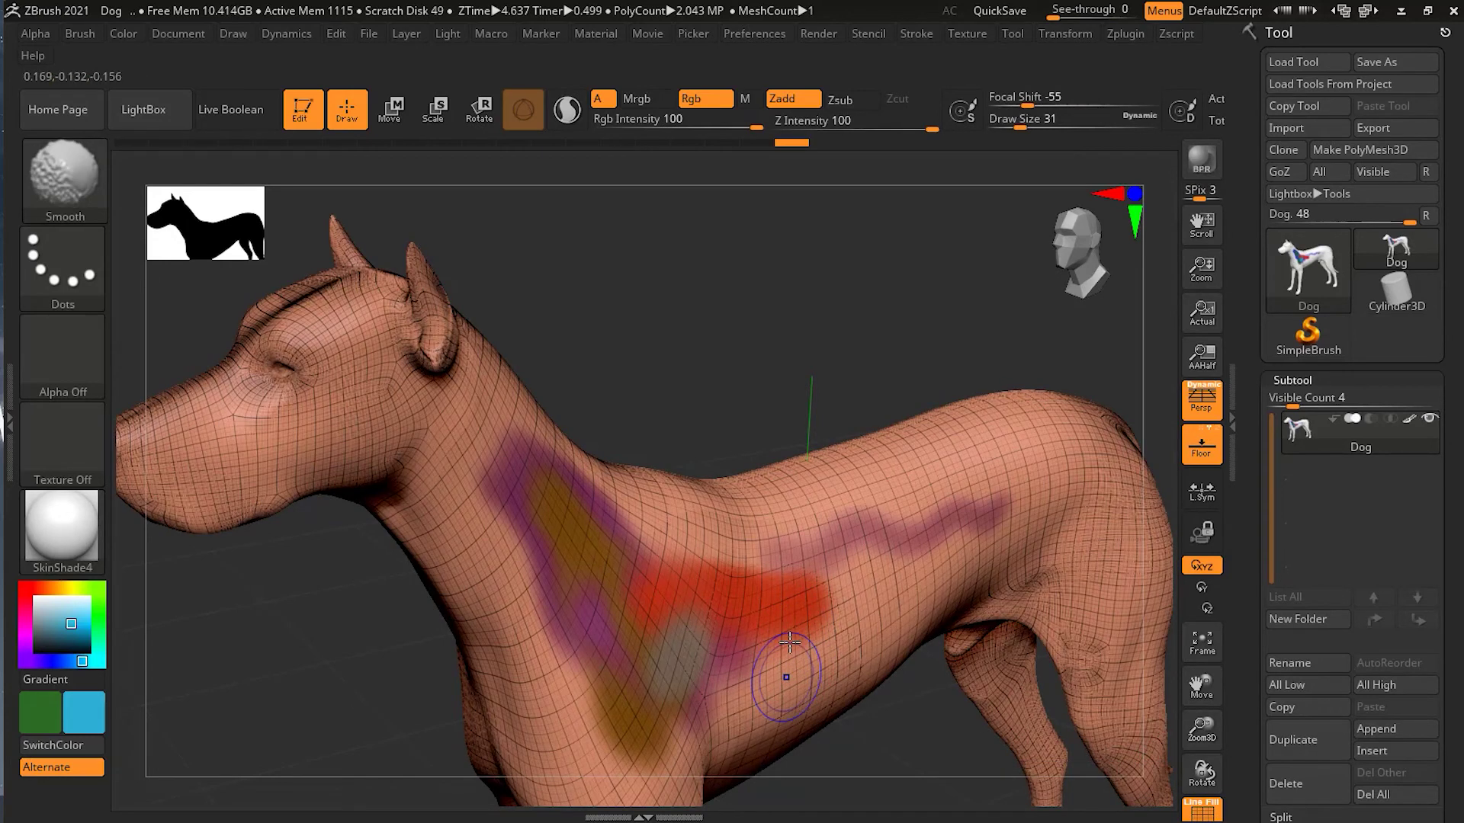
pyautogui.click(1203, 811)
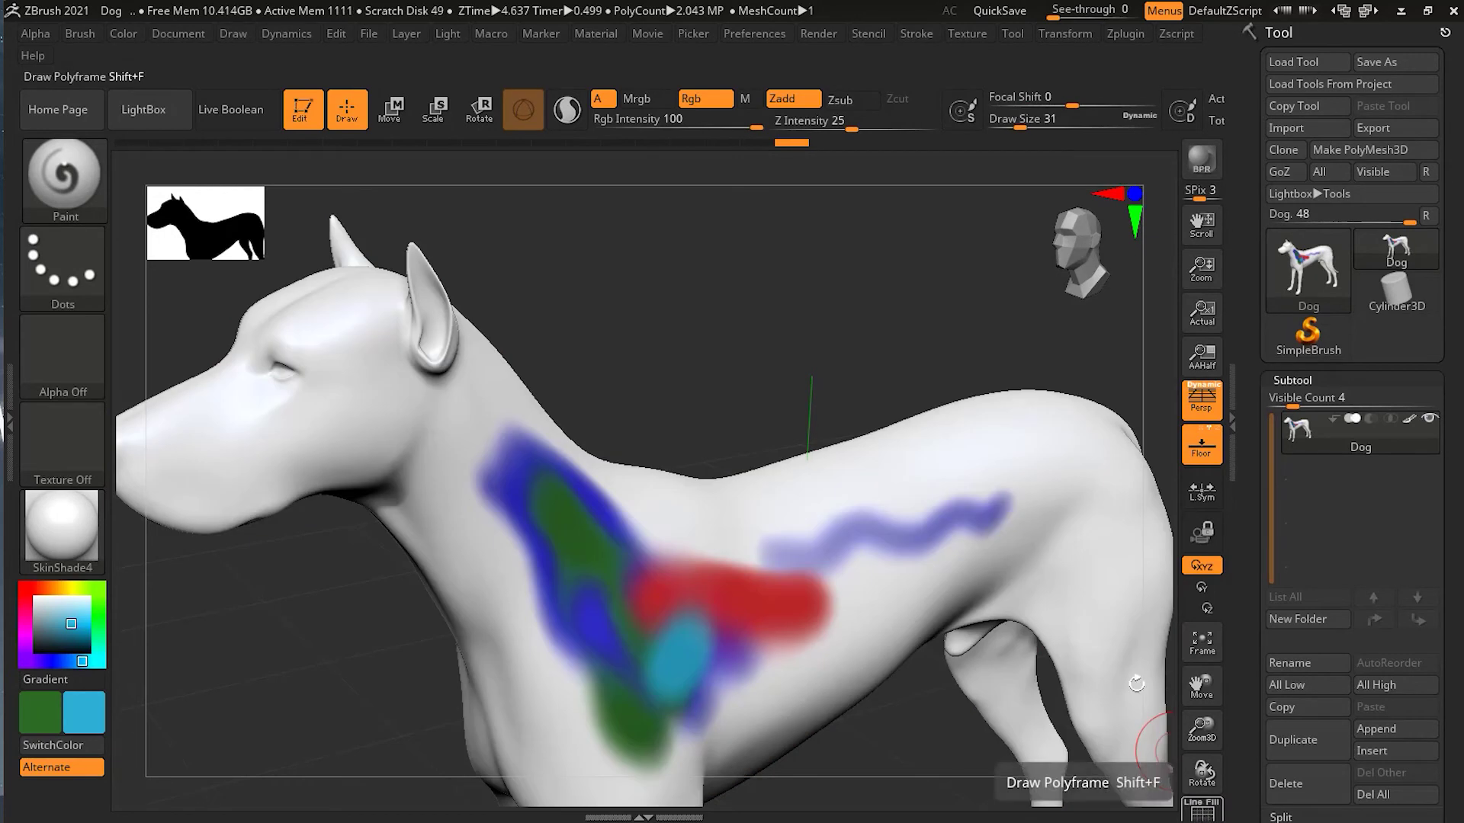
pyautogui.click(783, 98)
# Step: Undo all the paint strokes and the white color fill on the dog
pyautogui.moveTo(805, 384); pyautogui.dragTo(690, 350)
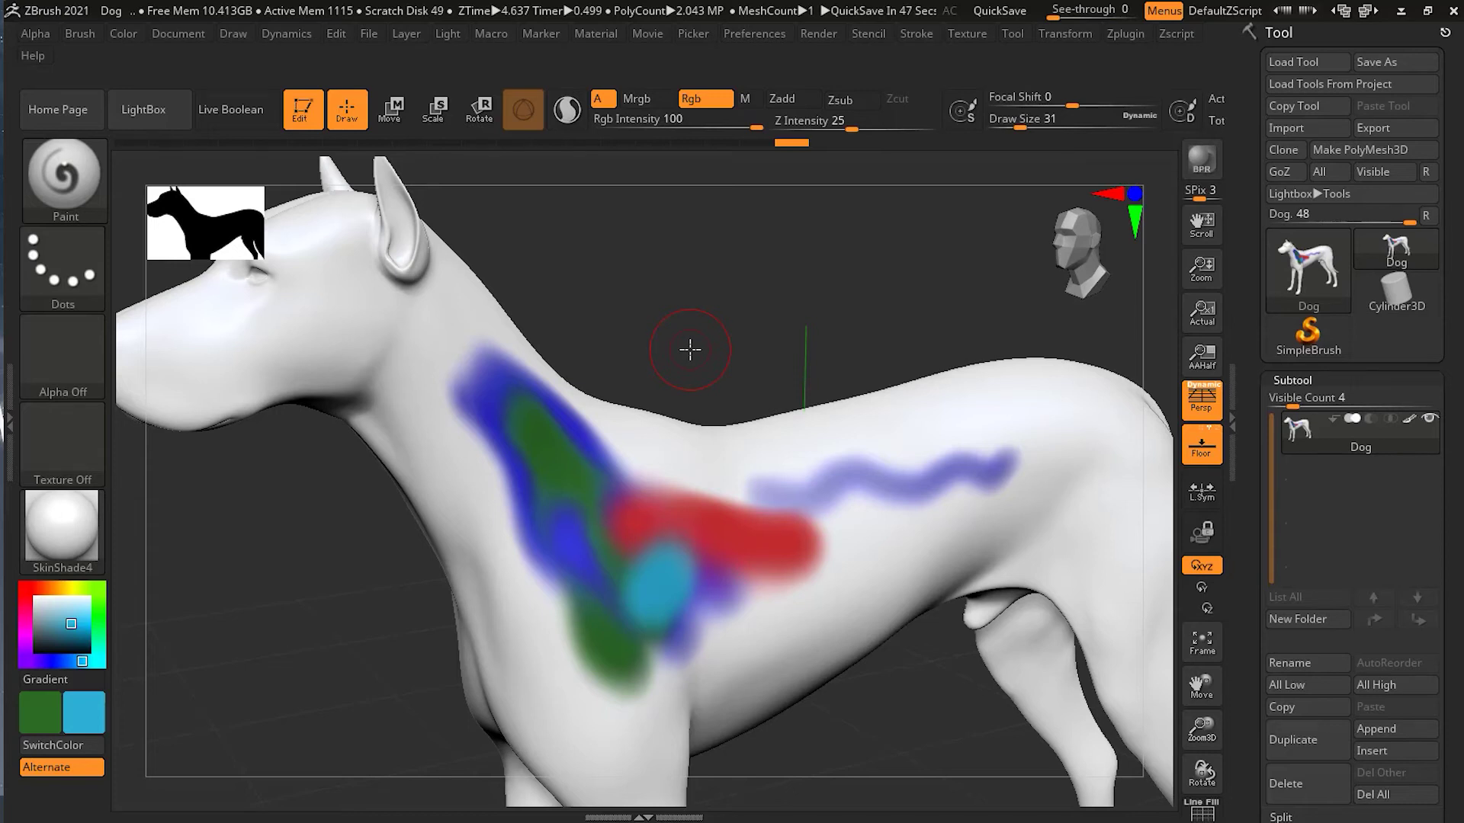
pyautogui.hotkey('ctrl', 'z')
pyautogui.hotkey('ctrl', 'z')
pyautogui.hotkey('ctrl', 'z')
pyautogui.hotkey('ctrl', 'z')
pyautogui.hotkey('ctrl', 'z')
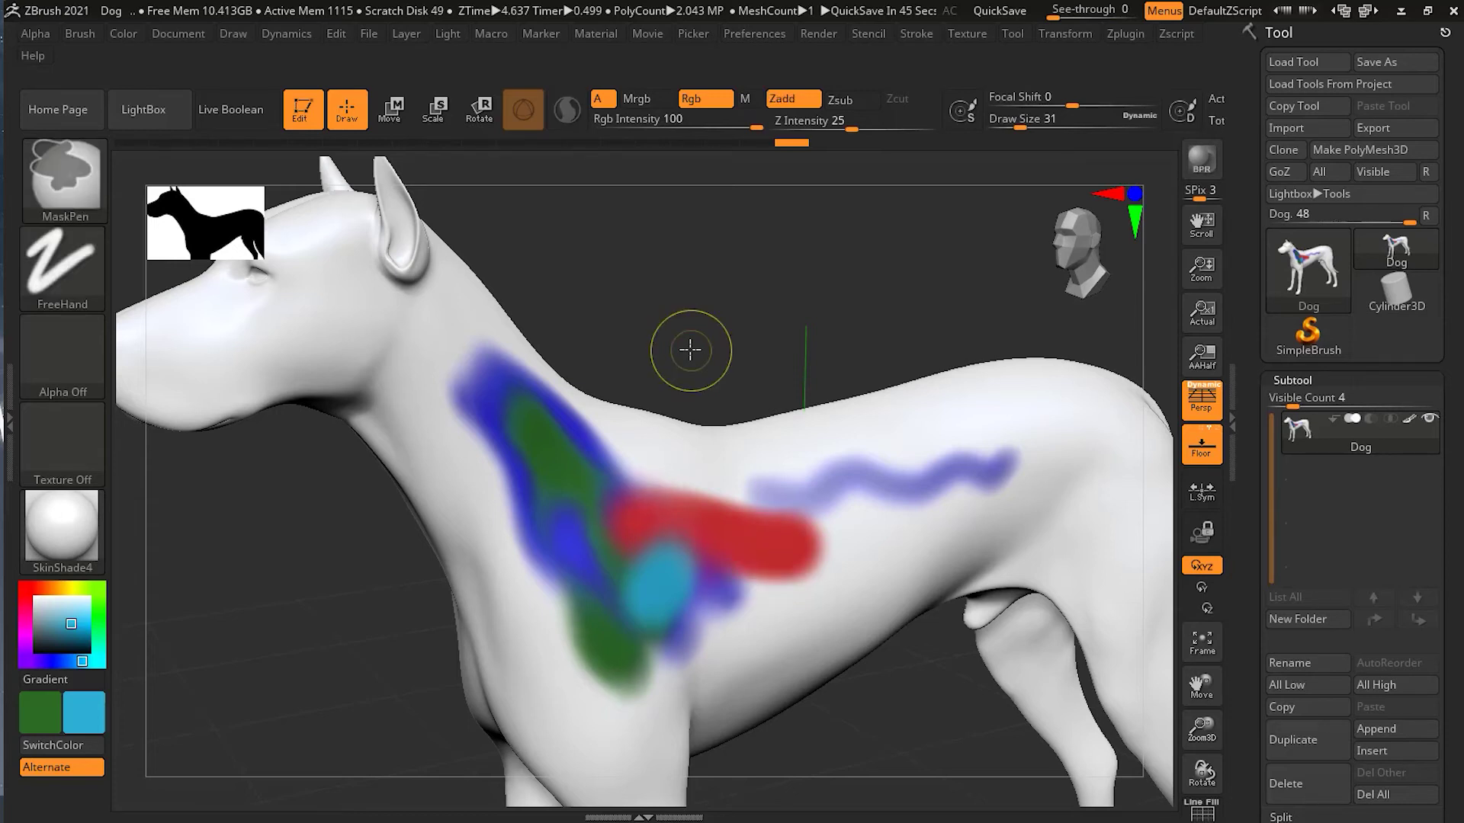
pyautogui.hotkey('ctrl', 'z')
pyautogui.hotkey('ctrl', 'z')
pyautogui.hotkey('ctrl', 'z')
pyautogui.hotkey('ctrl', 'z')
pyautogui.hotkey('ctrl', 'z')
pyautogui.hotkey('ctrl', 'z')
pyautogui.hotkey('ctrl', 'z')
pyautogui.hotkey('ctrl', 'z')
pyautogui.hotkey('ctrl', 'z')
pyautogui.hotkey('ctrl', 'z')
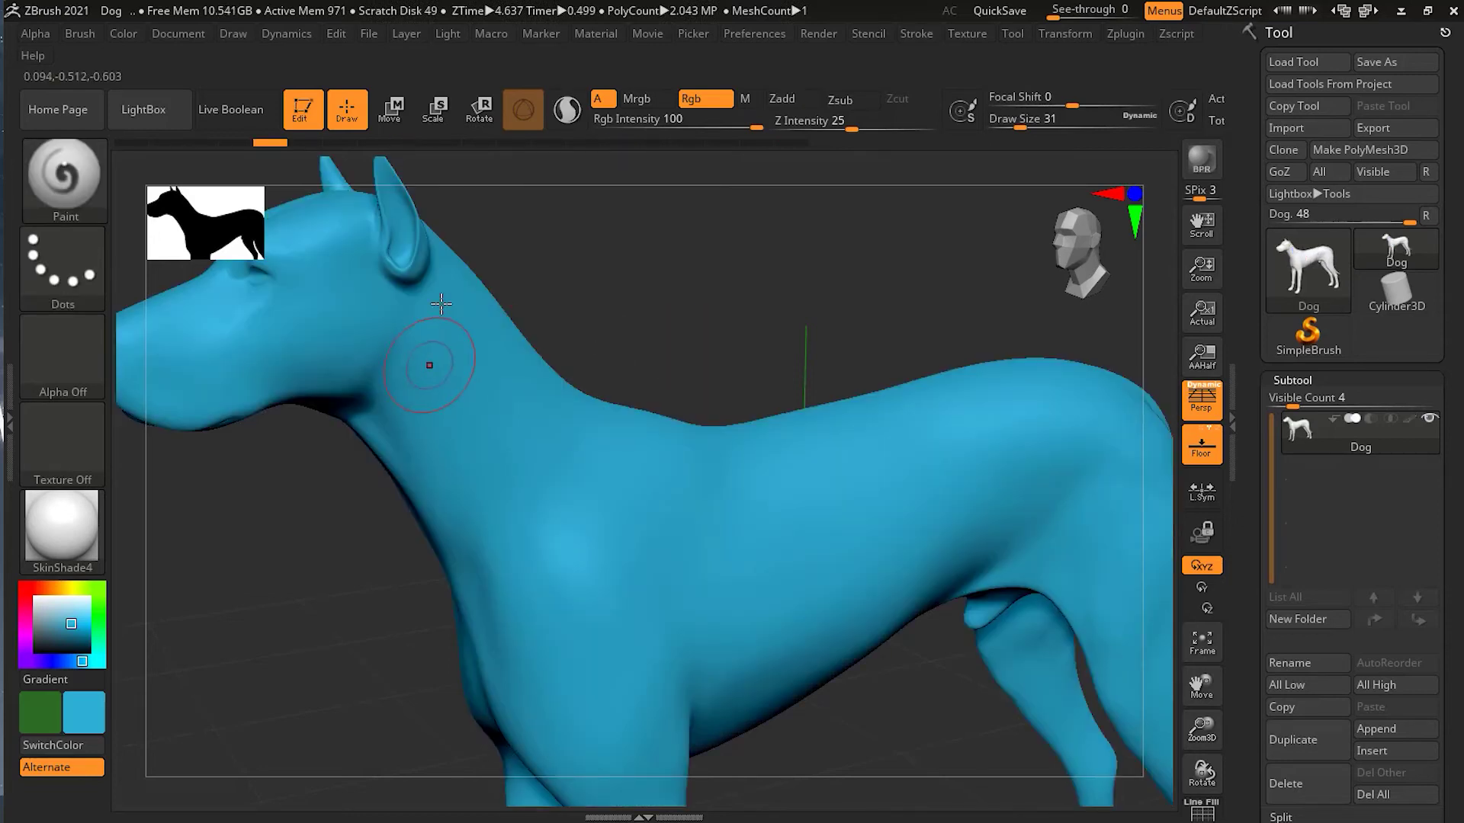
# Step: Redo the white color fill on the dog
pyautogui.hotkey('ctrl', 'shift')
pyautogui.hotkey('ctrl', 'shift', 'z')
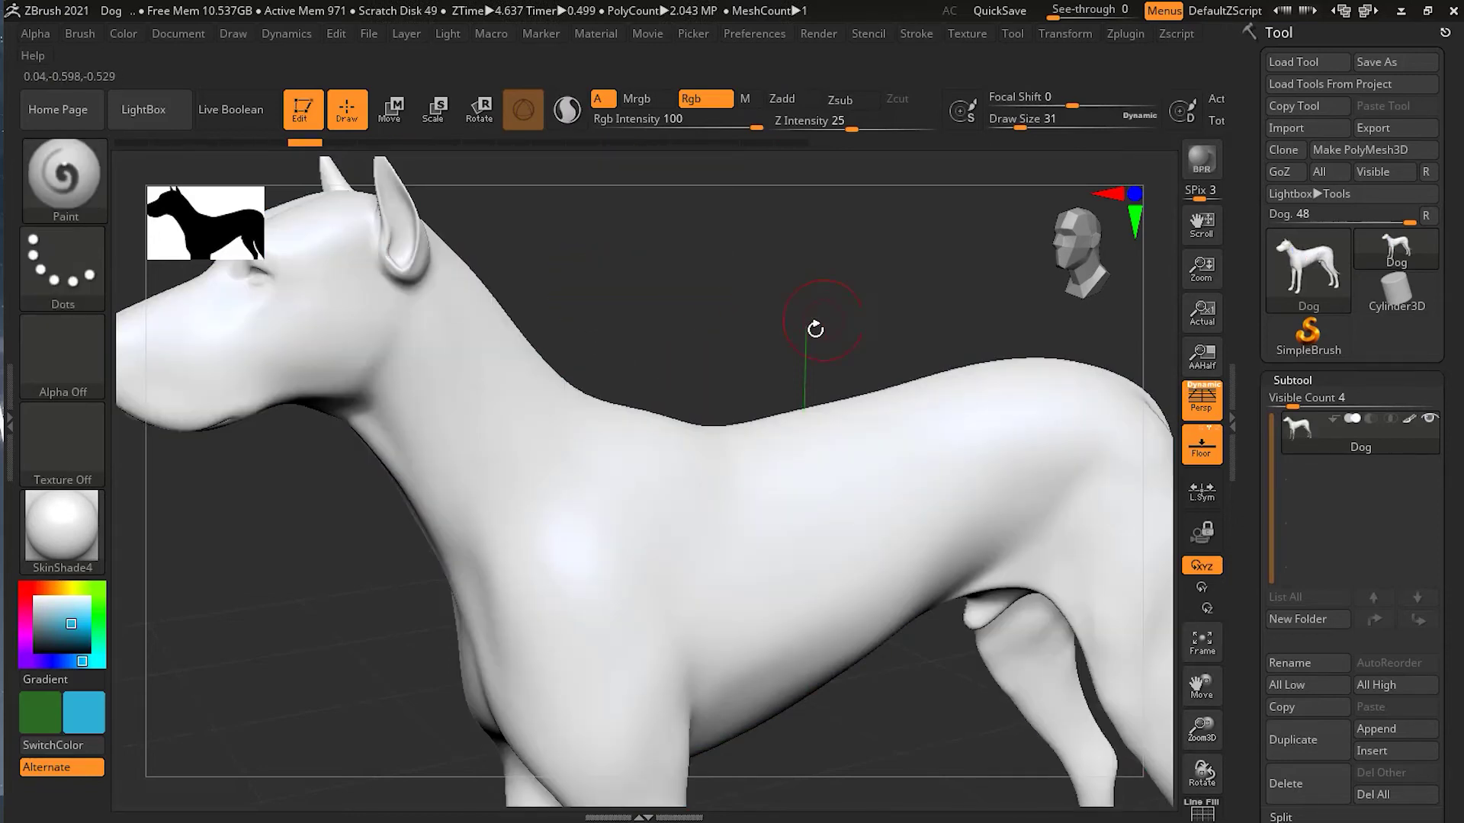
pyautogui.keyDown('alt'); pyautogui.moveTo(677, 318); pyautogui.dragTo(688, 338); pyautogui.keyUp('alt')
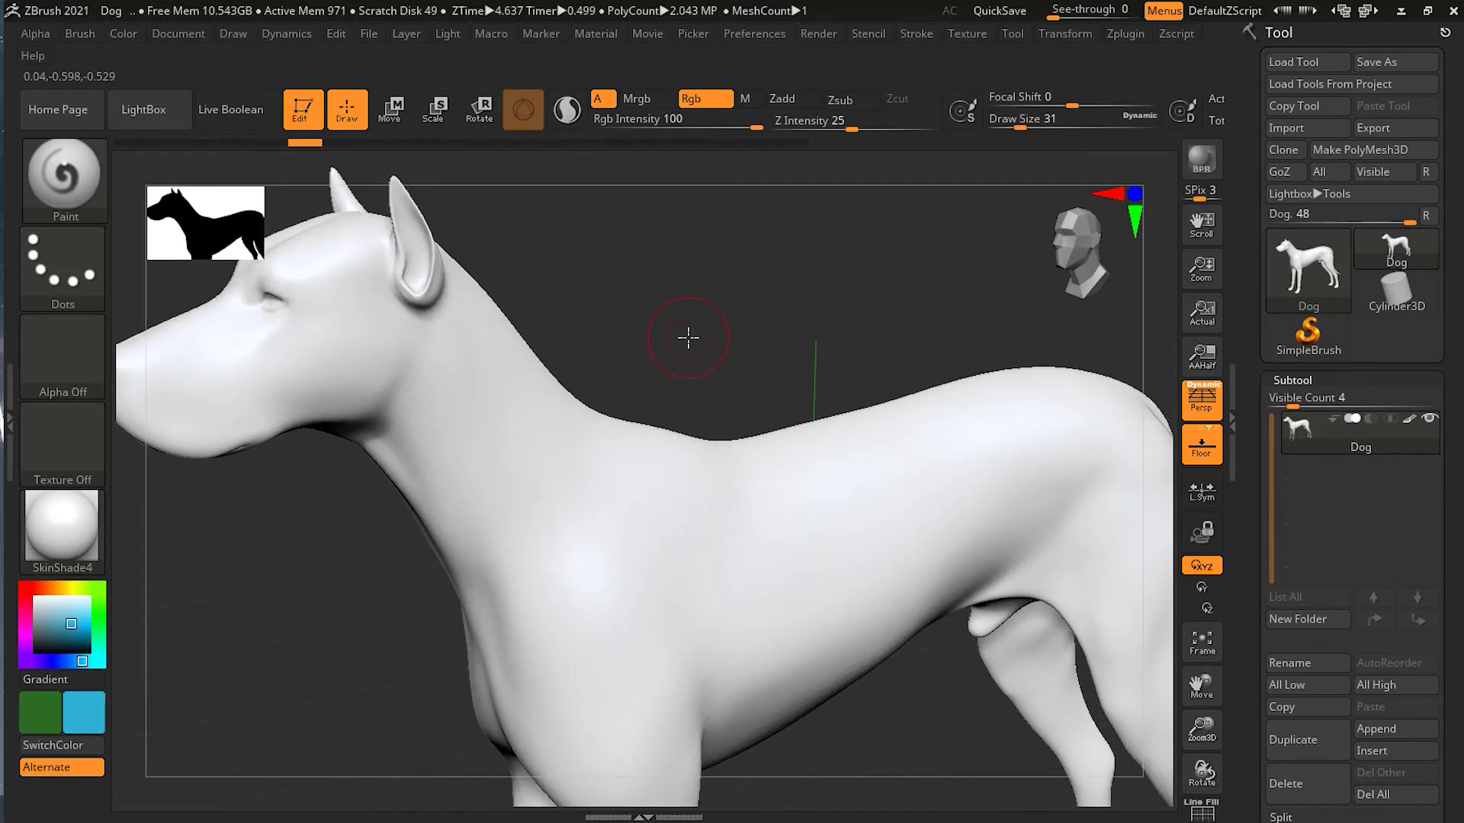
# Step: Step the dog mesh down four subdivision levels and frame its shoulder and flank
pyautogui.press('shift')
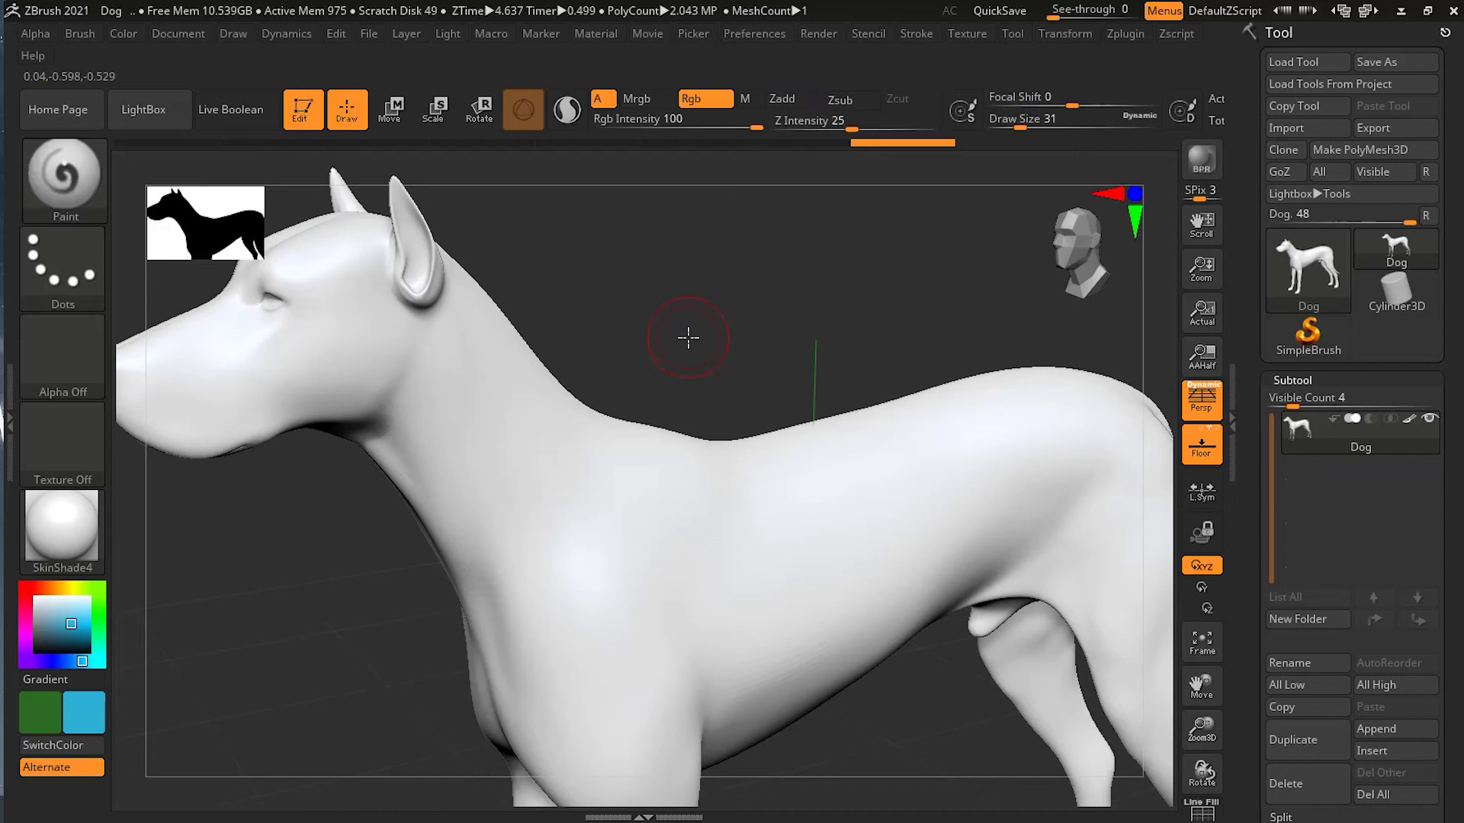
pyautogui.hotkey('shift', 'd')
pyautogui.hotkey('shift', 'd')
pyautogui.hotkey('shift', 'd')
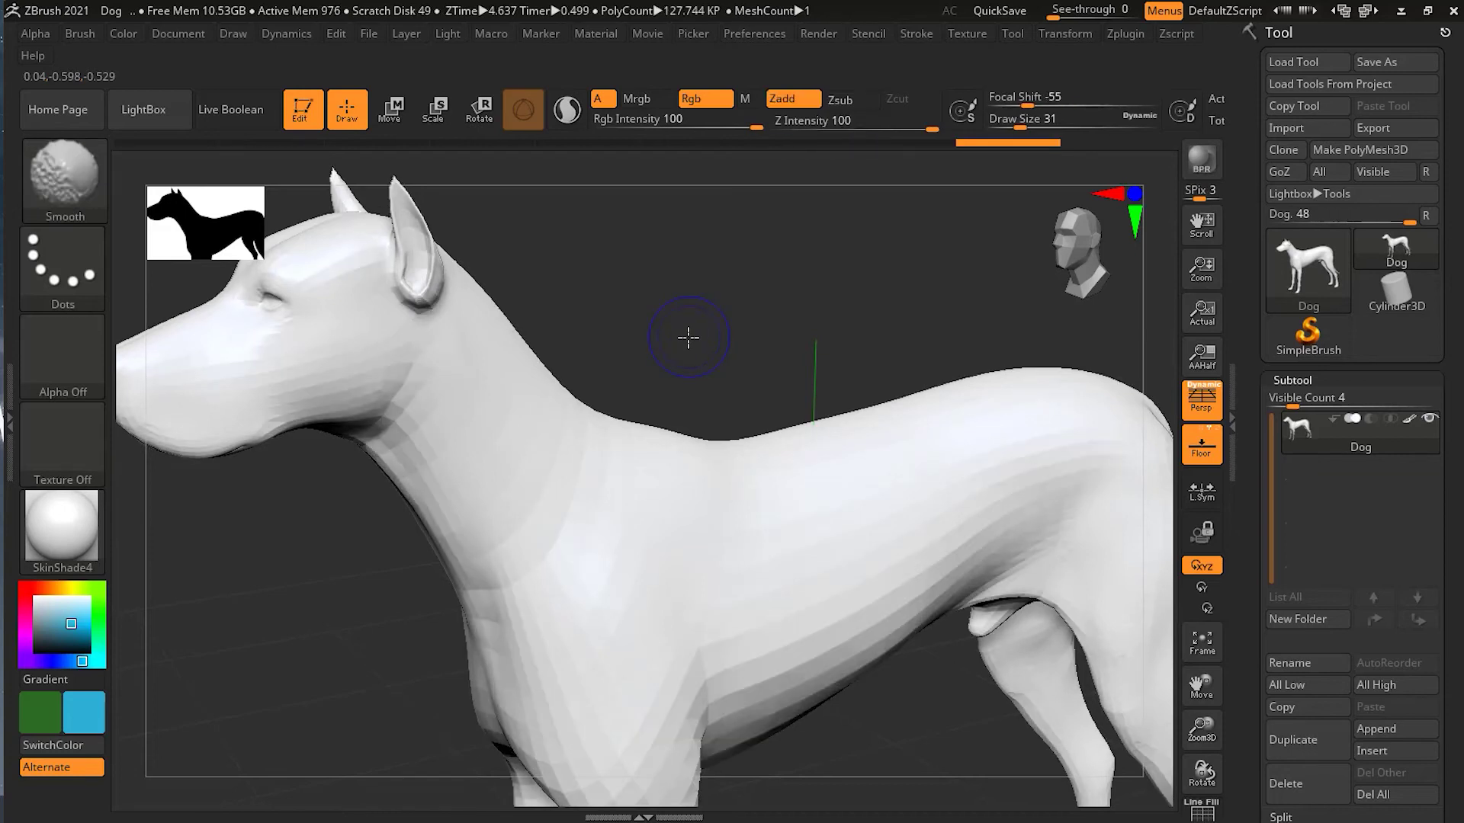
pyautogui.moveTo(689, 338); pyautogui.dragTo(743, 345)
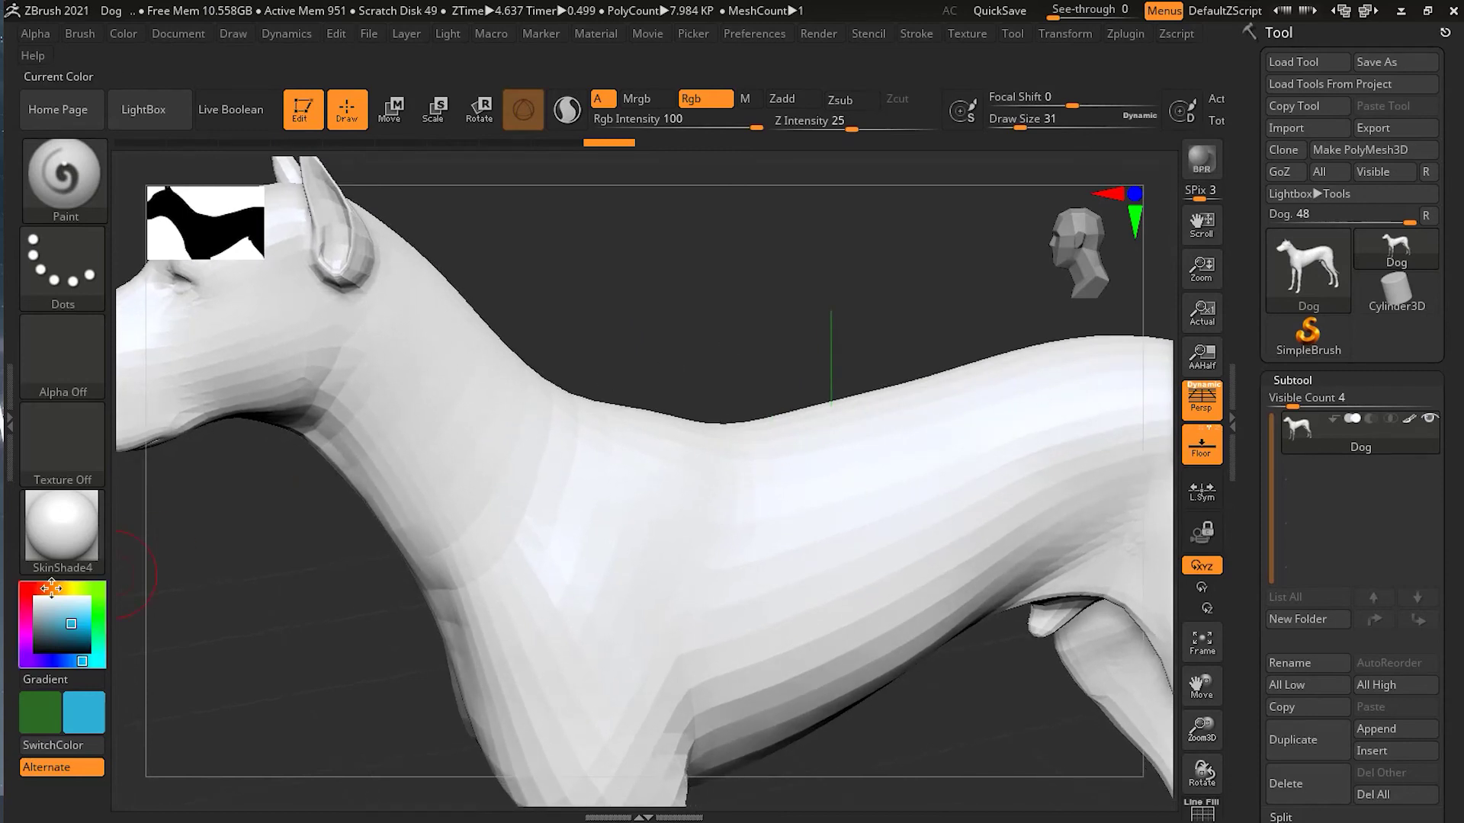
# Step: Set the main color to dark red and the draw size to 18, and paint a patch across the shoulder and flank
pyautogui.click(25, 589)
pyautogui.click(72, 632)
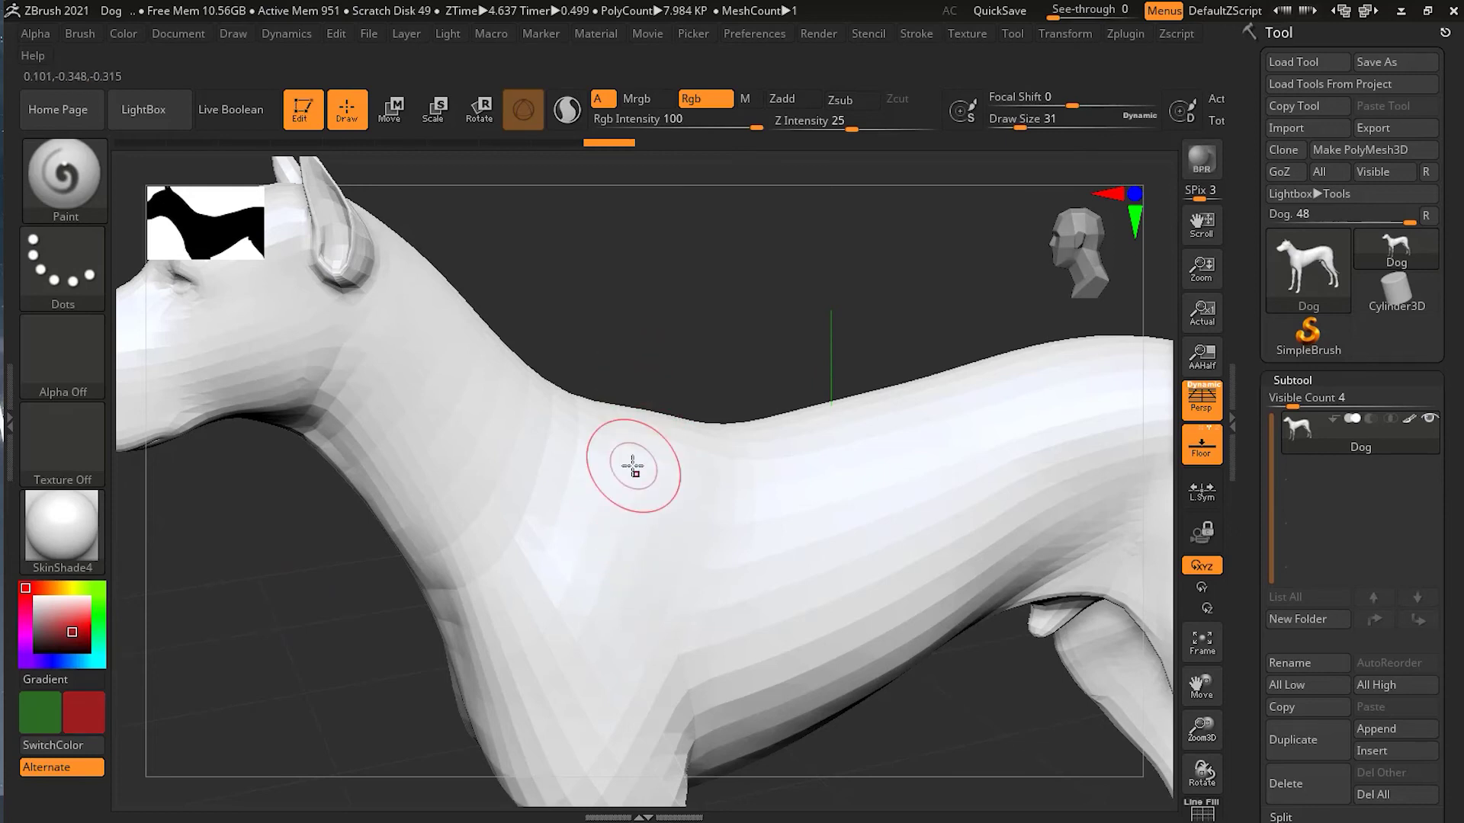
pyautogui.press('s')
pyautogui.moveTo(632, 466); pyautogui.dragTo(626, 472)
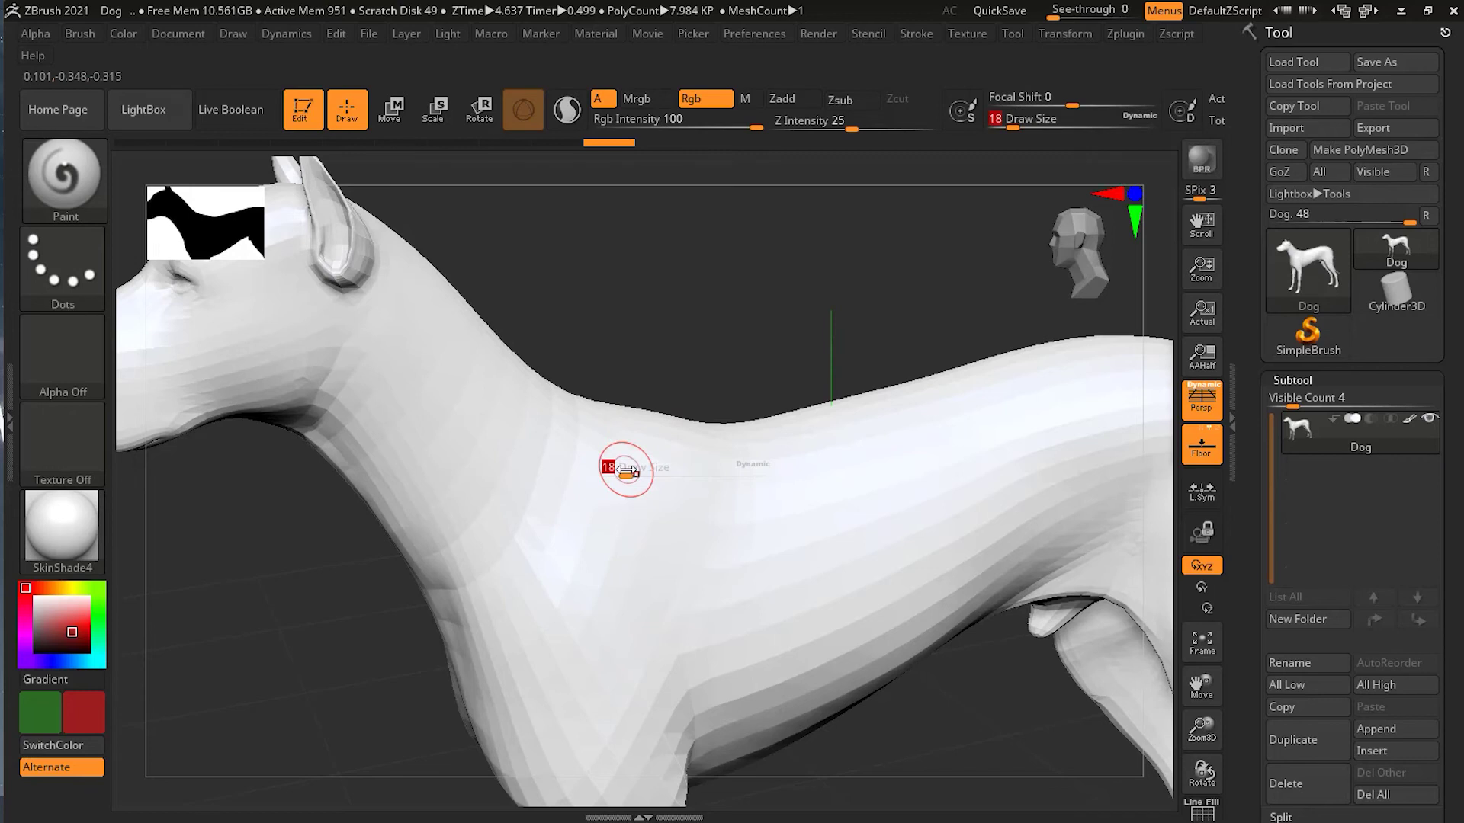
pyautogui.moveTo(524, 461)
pyautogui.mouseDown()
pyautogui.moveTo(676, 562)
pyautogui.moveTo(878, 523)
pyautogui.moveTo(783, 540)
pyautogui.moveTo(534, 449)
pyautogui.moveTo(918, 461)
pyautogui.moveTo(621, 587)
pyautogui.moveTo(671, 533)
pyautogui.moveTo(602, 610)
pyautogui.moveTo(915, 527)
pyautogui.moveTo(727, 594)
pyautogui.mouseUp()
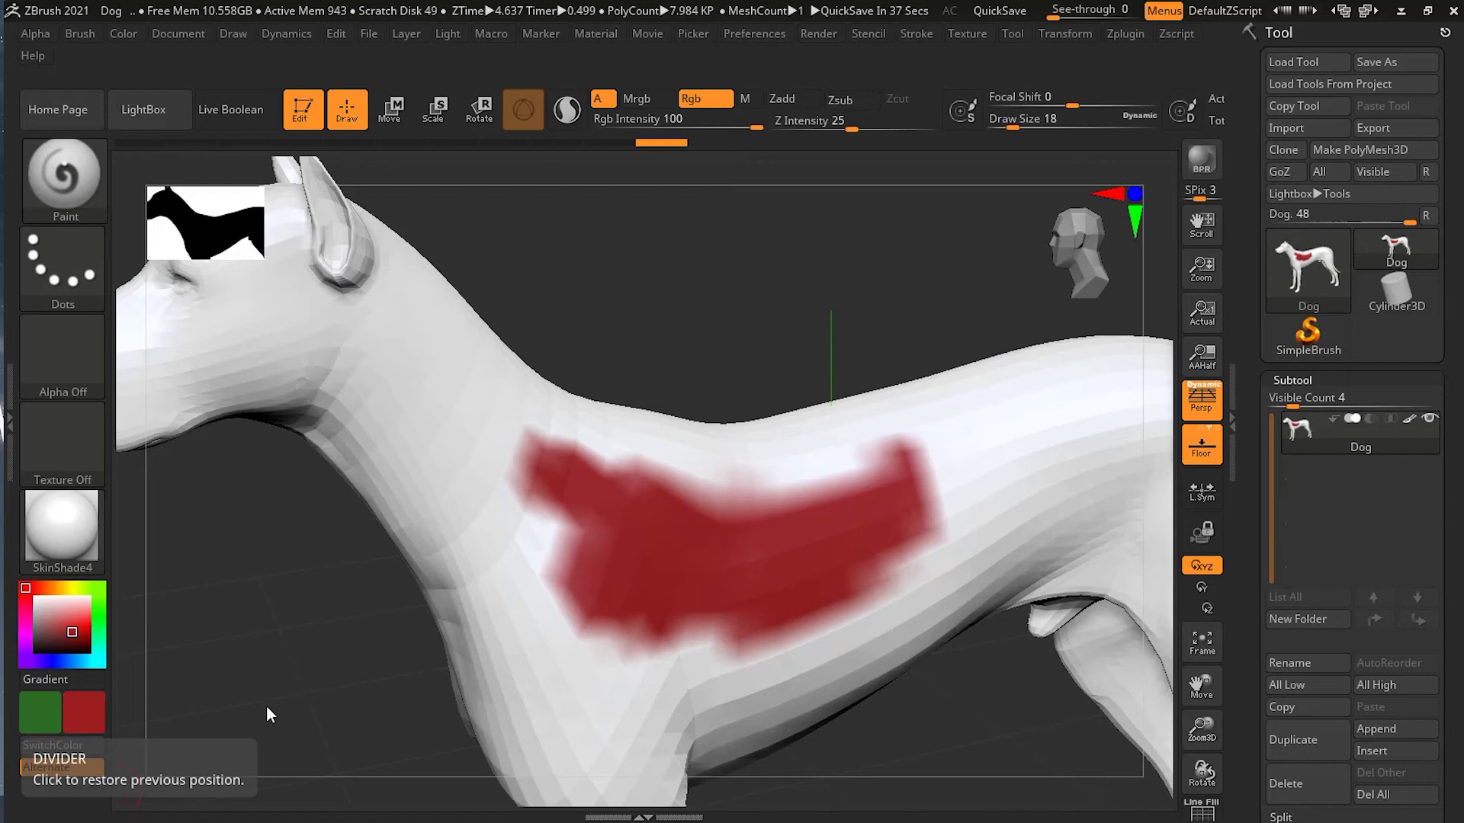
# Step: Raise the dog back to its detailed subdivision level and paint red over and beyond the patch's jagged edges
pyautogui.moveTo(671, 358)
pyautogui.mouseDown()
pyautogui.moveTo(702, 363)
pyautogui.moveTo(624, 330)
pyautogui.moveTo(636, 342)
pyautogui.moveTo(640, 313)
pyautogui.moveTo(630, 615)
pyautogui.mouseUp()
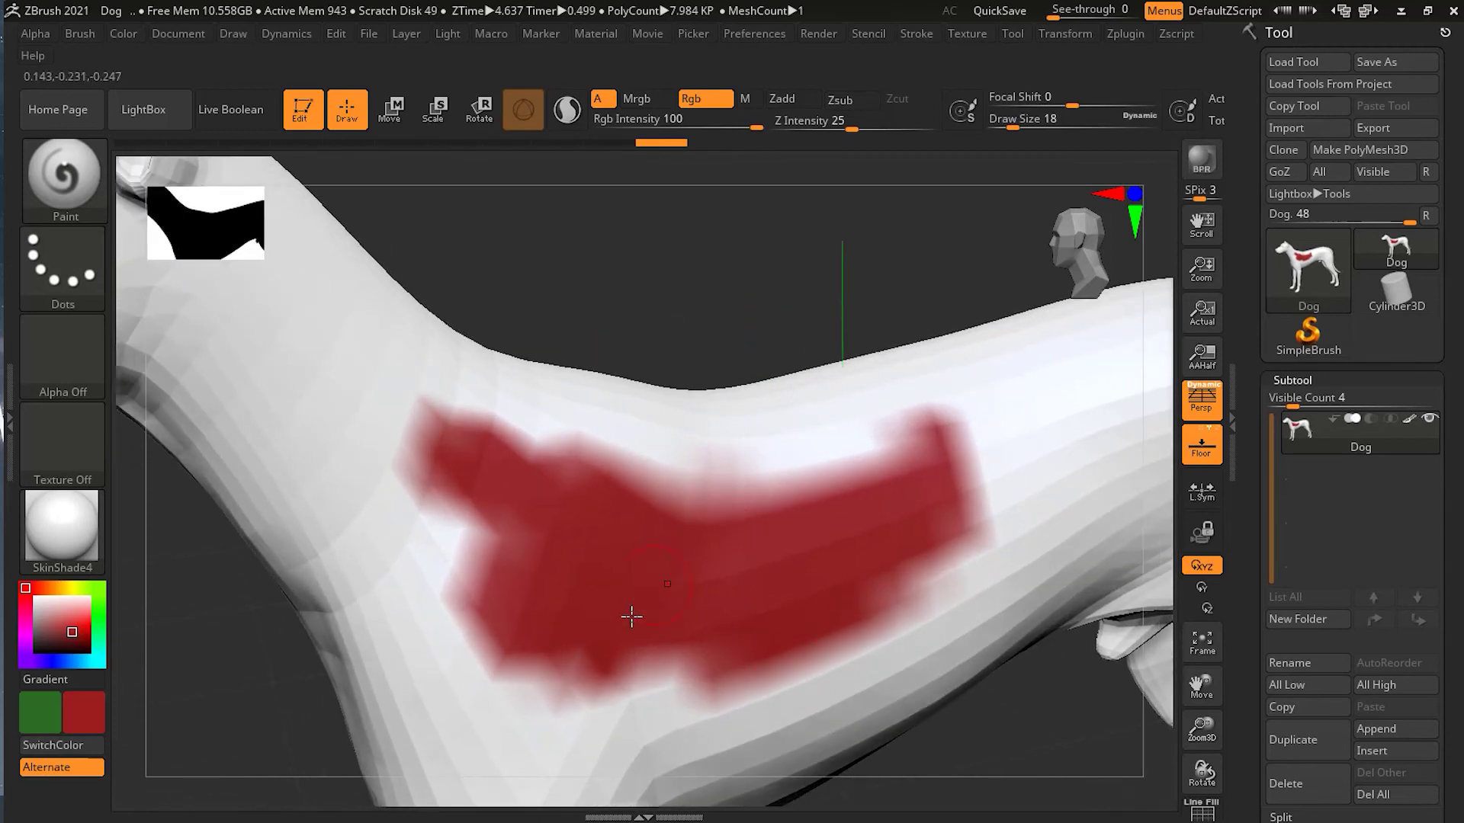
pyautogui.hotkey('ctrl', 'd')
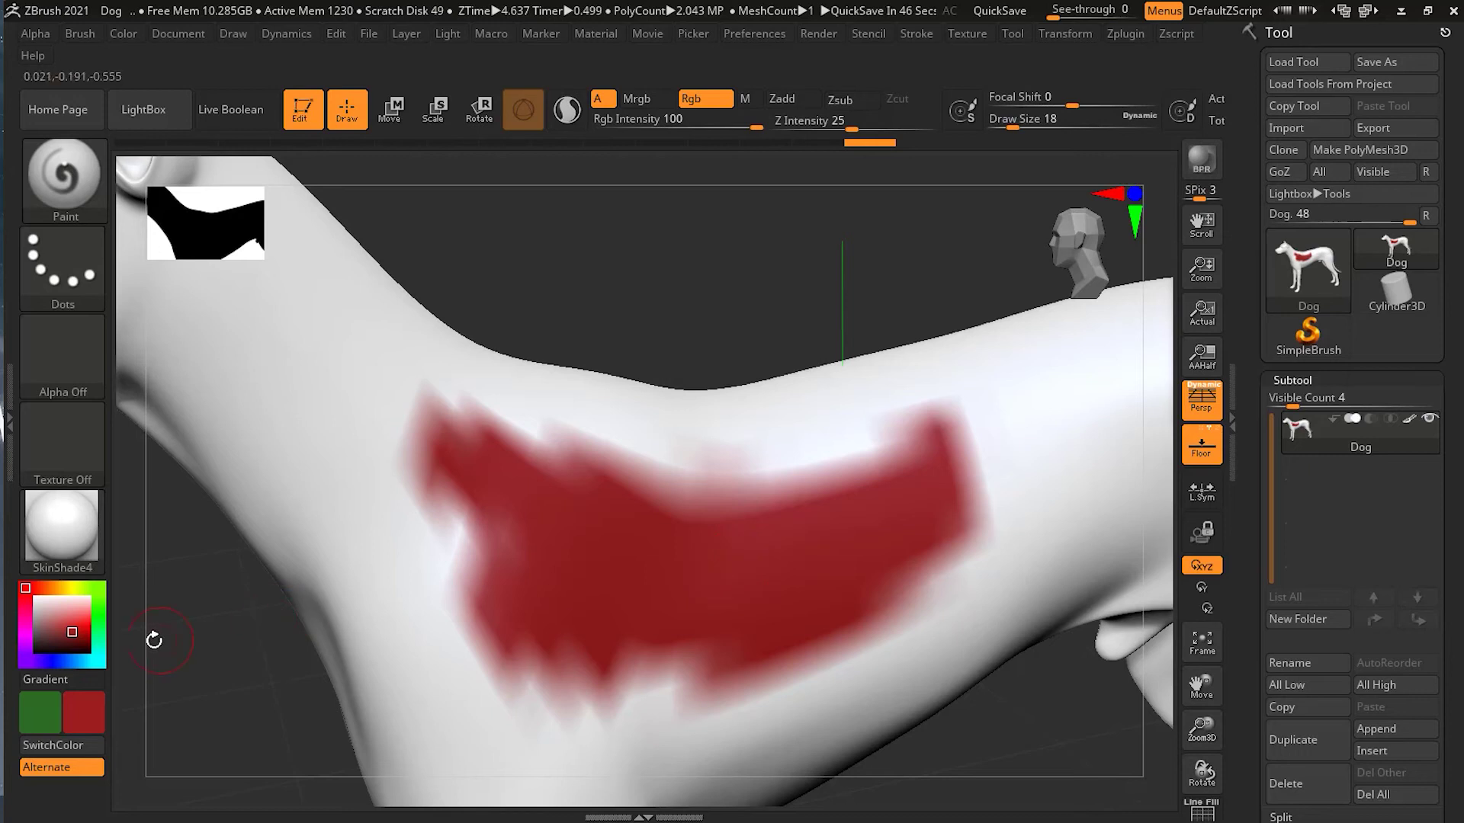
pyautogui.moveTo(468, 446)
pyautogui.mouseDown()
pyautogui.moveTo(516, 409)
pyautogui.moveTo(431, 585)
pyautogui.moveTo(675, 617)
pyautogui.moveTo(432, 683)
pyautogui.moveTo(761, 643)
pyautogui.moveTo(696, 706)
pyautogui.moveTo(949, 547)
pyautogui.moveTo(931, 419)
pyautogui.moveTo(620, 516)
pyautogui.moveTo(746, 481)
pyautogui.mouseUp()
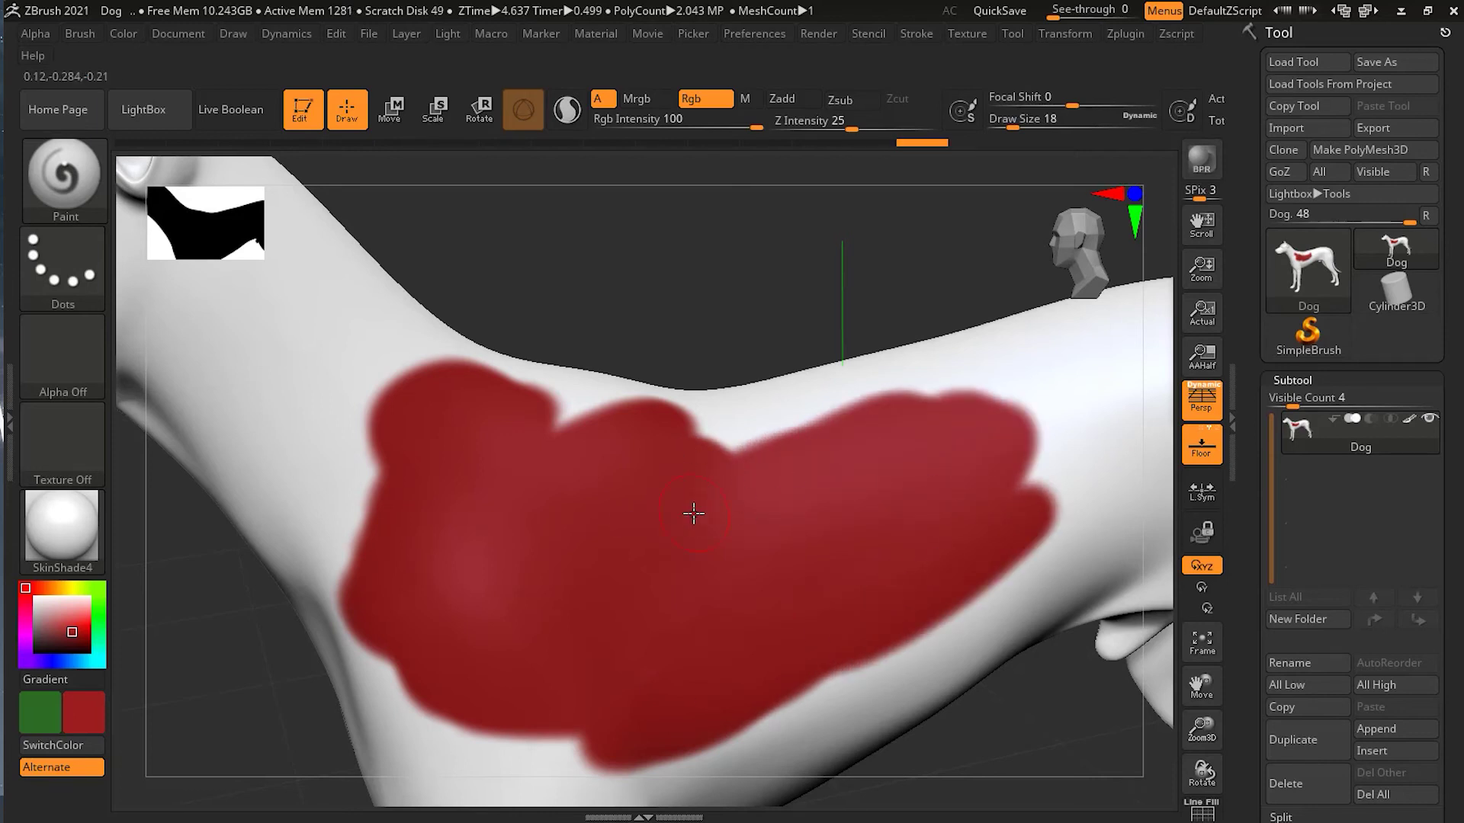
# Step: Lower the painted dog back to the coarse subdivision level
pyautogui.press('shift')
pyautogui.hotkey('shift', 'd')
pyautogui.hotkey('shift', 'd')
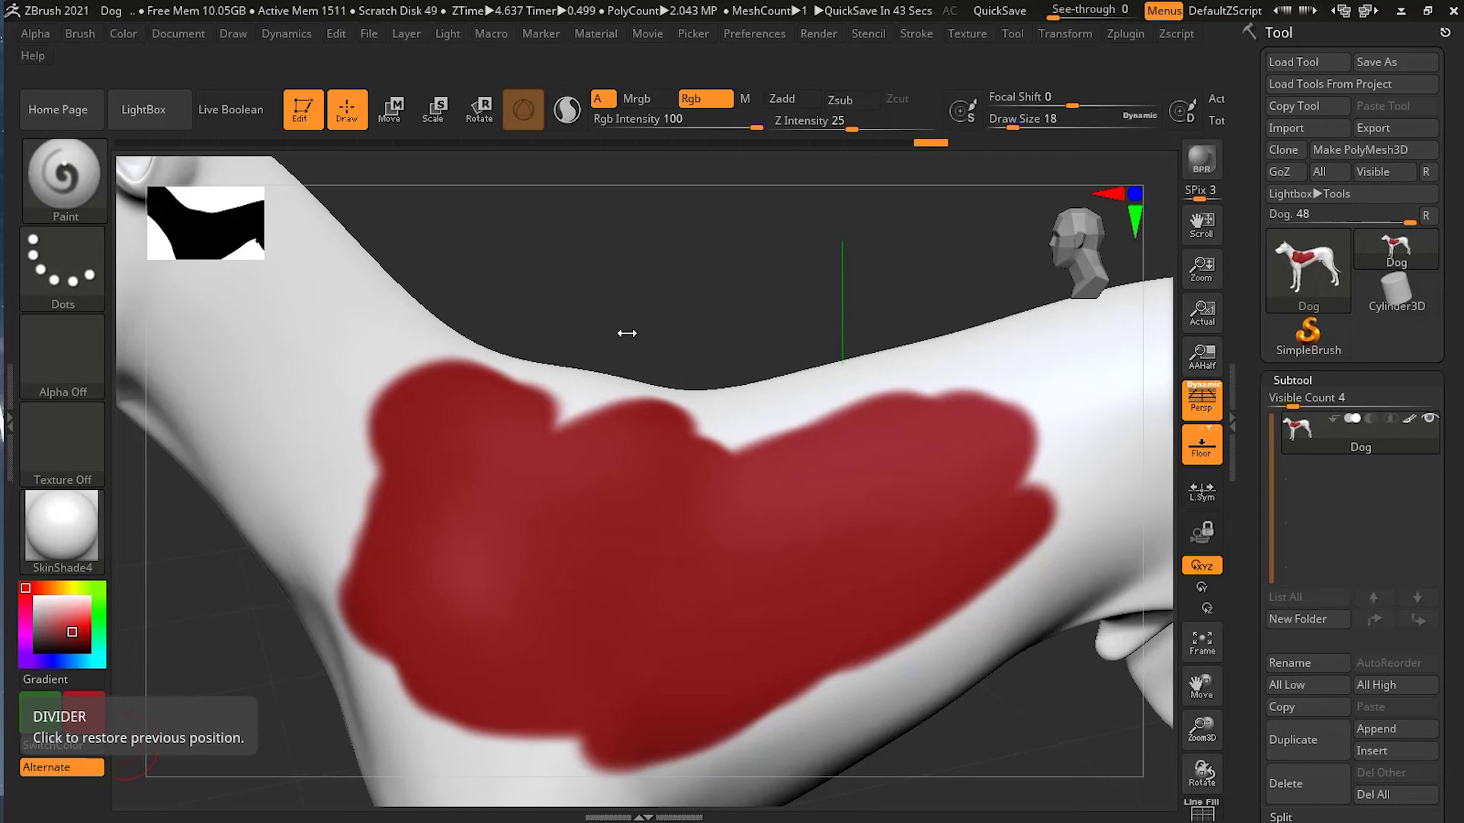
pyautogui.keyDown('shift'); pyautogui.moveTo(653, 451); pyautogui.dragTo(670, 527); pyautogui.keyUp('shift')
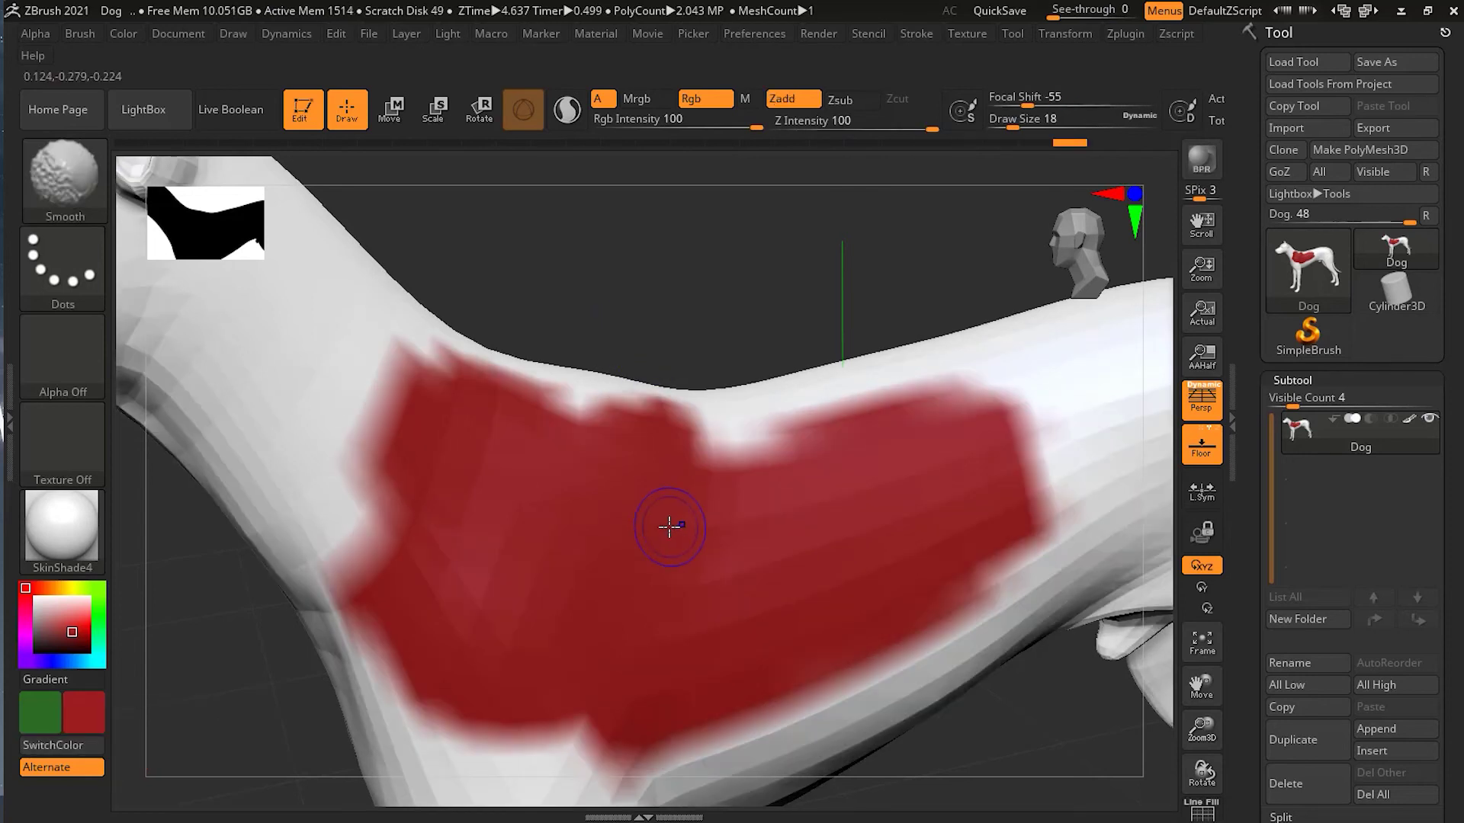
# Step: Switch the main color to blue, set the draw size to 7, and paint blue and green strokes inside the red patch
pyautogui.moveTo(30, 662); pyautogui.dragTo(54, 662)
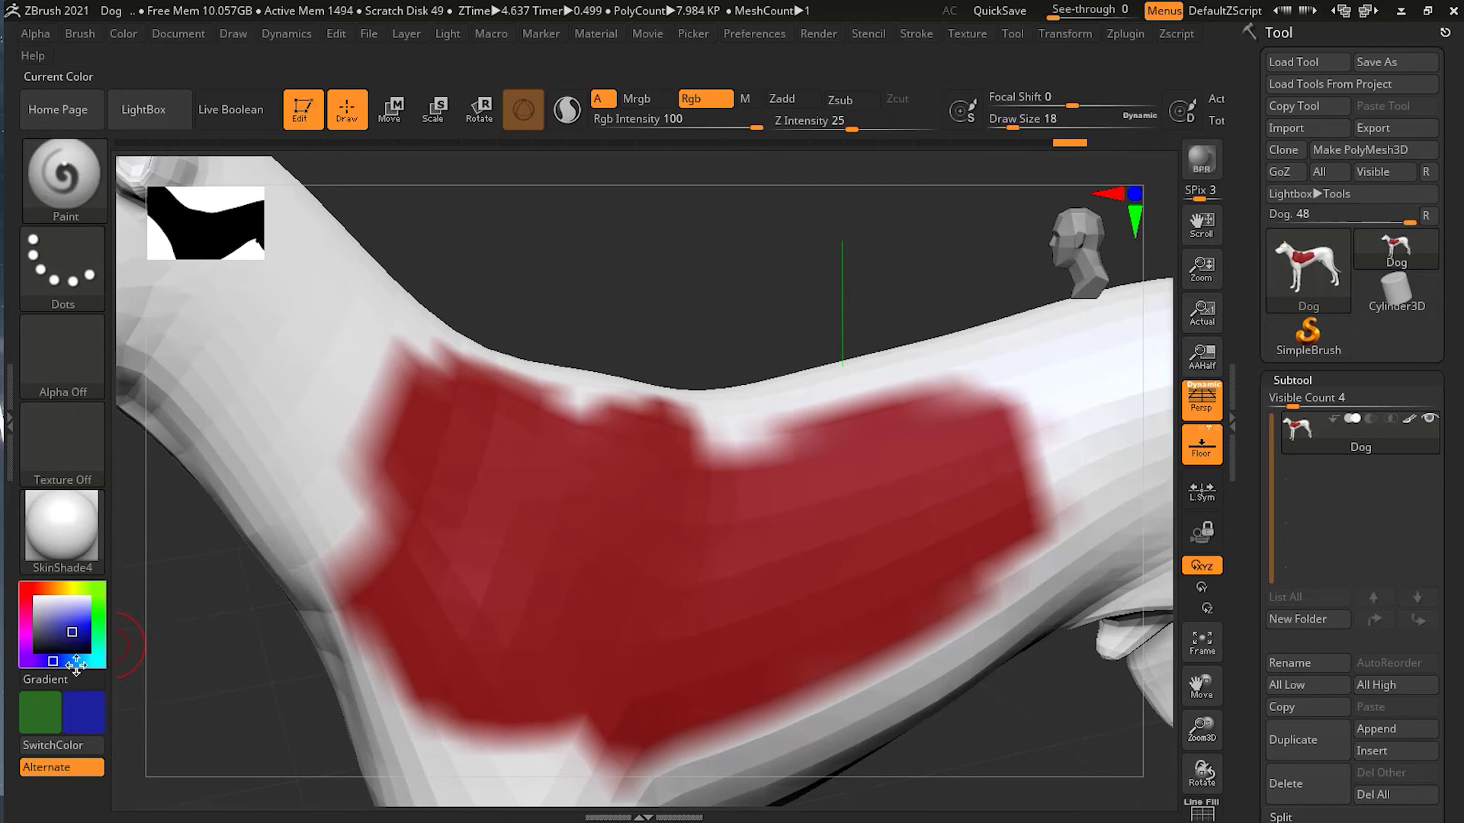
pyautogui.press('s')
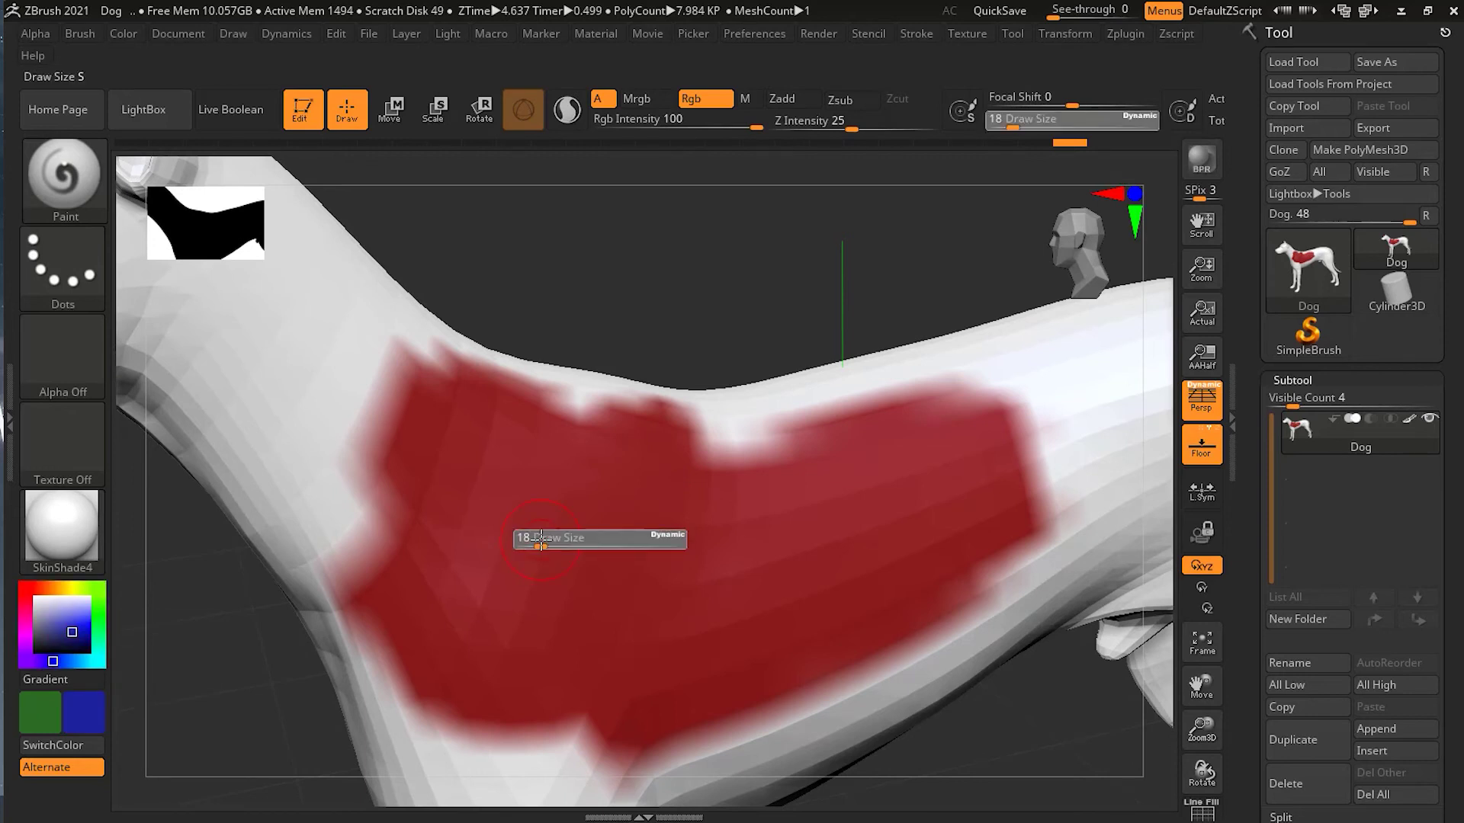
pyautogui.moveTo(536, 539); pyautogui.dragTo(526, 541)
pyautogui.moveTo(483, 483)
pyautogui.mouseDown()
pyautogui.moveTo(569, 523)
pyautogui.moveTo(610, 505)
pyautogui.mouseUp()
pyautogui.moveTo(689, 603); pyautogui.dragTo(705, 562)
pyautogui.moveTo(754, 570)
pyautogui.mouseDown()
pyautogui.moveTo(824, 543)
pyautogui.moveTo(716, 562)
pyautogui.moveTo(905, 555)
pyautogui.moveTo(722, 637)
pyautogui.moveTo(572, 626)
pyautogui.moveTo(409, 501)
pyautogui.moveTo(426, 533)
pyautogui.mouseUp()
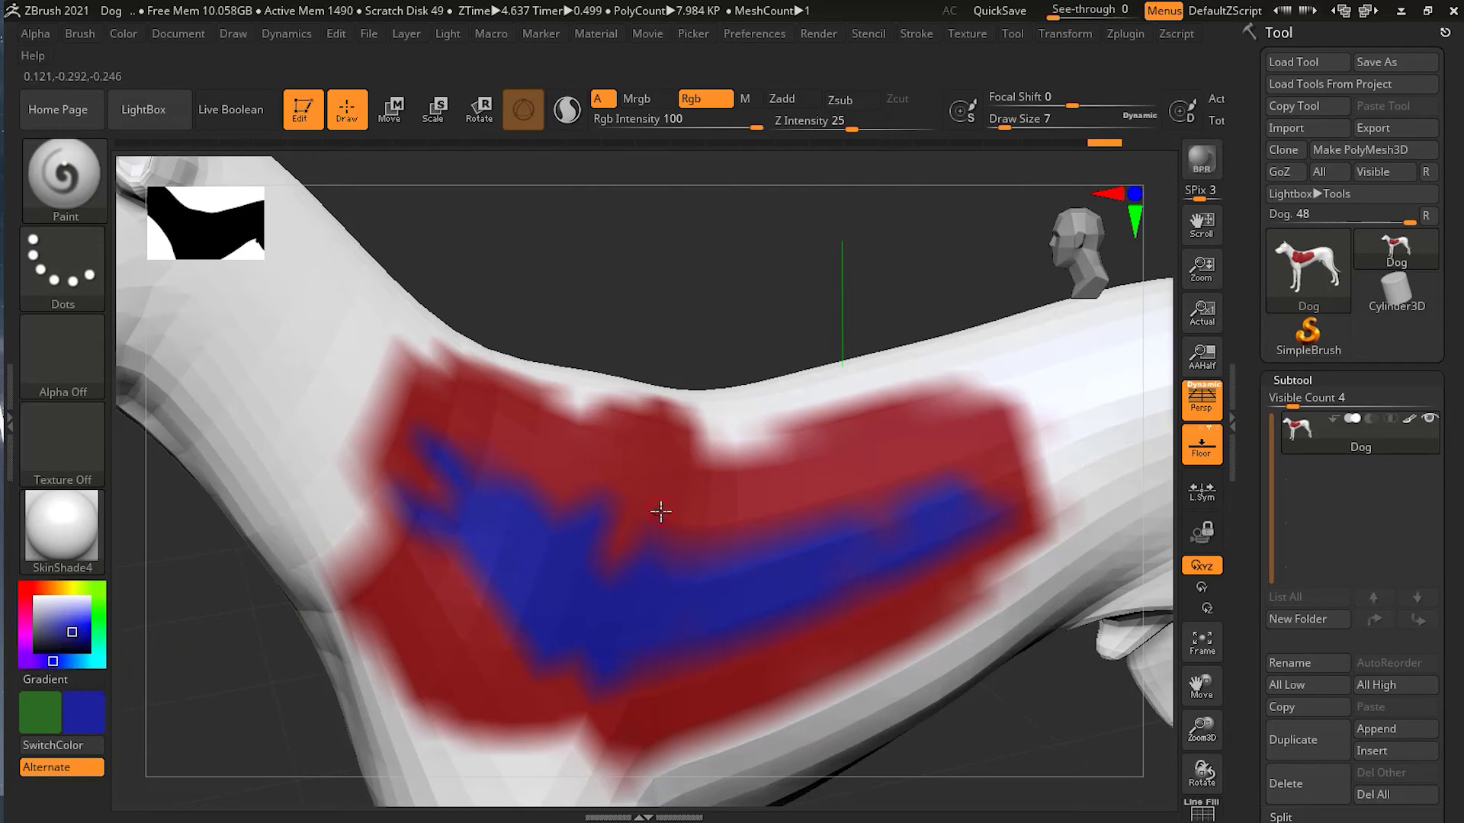
pyautogui.moveTo(657, 487)
pyautogui.mouseDown()
pyautogui.moveTo(526, 516)
pyautogui.moveTo(1022, 396)
pyautogui.moveTo(990, 459)
pyautogui.moveTo(719, 504)
pyautogui.mouseUp()
# Step: Set the draw size to 44 and smooth the red, blue and green paint across the shoulder and flank
pyautogui.press('s')
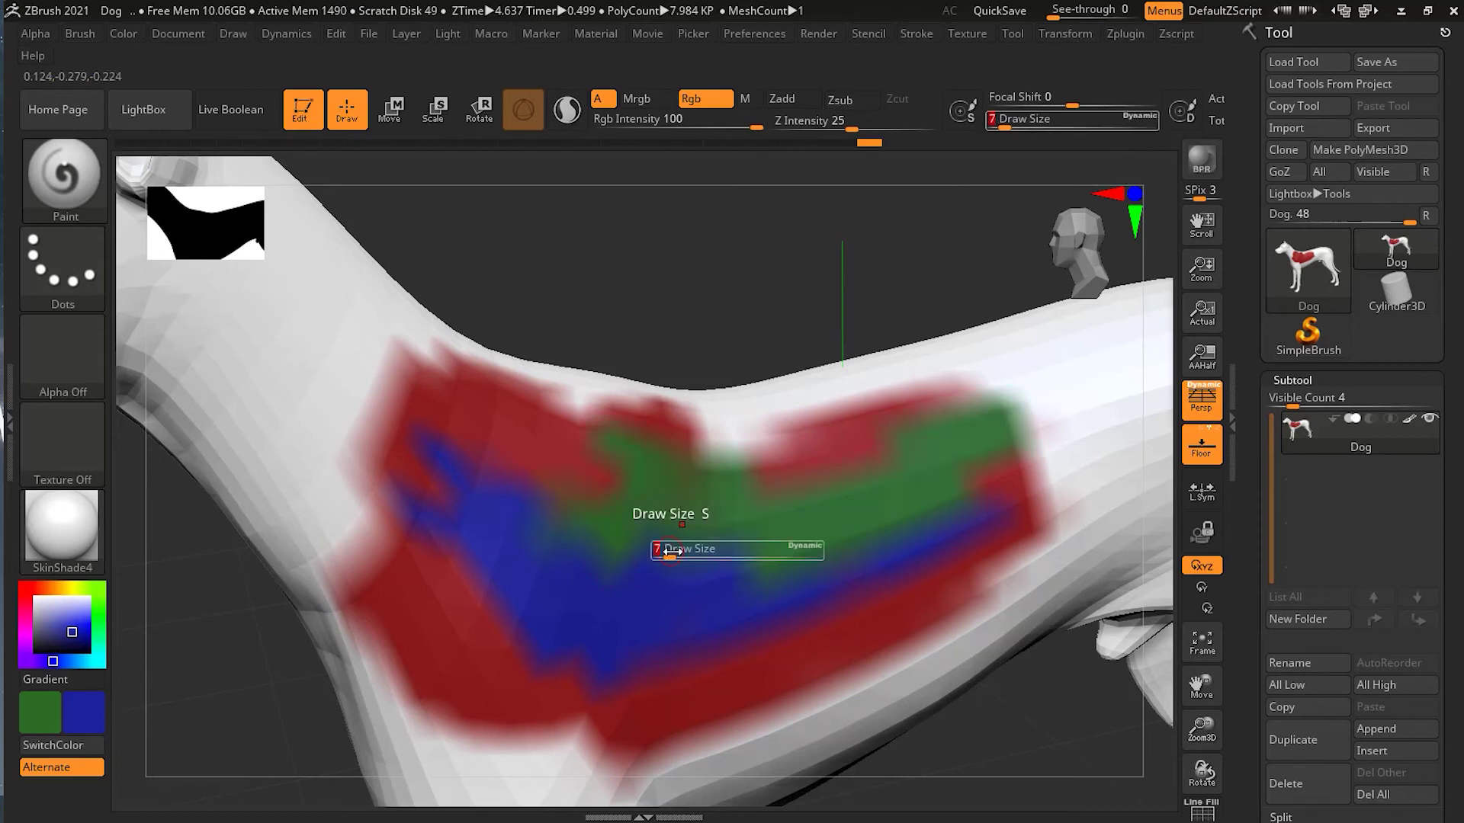
pyautogui.moveTo(672, 552)
pyautogui.mouseDown()
pyautogui.moveTo(690, 552)
pyautogui.moveTo(572, 627)
pyautogui.mouseUp()
pyautogui.moveTo(745, 638)
pyautogui.keyDown('shift'); pyautogui.mouseDown()
pyautogui.moveTo(1037, 533)
pyautogui.moveTo(991, 386)
pyautogui.moveTo(648, 395)
pyautogui.mouseUp(); pyautogui.keyUp('shift')
pyautogui.press('ctrl')
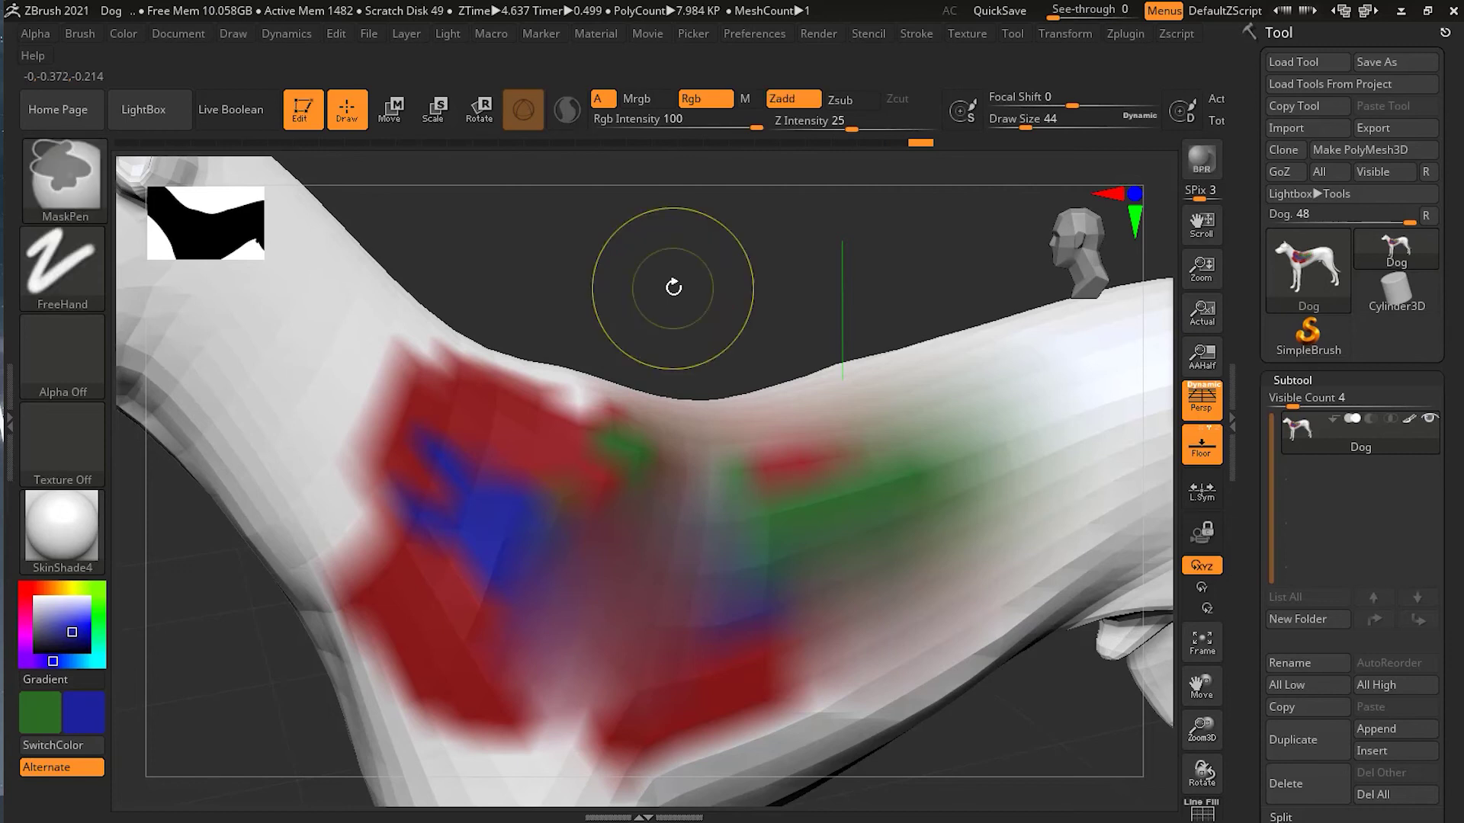
# Step: Undo the smoothing on the painted patch, keeping the green strokes over the blue
pyautogui.hotkey('ctrl', 'z')
pyautogui.hotkey('ctrl', 'z')
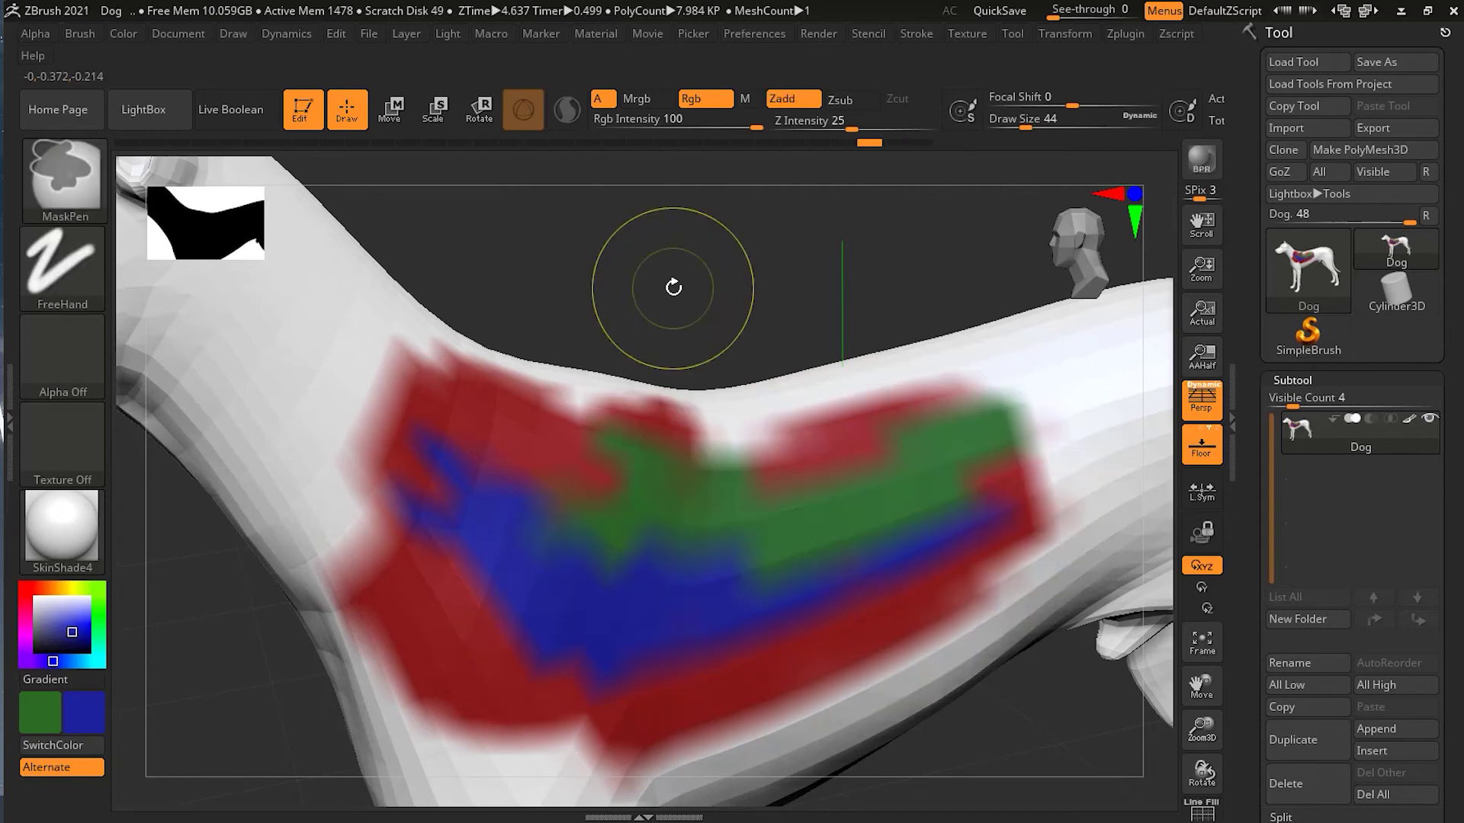
pyautogui.hotkey('ctrl', 'z')
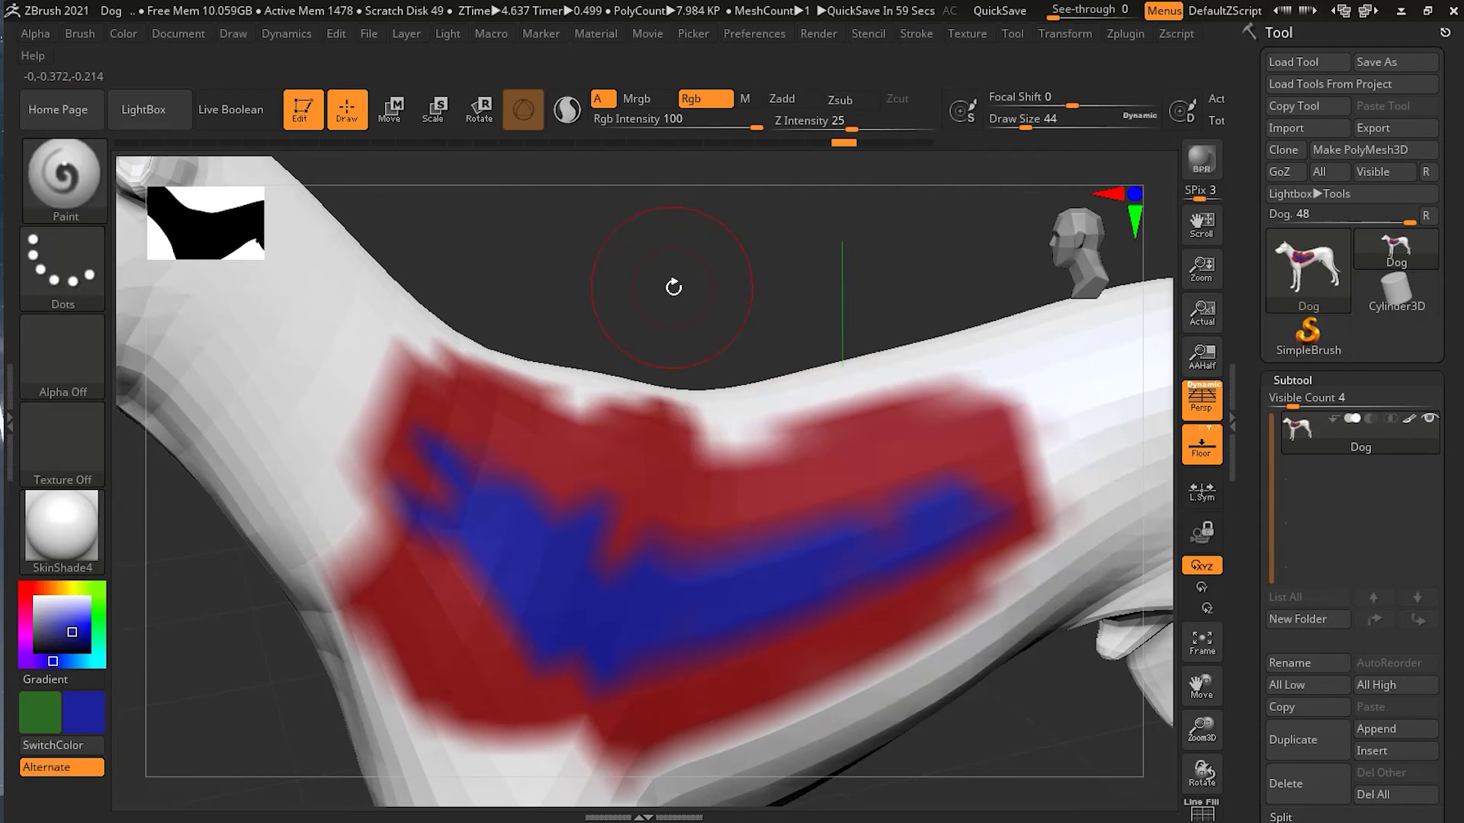
pyautogui.hotkey('ctrl', 'shift', 'z')
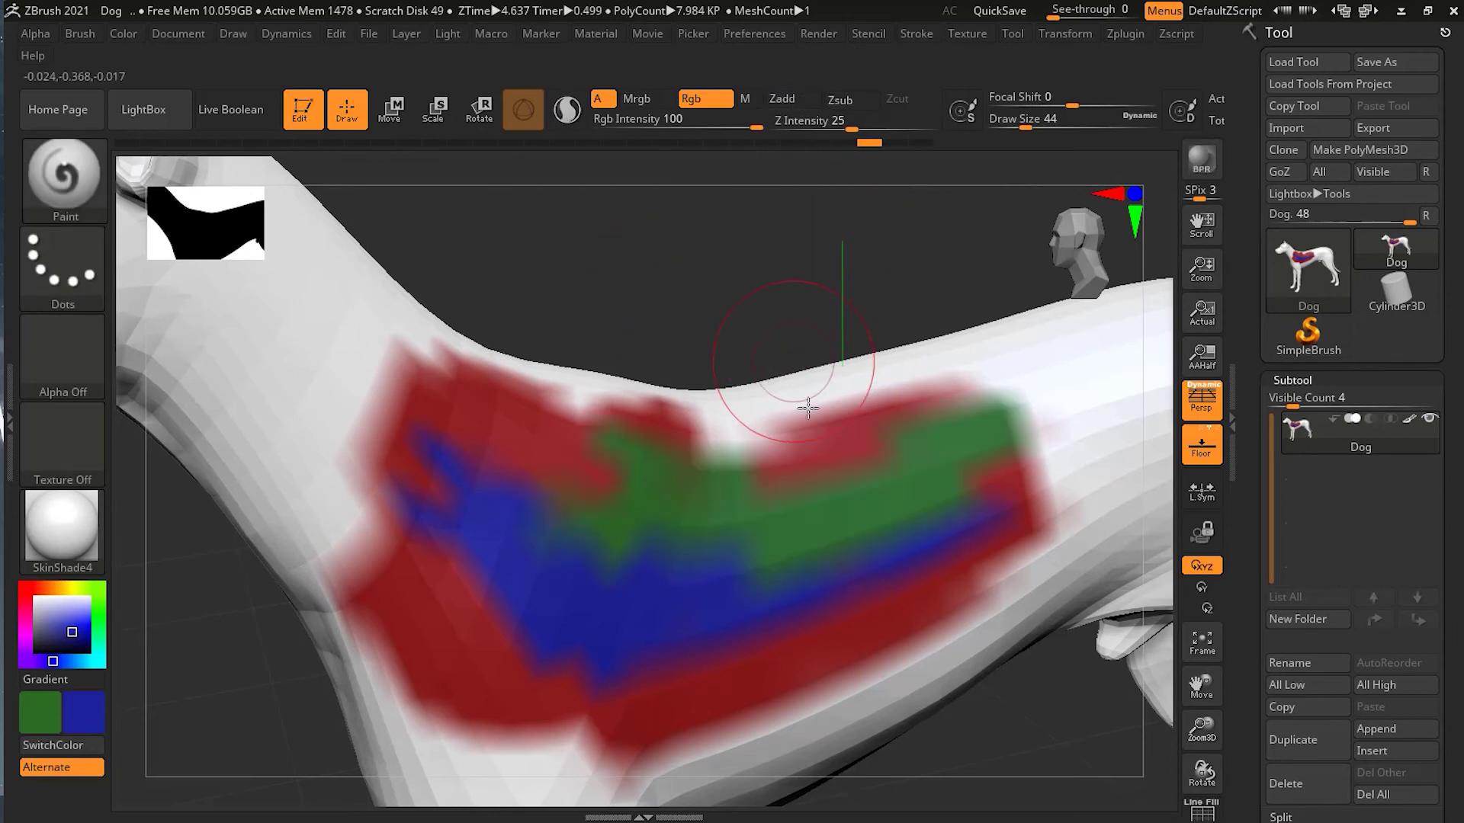
# Step: Use the Smooth brush to blend the red, blue and green paint over the shoulder and front of the flank on the coarse mesh
pyautogui.press('shift')
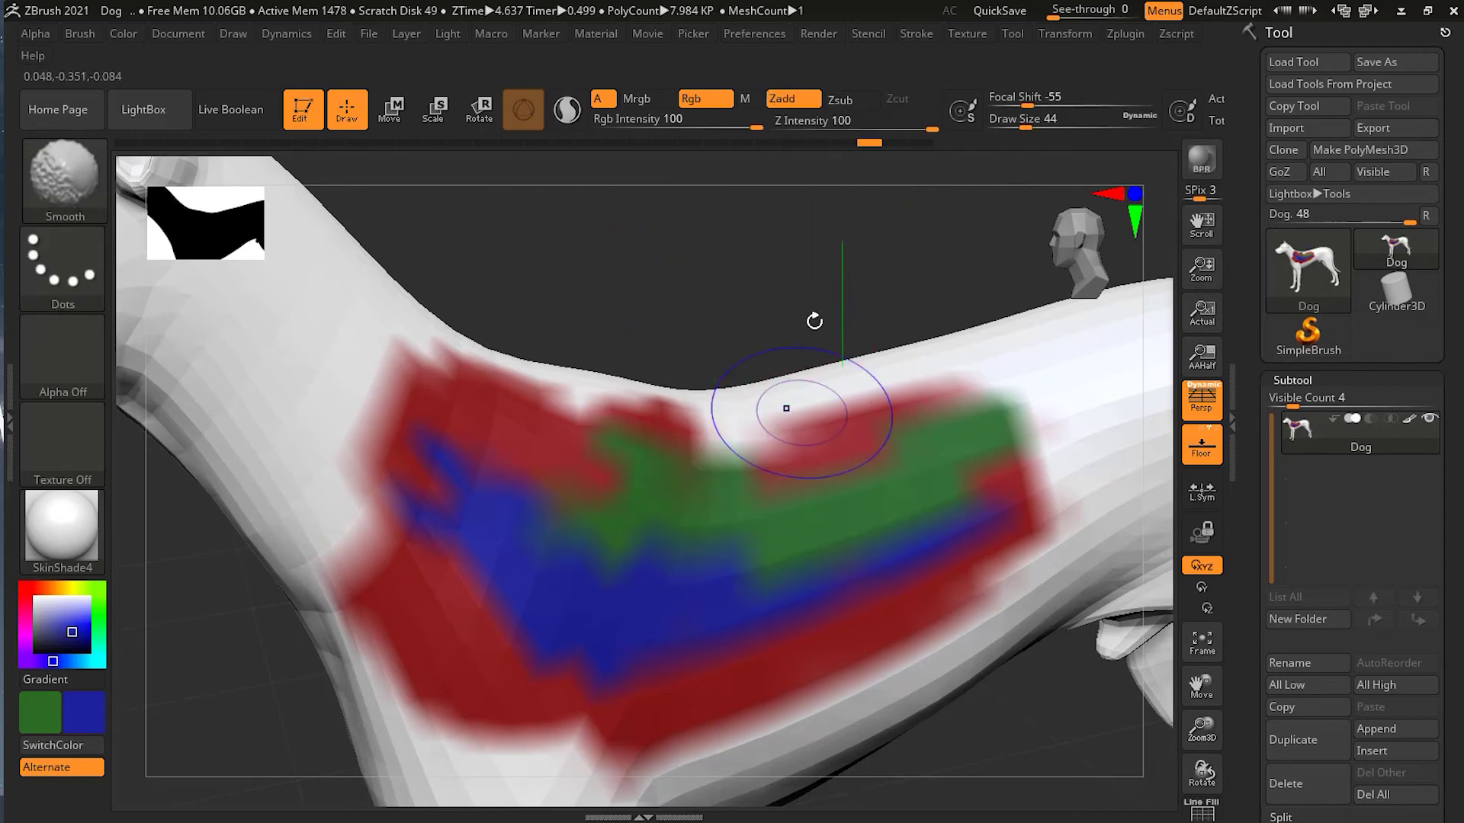
pyautogui.click(806, 107)
pyautogui.moveTo(709, 582)
pyautogui.keyDown('shift'); pyautogui.mouseDown()
pyautogui.moveTo(539, 572)
pyautogui.moveTo(673, 666)
pyautogui.moveTo(701, 618)
pyautogui.mouseUp(); pyautogui.keyUp('shift')
pyautogui.keyDown('shift'); pyautogui.moveTo(680, 379); pyautogui.dragTo(585, 311); pyautogui.keyUp('shift')
pyautogui.moveTo(725, 249); pyautogui.dragTo(610, 239)
pyautogui.moveTo(989, 284)
pyautogui.mouseDown()
pyautogui.moveTo(999, 261)
pyautogui.moveTo(695, 268)
pyautogui.mouseUp()
pyautogui.press('ctrl')
pyautogui.keyDown('shift'); pyautogui.moveTo(568, 416); pyautogui.dragTo(893, 452); pyautogui.keyUp('shift')
pyautogui.moveTo(471, 569)
pyautogui.keyDown('shift'); pyautogui.mouseDown()
pyautogui.moveTo(474, 611)
pyautogui.moveTo(545, 503)
pyautogui.moveTo(587, 488)
pyautogui.mouseUp(); pyautogui.keyUp('shift')
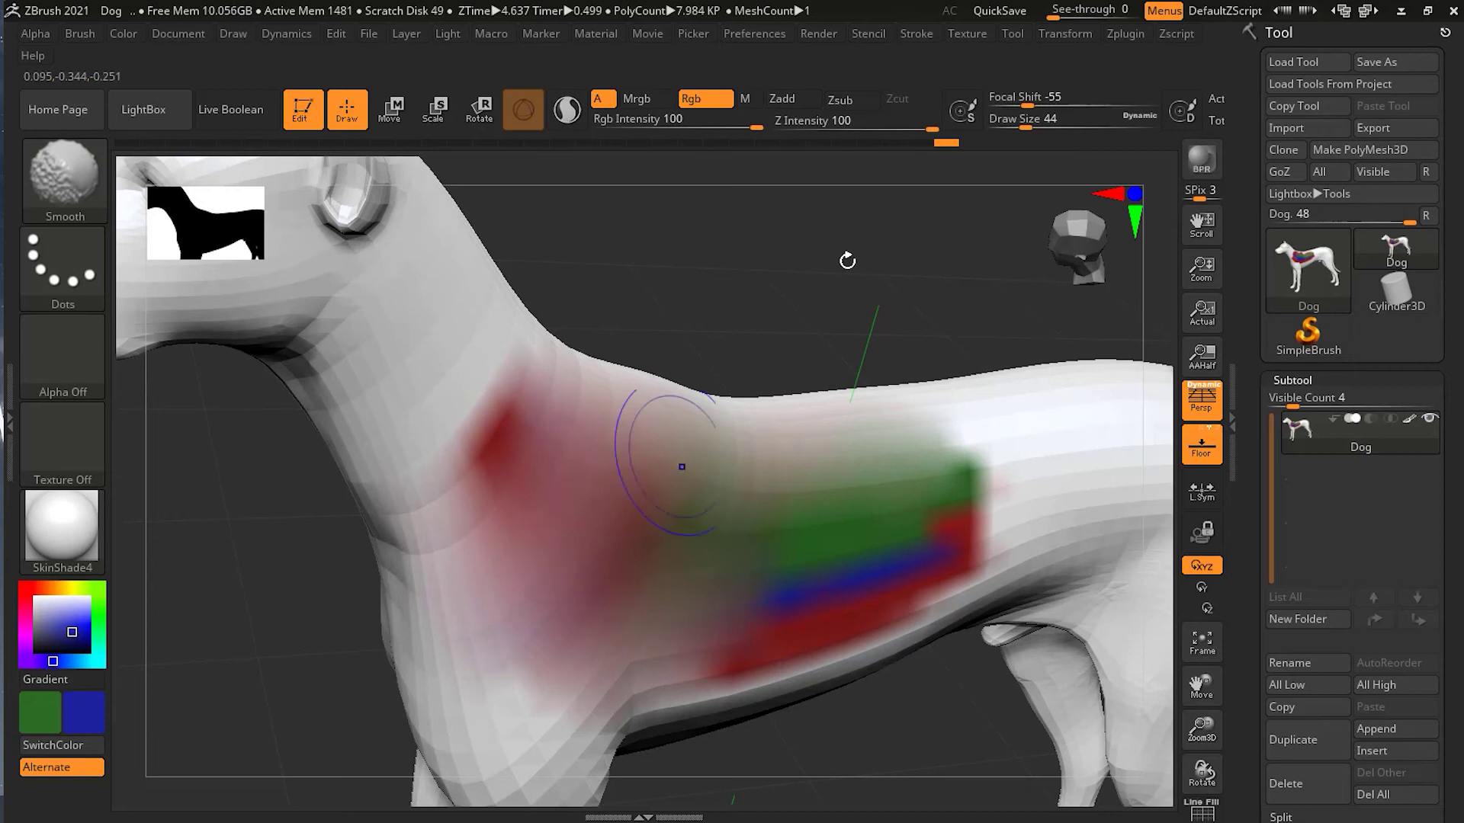
# Step: Raise the dog to its detailed subdivision level and smooth the irregular edges of the blended patch
pyautogui.moveTo(763, 328)
pyautogui.mouseDown()
pyautogui.moveTo(734, 294)
pyautogui.moveTo(762, 296)
pyautogui.mouseUp()
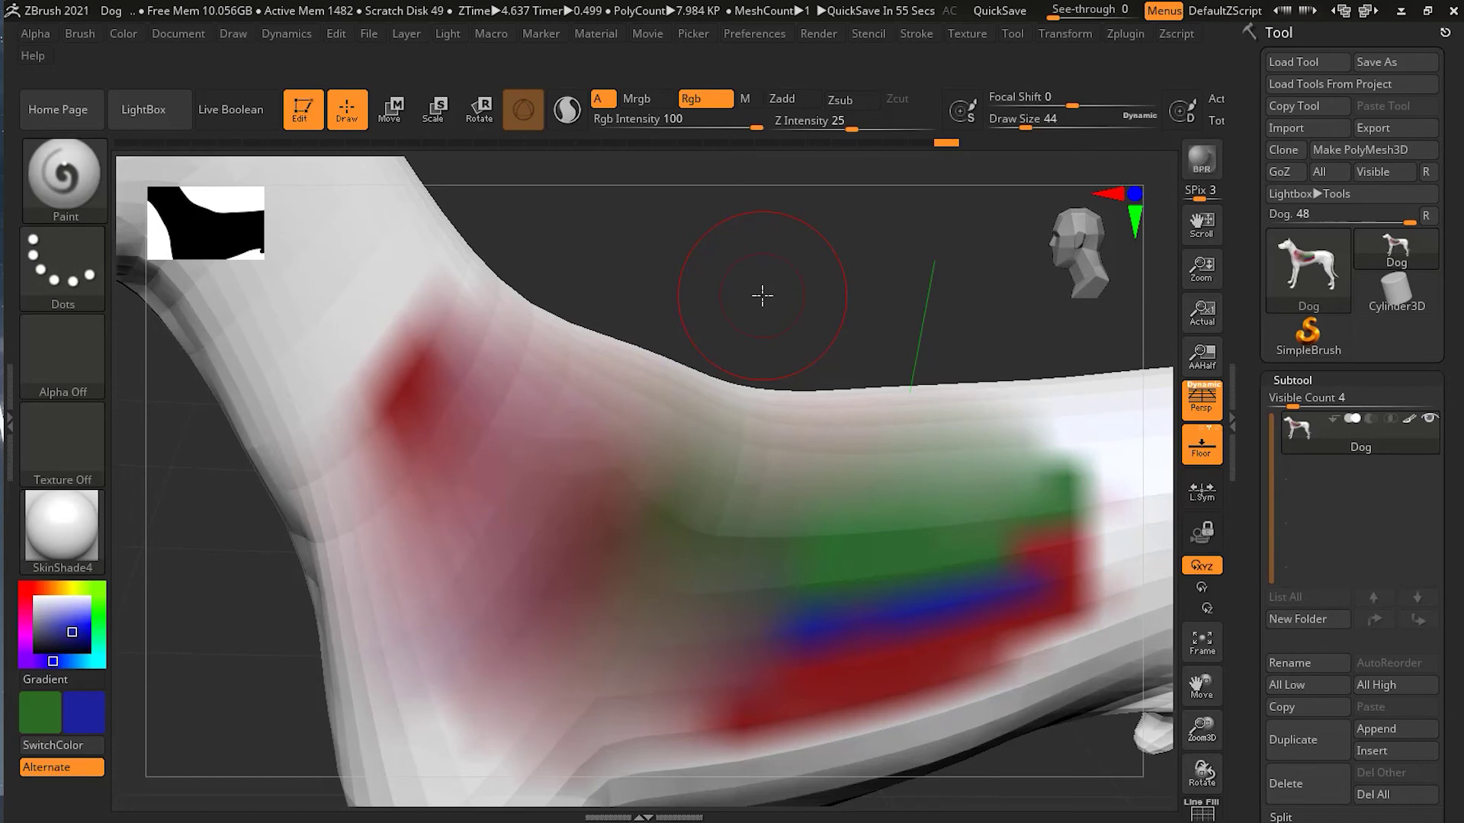
pyautogui.hotkey('ctrl', 'd')
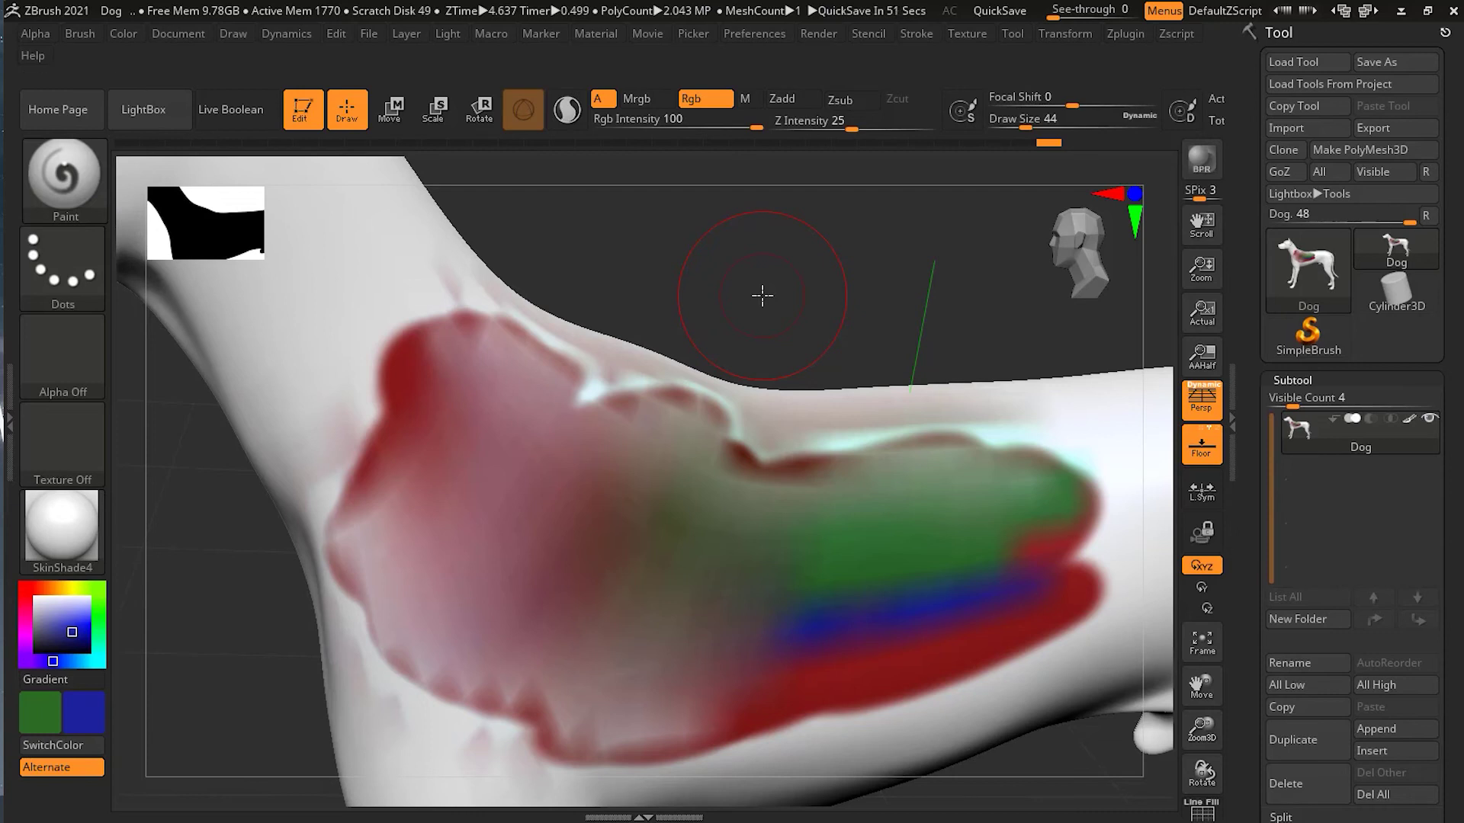
pyautogui.press('shift')
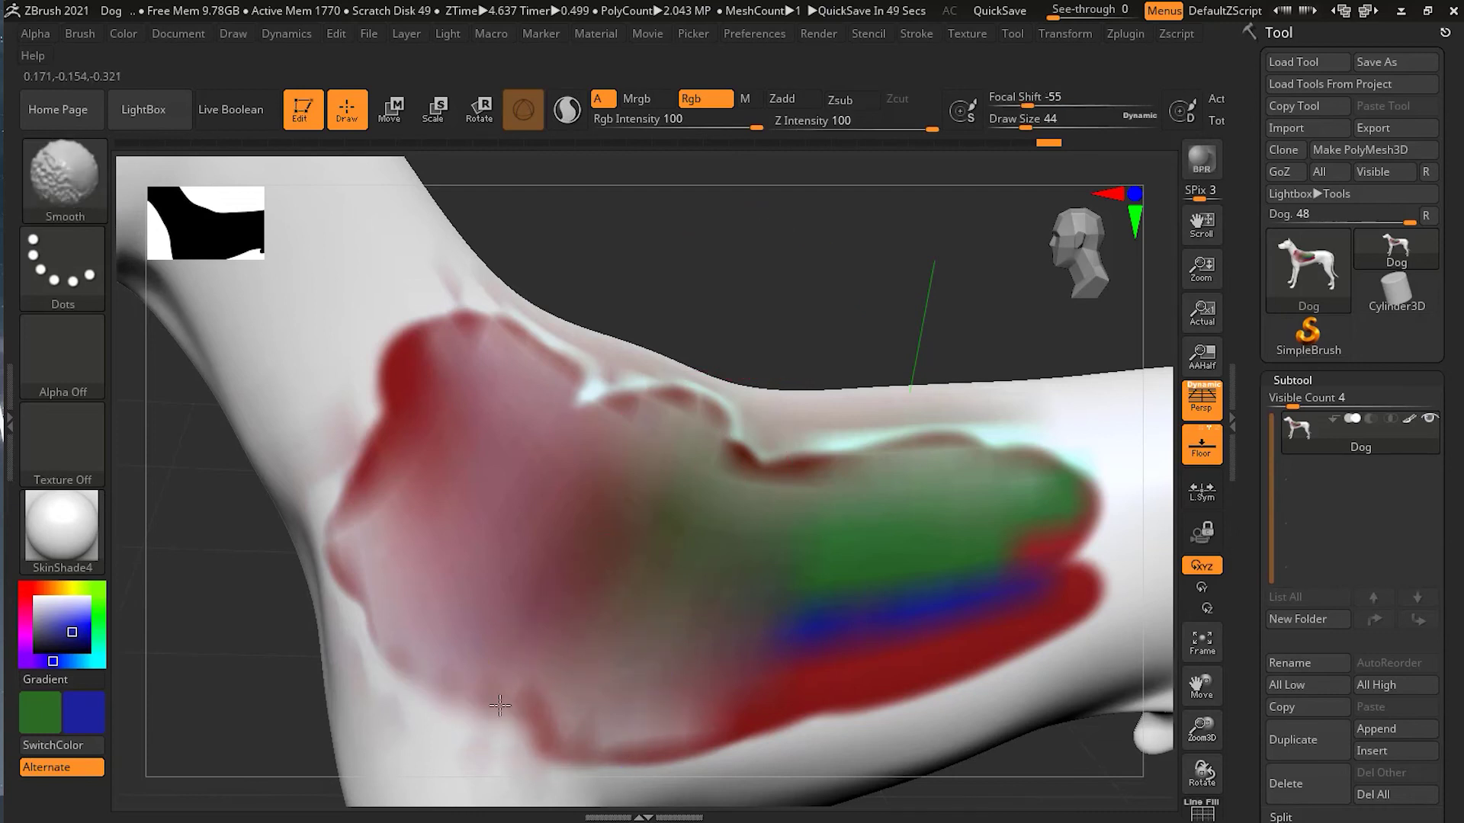
pyautogui.moveTo(457, 643)
pyautogui.keyDown('shift'); pyautogui.mouseDown()
pyautogui.moveTo(402, 392)
pyautogui.moveTo(739, 430)
pyautogui.moveTo(466, 292)
pyautogui.moveTo(666, 523)
pyautogui.moveTo(866, 693)
pyautogui.moveTo(1067, 496)
pyautogui.moveTo(643, 419)
pyautogui.mouseUp(); pyautogui.keyUp('shift')
# Step: Set the main color to white and fill the whole dog with it
pyautogui.moveTo(826, 356)
pyautogui.keyDown('alt'); pyautogui.mouseDown()
pyautogui.moveTo(768, 340)
pyautogui.moveTo(744, 307)
pyautogui.moveTo(833, 409)
pyautogui.mouseUp(); pyautogui.keyUp('alt')
pyautogui.moveTo(68, 619)
pyautogui.mouseDown()
pyautogui.moveTo(7, 591)
pyautogui.moveTo(31, 587)
pyautogui.mouseUp()
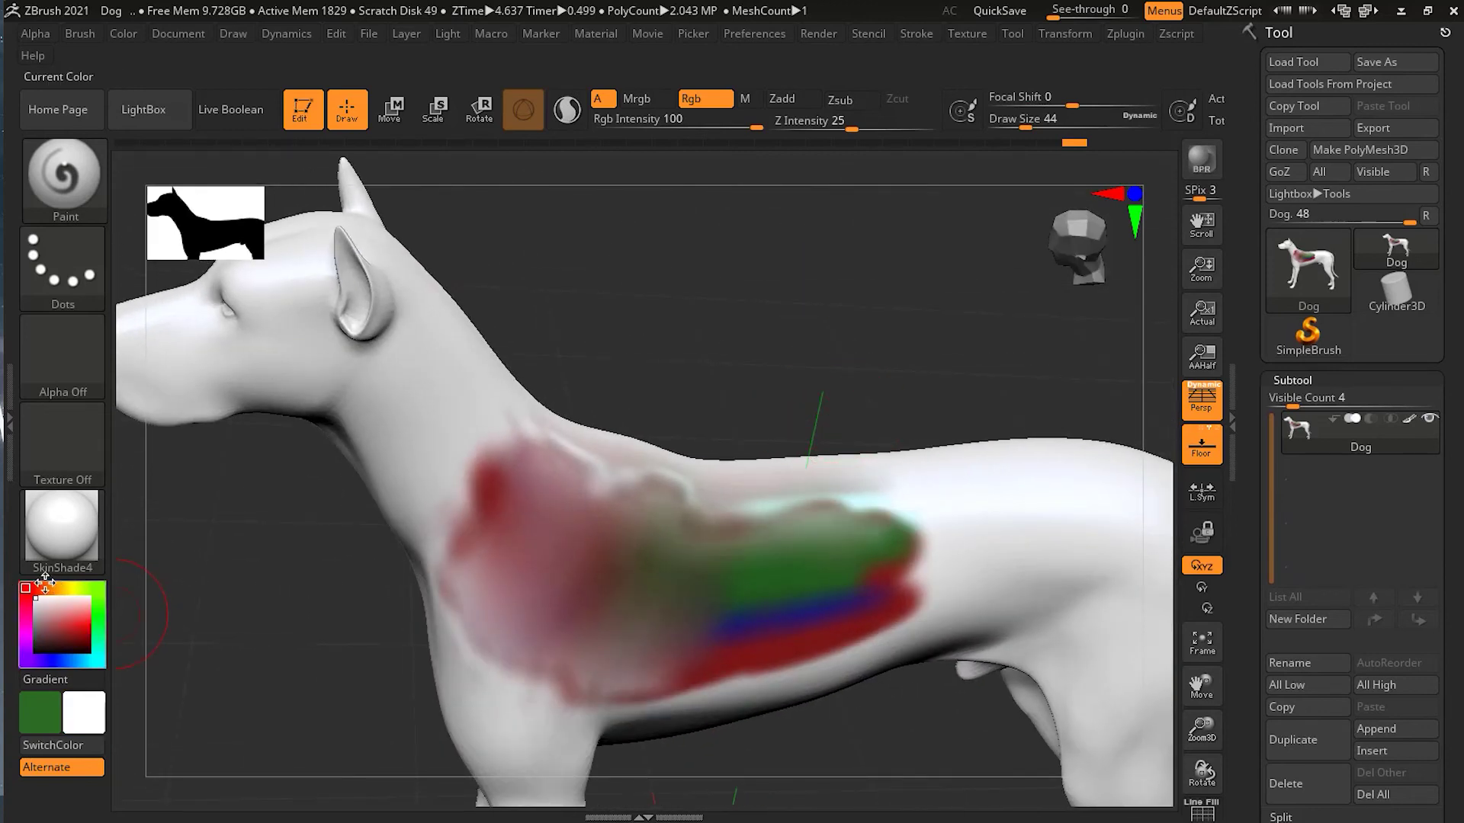
pyautogui.click(81, 35)
pyautogui.moveTo(118, 33)
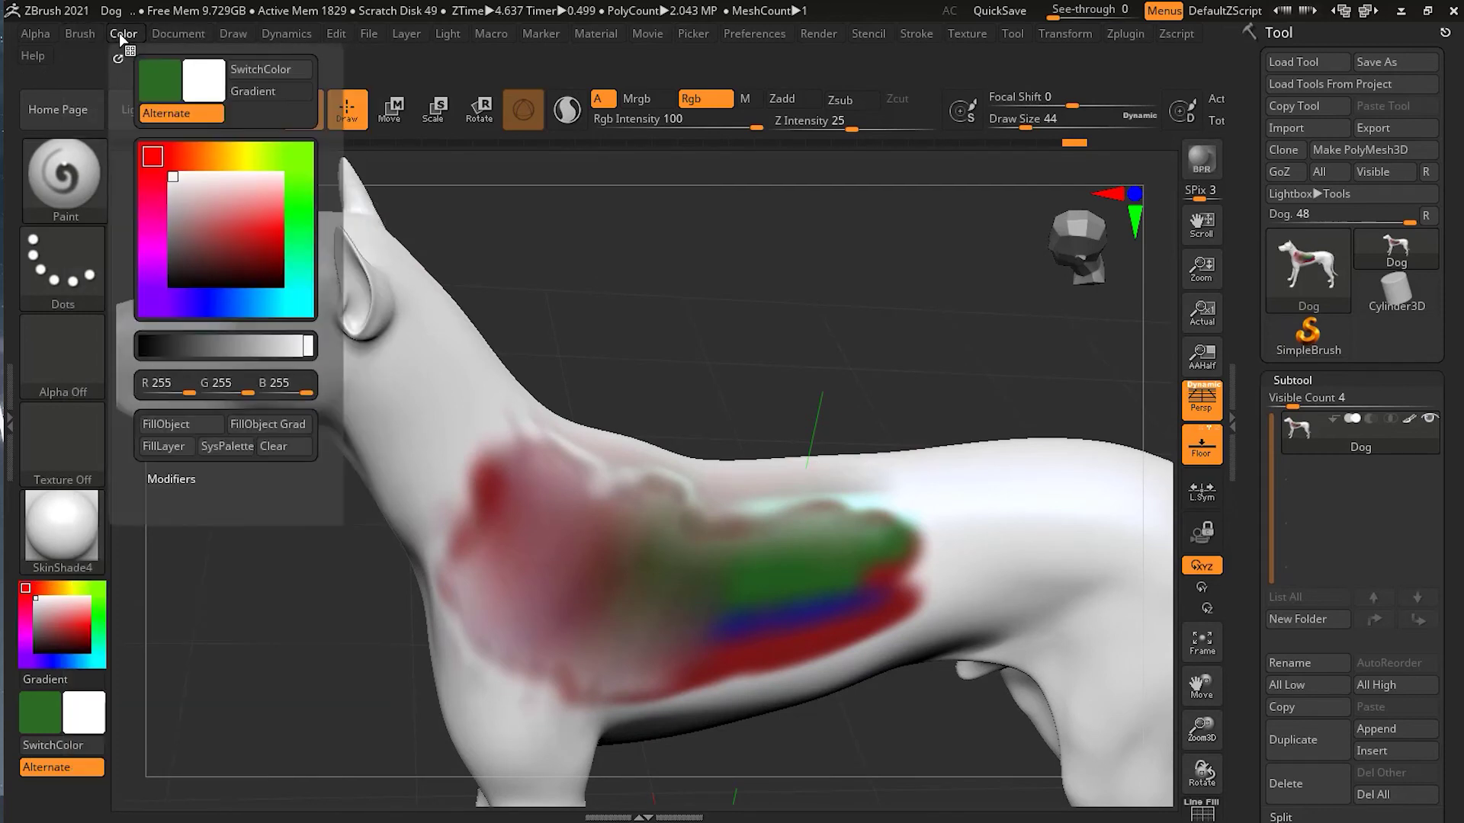
pyautogui.click(163, 424)
pyautogui.moveTo(690, 379); pyautogui.dragTo(787, 328)
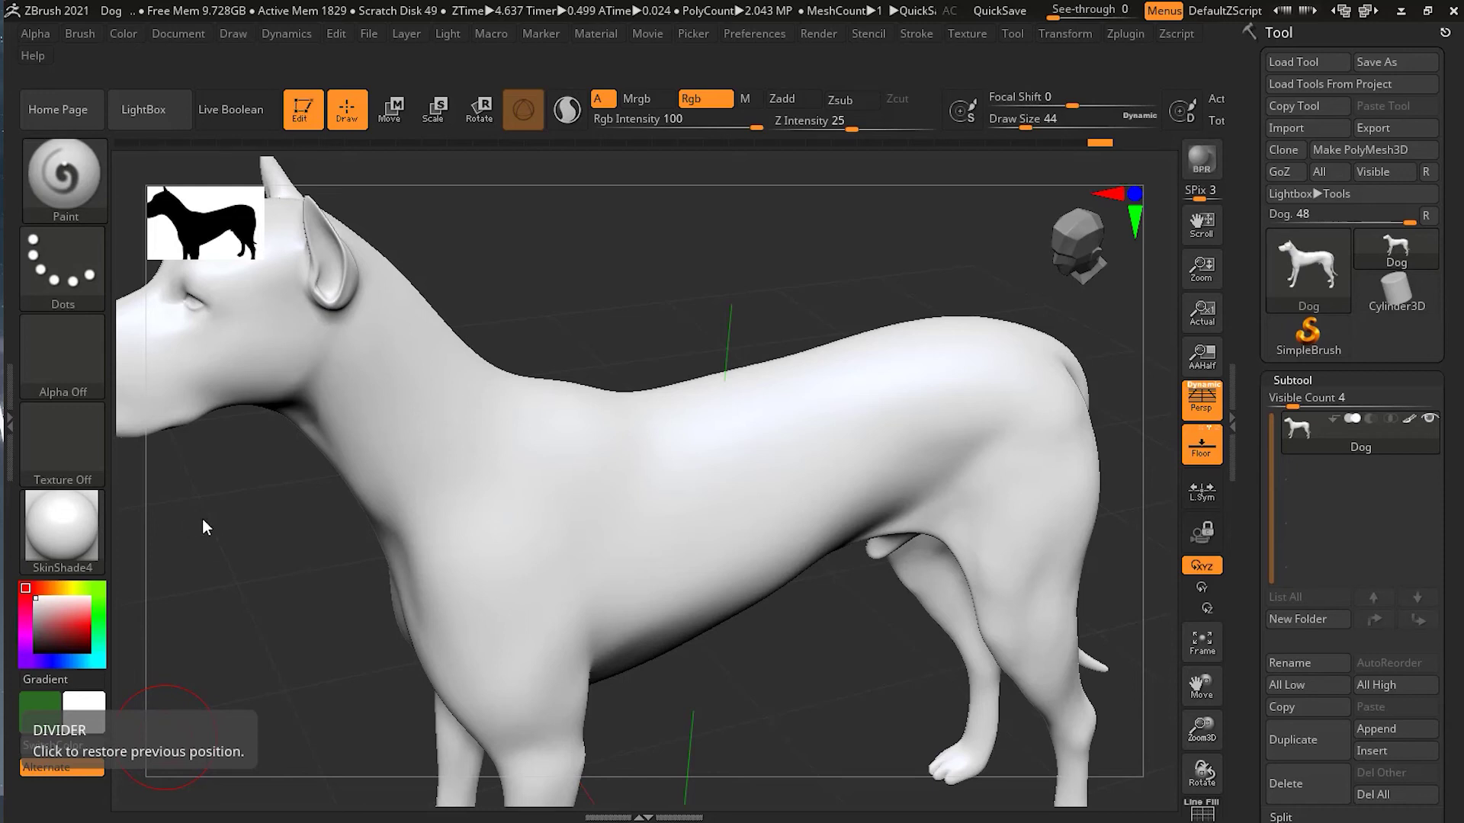
# Step: Look through the available textures and the image import dialog, closing it without importing anything
pyautogui.click(30, 433)
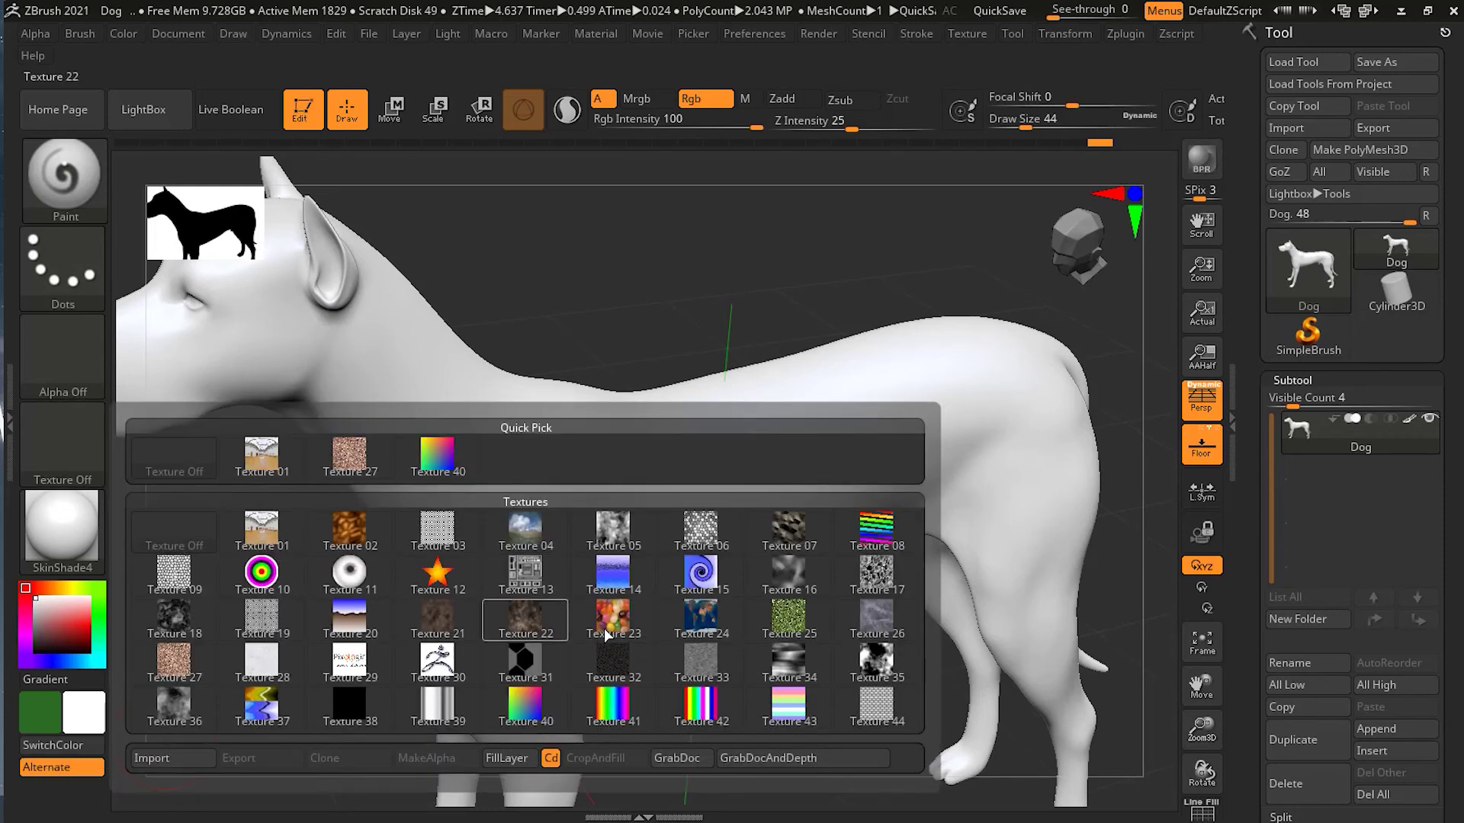
pyautogui.moveTo(606, 633)
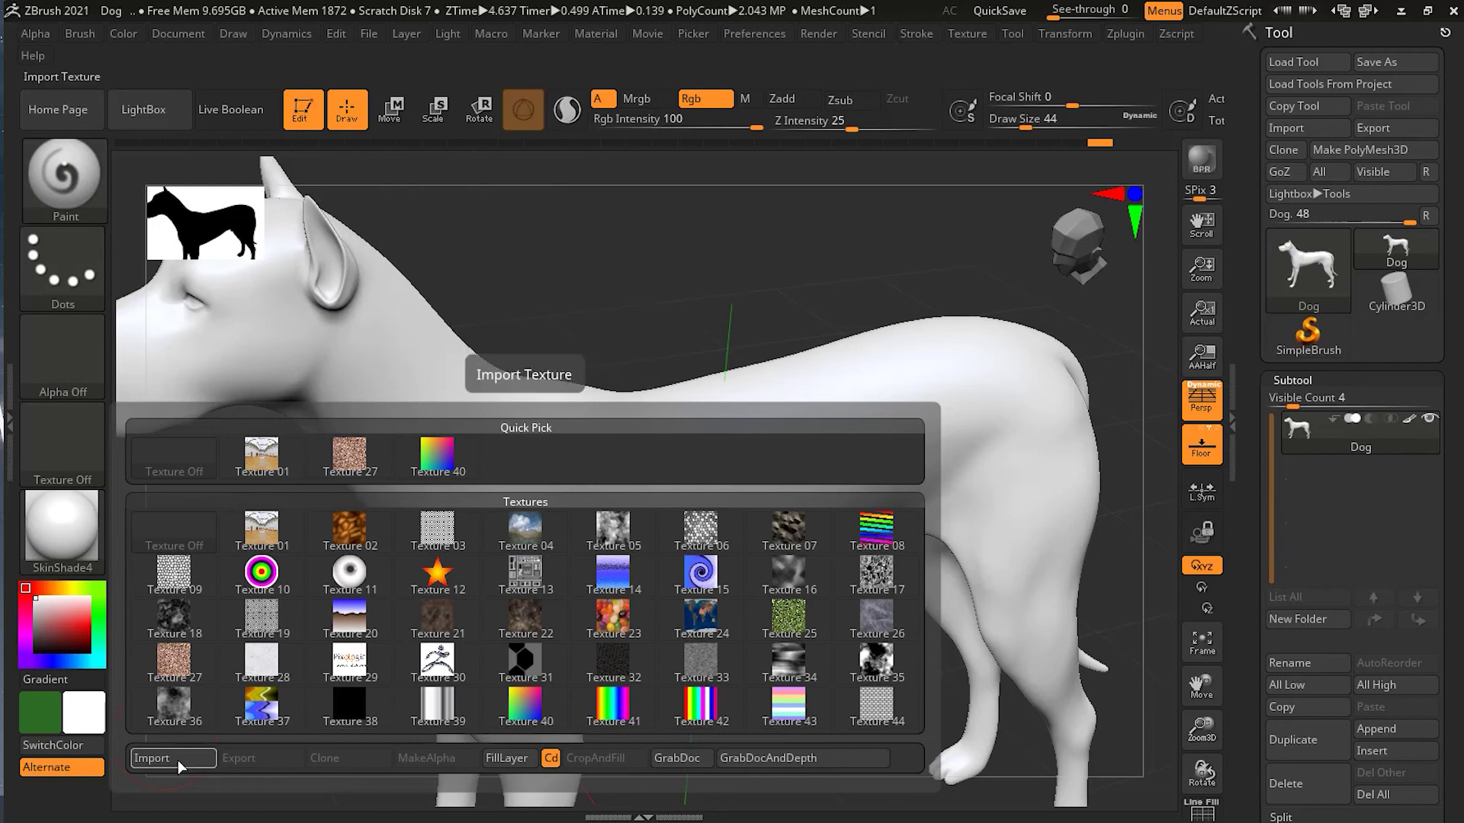
pyautogui.click(177, 759)
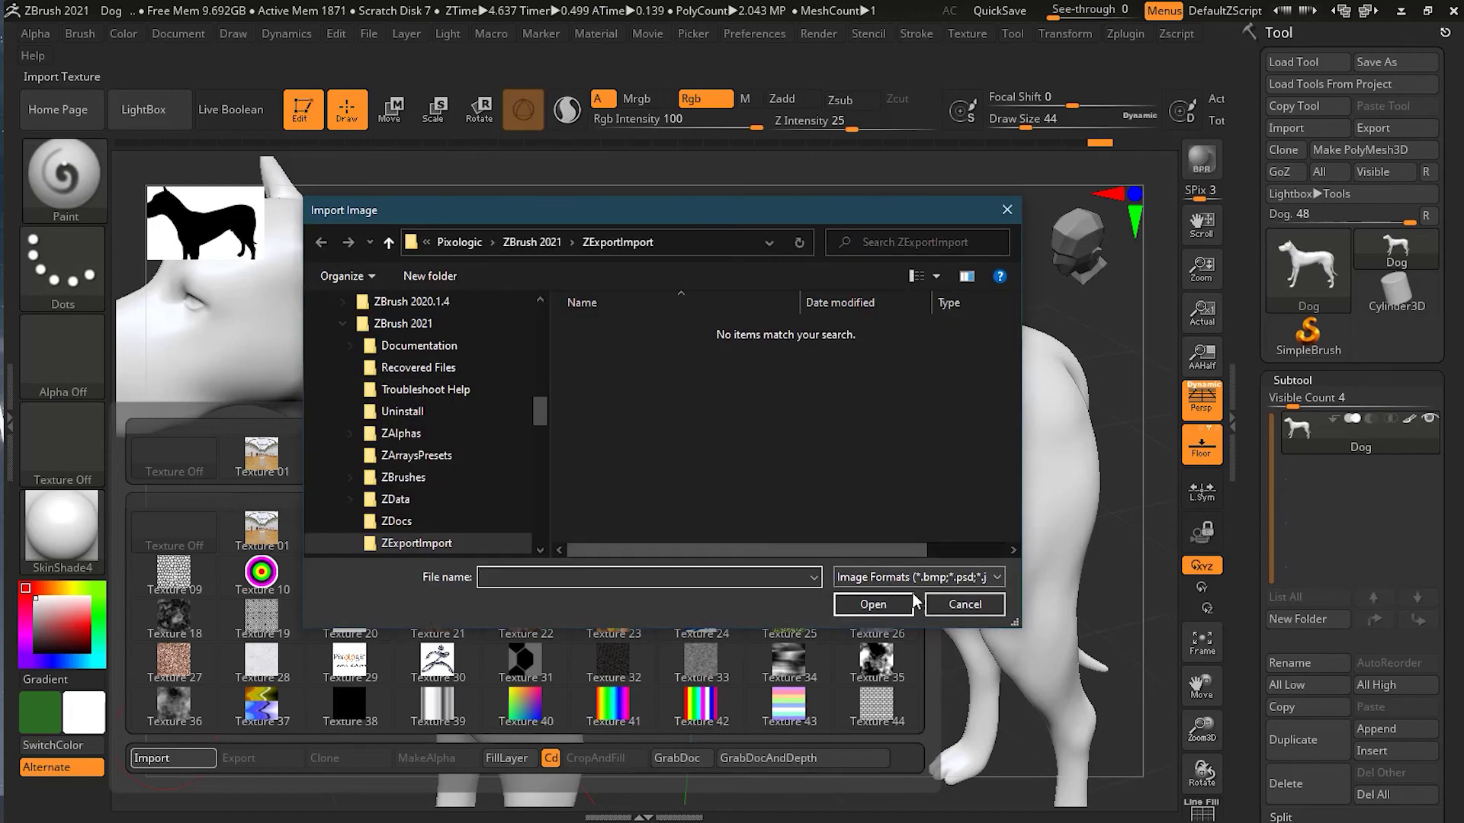
pyautogui.click(964, 605)
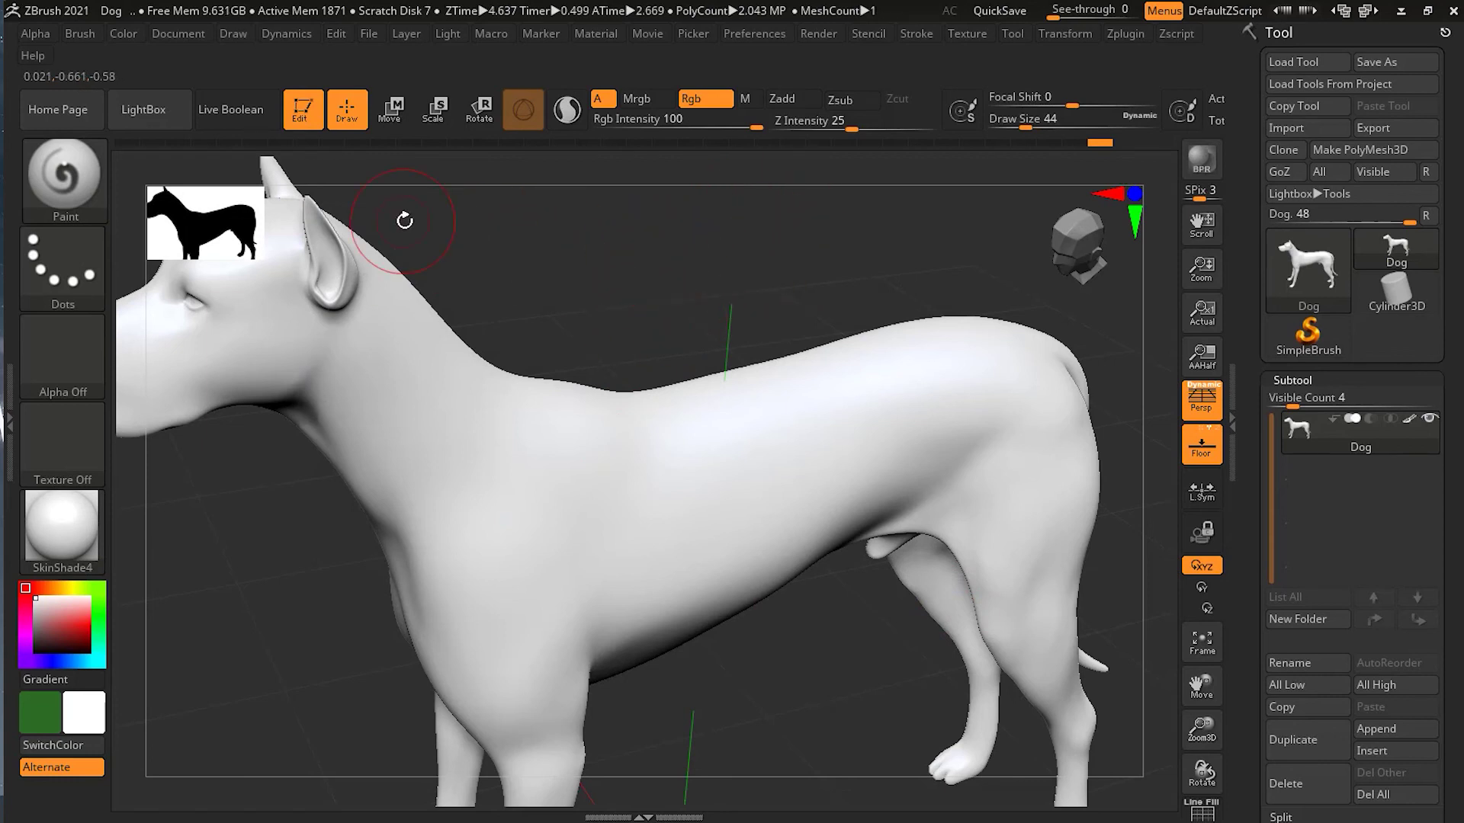
# Step: Browse the LightBox texture library from the bark and stone images through to the wood images
pyautogui.click(130, 114)
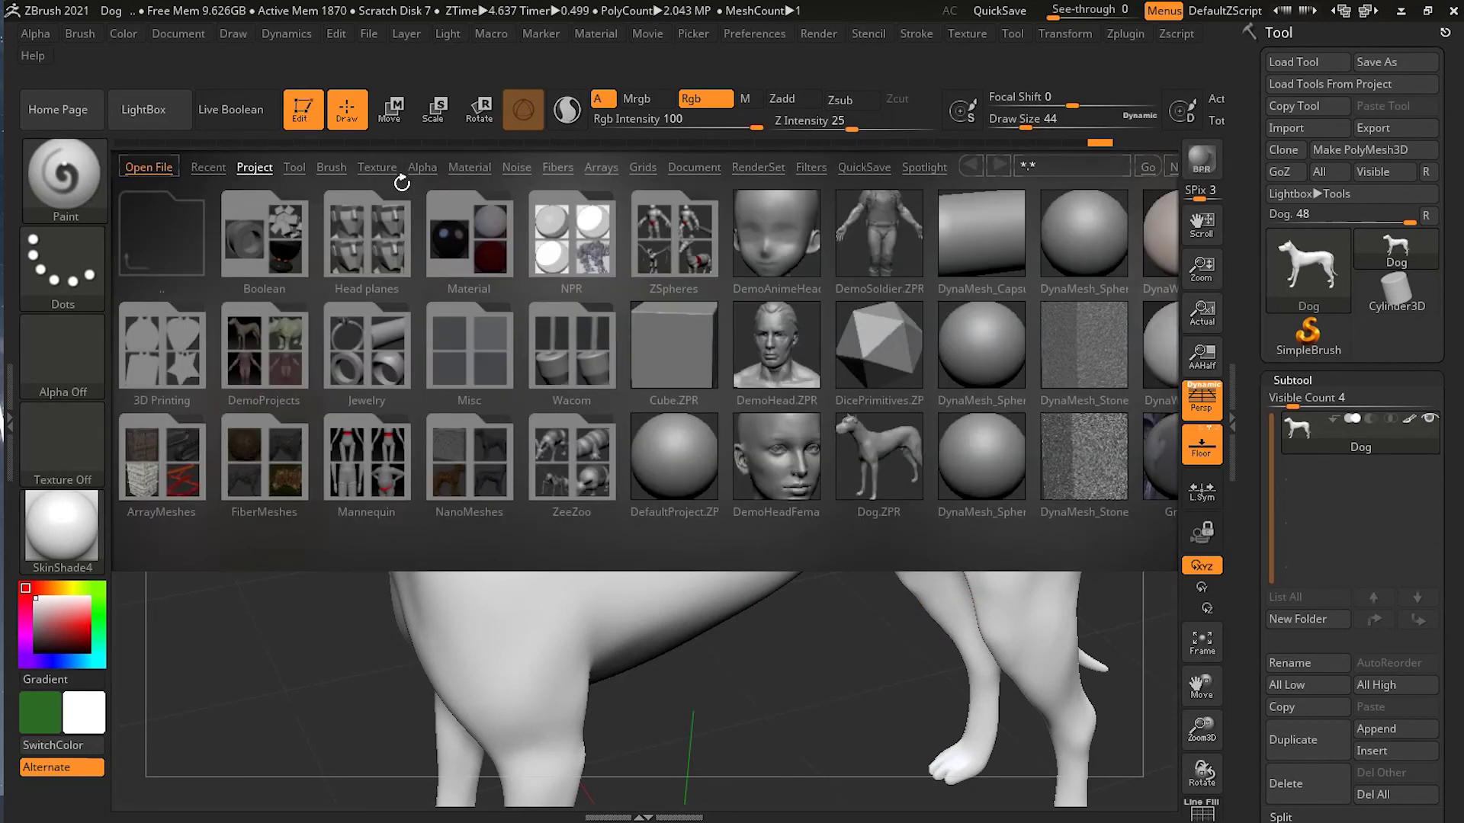
pyautogui.click(379, 168)
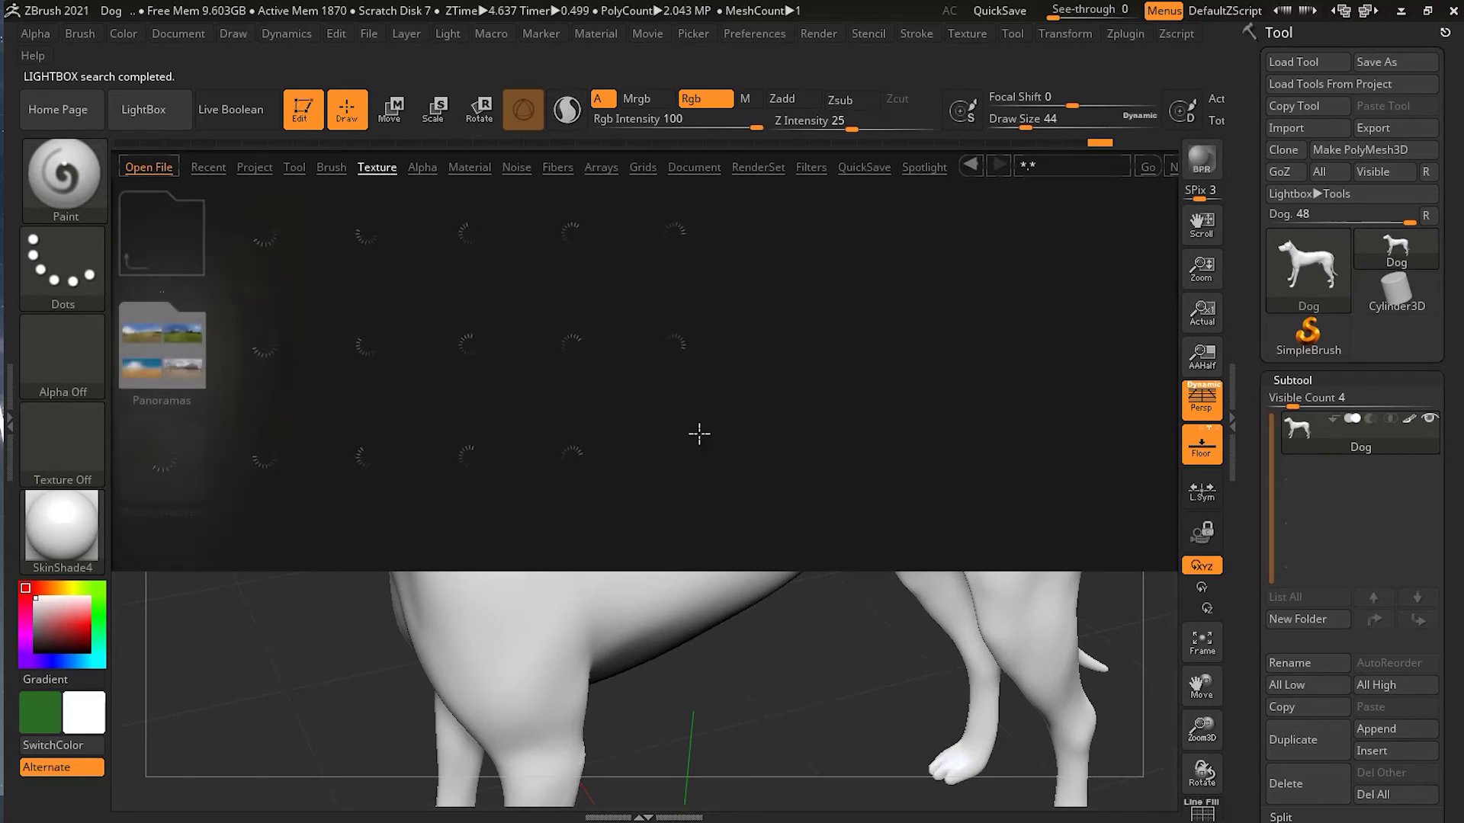
pyautogui.moveTo(947, 526); pyautogui.dragTo(825, 527)
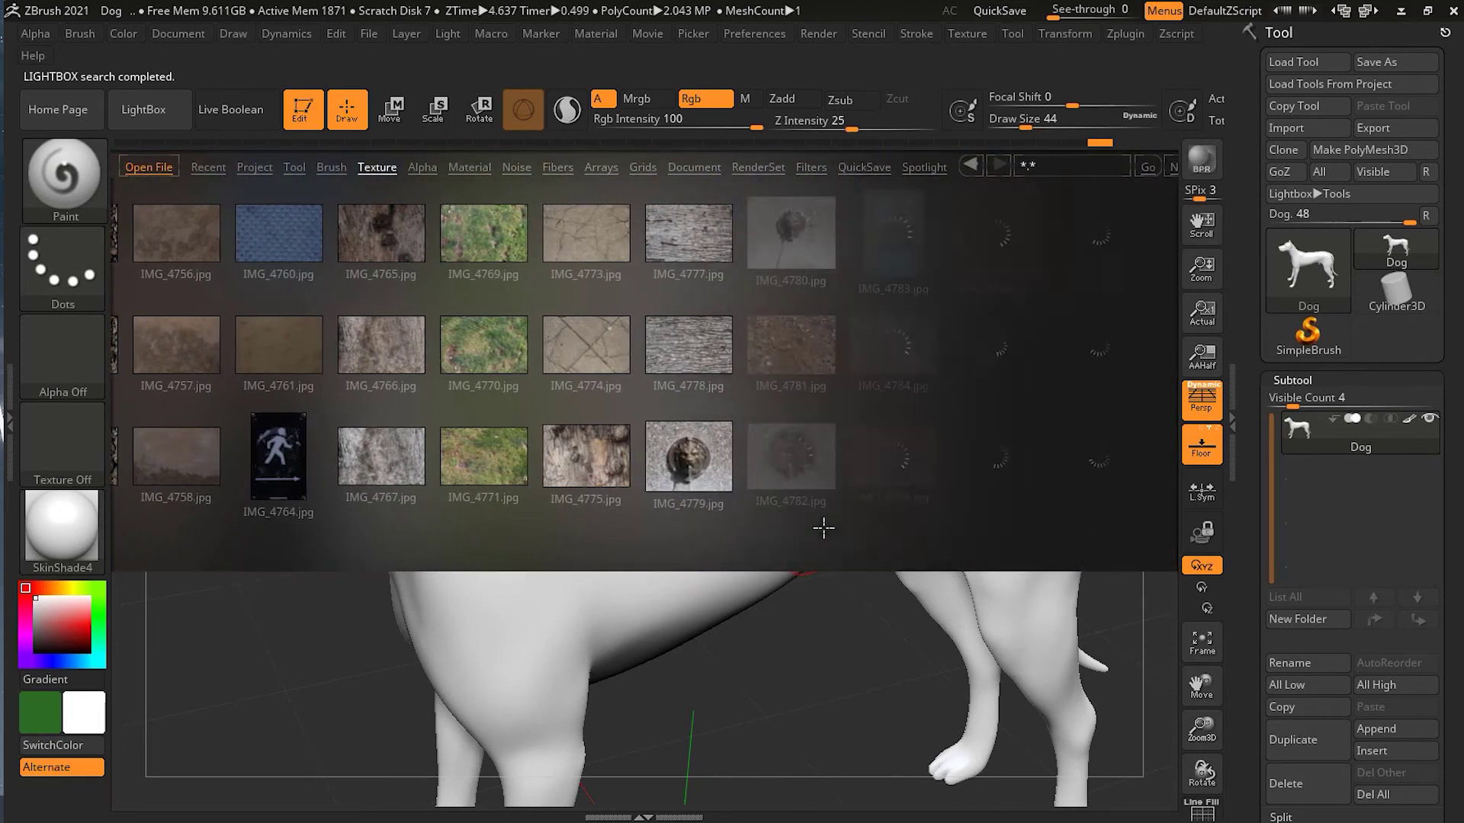
pyautogui.moveTo(793, 533); pyautogui.dragTo(679, 533)
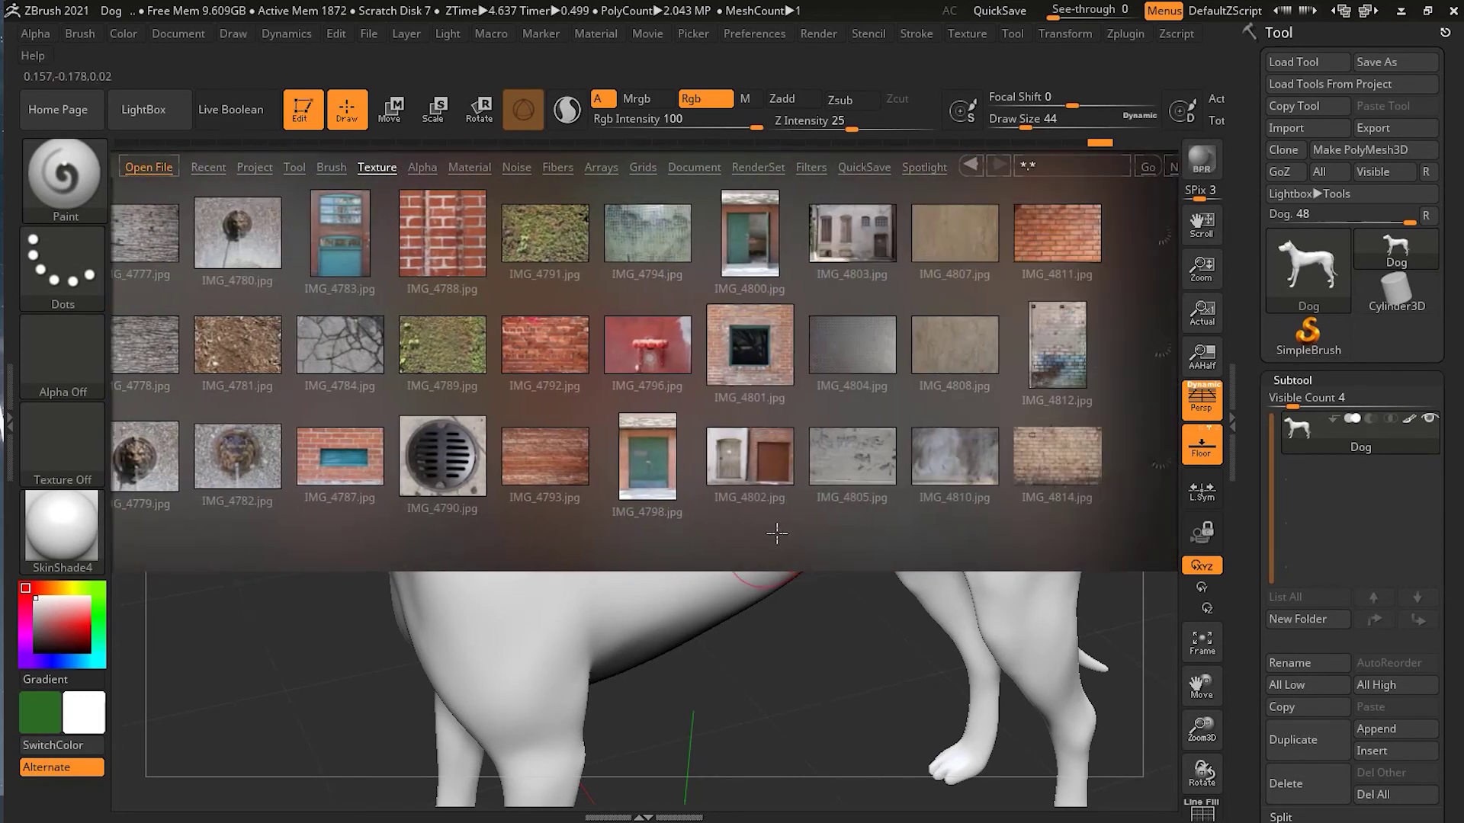
pyautogui.moveTo(817, 530); pyautogui.dragTo(616, 543)
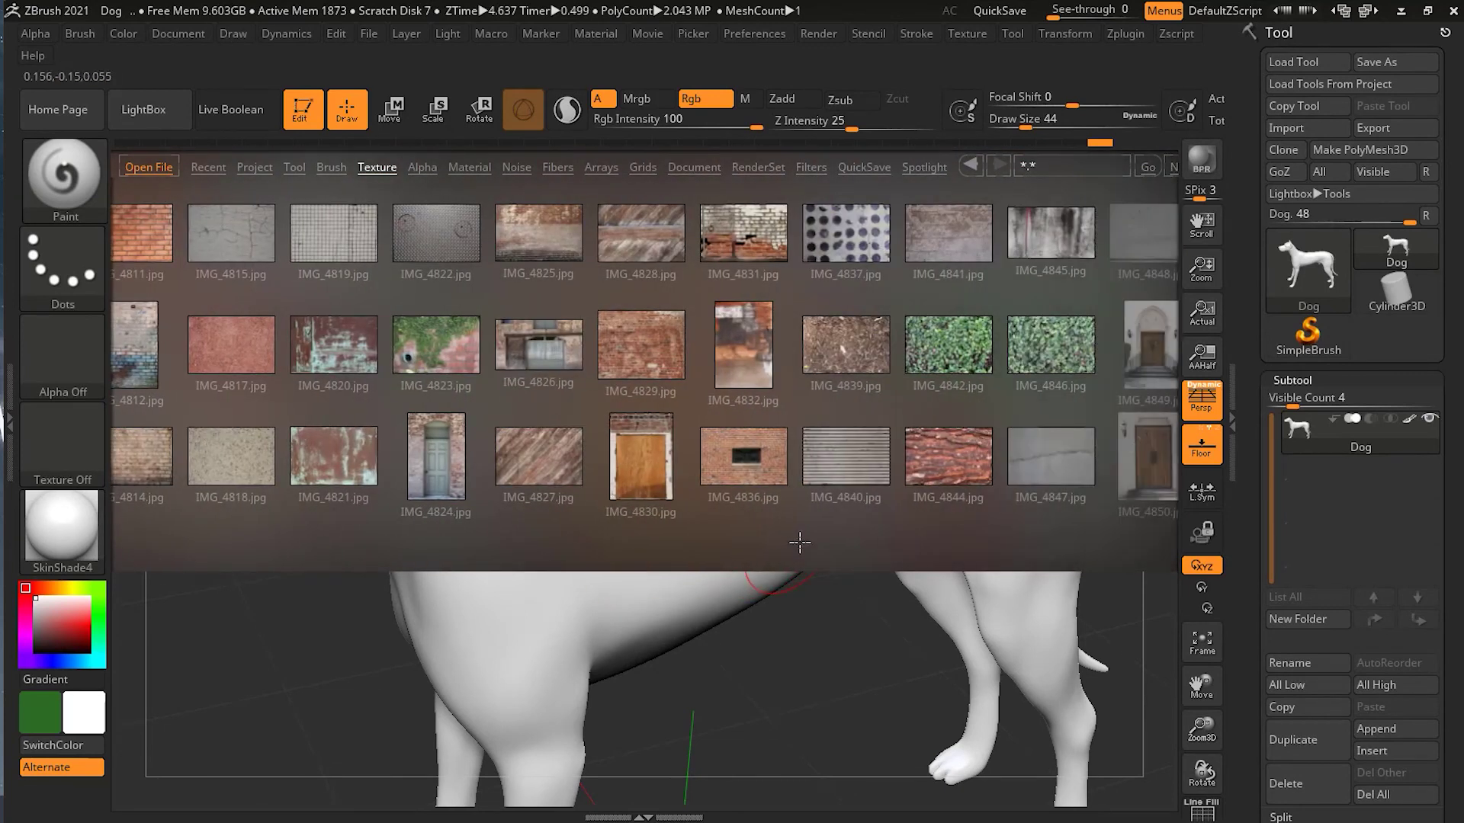
pyautogui.moveTo(784, 513); pyautogui.dragTo(427, 525)
pyautogui.moveTo(938, 526); pyautogui.dragTo(643, 549)
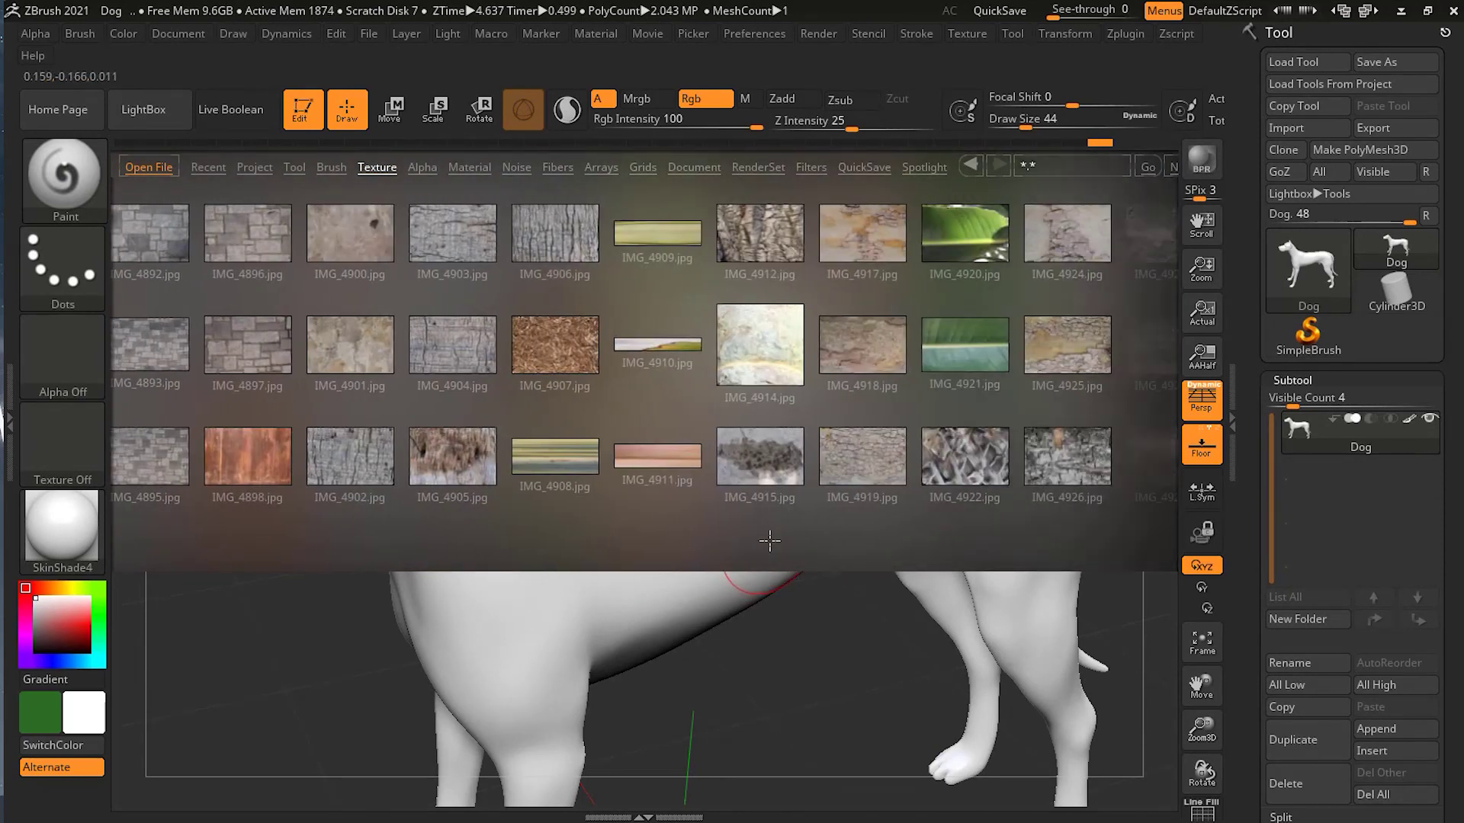
pyautogui.doubleClick(565, 352)
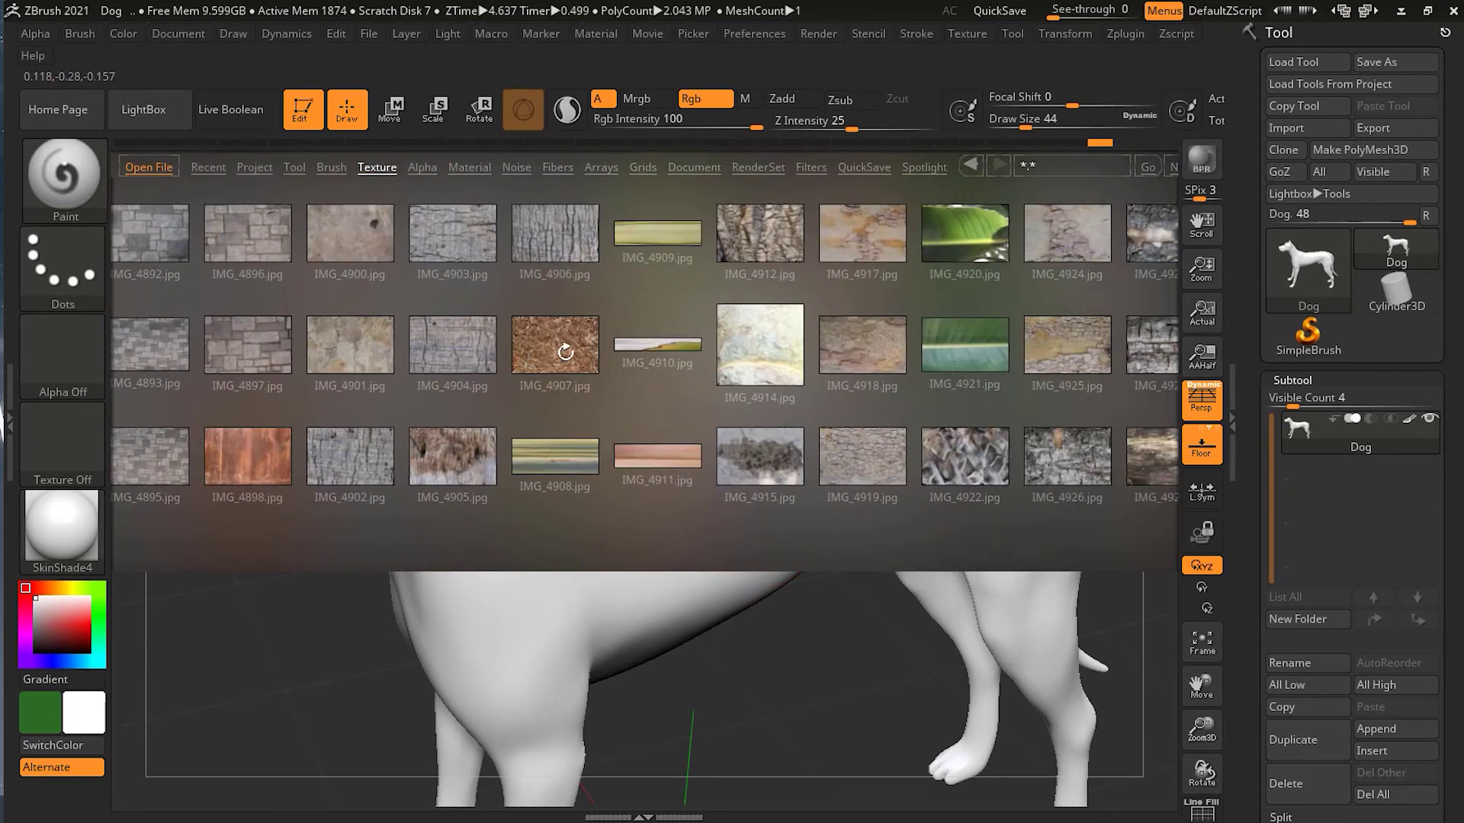
pyautogui.moveTo(929, 515); pyautogui.dragTo(758, 526)
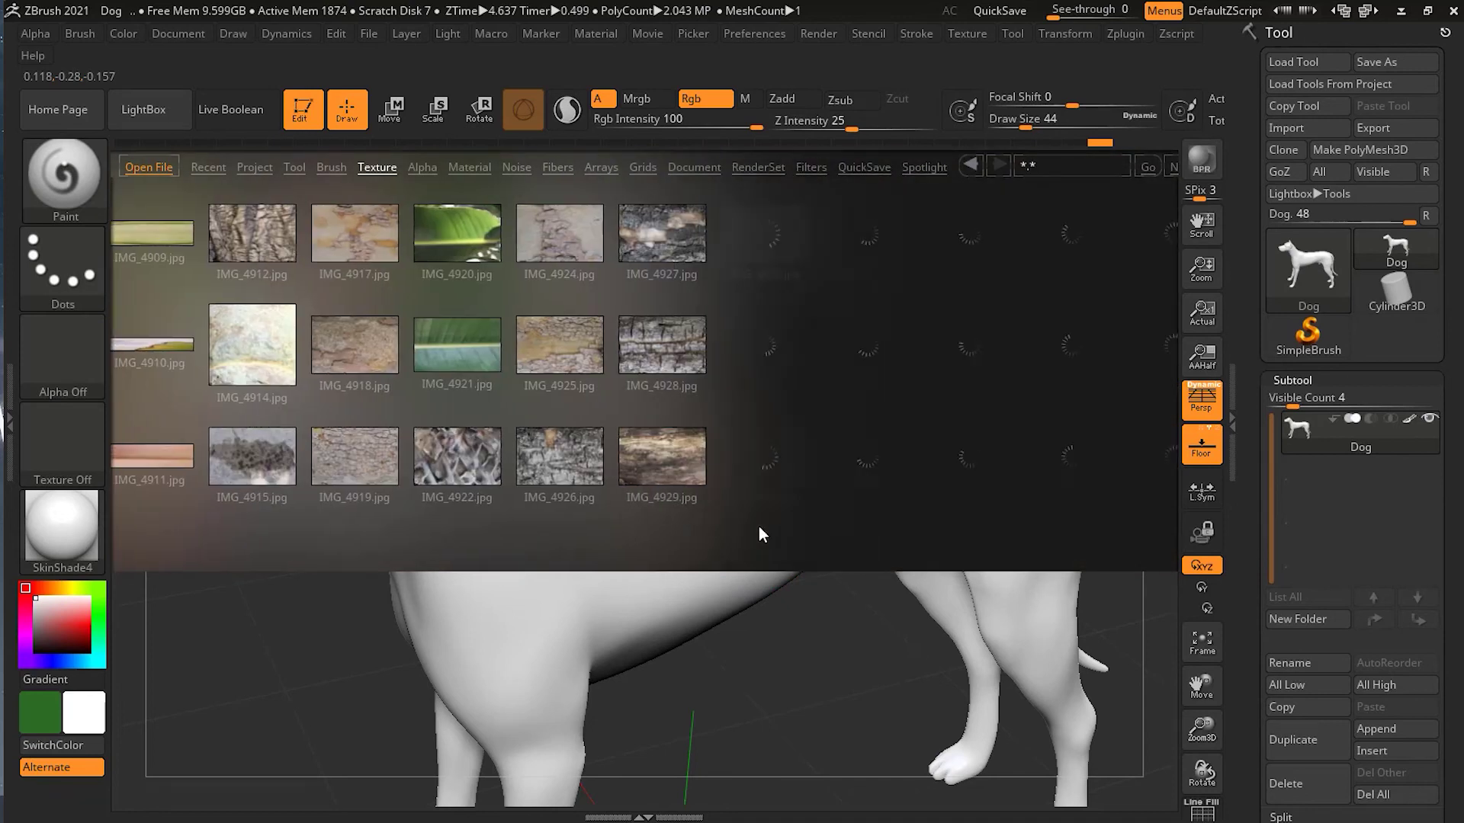
pyautogui.moveTo(609, 527); pyautogui.dragTo(349, 530)
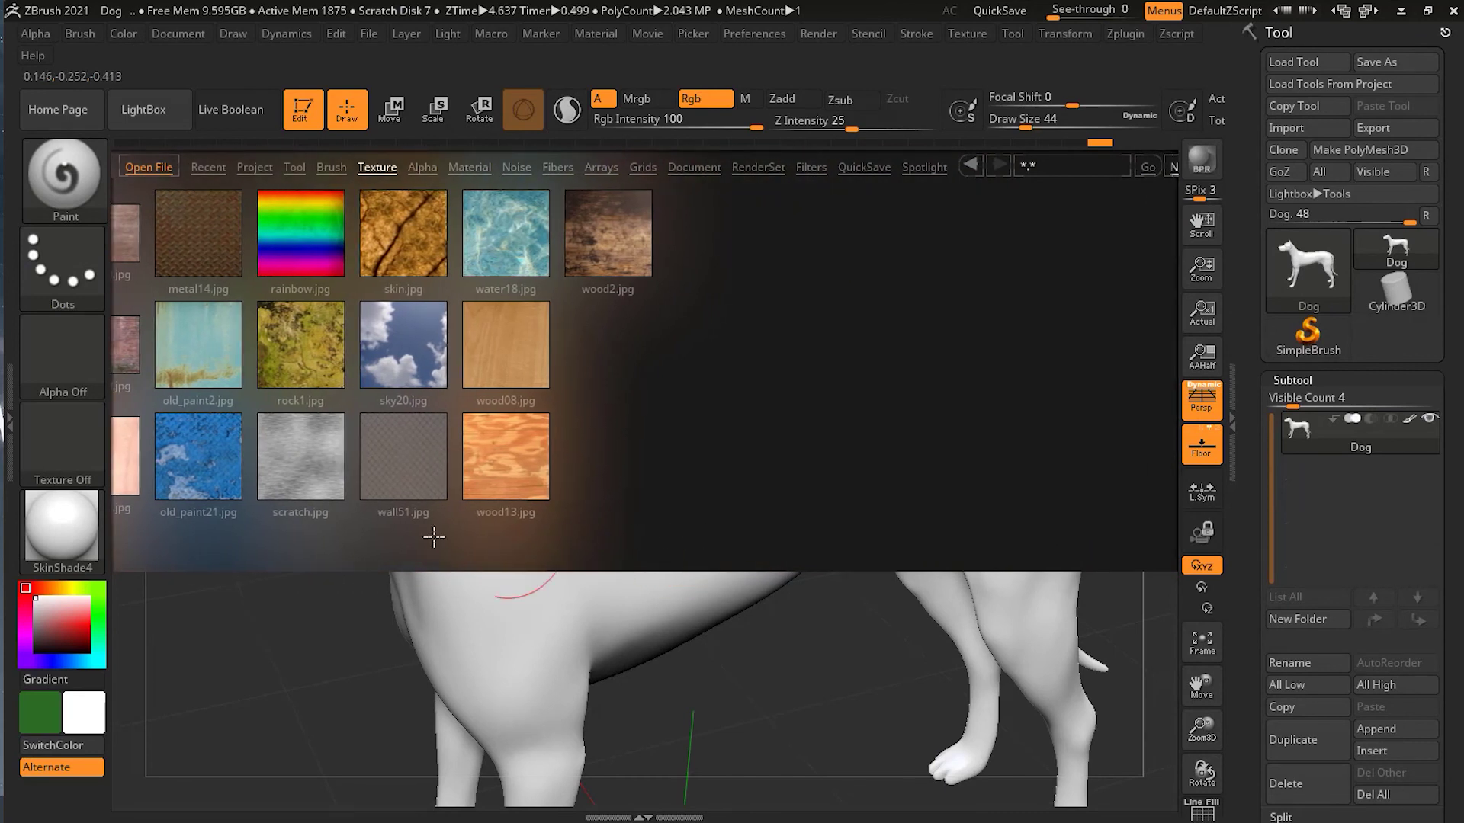
pyautogui.moveTo(832, 538); pyautogui.dragTo(947, 539)
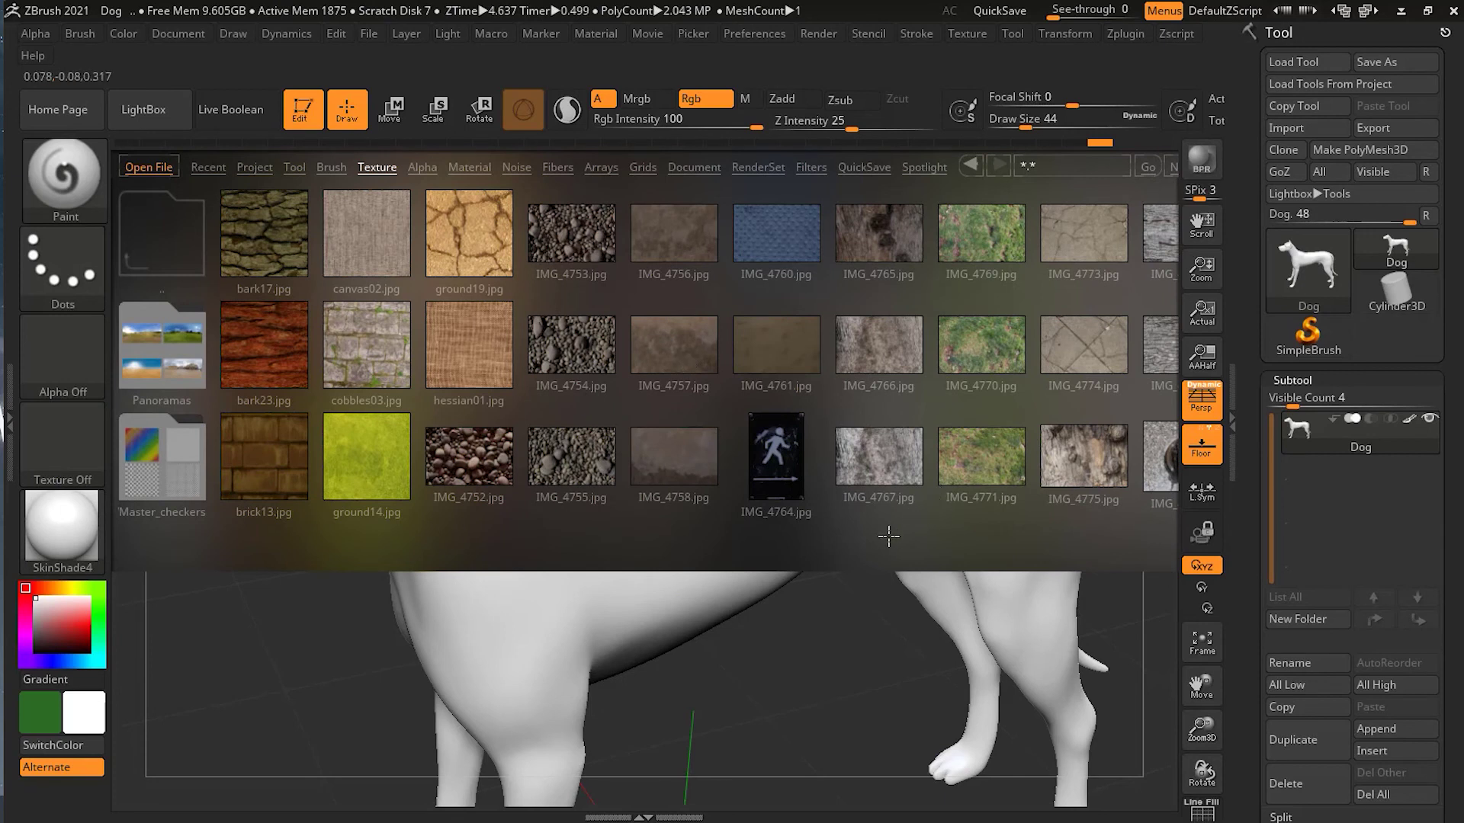
pyautogui.moveTo(904, 538); pyautogui.dragTo(662, 539)
pyautogui.moveTo(755, 539); pyautogui.dragTo(550, 538)
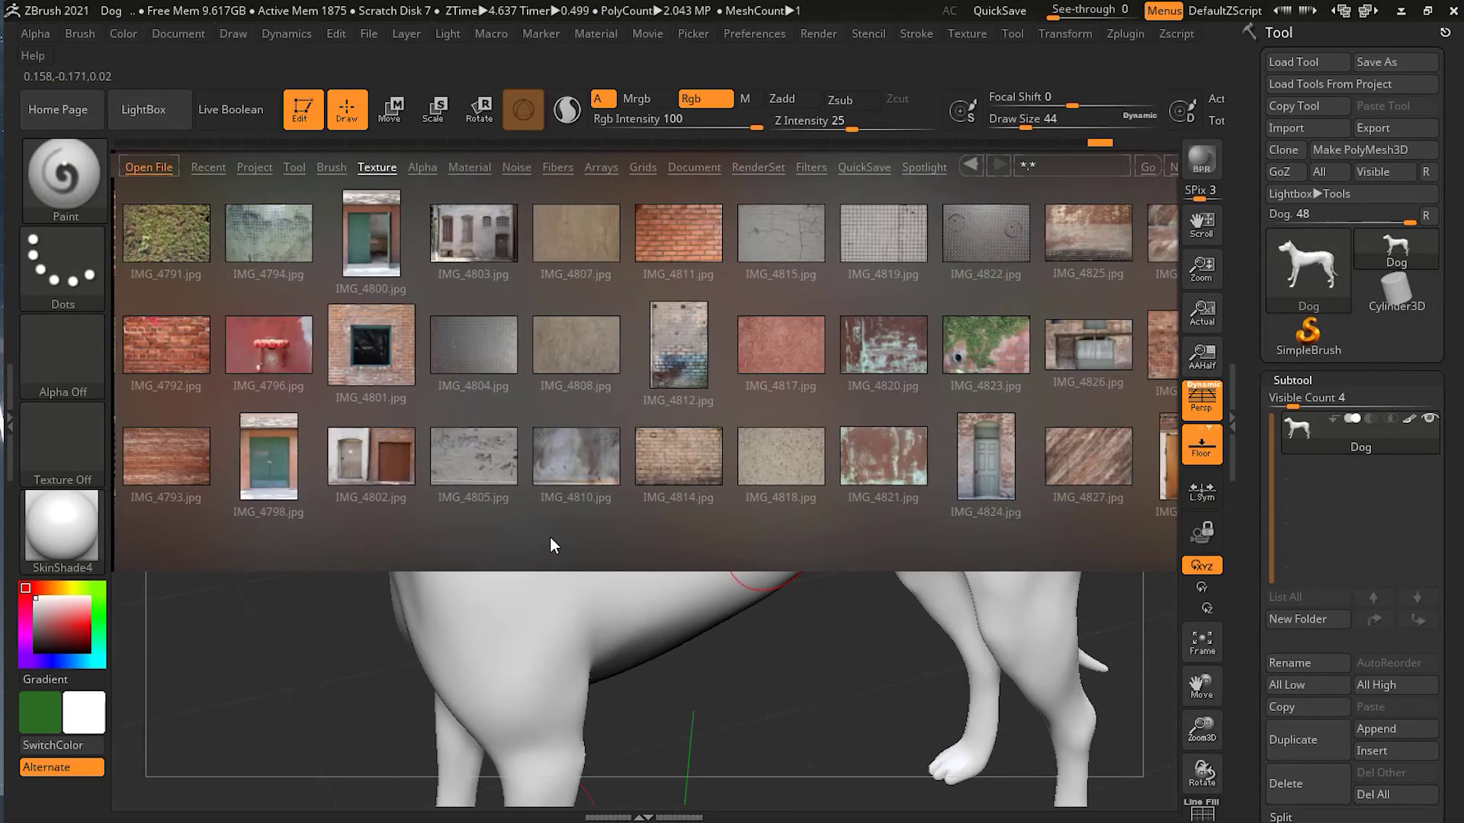
# Step: Select IMG_4808.jpg in the LightBox textures and check the current texture and the list of available textures for it
pyautogui.moveTo(1056, 427); pyautogui.dragTo(738, 357)
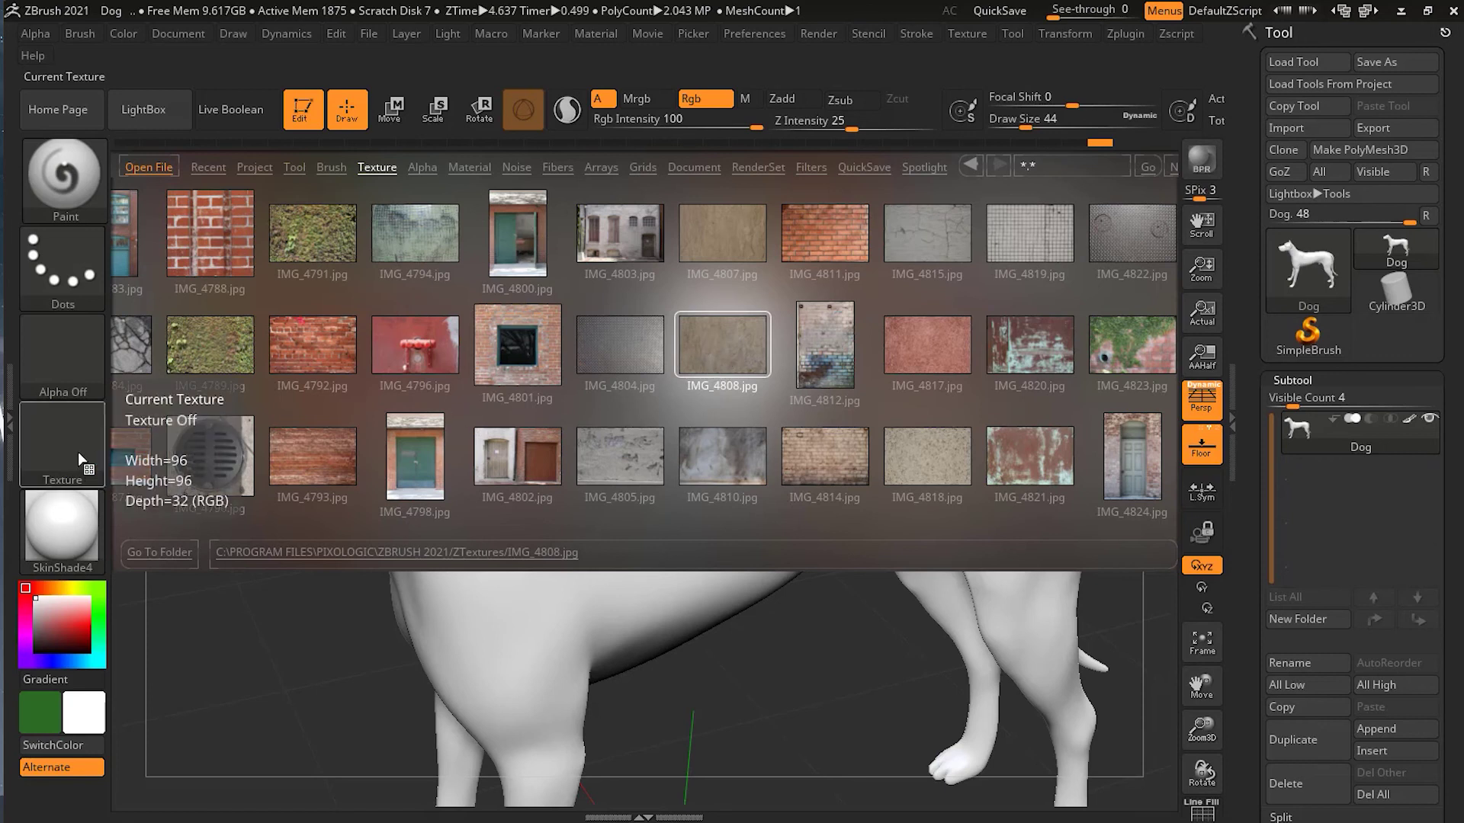
pyautogui.rightClick(709, 359)
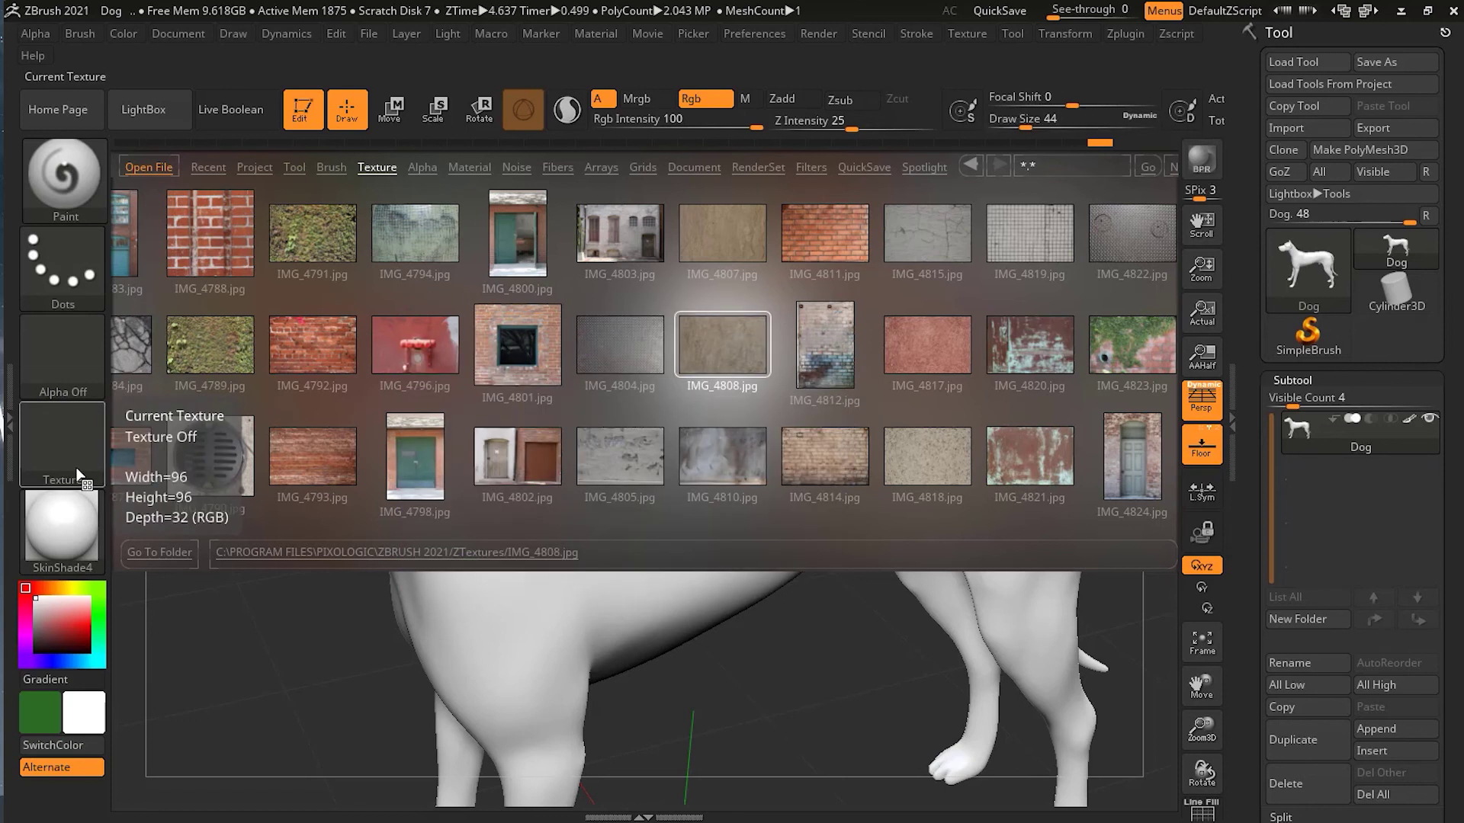
pyautogui.click(50, 436)
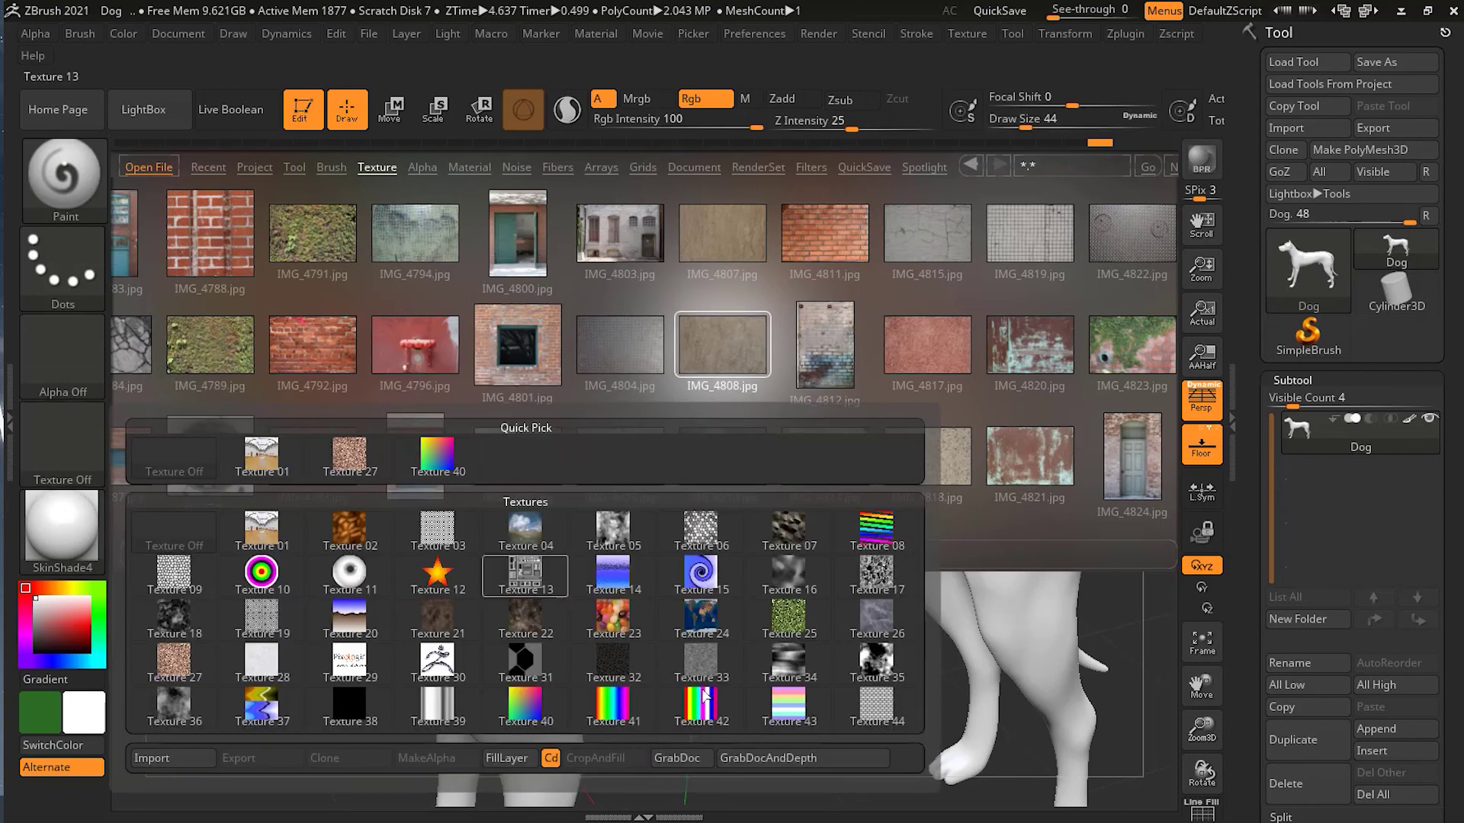
pyautogui.moveTo(432, 627)
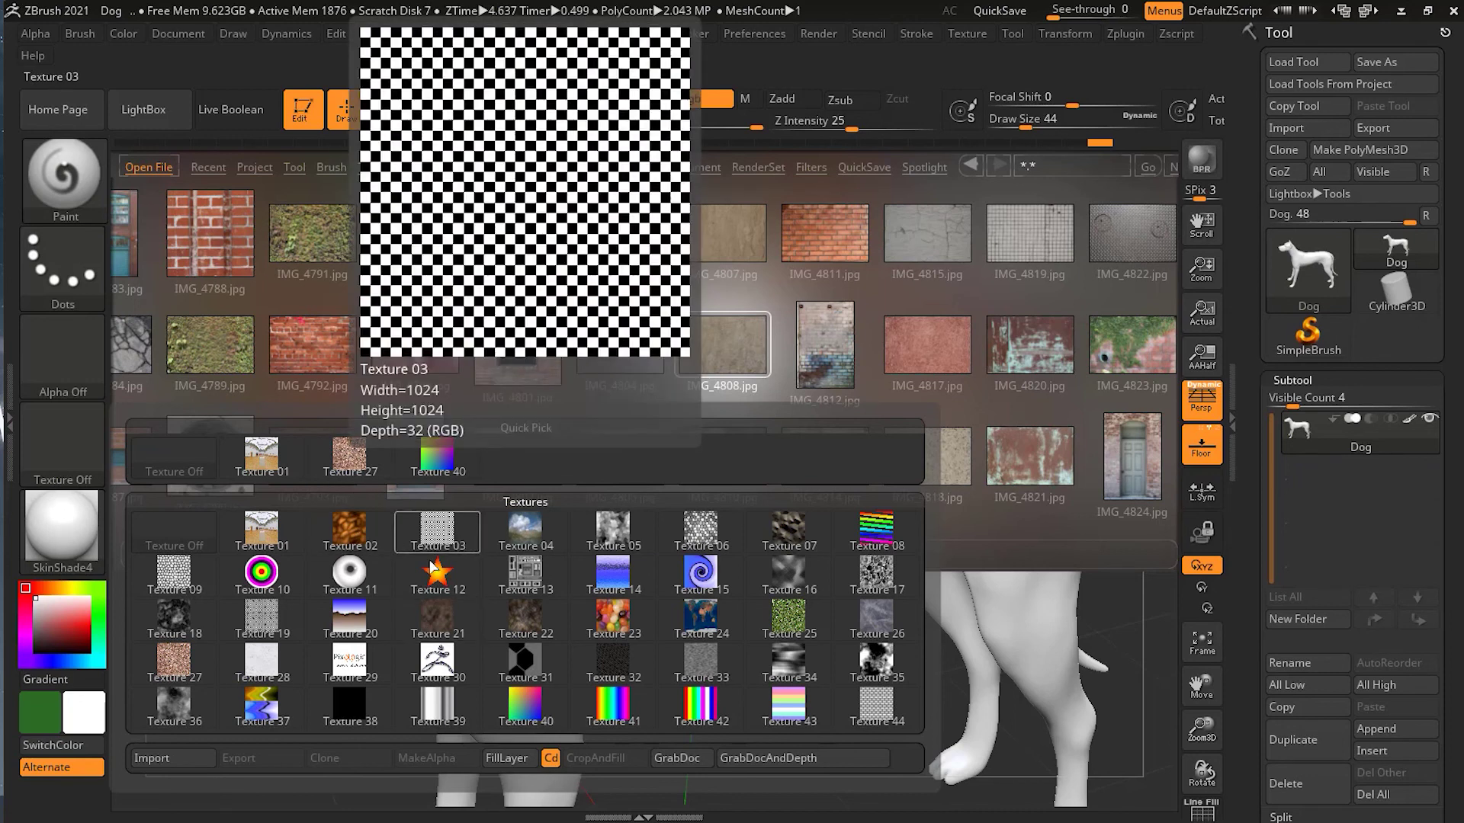
pyautogui.moveTo(915, 721)
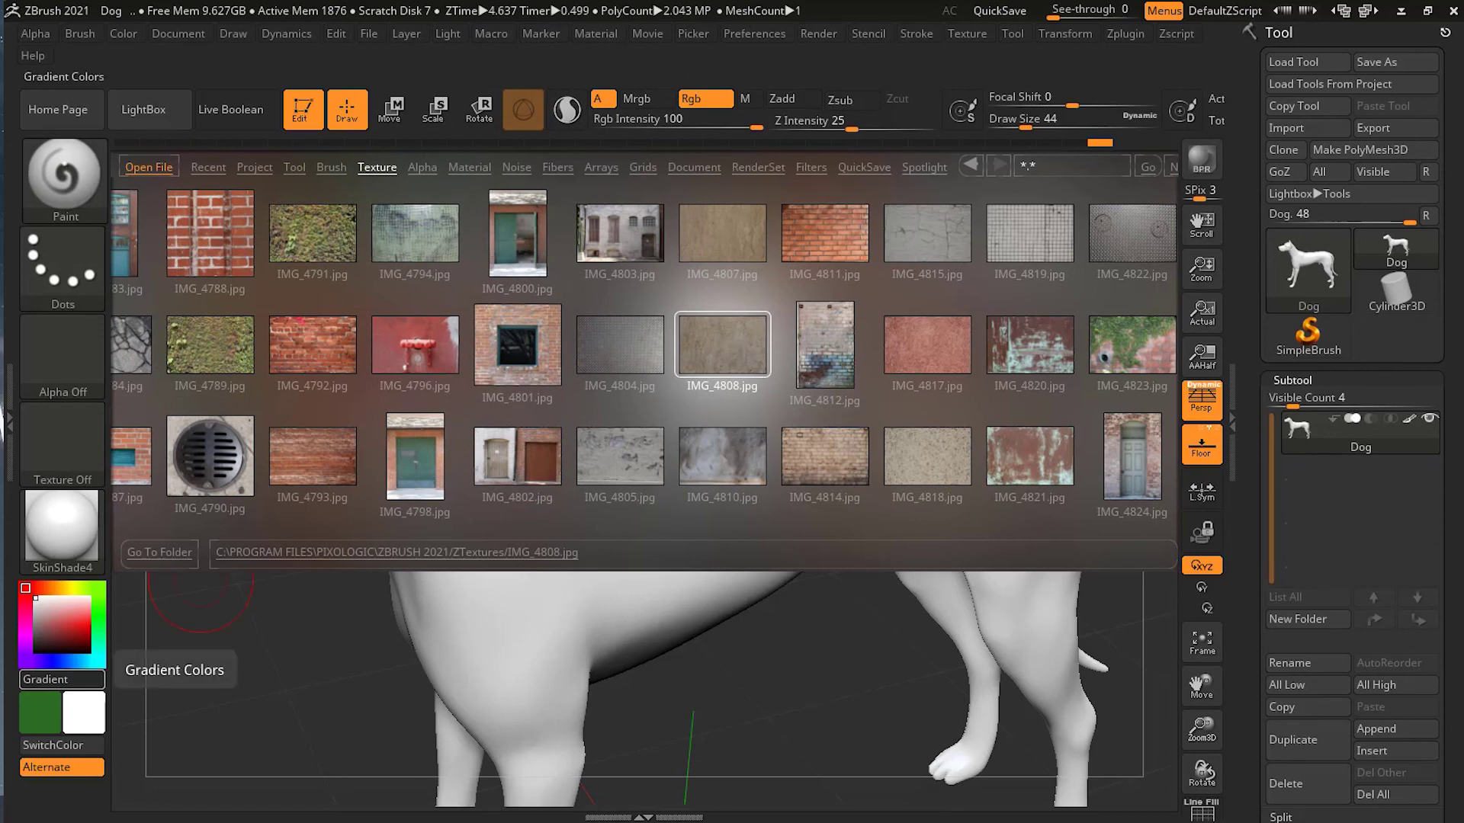
# Step: Load IMG_4808.jpg from LightBox as the current texture
pyautogui.moveTo(718, 347)
pyautogui.mouseDown()
pyautogui.moveTo(580, 366)
pyautogui.moveTo(816, 354)
pyautogui.moveTo(746, 352)
pyautogui.mouseUp()
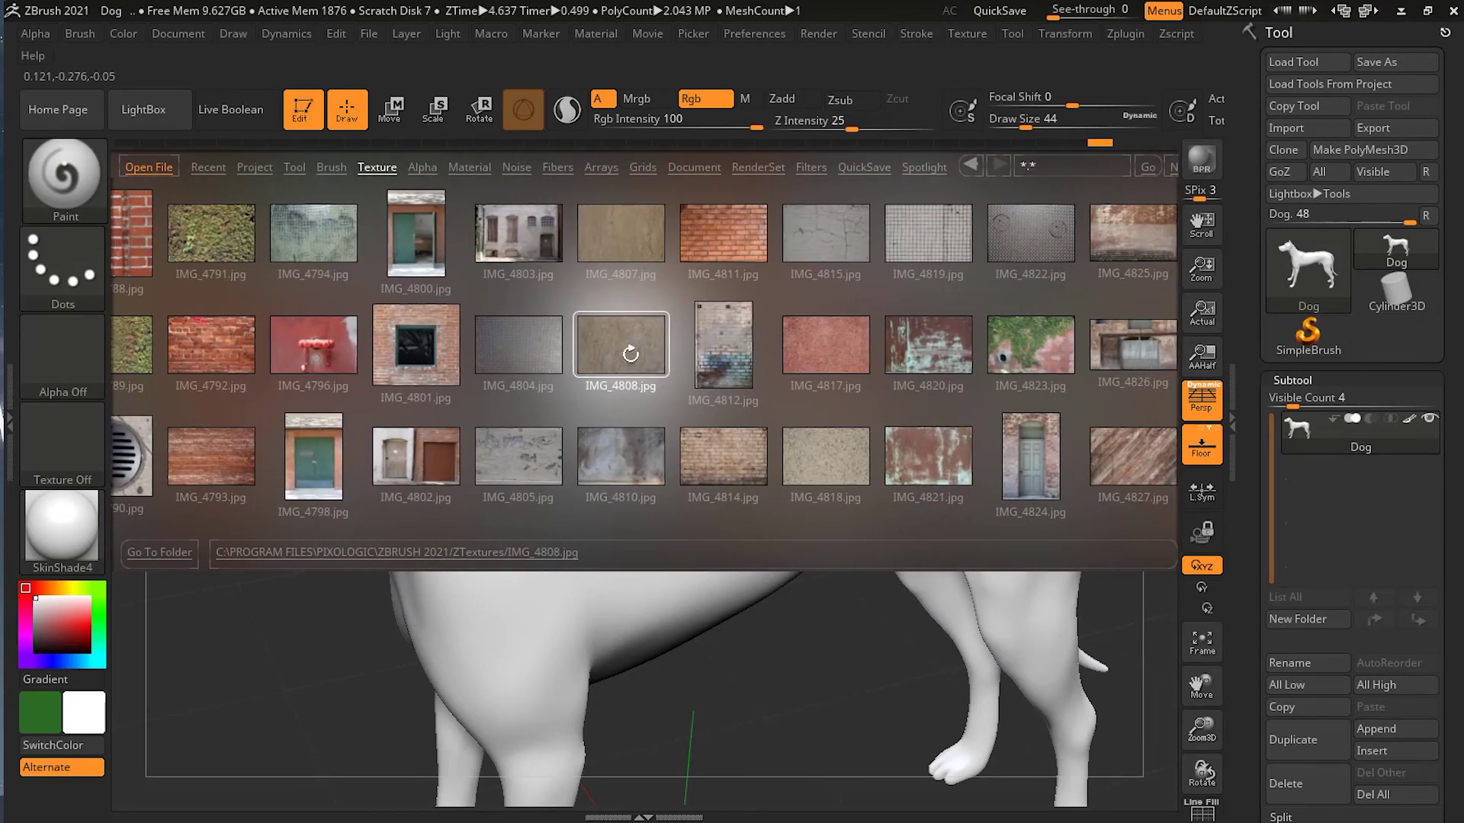
pyautogui.doubleClick(629, 353)
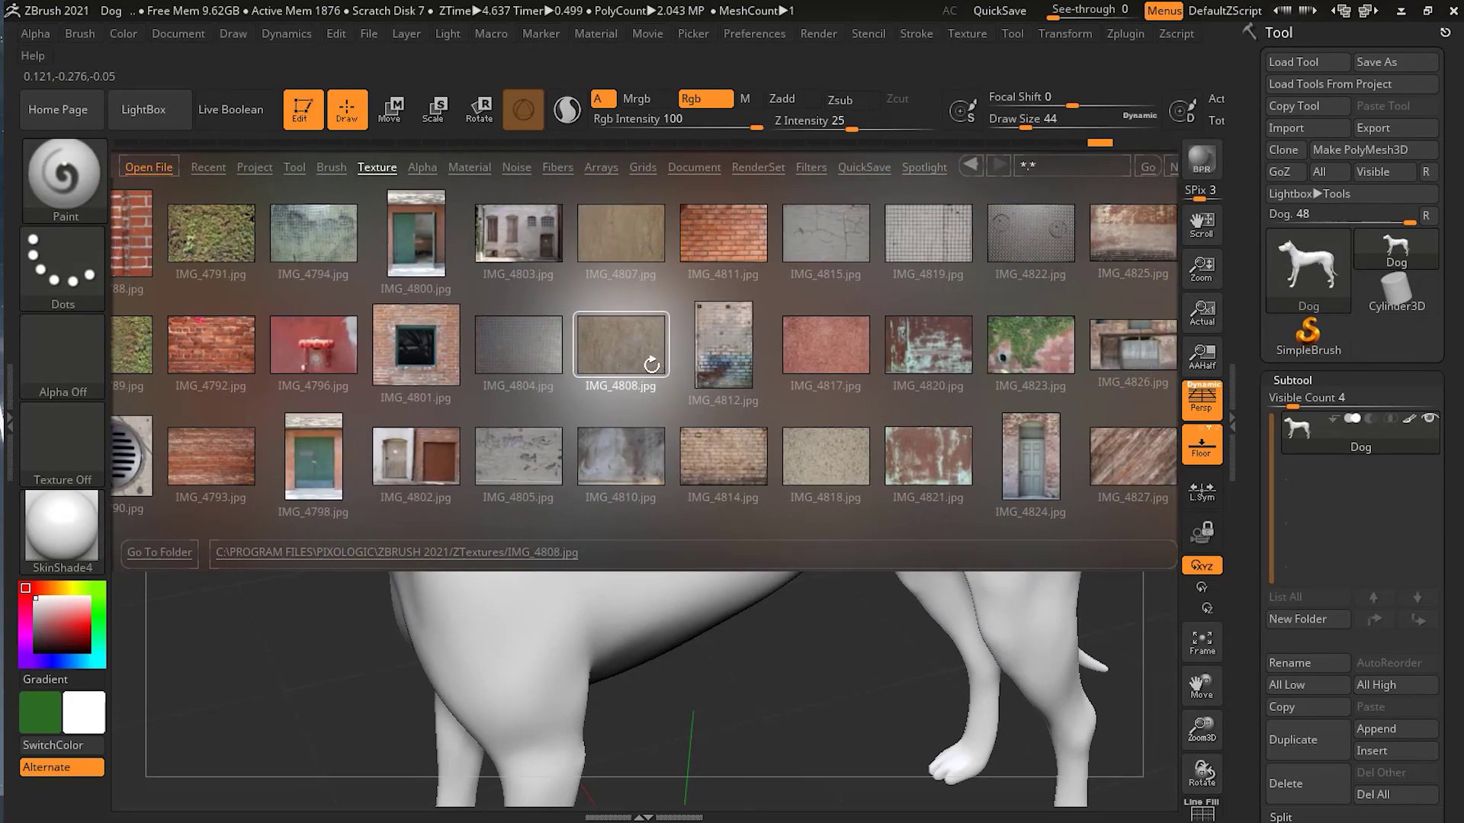
pyautogui.click(966, 33)
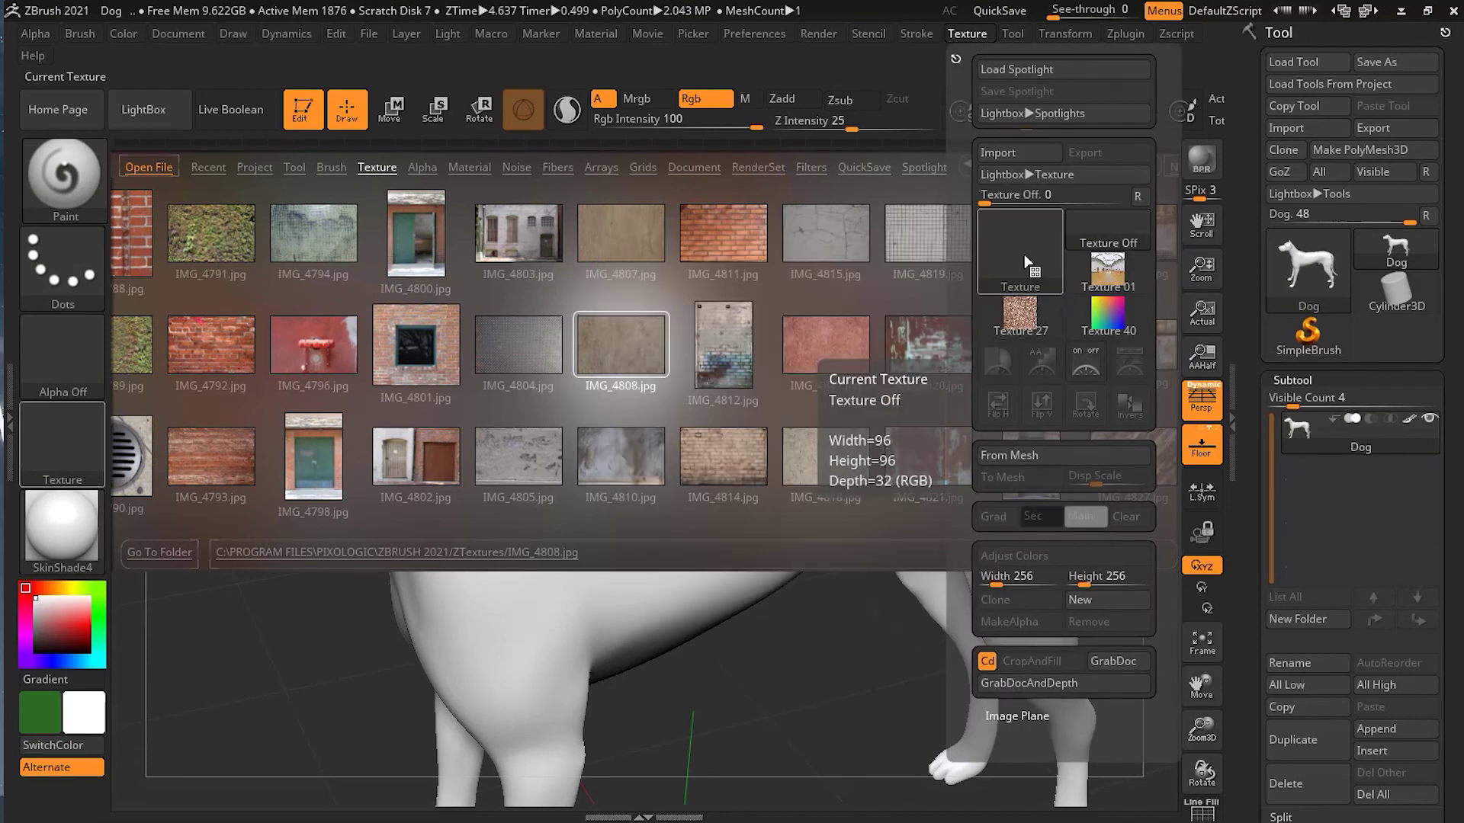
pyautogui.click(1025, 261)
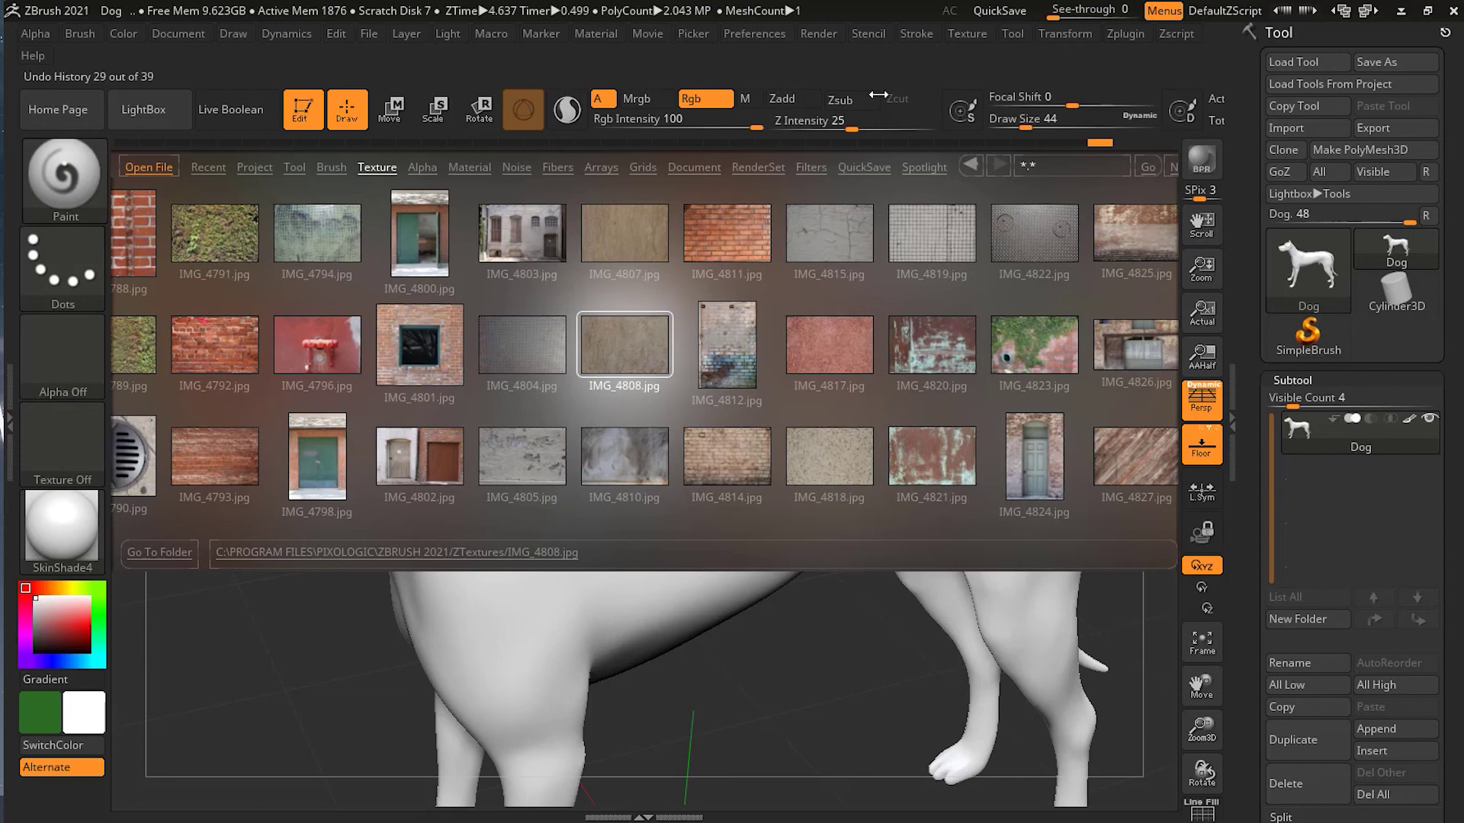
pyautogui.click(958, 30)
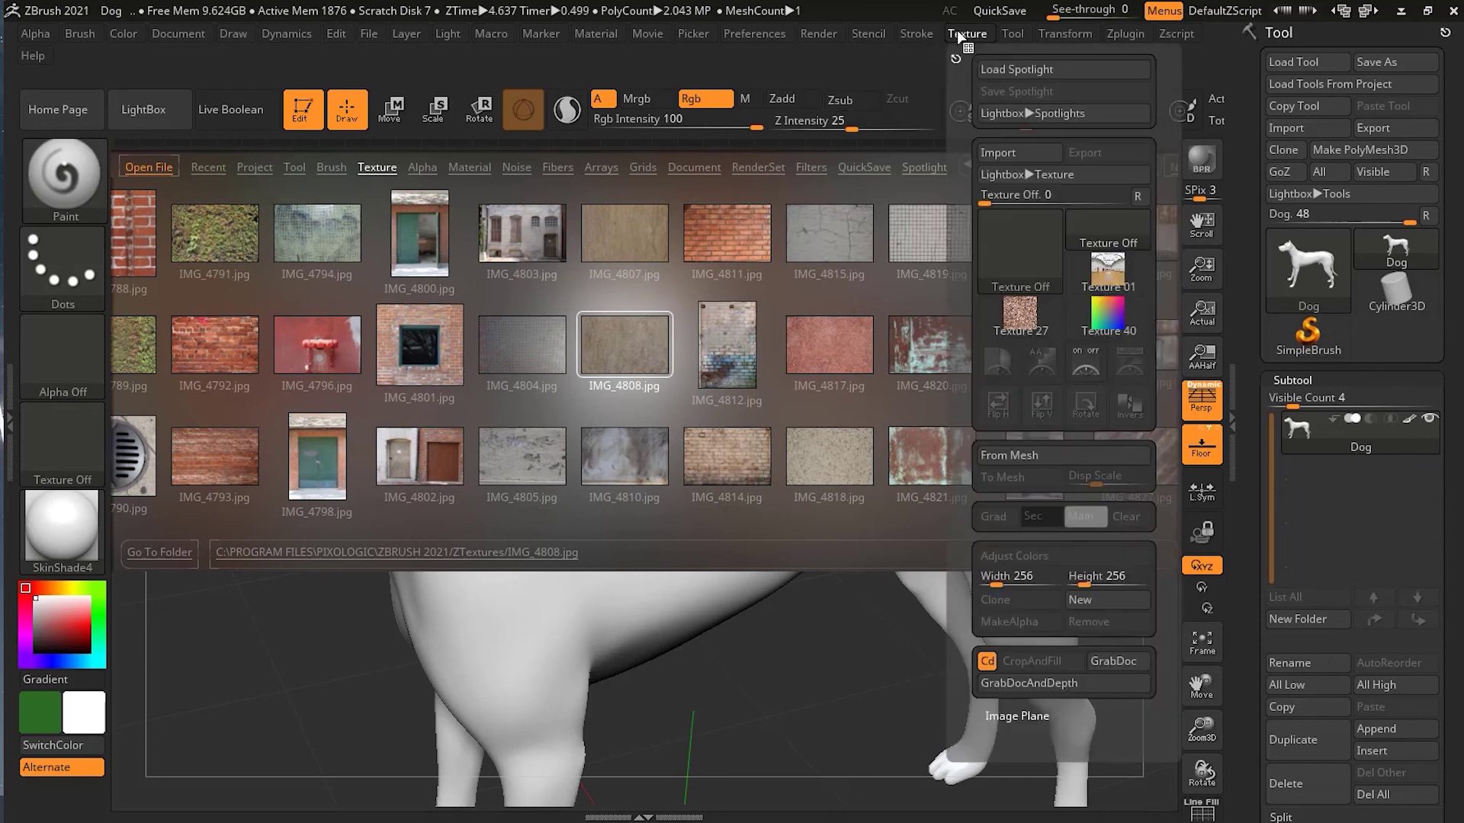
pyautogui.click(1020, 230)
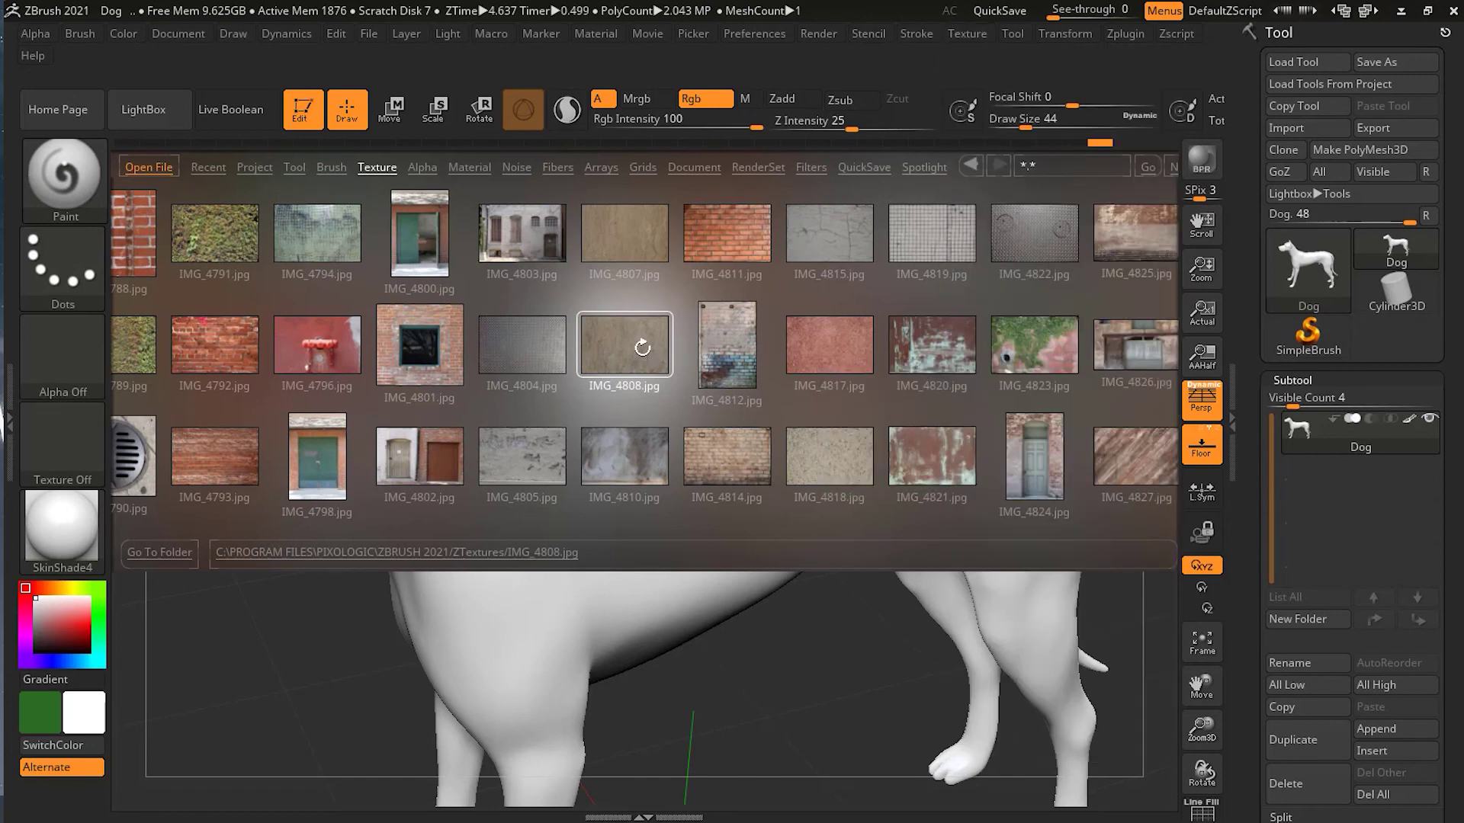
pyautogui.doubleClick(642, 347)
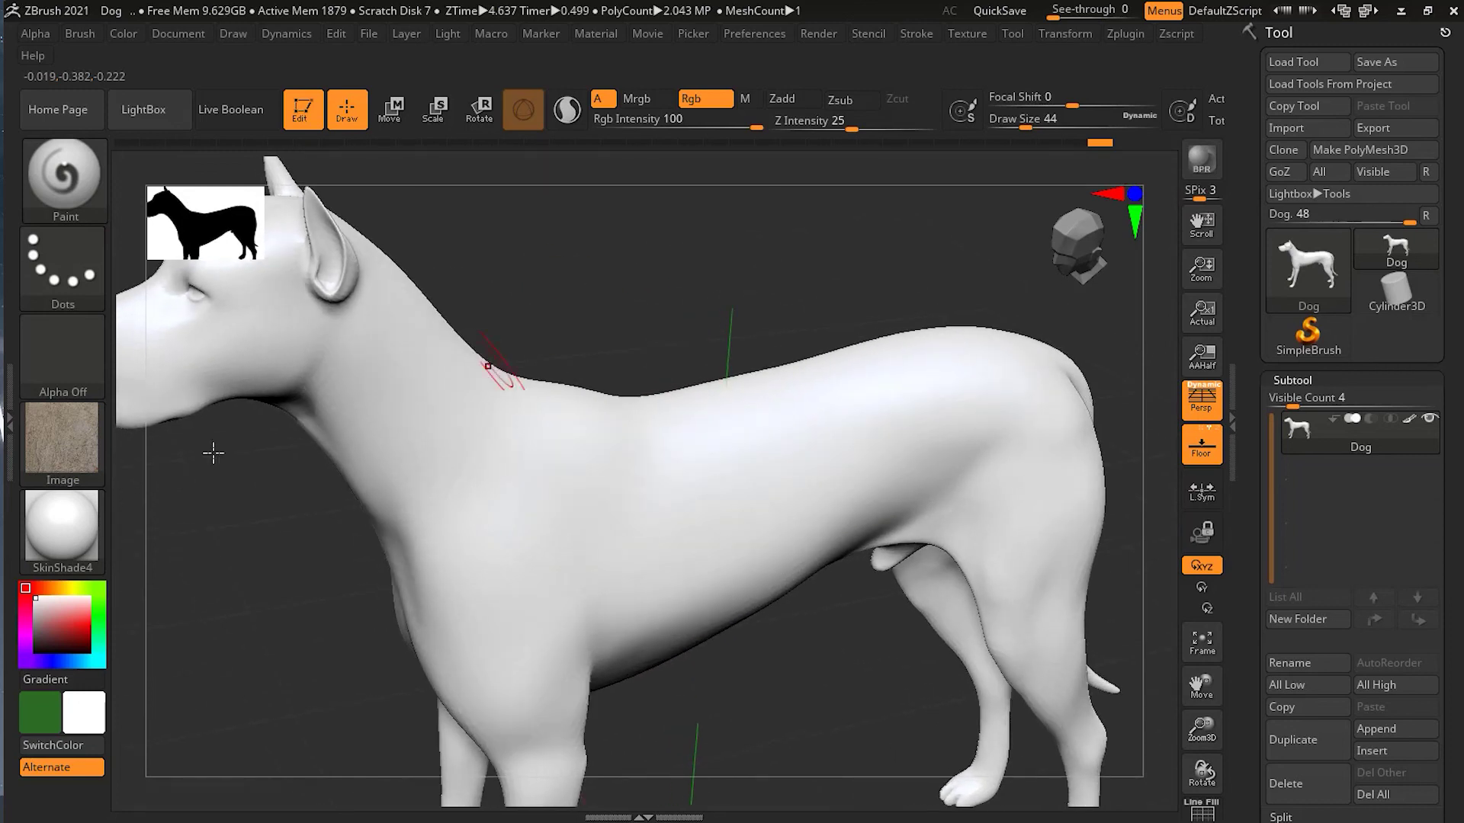
# Step: Assign the loaded IMG_4808 image as the Paint brush's texture
pyautogui.moveTo(61, 450)
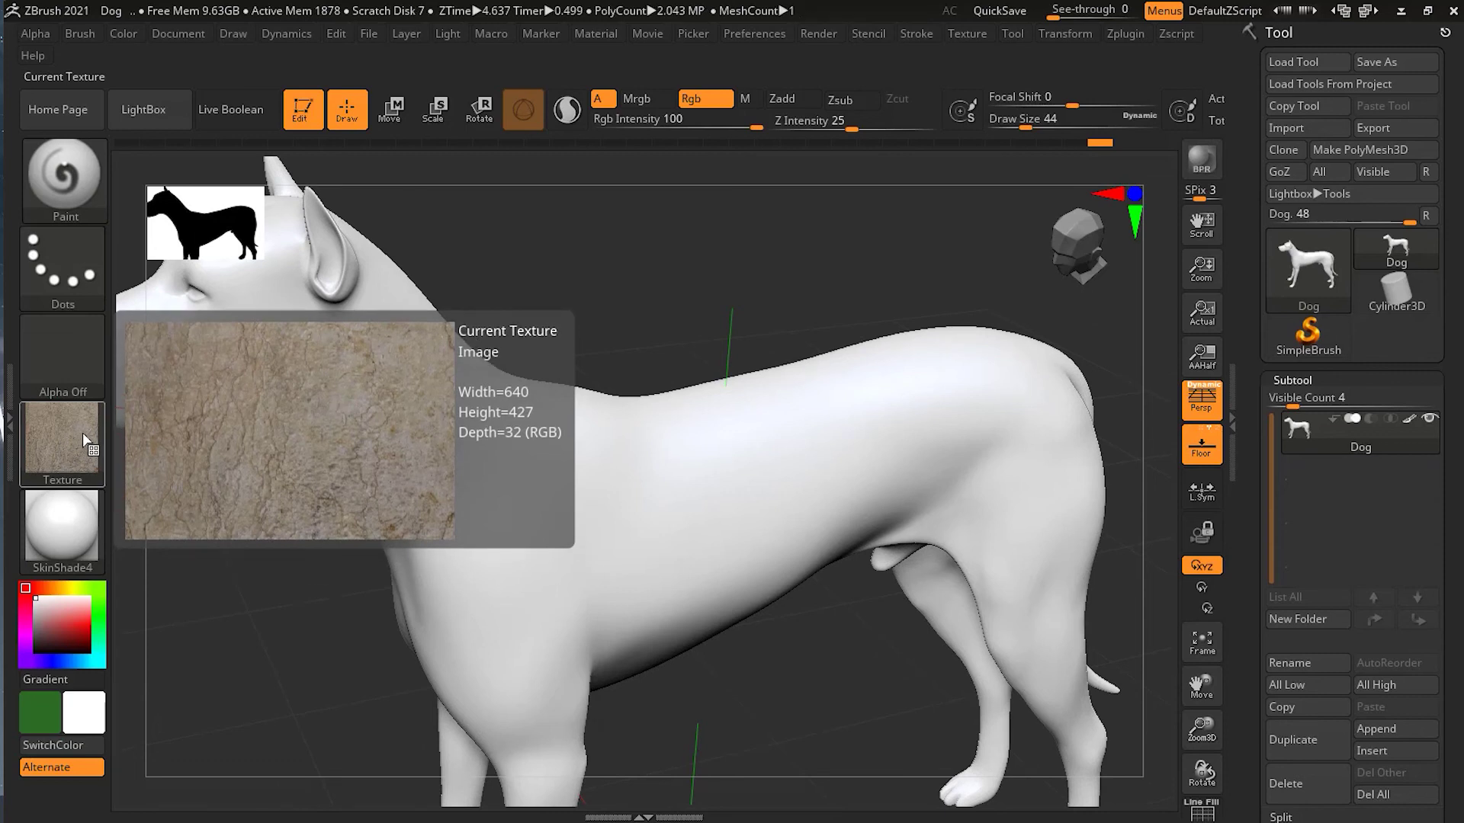
pyautogui.click(78, 441)
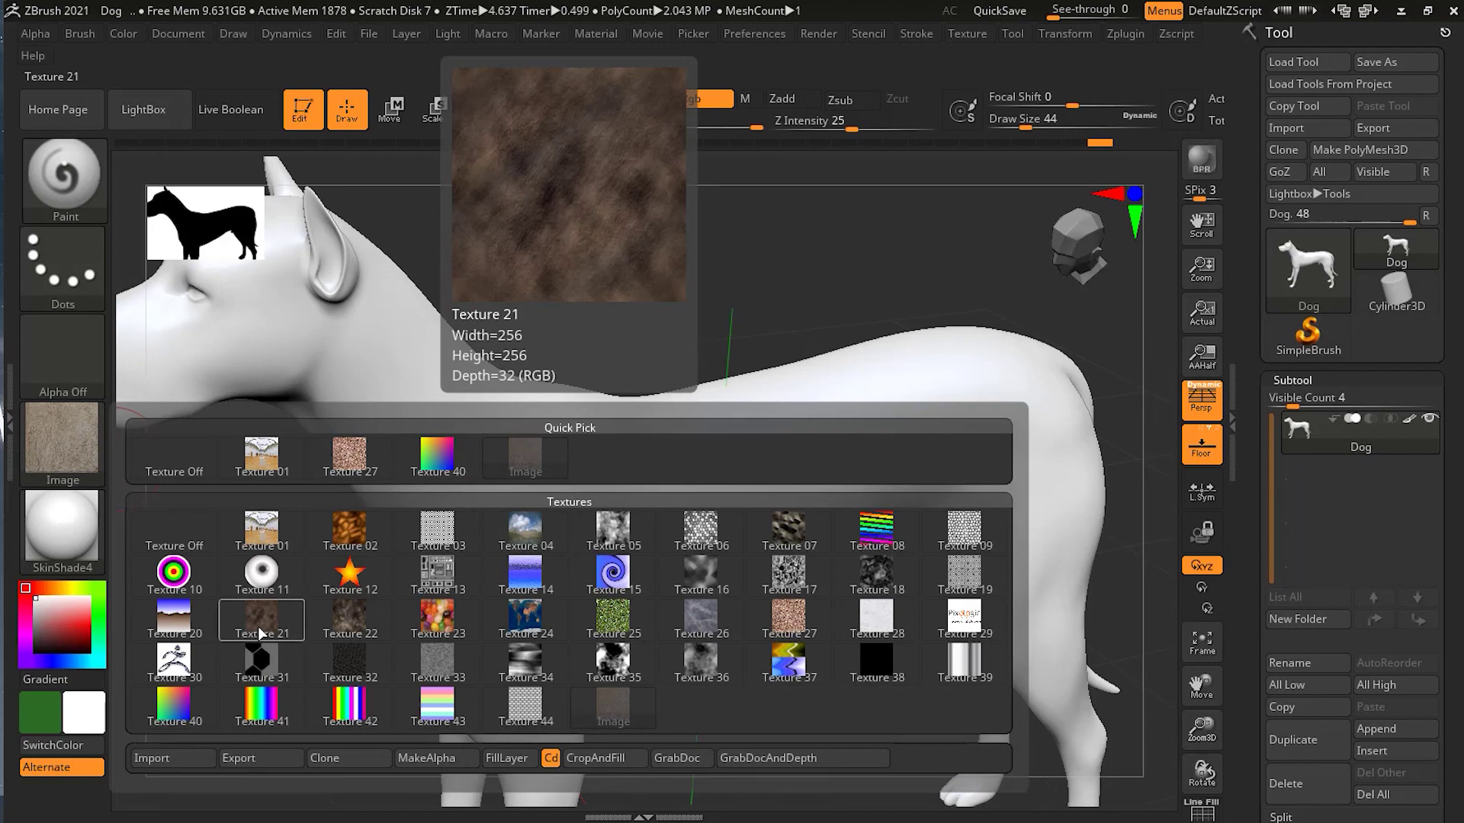
pyautogui.click(520, 469)
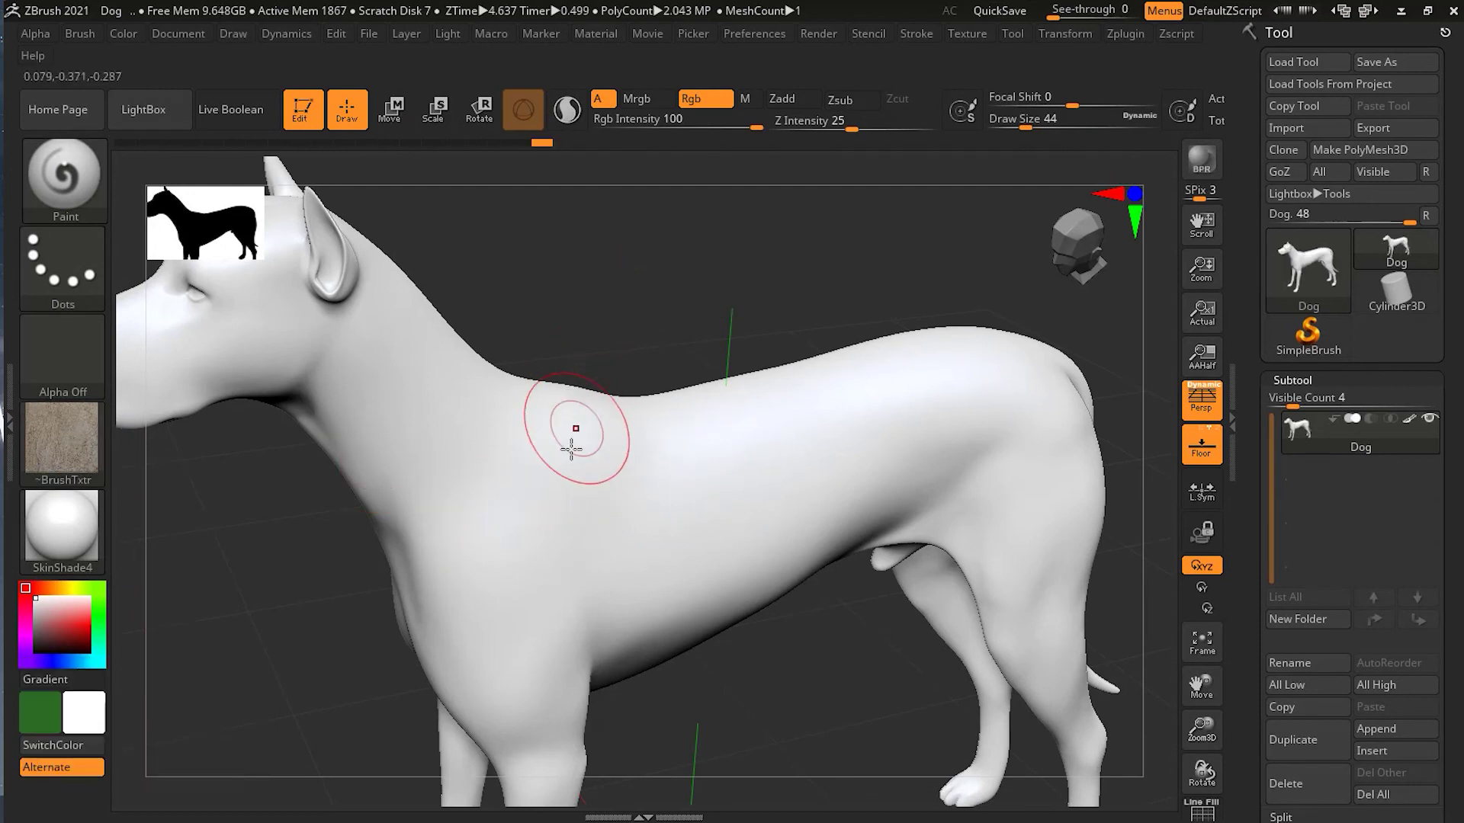
# Step: Set the draw size to 83, paint the brush texture over the dog's shoulder and flank, and undo the paint
pyautogui.press('s')
pyautogui.moveTo(546, 471); pyautogui.dragTo(562, 471)
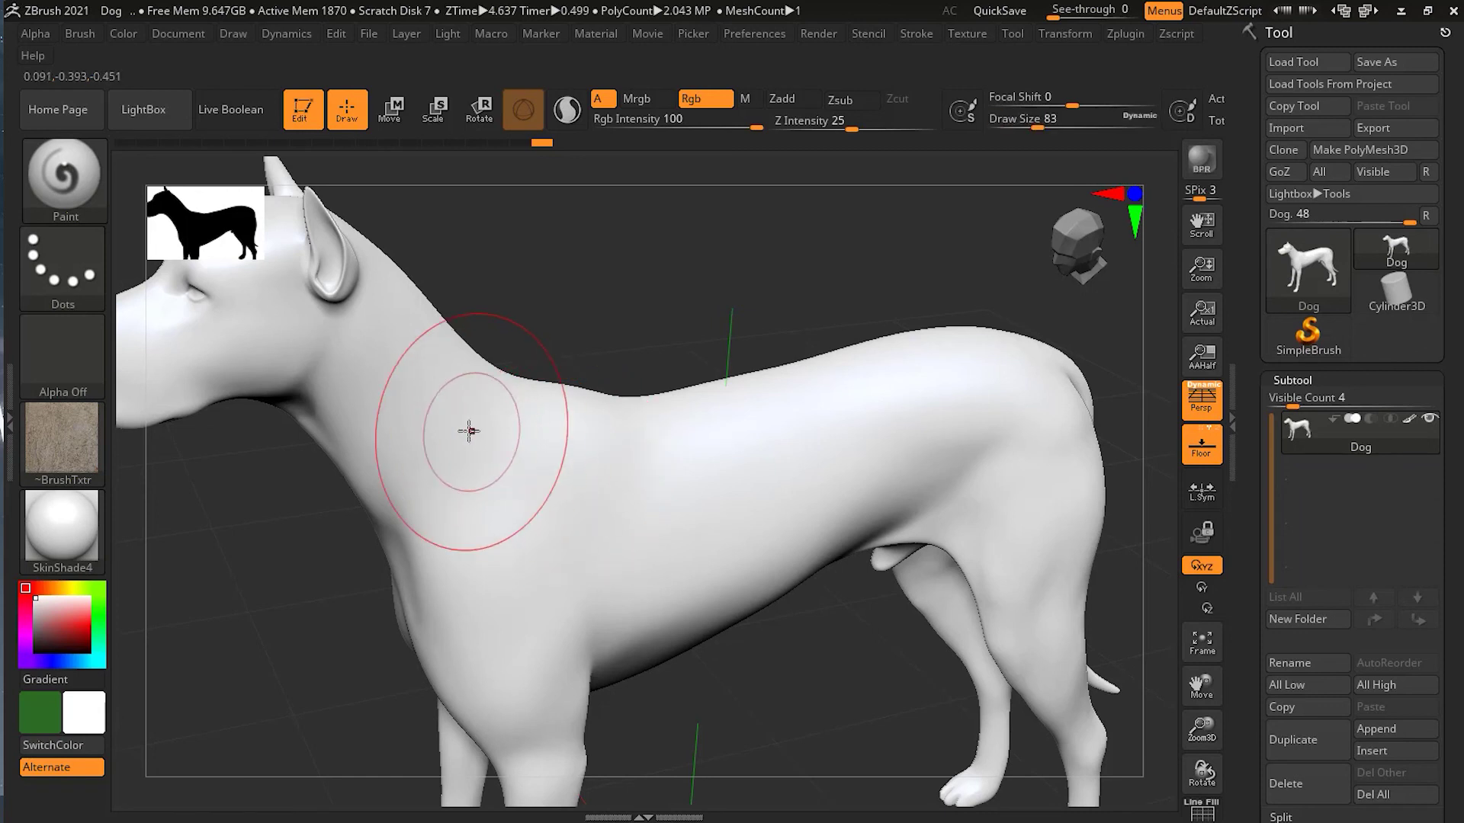
pyautogui.moveTo(474, 435)
pyautogui.mouseDown()
pyautogui.moveTo(552, 488)
pyautogui.moveTo(724, 481)
pyautogui.mouseUp()
pyautogui.moveTo(819, 463)
pyautogui.mouseDown()
pyautogui.moveTo(946, 427)
pyautogui.moveTo(580, 442)
pyautogui.moveTo(545, 561)
pyautogui.moveTo(704, 591)
pyautogui.moveTo(827, 536)
pyautogui.mouseUp()
pyautogui.moveTo(840, 686)
pyautogui.mouseDown()
pyautogui.moveTo(820, 680)
pyautogui.moveTo(941, 689)
pyautogui.moveTo(1059, 725)
pyautogui.moveTo(938, 667)
pyautogui.moveTo(569, 778)
pyautogui.mouseUp()
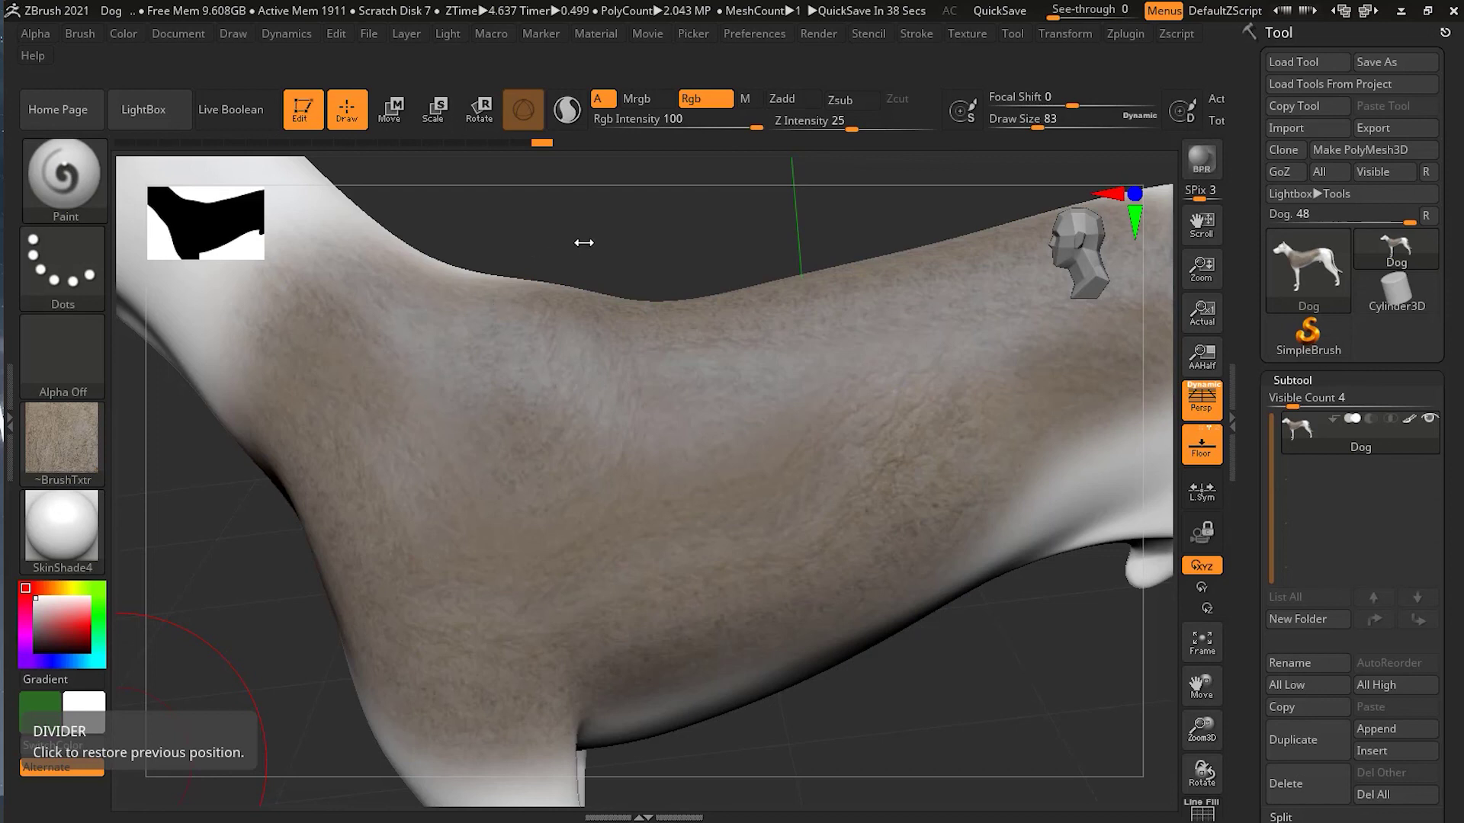
pyautogui.hotkey('ctrl', 'z')
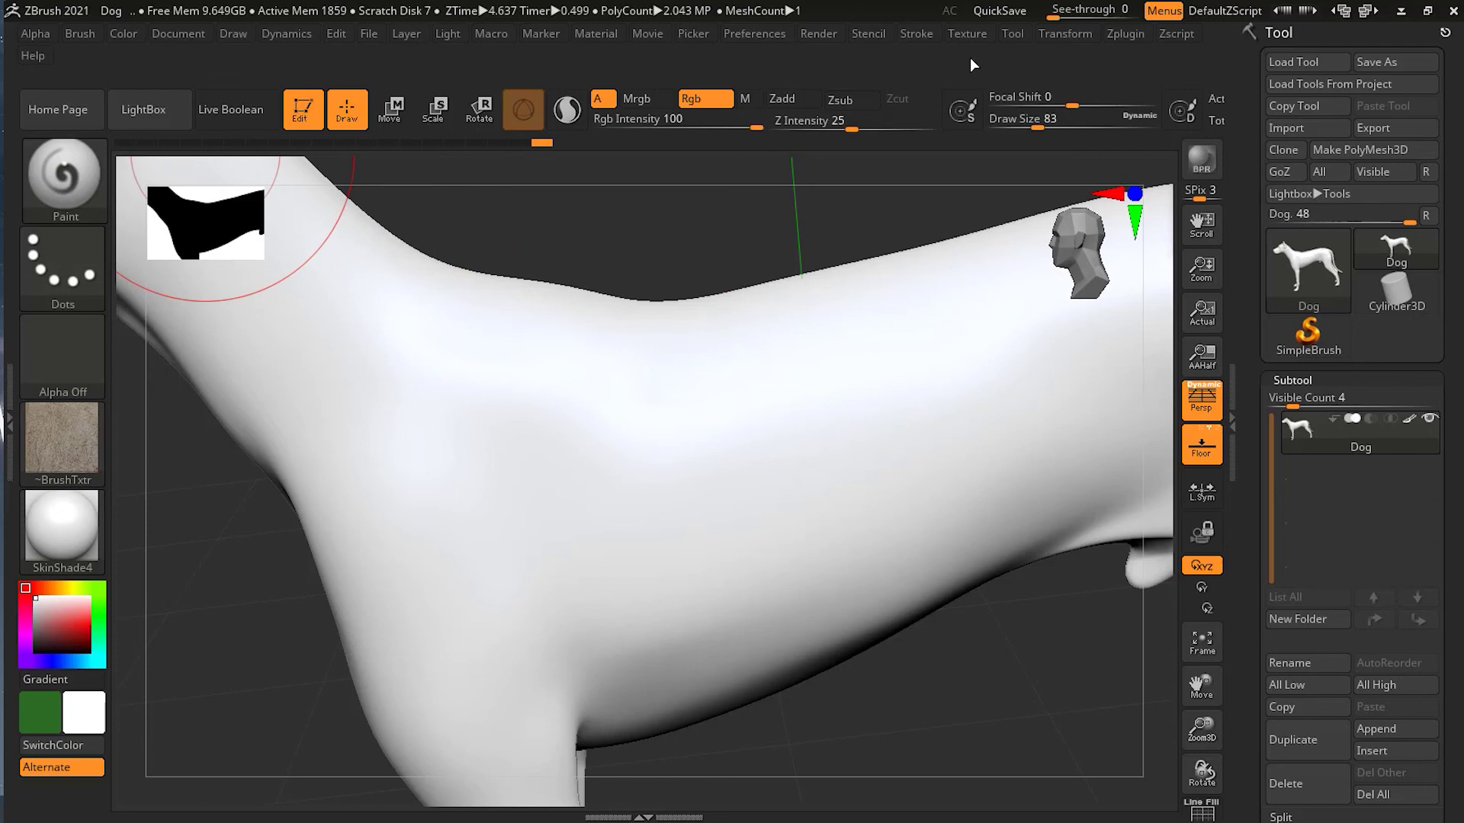
# Step: Try the Roll stroke modifier by painting the texture across the dog's flank, undo the paint and turn Roll off
pyautogui.click(919, 35)
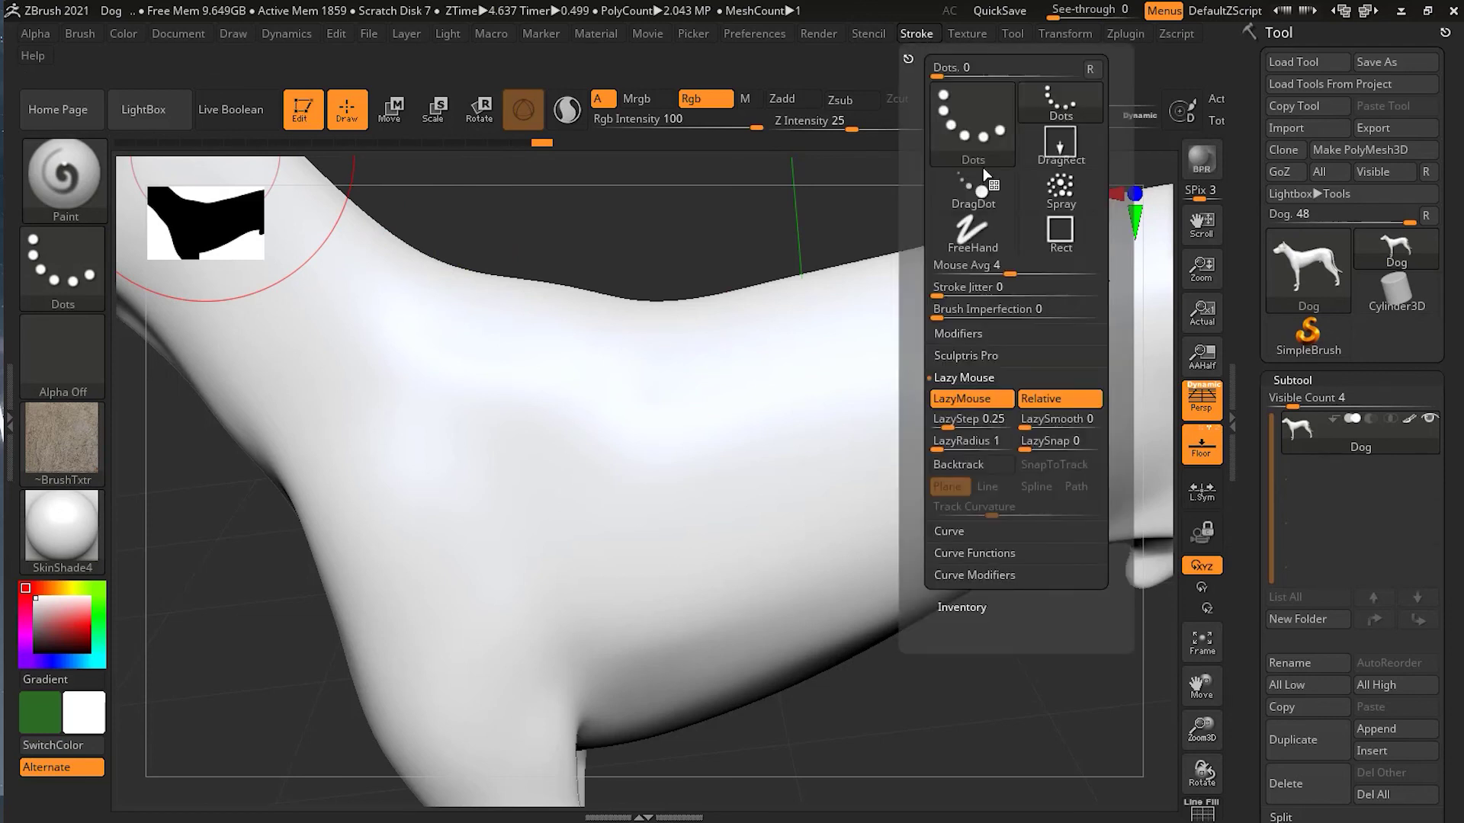
pyautogui.click(958, 334)
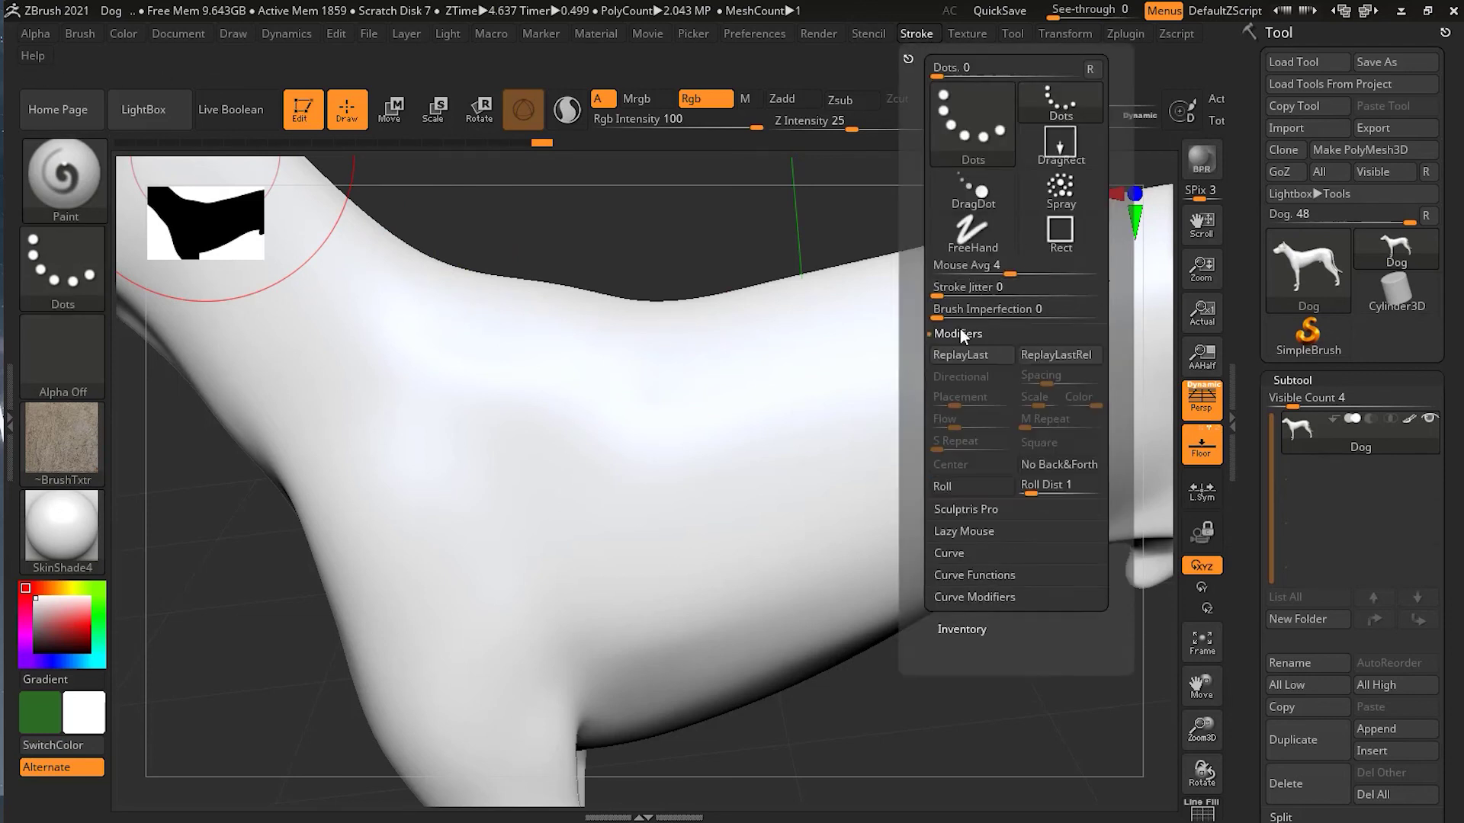
pyautogui.click(973, 486)
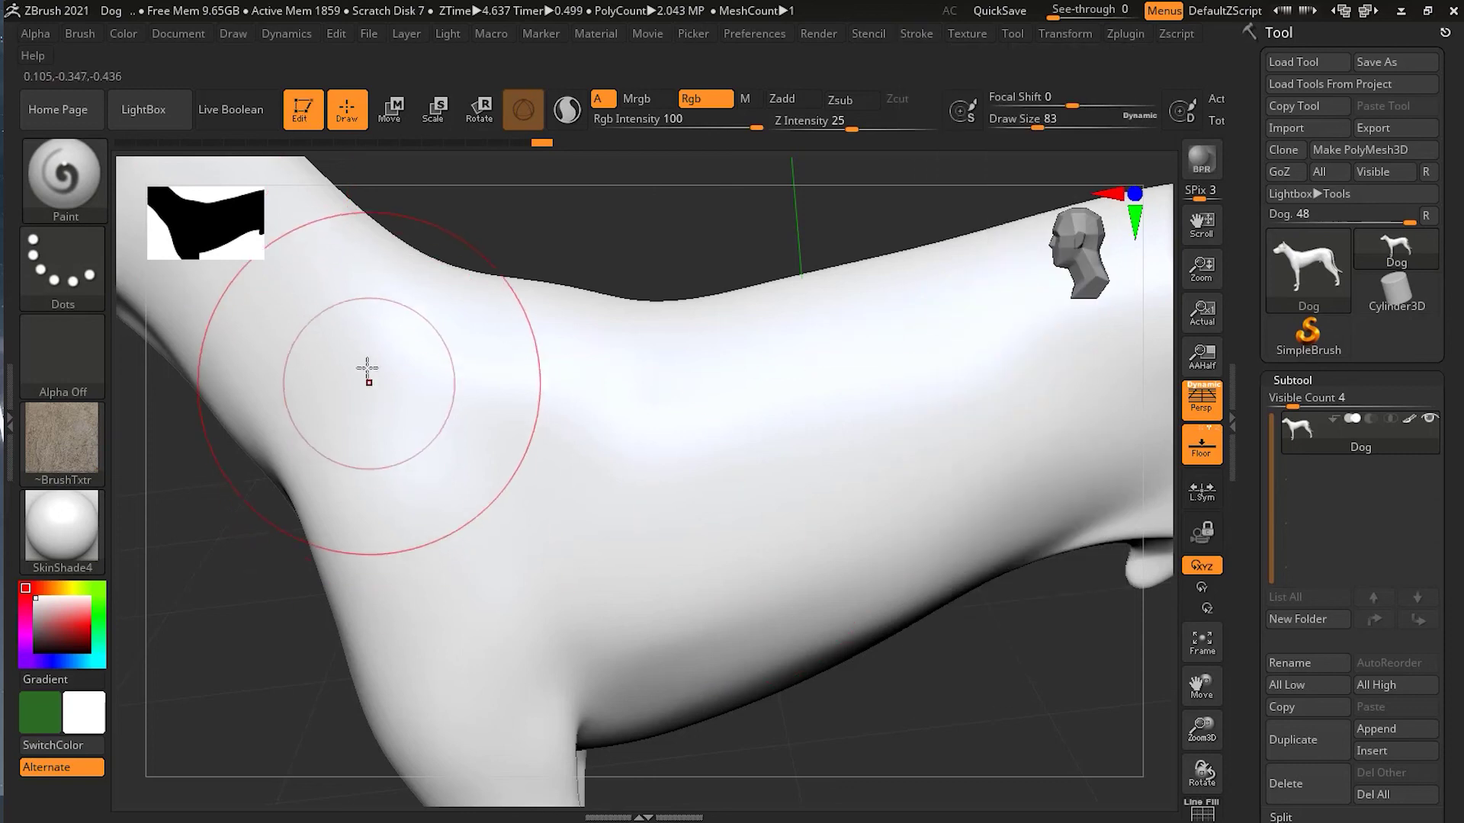
pyautogui.moveTo(427, 424)
pyautogui.mouseDown()
pyautogui.moveTo(610, 488)
pyautogui.moveTo(793, 495)
pyautogui.moveTo(953, 442)
pyautogui.moveTo(998, 395)
pyautogui.moveTo(816, 343)
pyautogui.moveTo(458, 328)
pyautogui.moveTo(335, 282)
pyautogui.mouseUp()
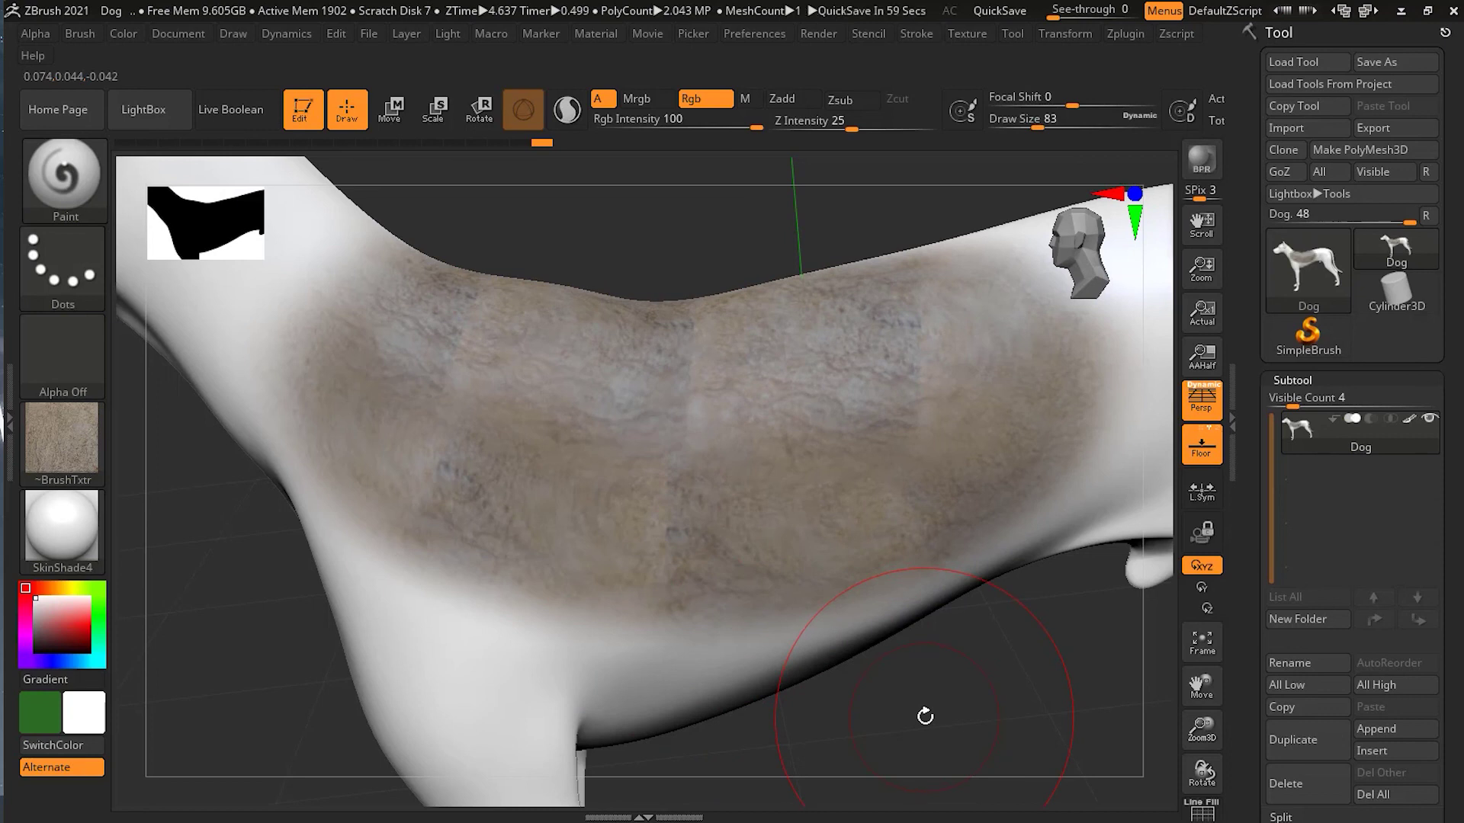
pyautogui.hotkey('ctrl', 'z')
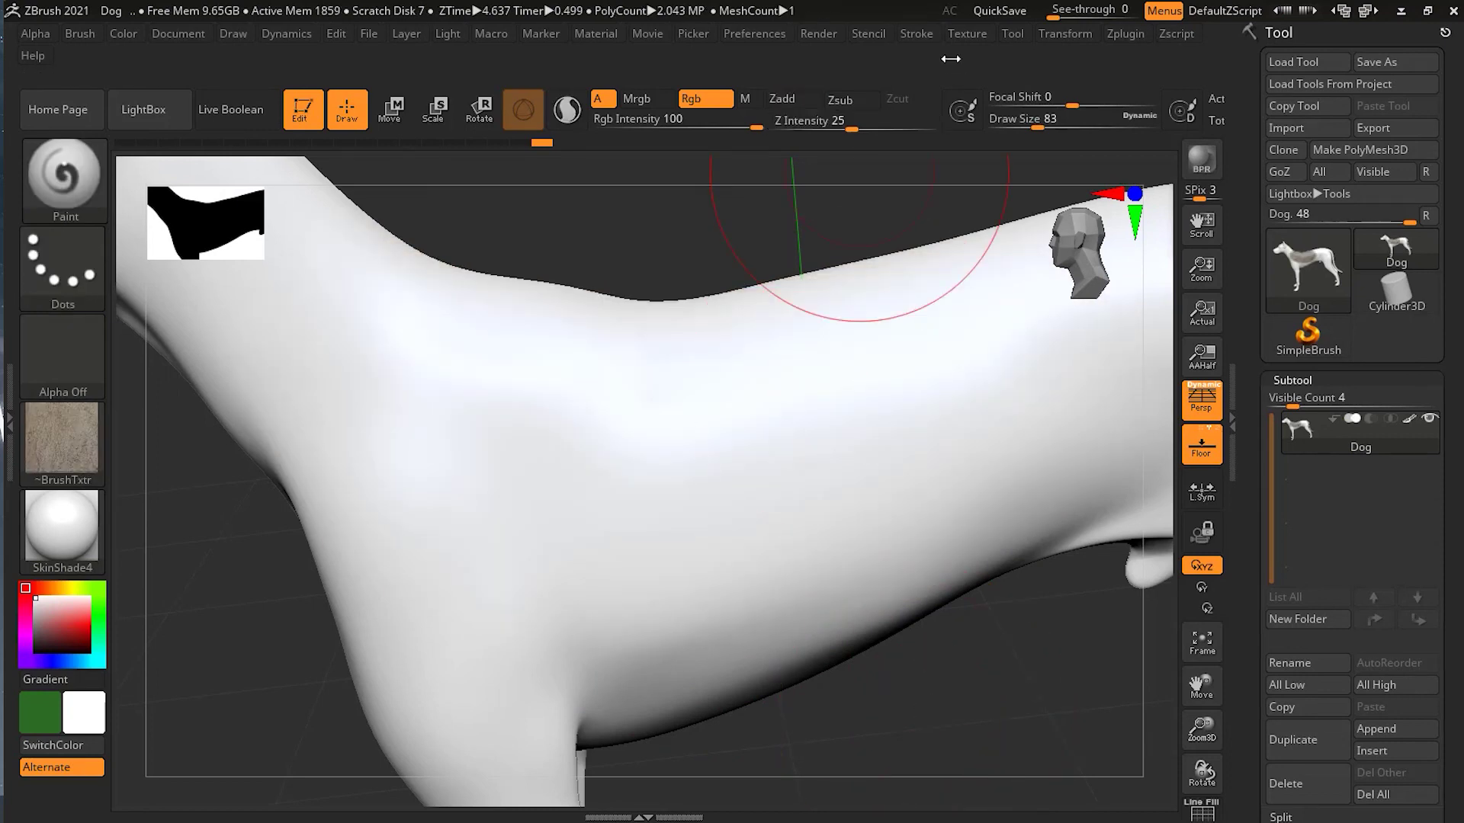
pyautogui.click(919, 35)
pyautogui.click(971, 484)
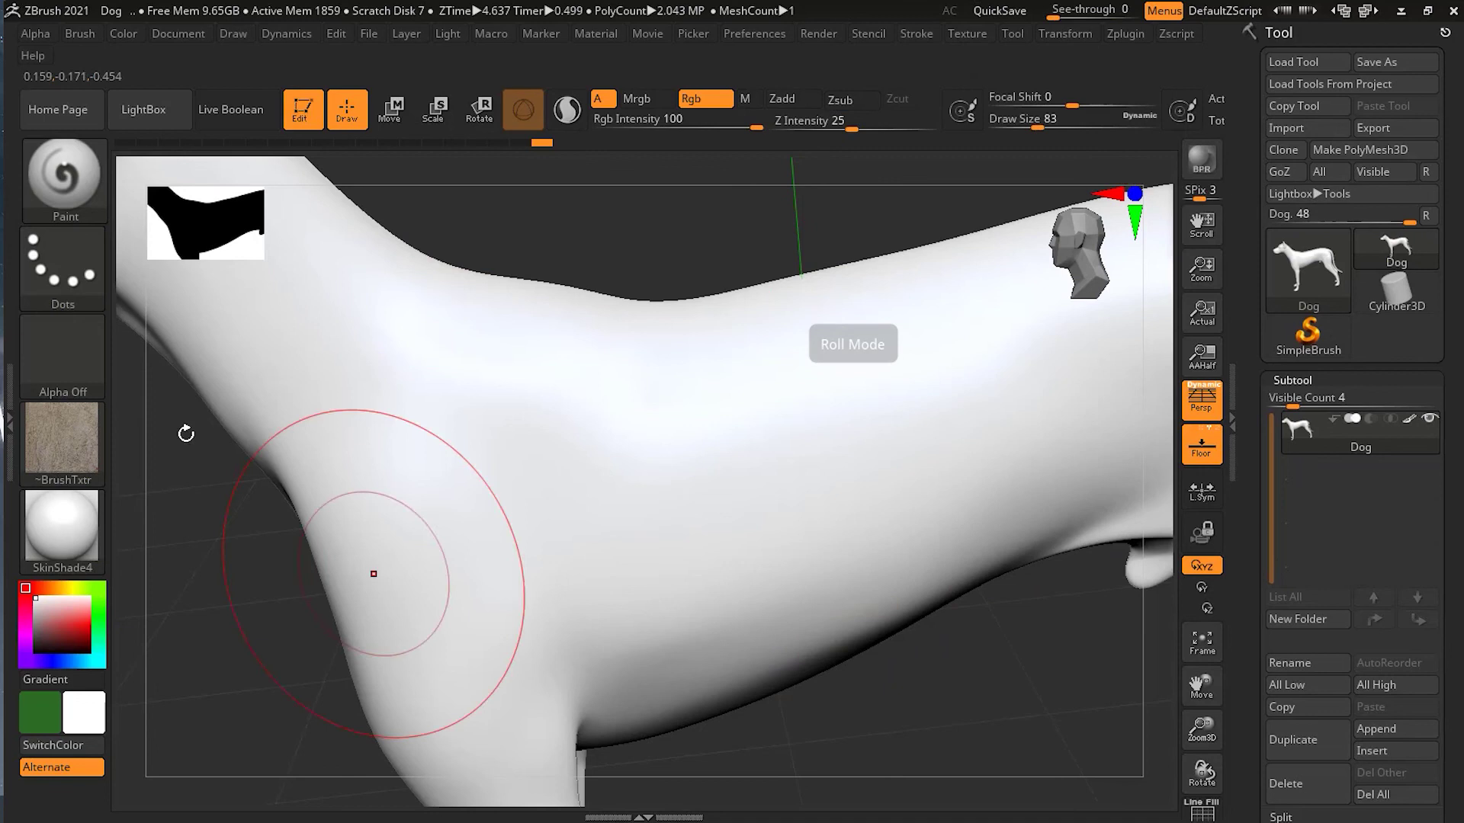
# Step: Switch the Paint brush's stroke to DragRect and stamp the texture in overlapping patches across the dog's shoulder and front flank
pyautogui.click(68, 275)
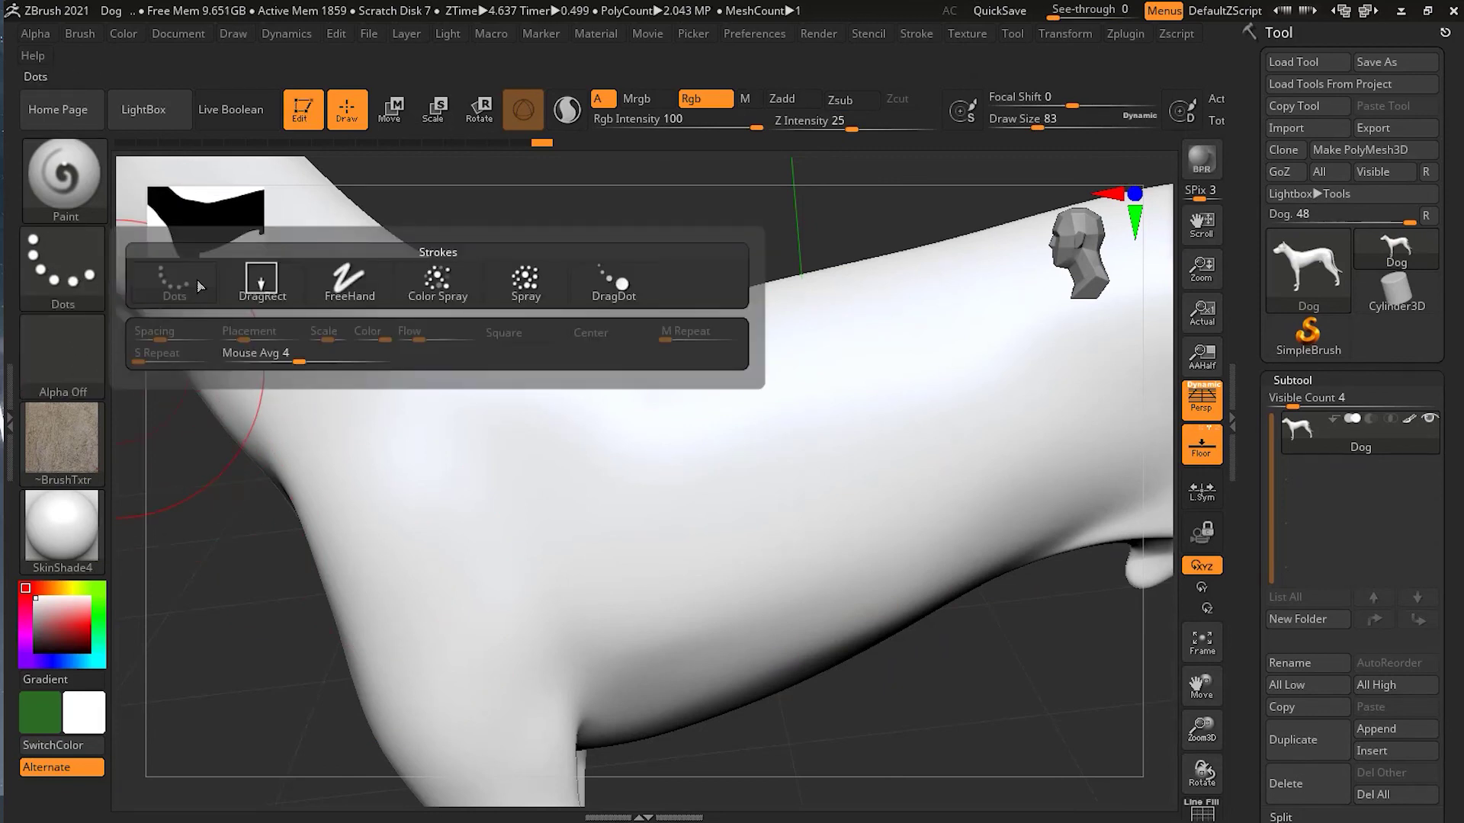
pyautogui.click(262, 282)
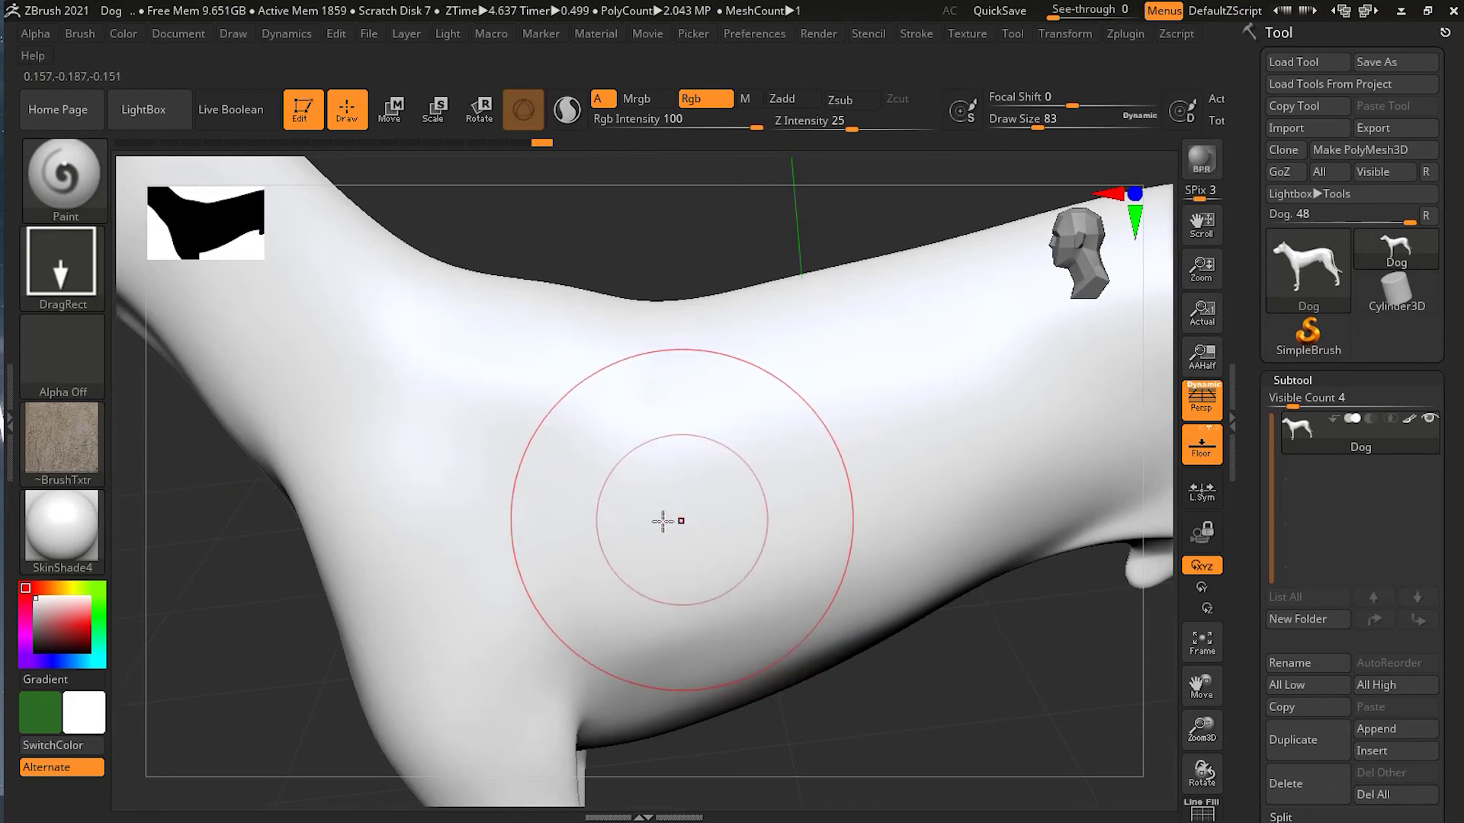
pyautogui.moveTo(510, 460); pyautogui.dragTo(631, 611)
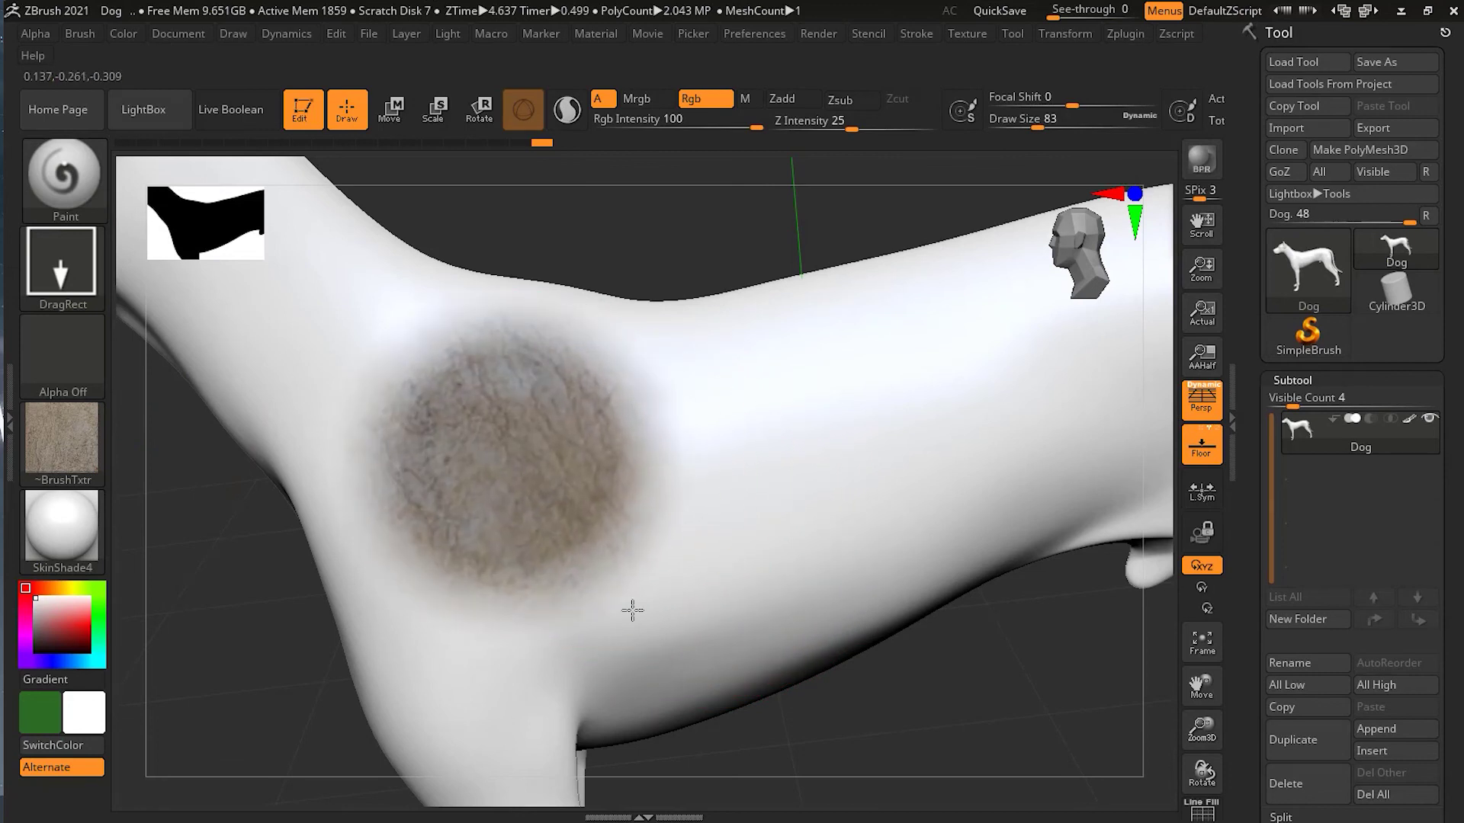
pyautogui.moveTo(653, 490); pyautogui.dragTo(706, 584)
pyautogui.moveTo(528, 619); pyautogui.dragTo(683, 754)
pyautogui.moveTo(741, 533); pyautogui.dragTo(901, 699)
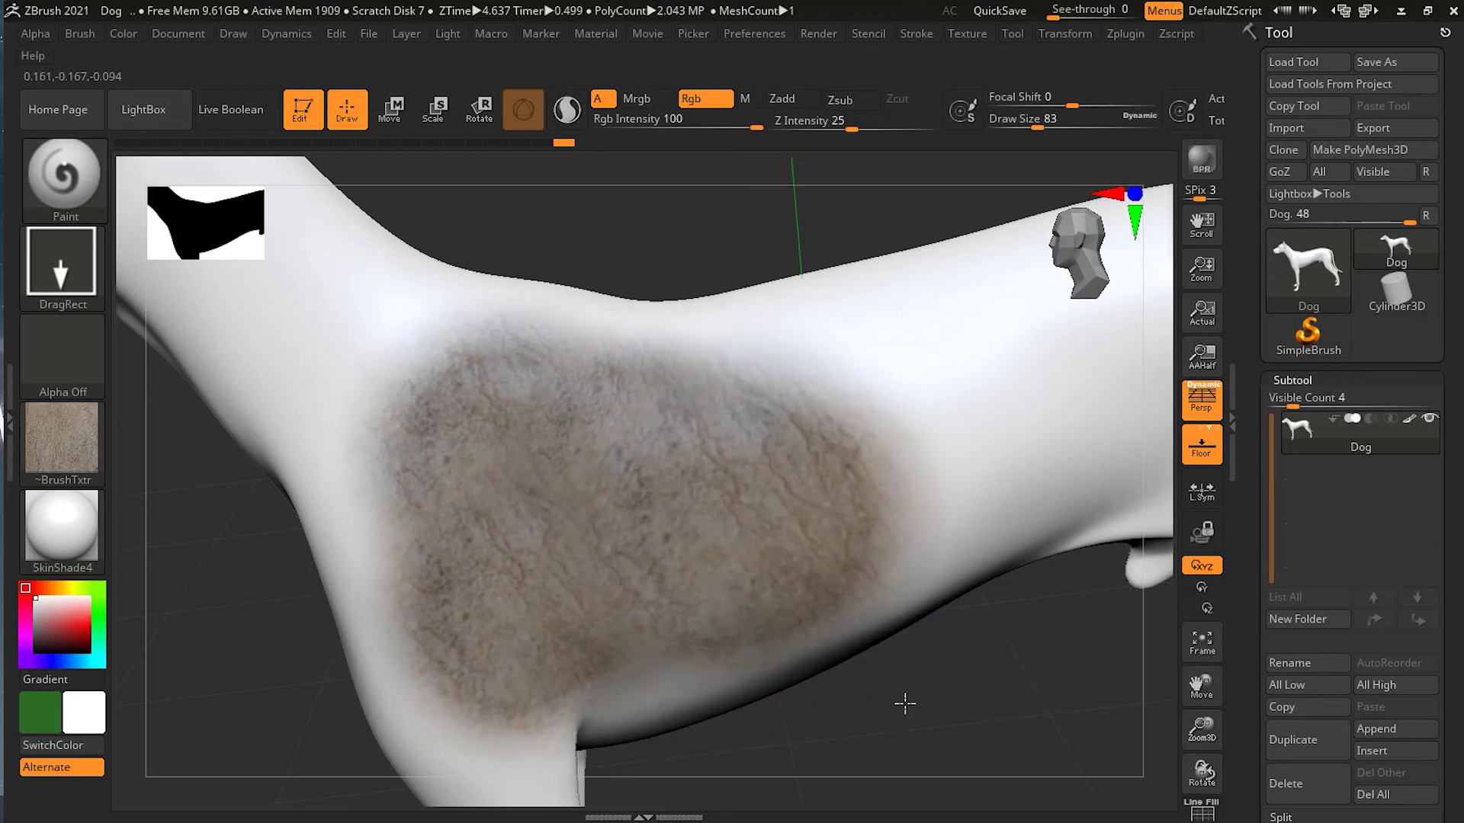
# Step: Extend the stamped texture over the dog's upper back, rear flank and belly with further overlapping DragRect patches
pyautogui.moveTo(973, 670)
pyautogui.mouseDown()
pyautogui.moveTo(981, 712)
pyautogui.moveTo(928, 601)
pyautogui.mouseUp()
pyautogui.moveTo(627, 395); pyautogui.dragTo(814, 445)
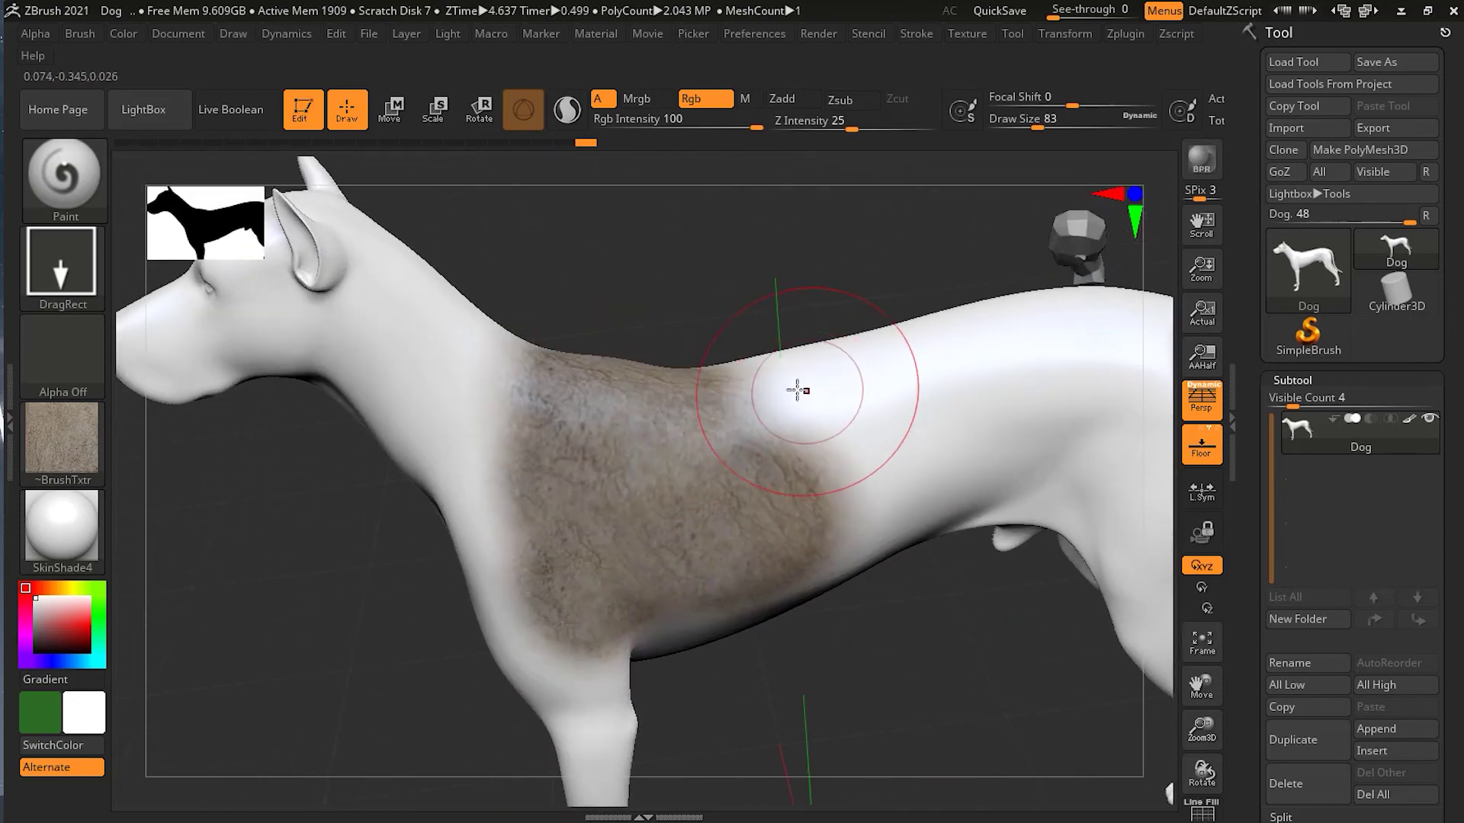
pyautogui.moveTo(797, 390); pyautogui.dragTo(905, 422)
pyautogui.moveTo(859, 512); pyautogui.dragTo(872, 641)
pyautogui.moveTo(690, 661); pyautogui.dragTo(801, 735)
pyautogui.moveTo(905, 693)
pyautogui.mouseDown()
pyautogui.moveTo(940, 741)
pyautogui.moveTo(905, 542)
pyautogui.moveTo(899, 638)
pyautogui.mouseUp()
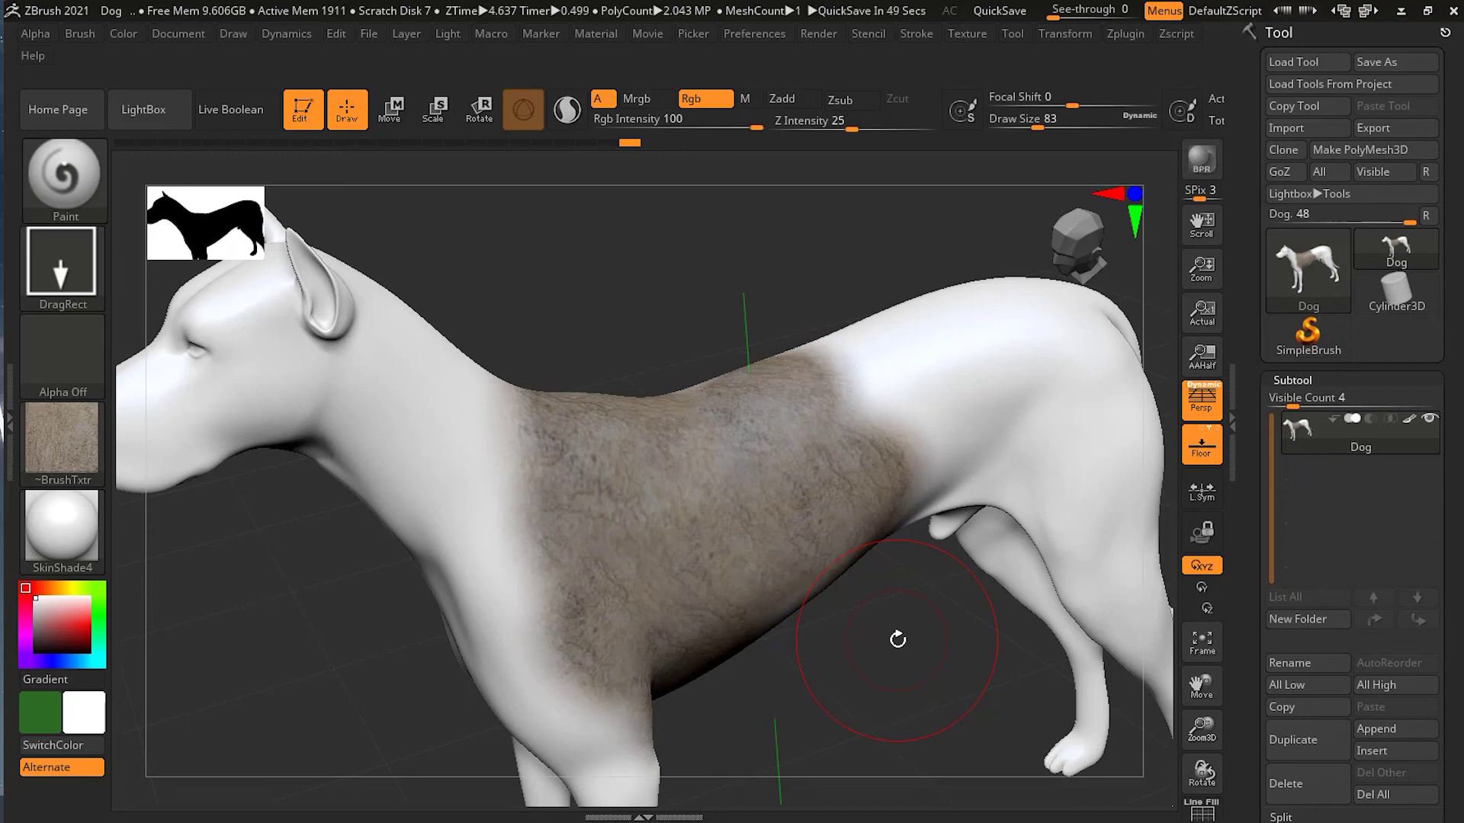
pyautogui.moveTo(892, 643)
pyautogui.keyDown('alt'); pyautogui.mouseDown()
pyautogui.moveTo(777, 657)
pyautogui.moveTo(817, 677)
pyautogui.moveTo(814, 567)
pyautogui.moveTo(810, 615)
pyautogui.moveTo(798, 595)
pyautogui.moveTo(813, 629)
pyautogui.moveTo(788, 627)
pyautogui.moveTo(810, 620)
pyautogui.mouseUp(); pyautogui.keyUp('alt')
pyautogui.moveTo(701, 633); pyautogui.dragTo(343, 497)
pyautogui.moveTo(281, 445); pyautogui.dragTo(284, 463)
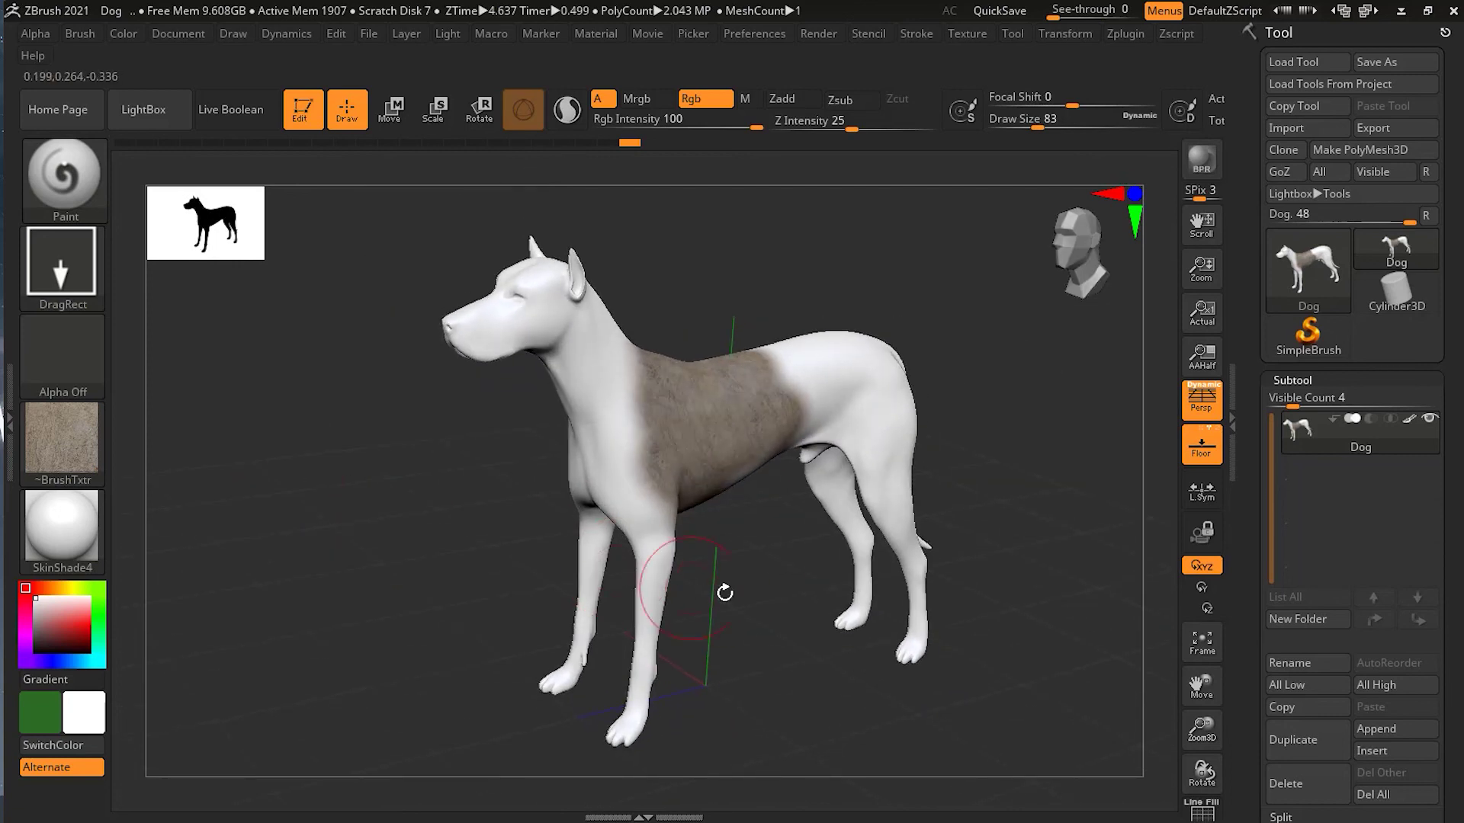